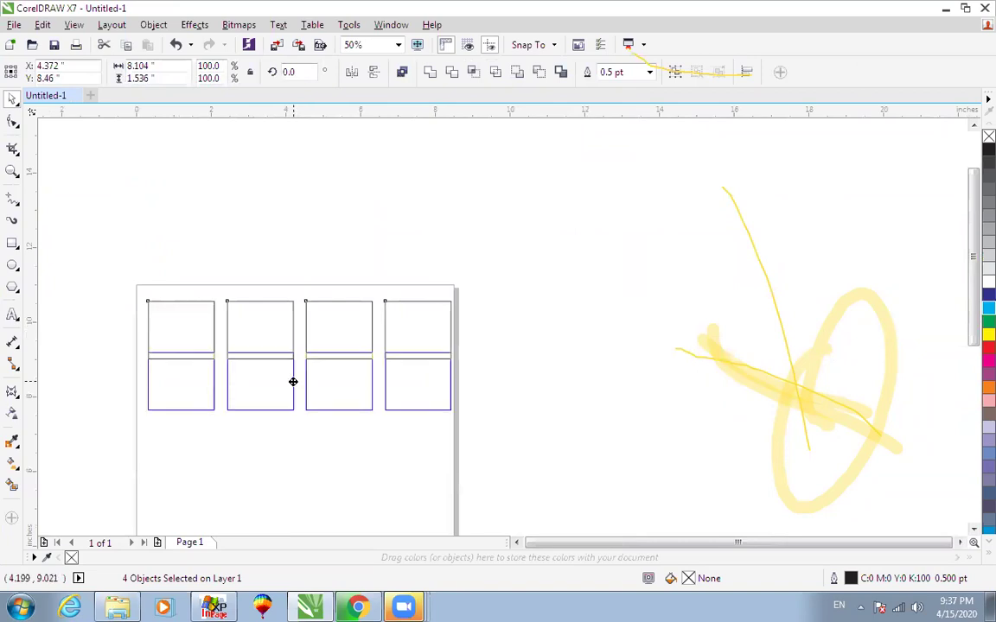
Group the three bottom-row rectangles into one object.
{"action": "scroll", "coordinate": [289, 395], "scroll_direction": "down", "scroll_amount": 1}
{"action": "scroll", "coordinate": [289, 394], "scroll_direction": "up", "scroll_amount": 2}
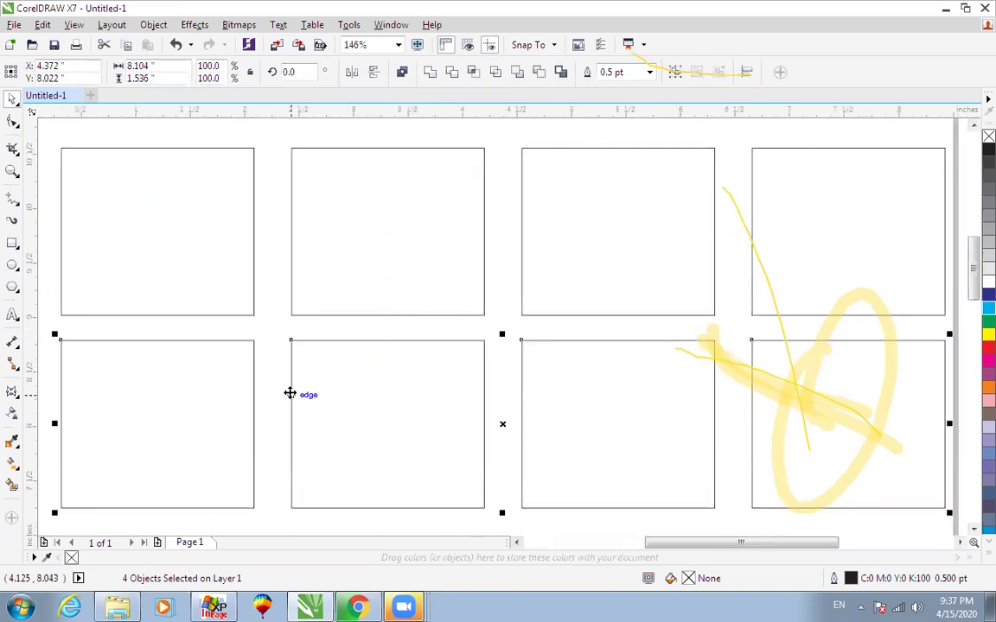
{"action": "scroll", "coordinate": [293, 386], "scroll_direction": "down", "scroll_amount": 2}
{"action": "scroll", "coordinate": [299, 386], "scroll_direction": "up", "scroll_amount": 2}
{"action": "scroll", "coordinate": [304, 375], "scroll_direction": "down", "scroll_amount": 2}
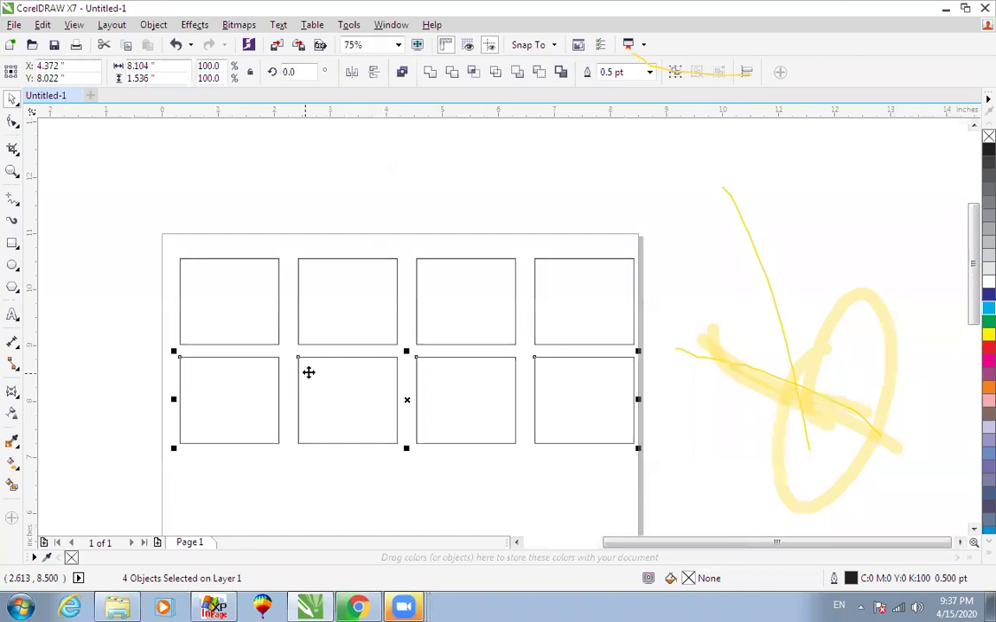
{"action": "left_click_drag", "start_coordinate": [525, 492], "coordinate": [611, 298]}
{"action": "left_click_drag", "start_coordinate": [128, 485], "coordinate": [547, 348]}
{"action": "key", "text": "ctrl+g"}
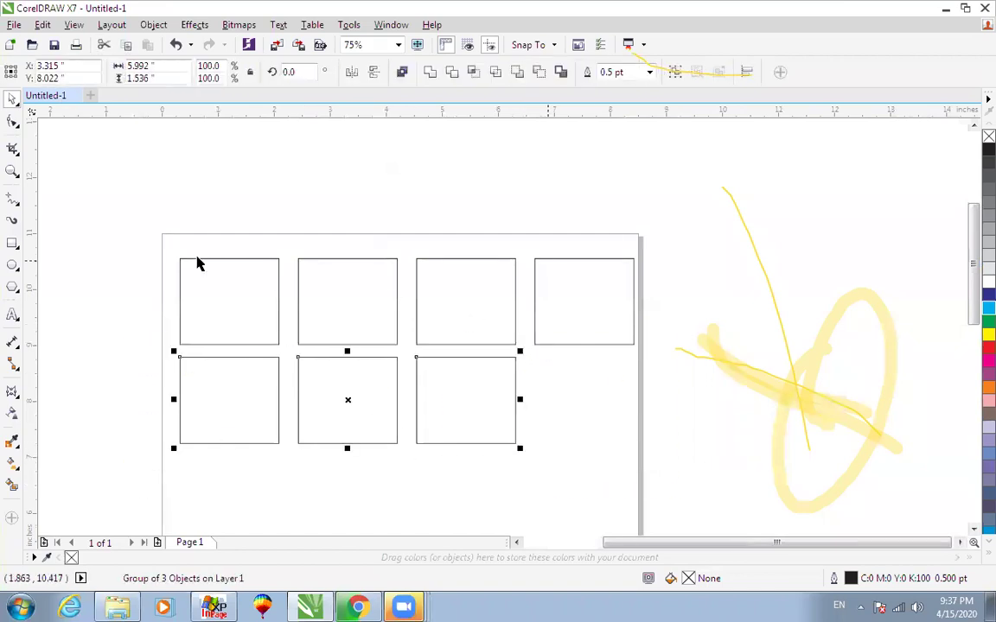
Group the four top-row rectangles and centre-align the bottom group beneath them.
{"action": "left_click_drag", "start_coordinate": [137, 229], "coordinate": [684, 362]}
{"action": "key", "text": "ctrl+g"}
{"action": "left_click", "coordinate": [519, 416]}
{"action": "left_click", "coordinate": [515, 391]}
{"action": "left_click", "coordinate": [512, 344], "text": "shift"}
{"action": "key", "text": "c"}
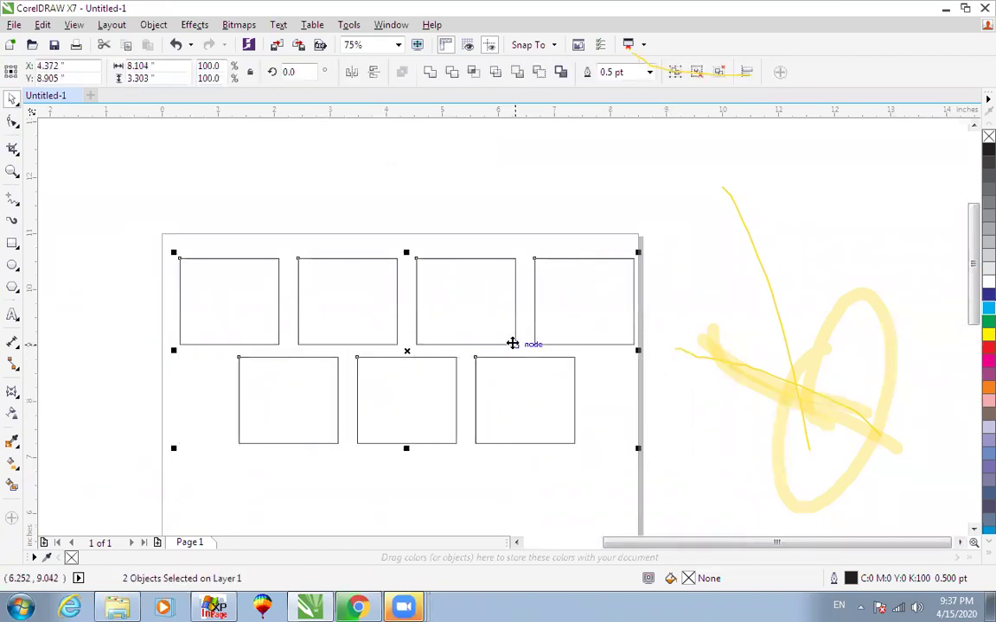
{"action": "key", "text": "shift+F2"}
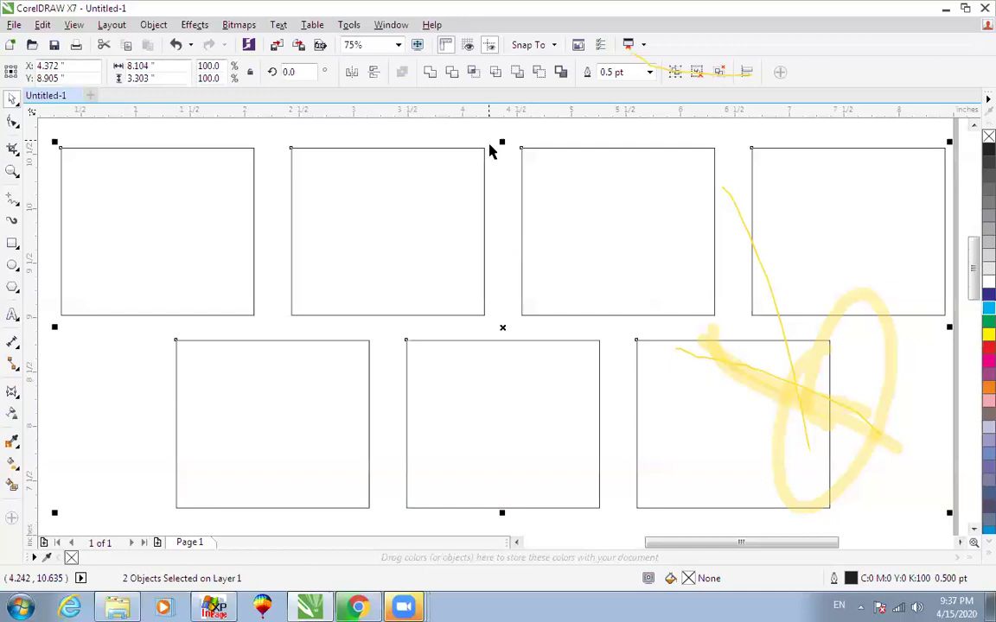
Leave the bottom-row group selected.
{"action": "left_click", "coordinate": [491, 154]}
{"action": "left_click", "coordinate": [485, 162]}
{"action": "scroll", "coordinate": [485, 160], "scroll_direction": "down", "scroll_amount": 1}
{"action": "left_click", "coordinate": [473, 260]}
{"action": "left_click", "coordinate": [473, 254]}
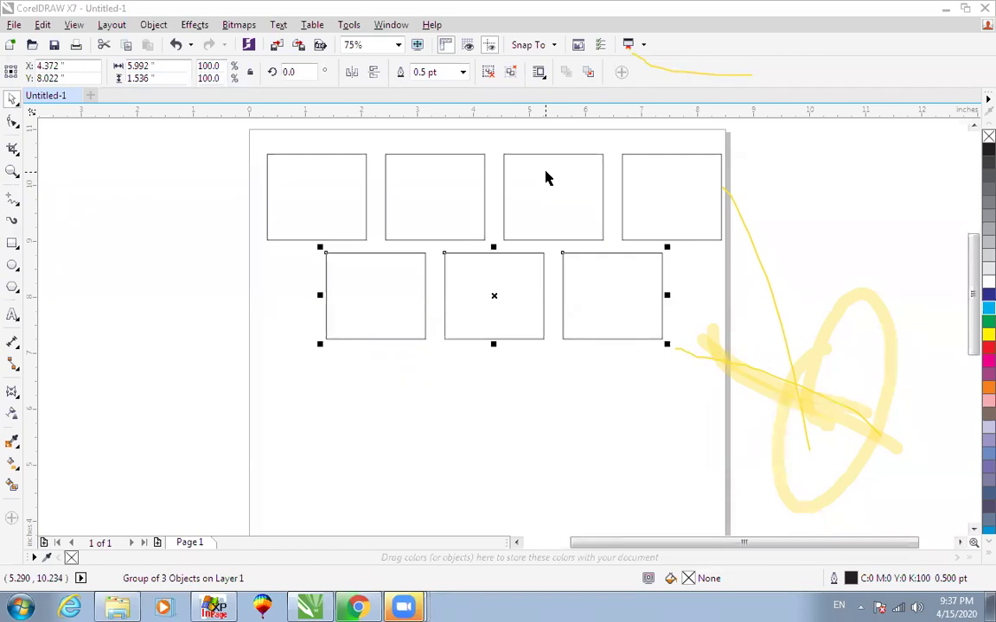
Ungroup the four top-row rectangles.
{"action": "right_click", "coordinate": [783, 173]}
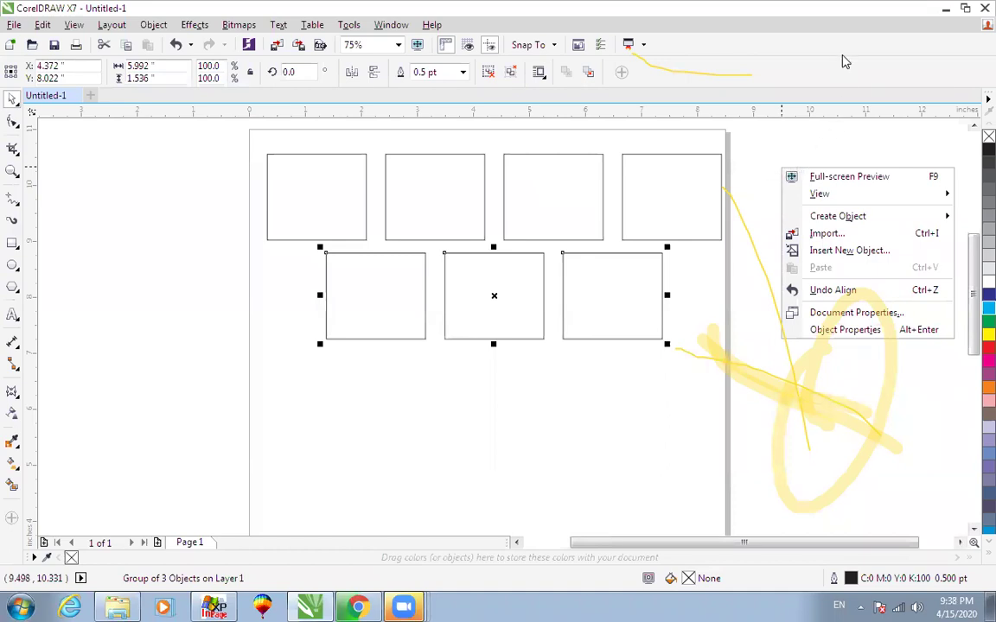
{"action": "right_click", "coordinate": [844, 57]}
{"action": "left_click", "coordinate": [792, 163]}
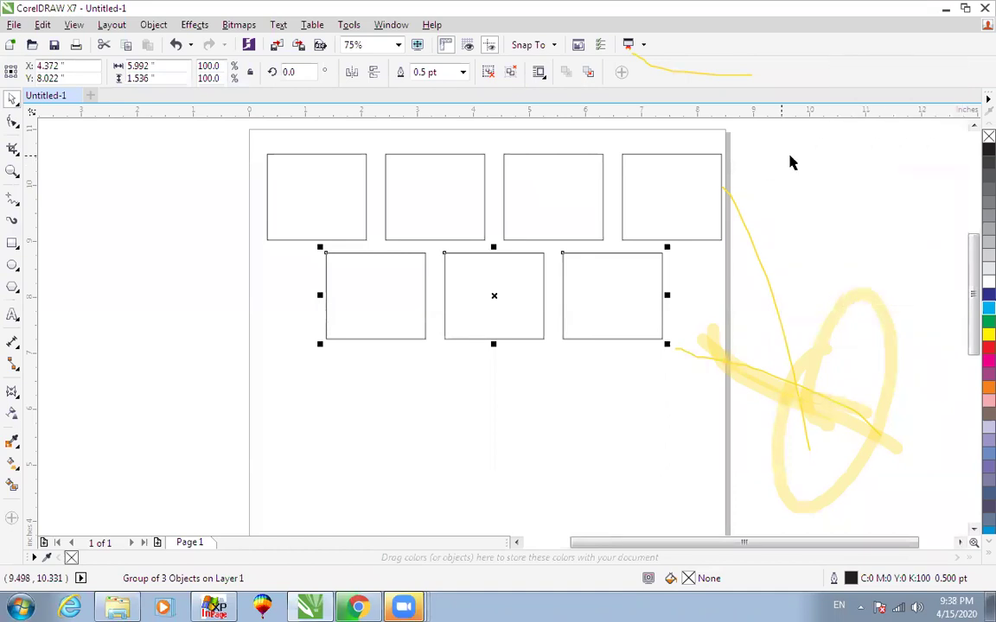
{"action": "left_click", "coordinate": [711, 155]}
{"action": "left_click", "coordinate": [490, 75]}
{"action": "left_click", "coordinate": [642, 160]}
Fill the top rectangles cyan, magenta, yellow and black from right to left.
{"action": "left_click", "coordinate": [655, 154]}
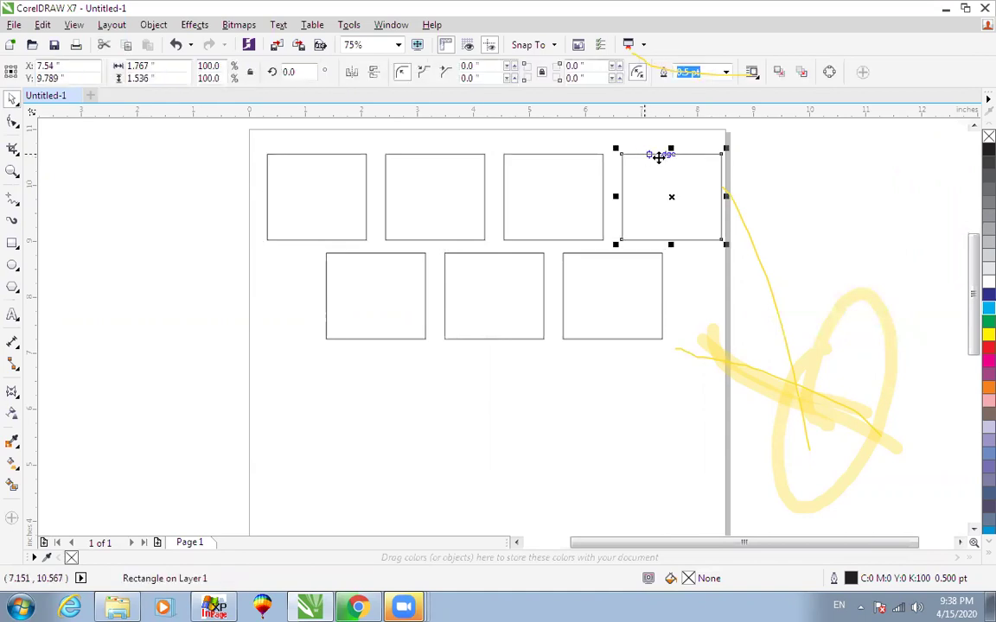
{"action": "left_click", "coordinate": [988, 307]}
{"action": "left_click", "coordinate": [582, 155]}
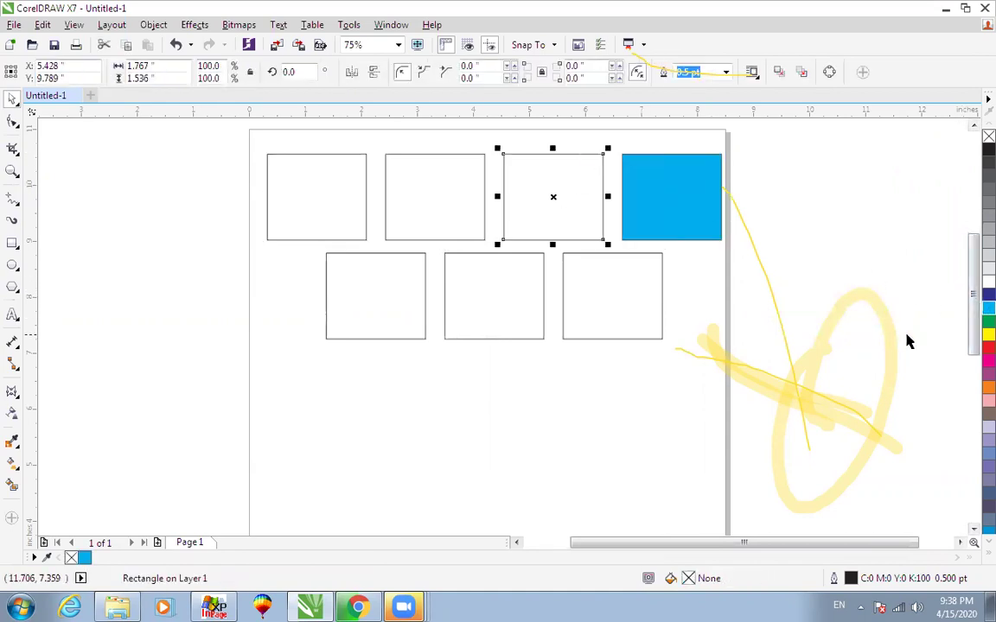
{"action": "left_click", "coordinate": [988, 361]}
{"action": "left_click", "coordinate": [389, 144]}
{"action": "left_click", "coordinate": [429, 155]}
{"action": "left_click", "coordinate": [986, 336]}
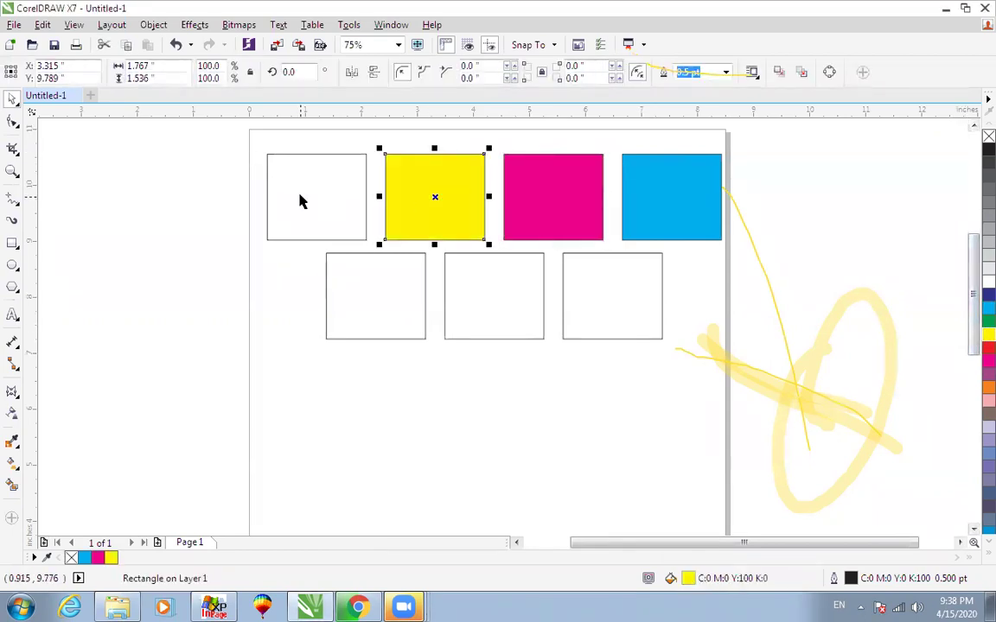
{"action": "left_click", "coordinate": [309, 154]}
{"action": "left_click", "coordinate": [986, 149]}
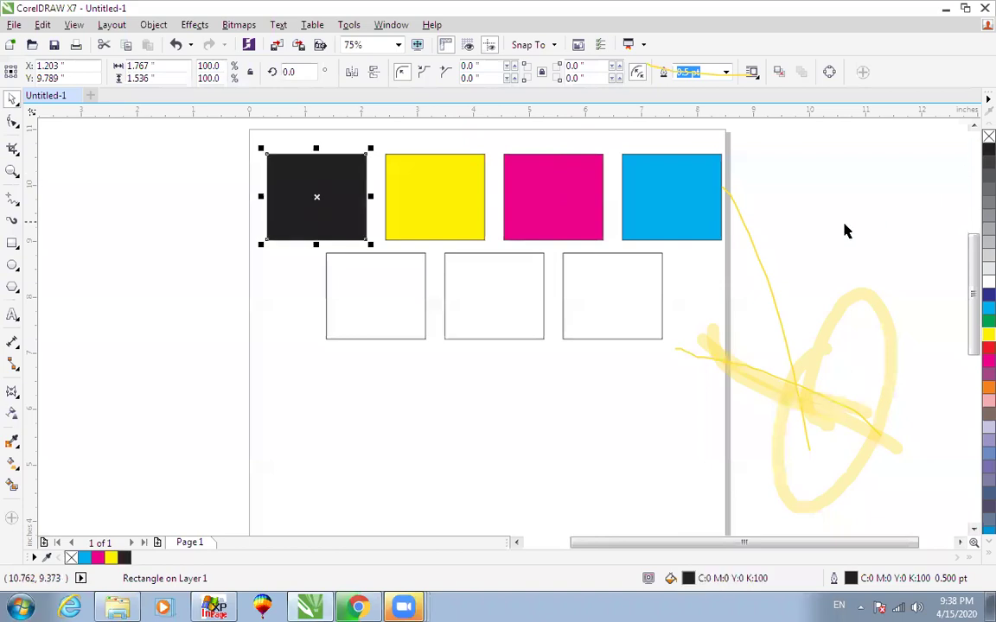
Ungroup the bottom row and select its right-hand rectangle.
{"action": "left_click", "coordinate": [638, 252]}
{"action": "key", "text": "ctrl+u"}
{"action": "left_click", "coordinate": [857, 257]}
{"action": "left_click", "coordinate": [662, 257]}
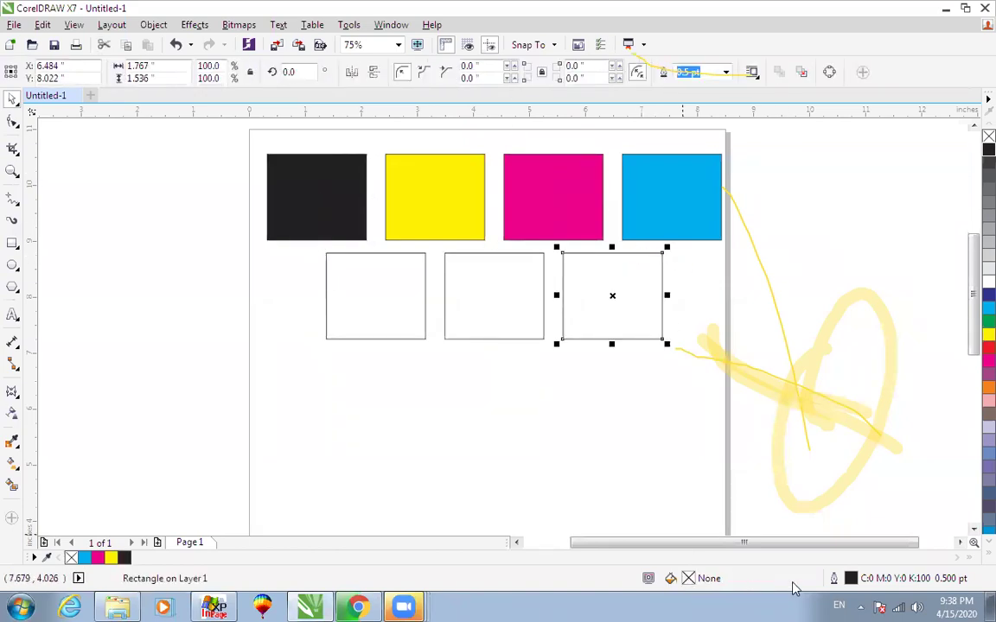
Fill the bottom-right rectangle cyan, then change it in RGB to 0, 0, 239.
{"action": "left_click", "coordinate": [988, 307]}
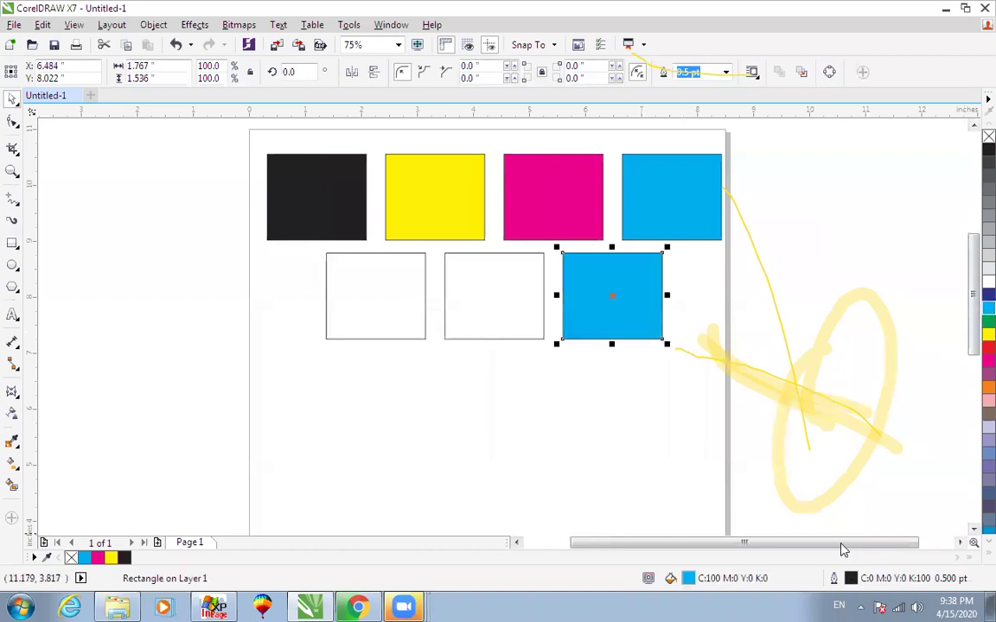
{"action": "double_click", "coordinate": [688, 578]}
{"action": "left_click", "coordinate": [639, 229]}
{"action": "left_click", "coordinate": [620, 257]}
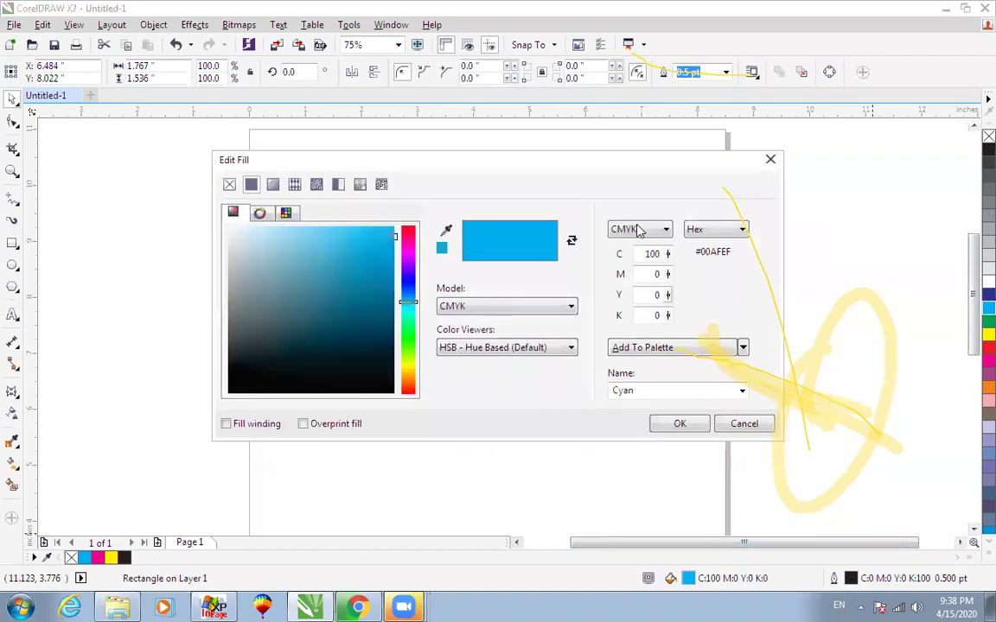
{"action": "left_click", "coordinate": [640, 229]}
{"action": "left_click", "coordinate": [619, 268]}
{"action": "double_click", "coordinate": [646, 254]}
{"action": "double_click", "coordinate": [652, 274]}
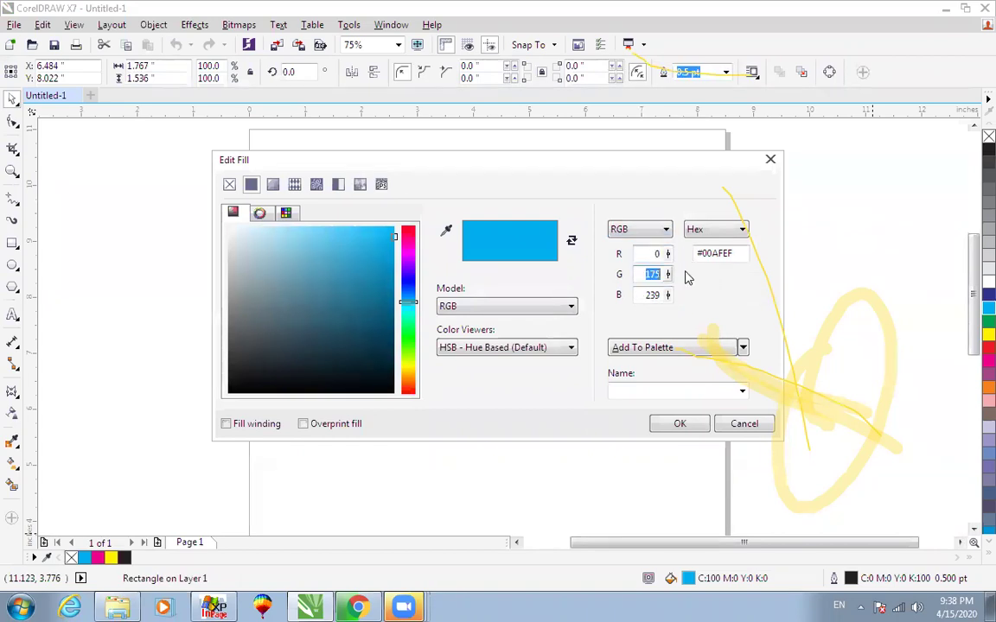
{"action": "type", "text": "0"}
{"action": "left_click", "coordinate": [672, 424]}
Select the middle bottom rectangle.
{"action": "left_click", "coordinate": [605, 313]}
{"action": "left_click", "coordinate": [627, 350]}
{"action": "left_click", "coordinate": [507, 254]}
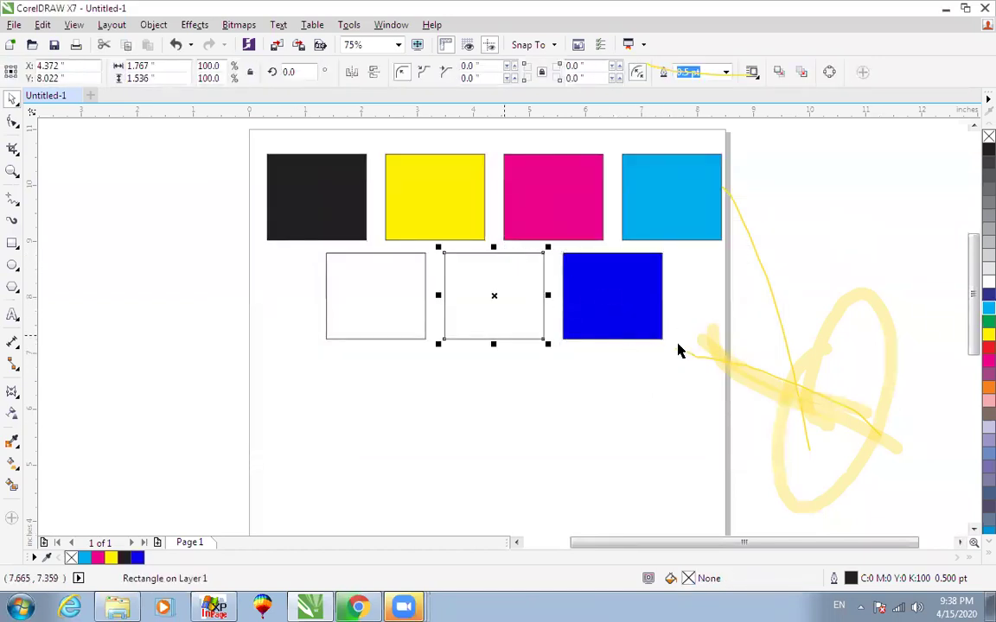
Copy the blue fill onto the middle rectangle and raise red to 239, making magenta.
{"action": "left_click_drag", "start_coordinate": [597, 301], "coordinate": [498, 303]}
{"action": "left_click", "coordinate": [498, 304]}
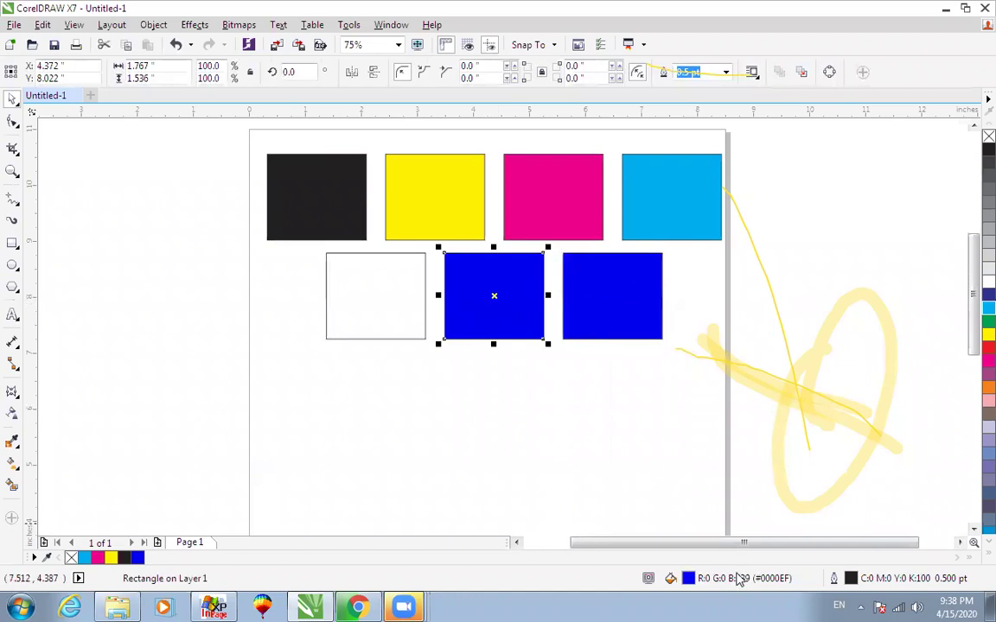
{"action": "double_click", "coordinate": [690, 580]}
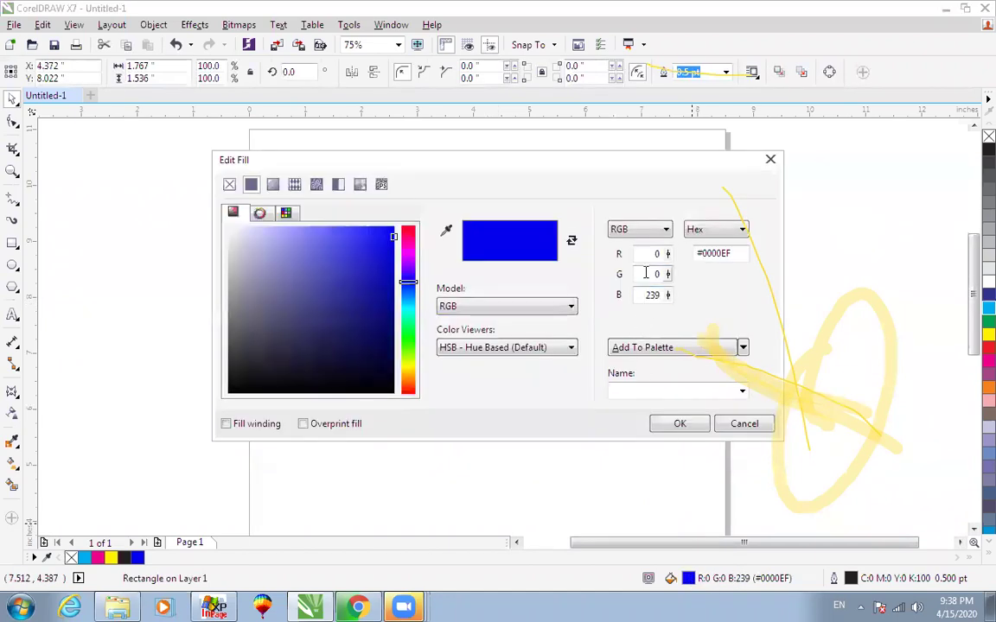
{"action": "left_click", "coordinate": [662, 255]}
{"action": "left_click", "coordinate": [658, 253]}
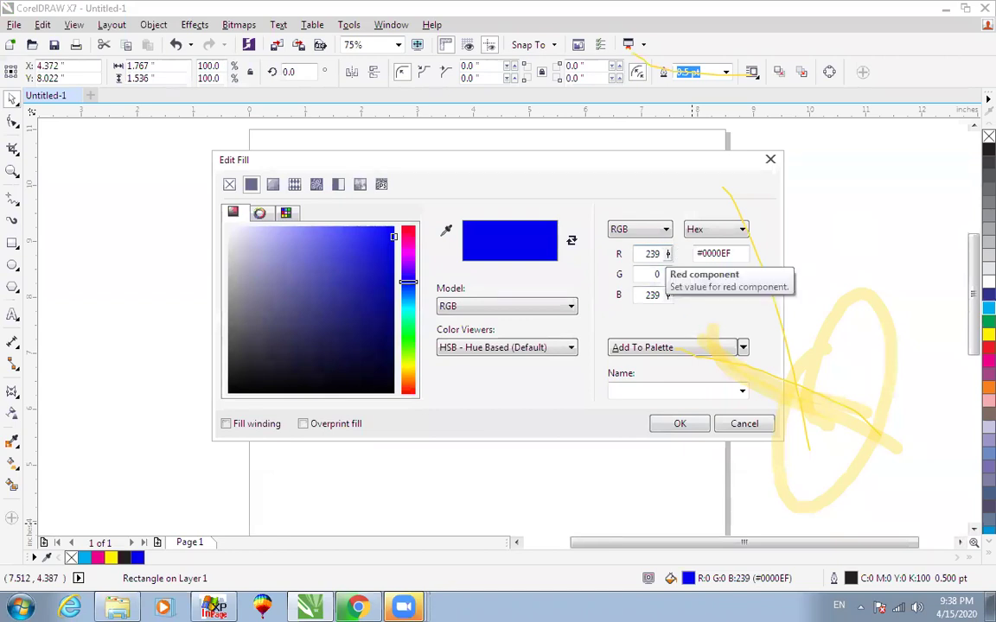
{"action": "left_click_drag", "start_coordinate": [645, 295], "coordinate": [684, 314]}
{"action": "key", "text": "Return"}
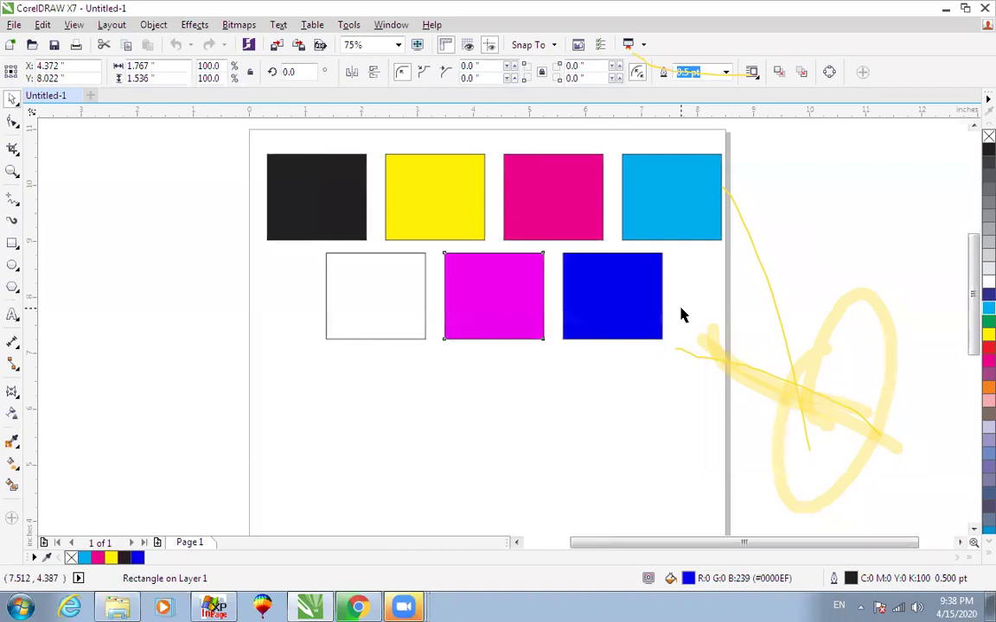
{"action": "left_click", "coordinate": [506, 304]}
Set the magenta rectangle's blue value to 0, giving red RGB 239, 0, 0.
{"action": "left_click", "coordinate": [538, 422]}
{"action": "left_click", "coordinate": [505, 311]}
{"action": "double_click", "coordinate": [688, 578]}
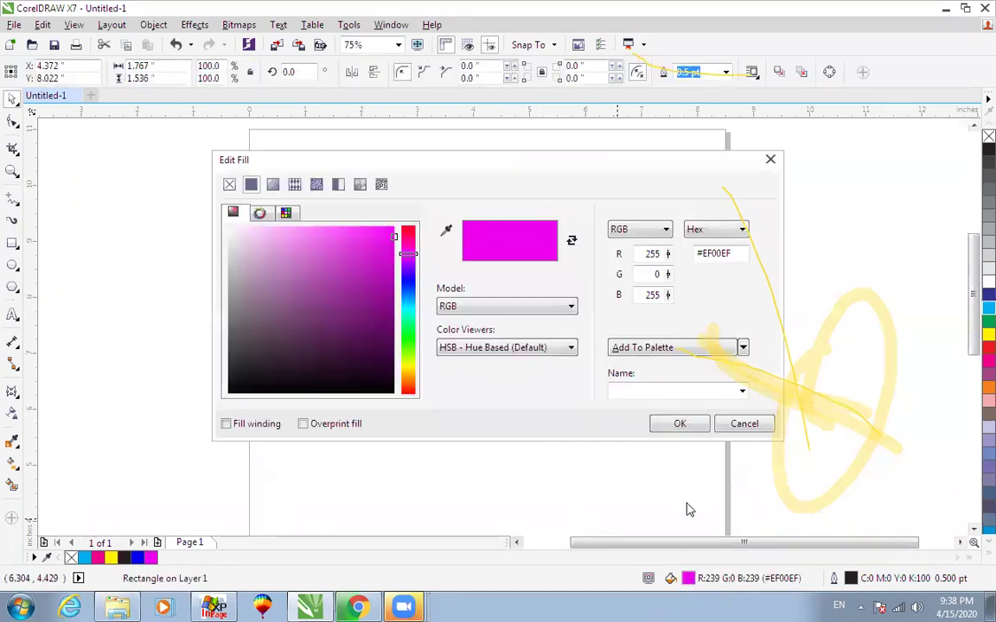
{"action": "left_click_drag", "start_coordinate": [644, 295], "coordinate": [707, 309]}
{"action": "type", "text": "0"}
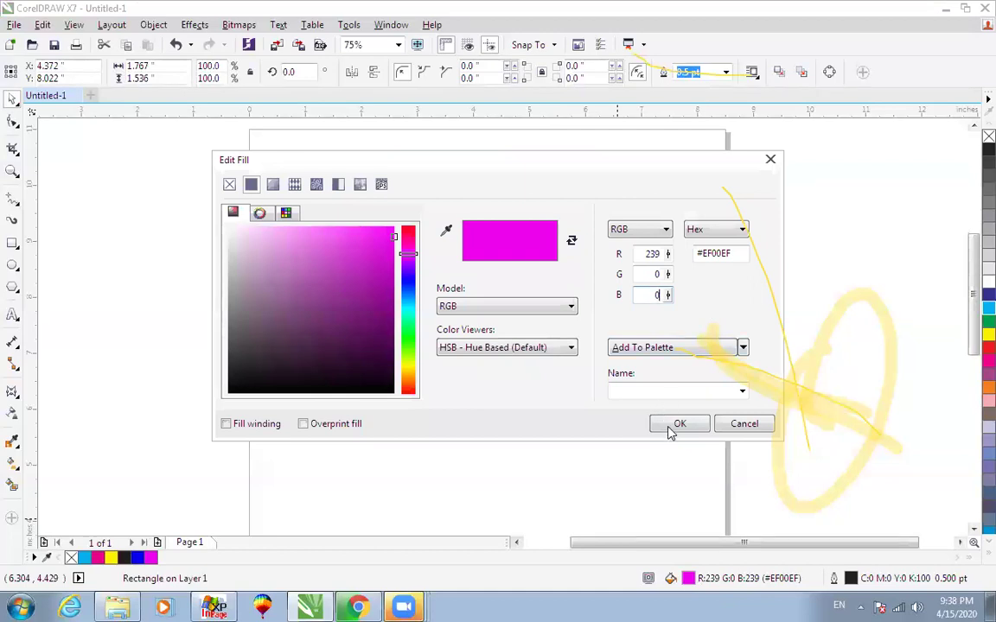
{"action": "left_click", "coordinate": [676, 423]}
{"action": "key", "text": "Escape"}
{"action": "left_click", "coordinate": [504, 311]}
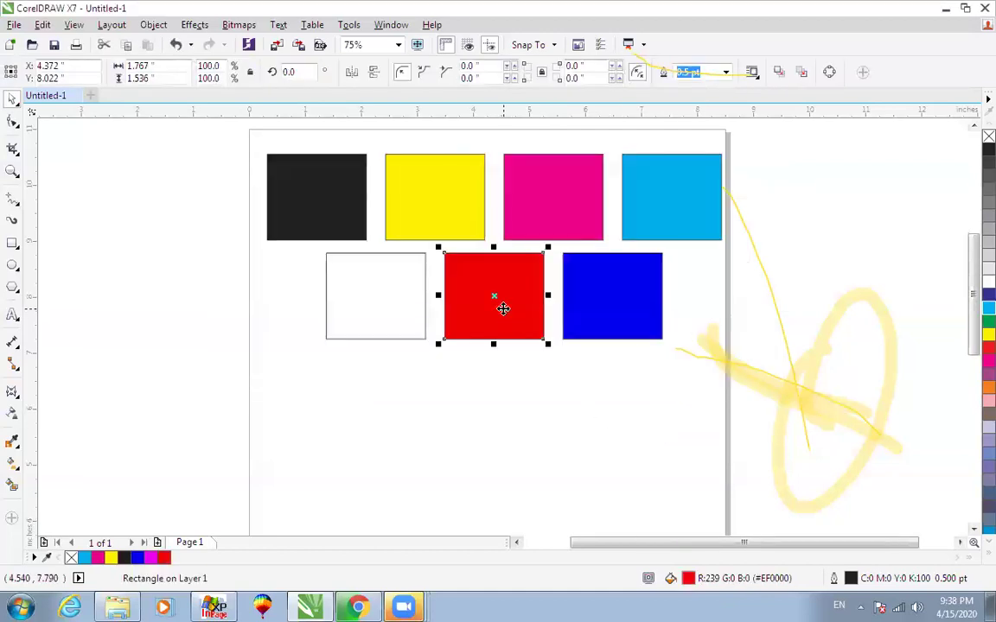
Copy the red rectangle onto the bottom-left slot and recolour it to RGB 0, 239, 0.
{"action": "left_click_drag", "start_coordinate": [500, 305], "coordinate": [395, 311]}
{"action": "right_click", "coordinate": [394, 311]}
{"action": "left_click", "coordinate": [392, 301]}
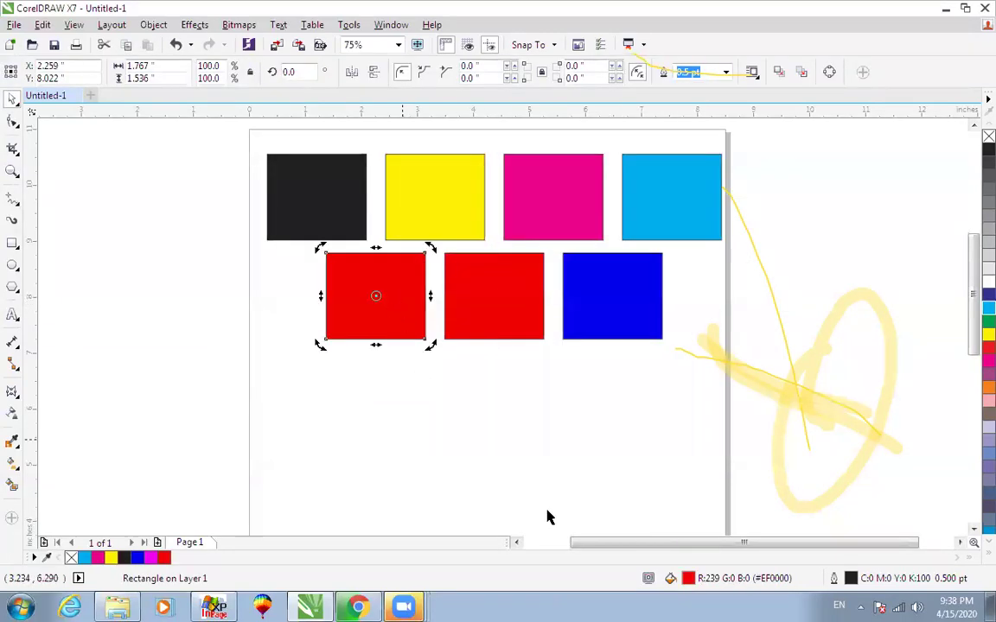
{"action": "double_click", "coordinate": [687, 580]}
{"action": "double_click", "coordinate": [654, 274]}
{"action": "type", "text": "239"}
{"action": "double_click", "coordinate": [653, 253]}
{"action": "type", "text": "0"}
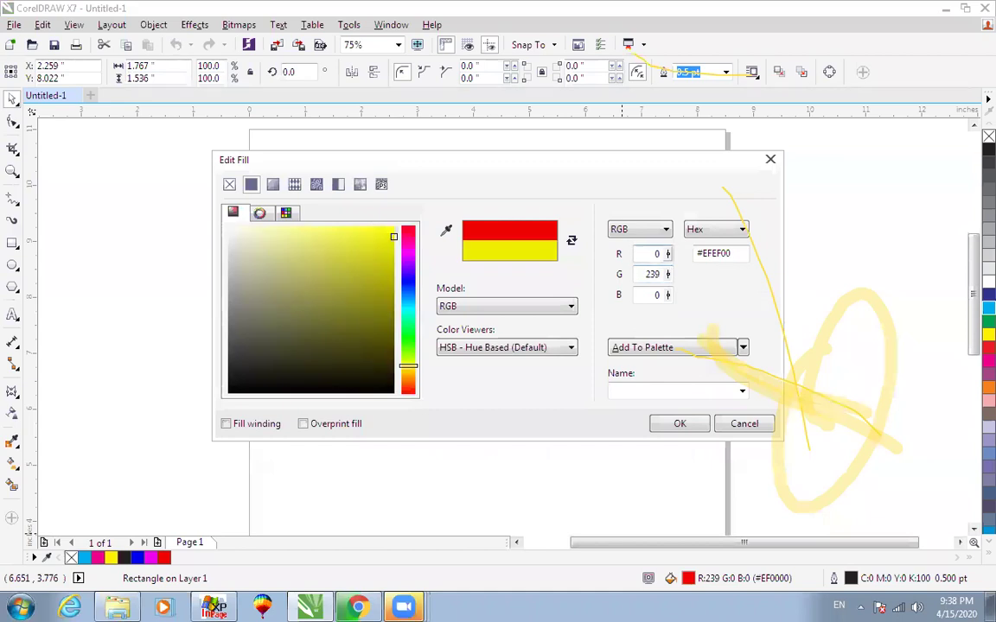
{"action": "left_click", "coordinate": [679, 425]}
{"action": "left_click", "coordinate": [527, 437]}
{"action": "scroll", "coordinate": [526, 437], "scroll_direction": "up", "scroll_amount": 3}
{"action": "left_click", "coordinate": [341, 422]}
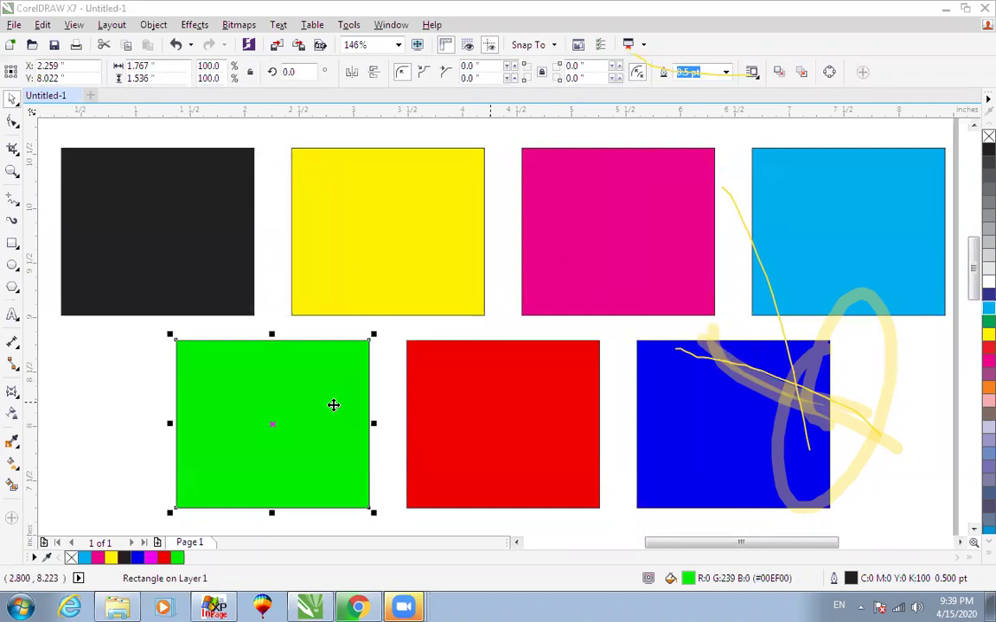
{"action": "left_click", "coordinate": [419, 288]}
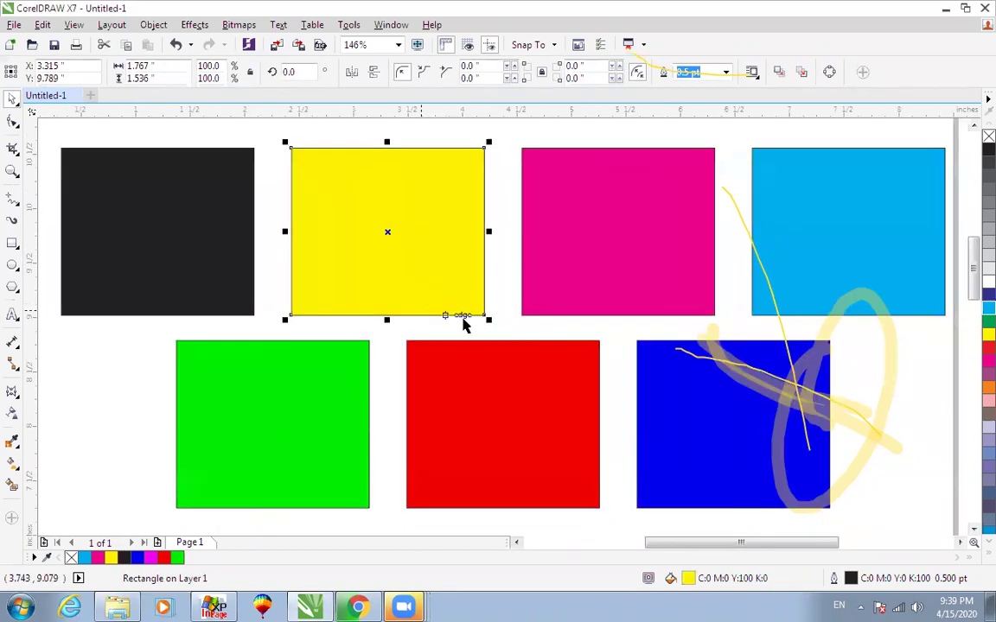
{"action": "scroll", "coordinate": [809, 240], "scroll_direction": "down", "scroll_amount": 2}
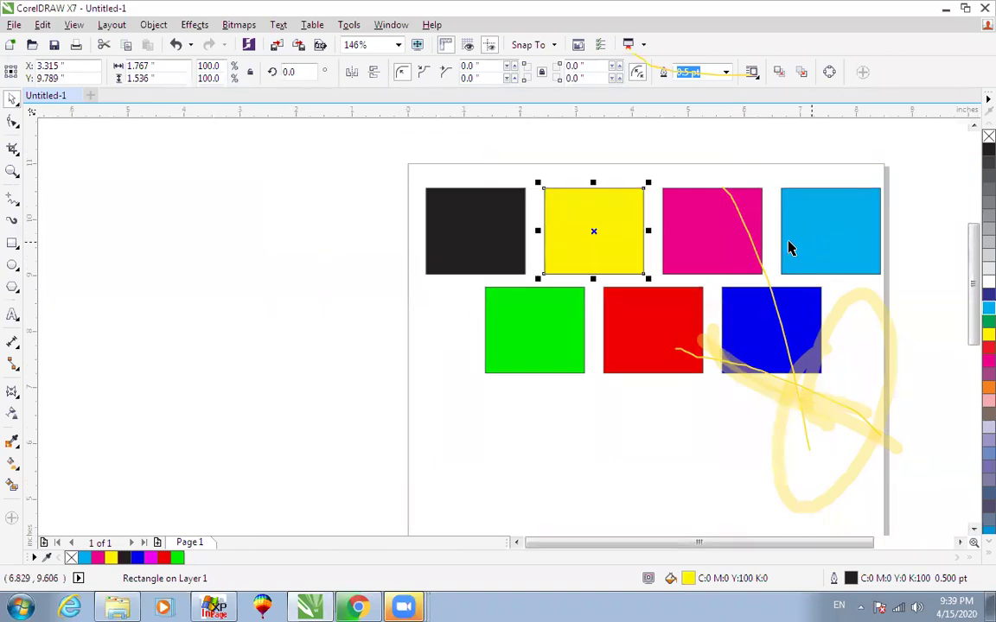
{"action": "scroll", "coordinate": [789, 248], "scroll_direction": "up", "scroll_amount": 2}
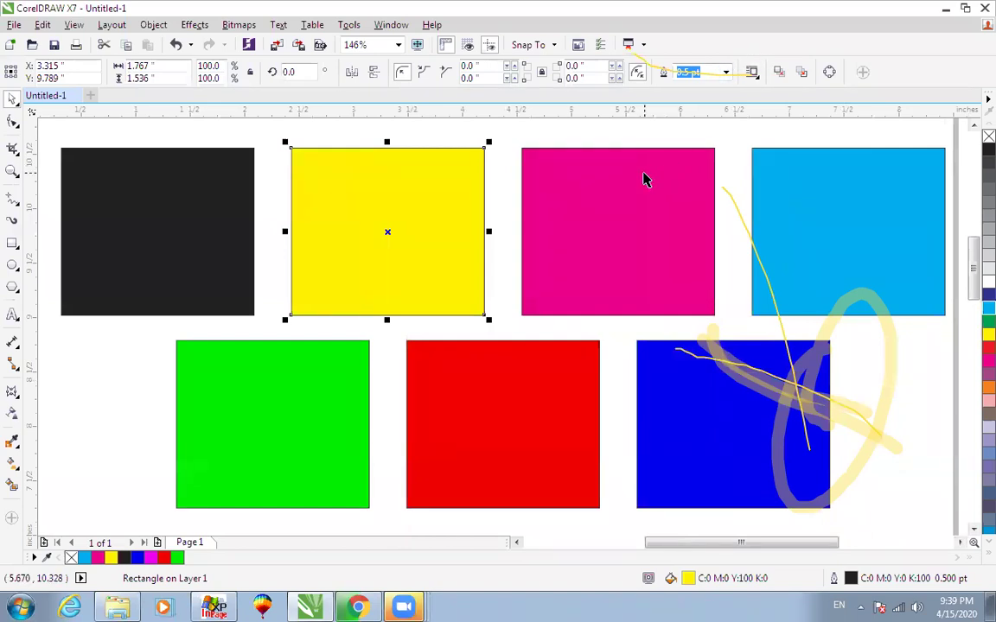
{"action": "left_click", "coordinate": [578, 227]}
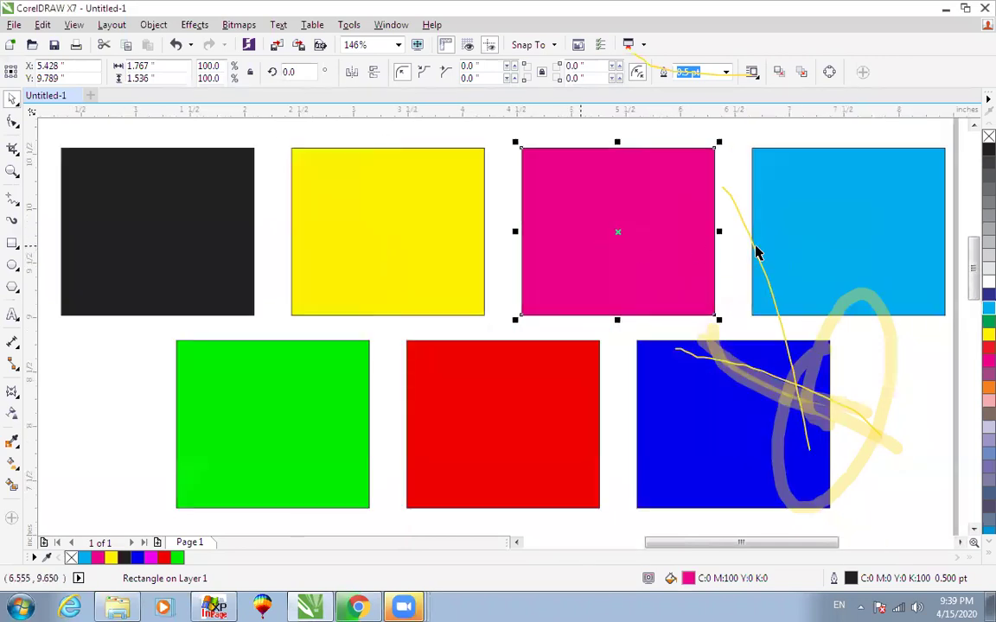
{"action": "left_click", "coordinate": [864, 249]}
{"action": "scroll", "coordinate": [860, 248], "scroll_direction": "down", "scroll_amount": 2}
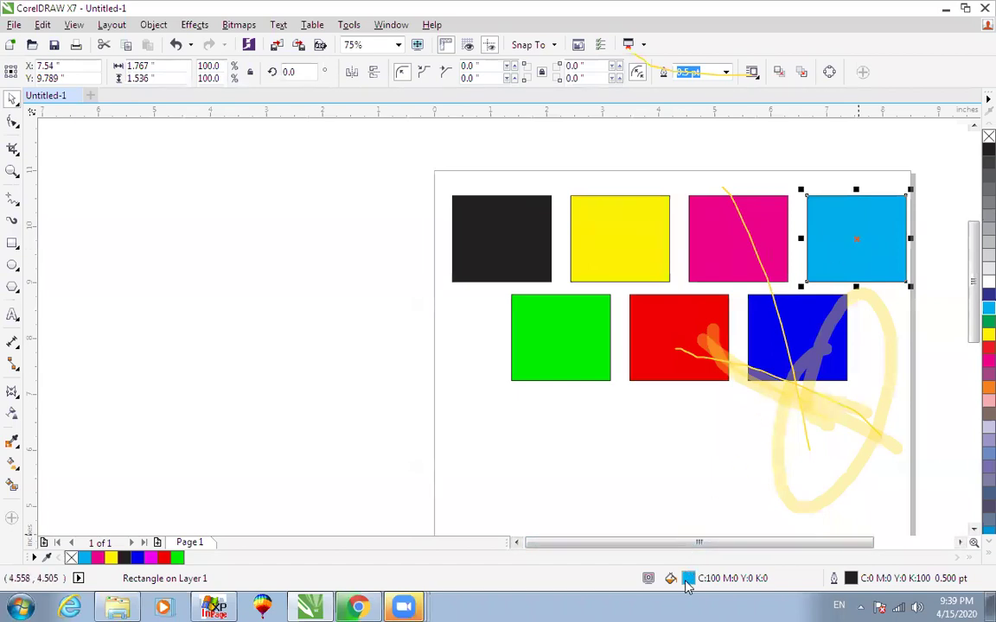
{"action": "left_click", "coordinate": [840, 234]}
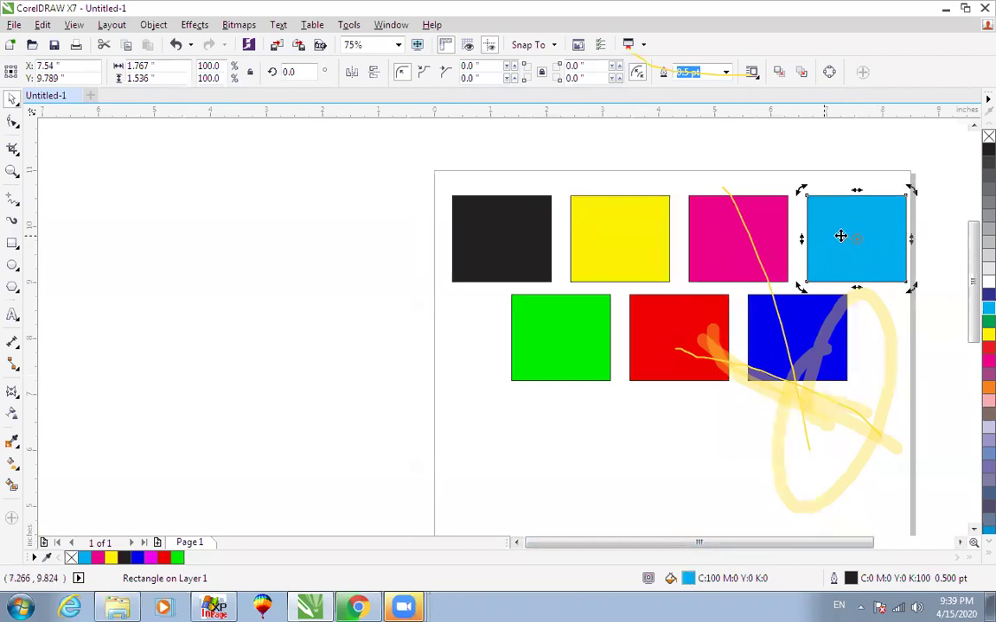
{"action": "double_click", "coordinate": [688, 579]}
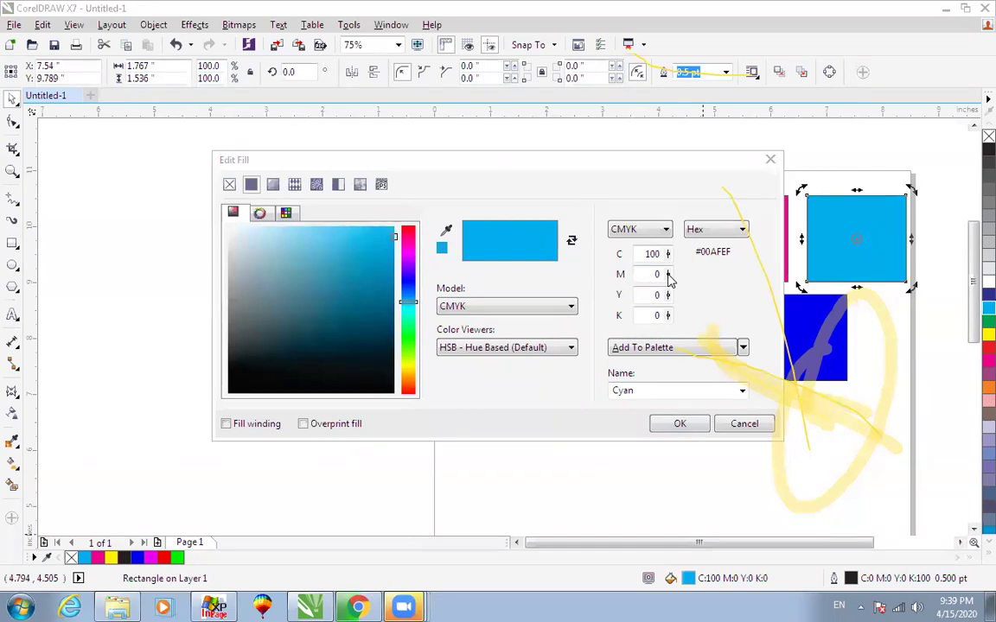
{"action": "left_click", "coordinate": [744, 424]}
{"action": "left_click", "coordinate": [713, 455]}
{"action": "left_click", "coordinate": [844, 230]}
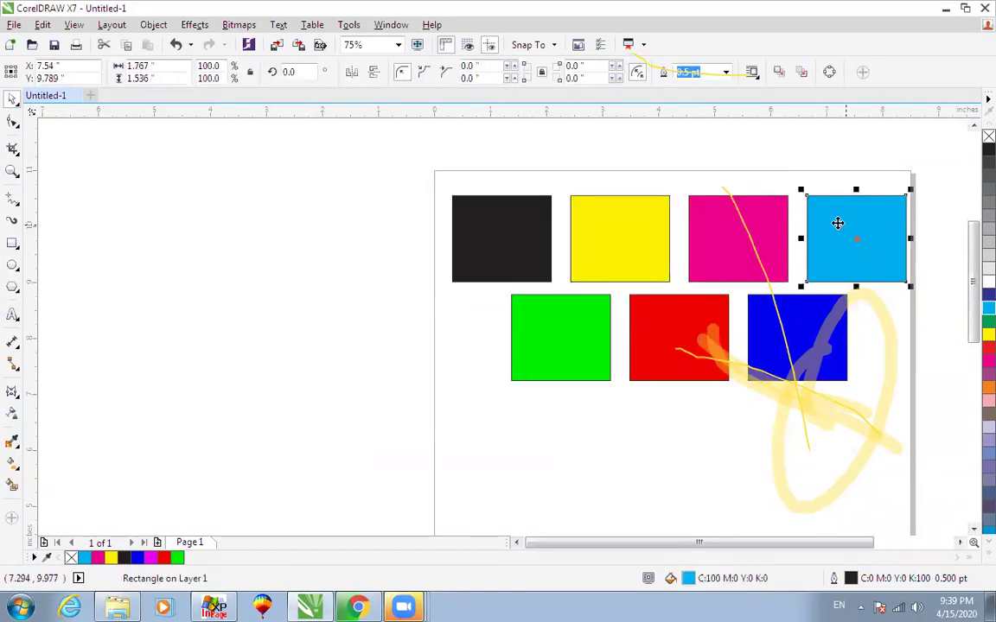
{"action": "double_click", "coordinate": [688, 579]}
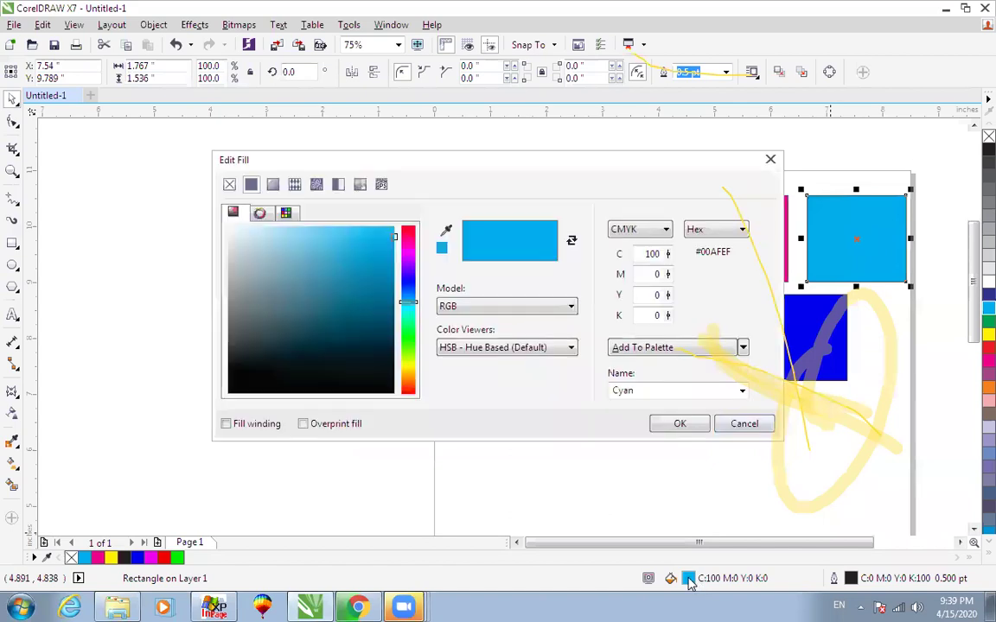
{"action": "left_click", "coordinate": [655, 257]}
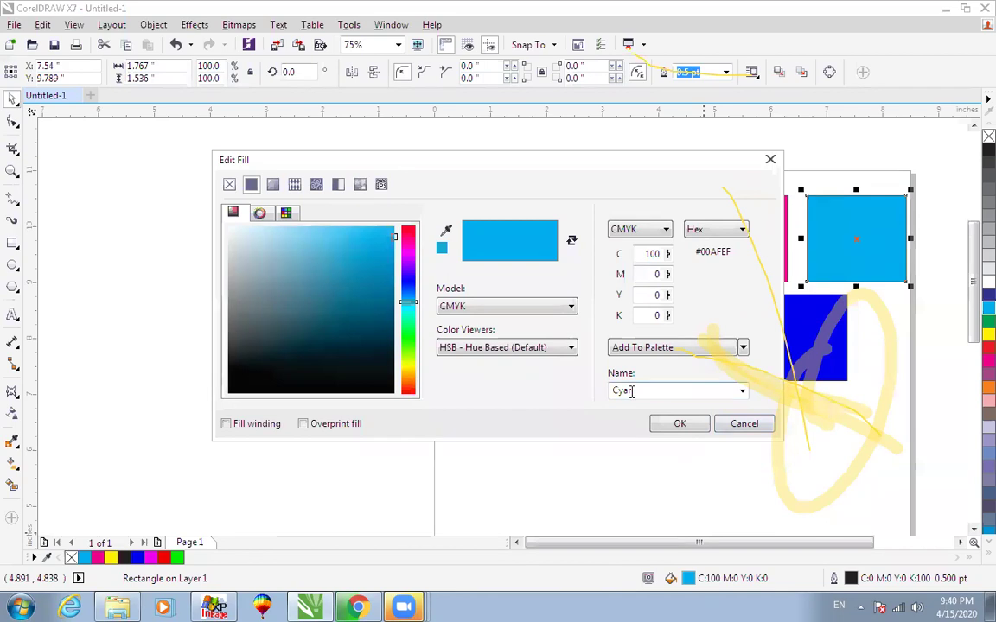
{"action": "left_click", "coordinate": [725, 424]}
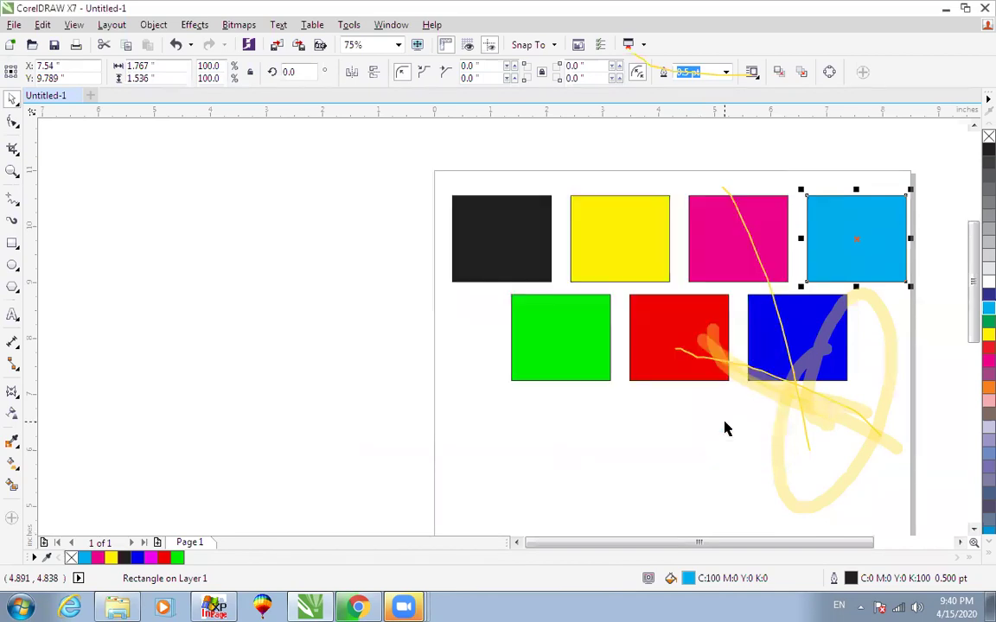
{"action": "left_click", "coordinate": [714, 234]}
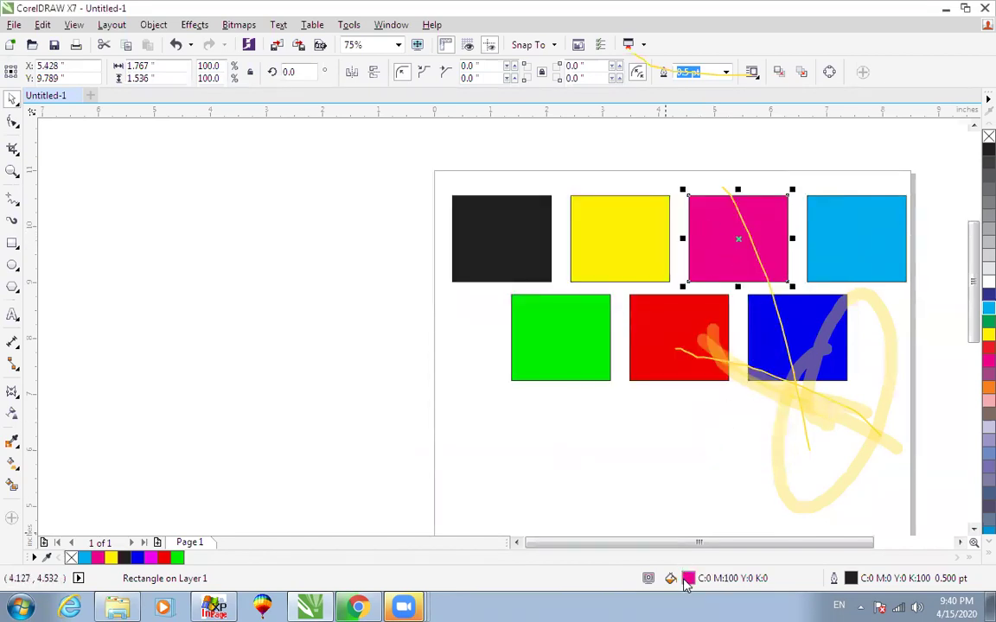
{"action": "double_click", "coordinate": [686, 579]}
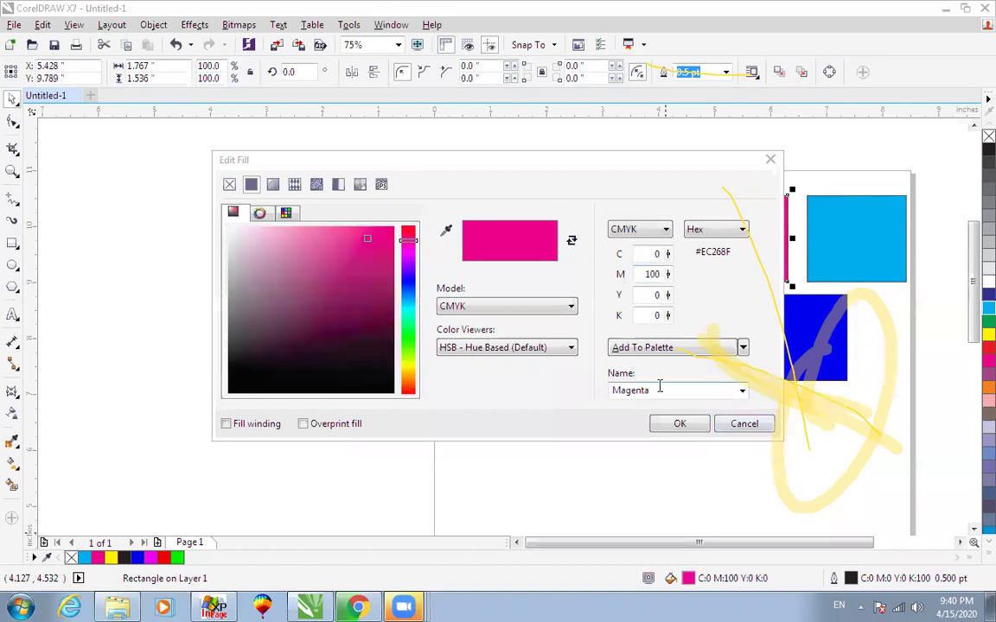
{"action": "left_click", "coordinate": [744, 424]}
{"action": "left_click", "coordinate": [628, 232]}
{"action": "double_click", "coordinate": [687, 578]}
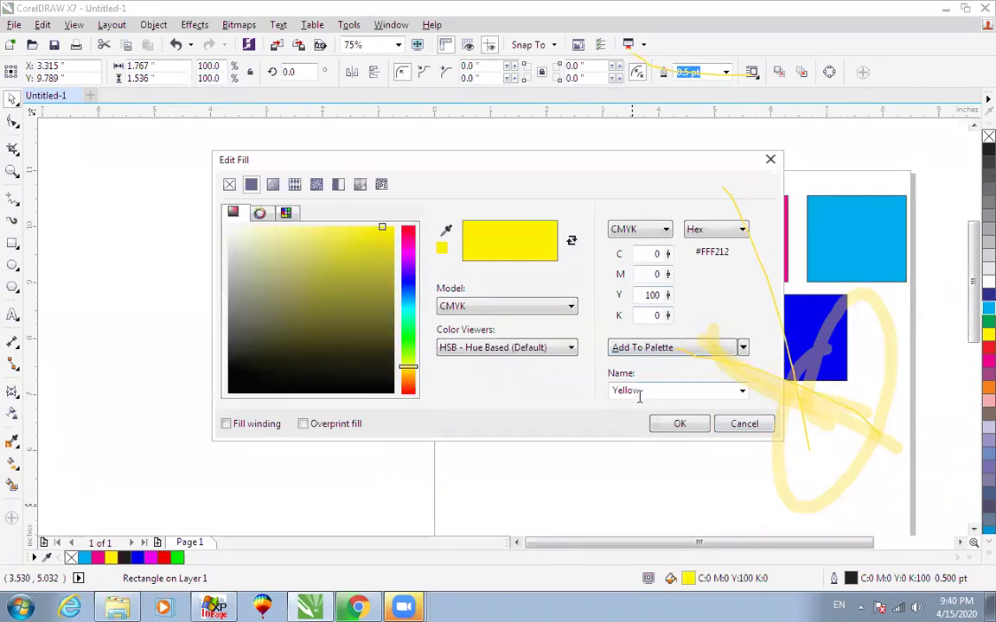
{"action": "left_click", "coordinate": [679, 428]}
{"action": "left_click", "coordinate": [502, 276]}
{"action": "double_click", "coordinate": [689, 578]}
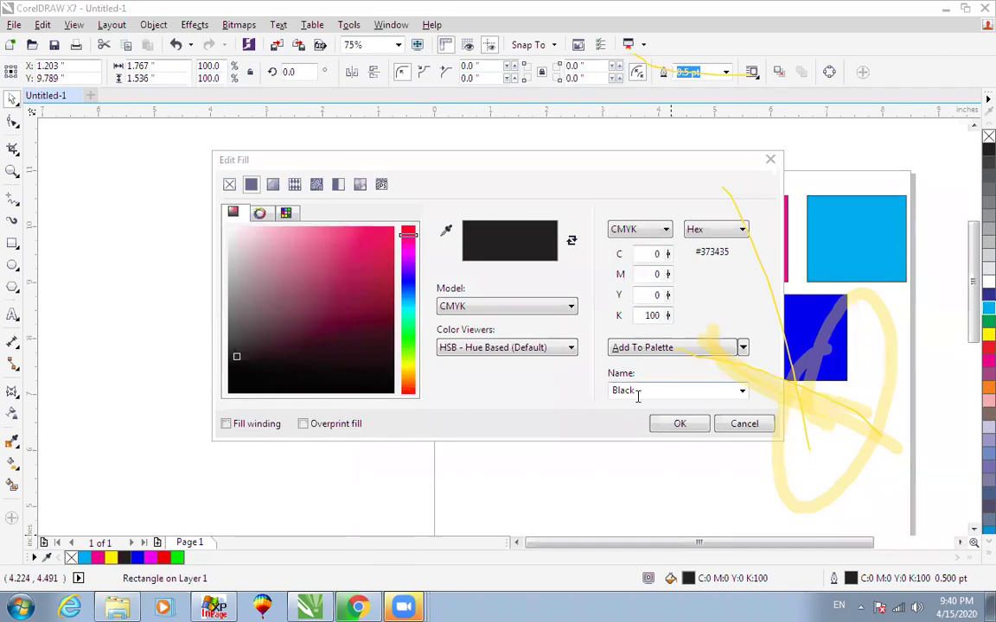
{"action": "left_click", "coordinate": [730, 424]}
{"action": "left_click", "coordinate": [755, 336]}
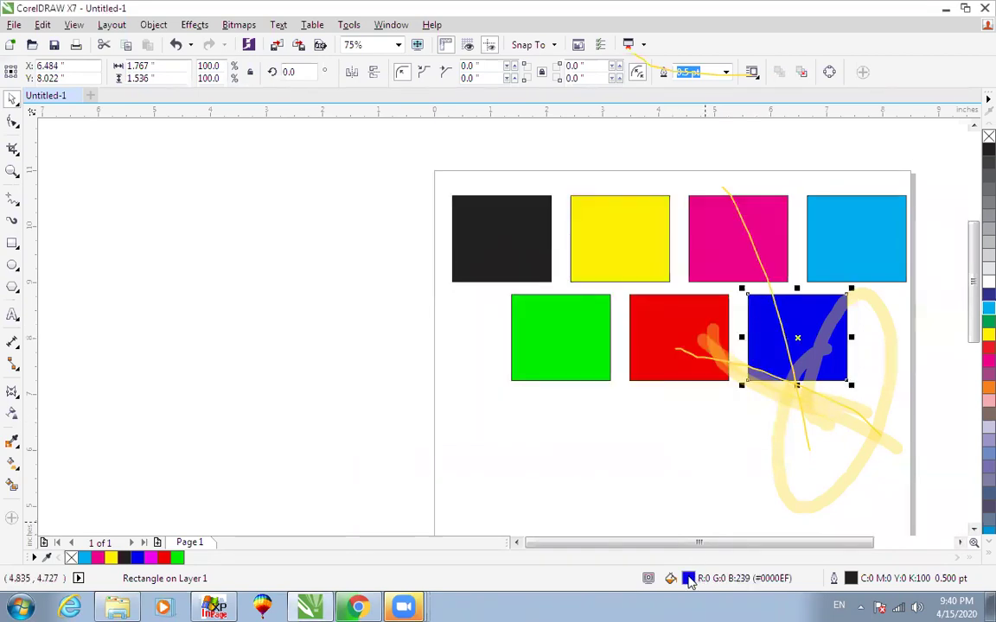
{"action": "double_click", "coordinate": [688, 578]}
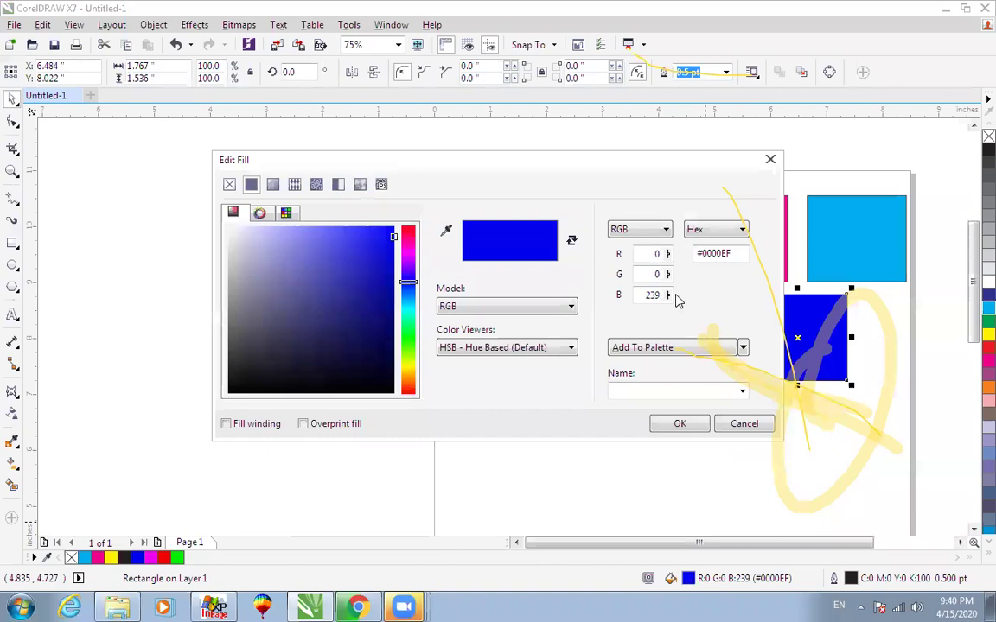
{"action": "left_click", "coordinate": [646, 390]}
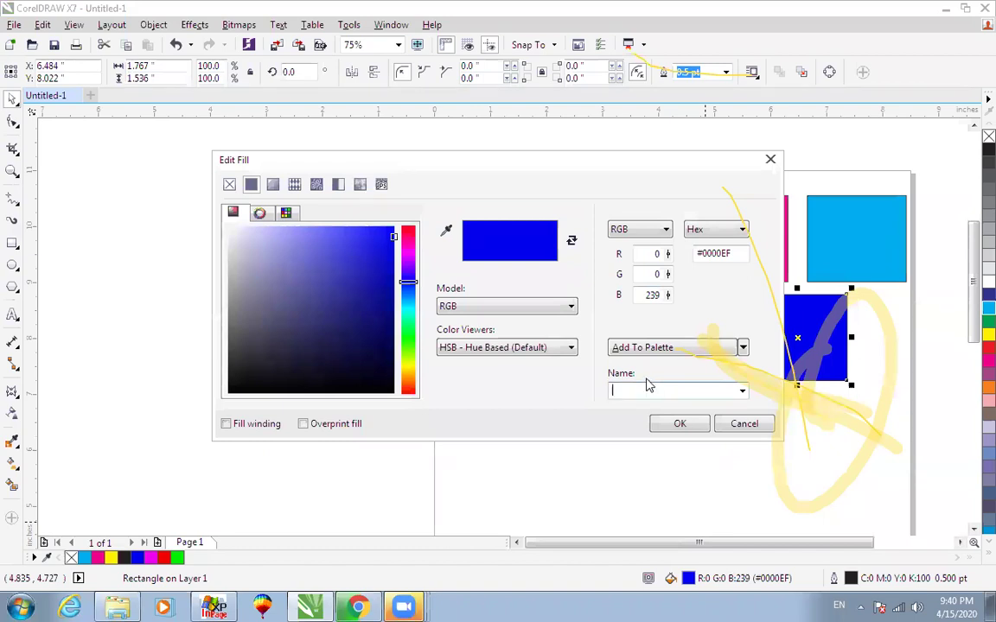
{"action": "left_click", "coordinate": [744, 423]}
{"action": "left_click", "coordinate": [656, 326]}
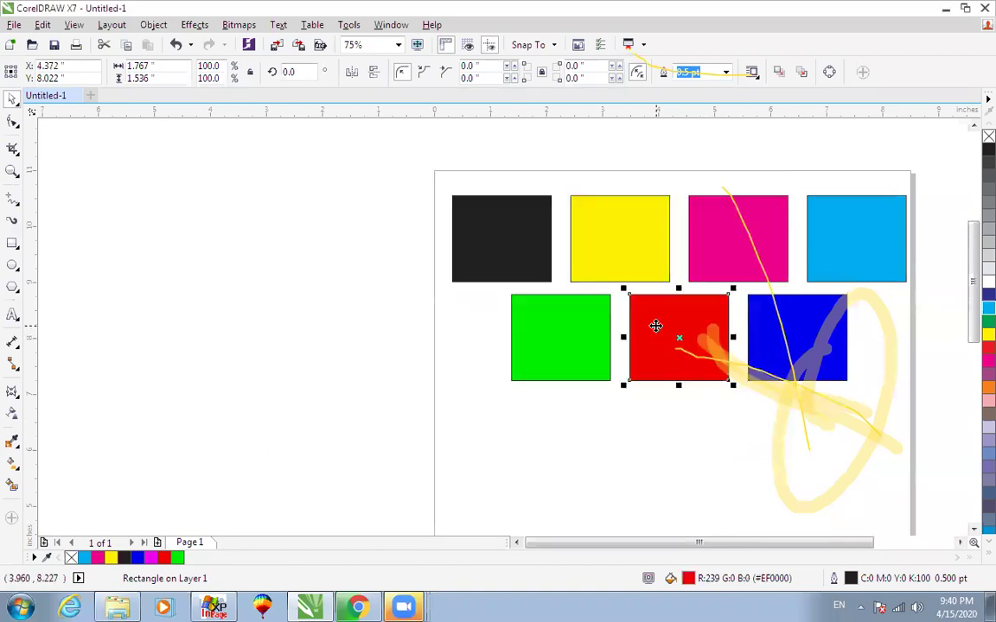
{"action": "double_click", "coordinate": [687, 576]}
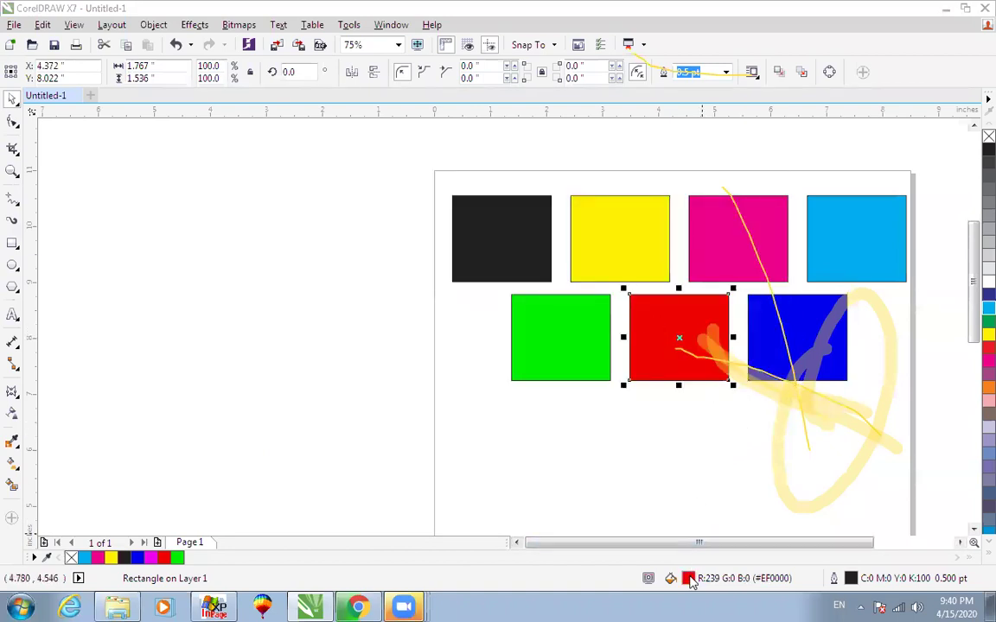
{"action": "left_click", "coordinate": [739, 423]}
{"action": "left_click", "coordinate": [579, 351]}
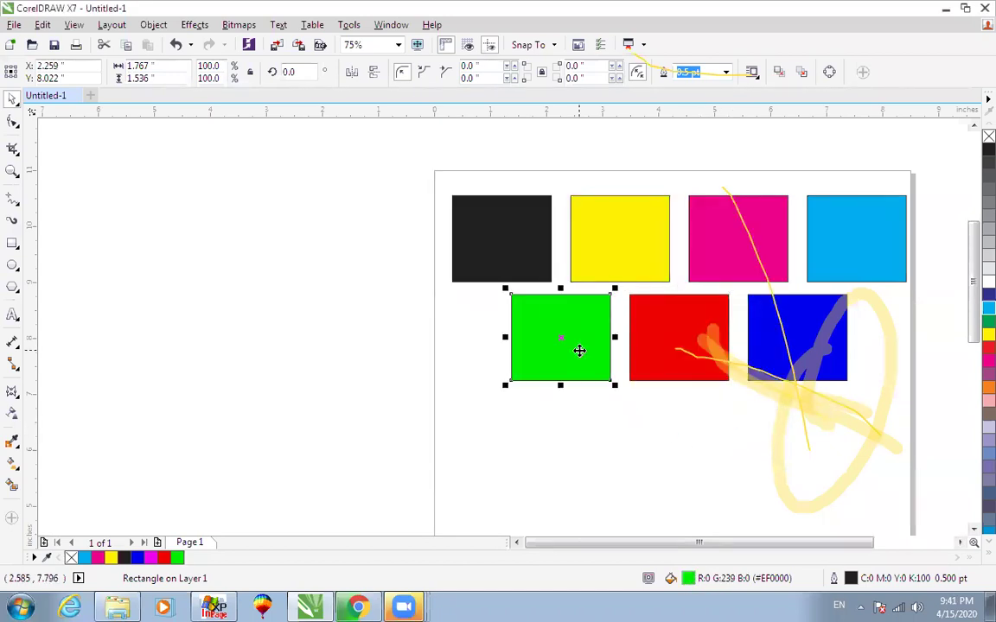
{"action": "double_click", "coordinate": [688, 579]}
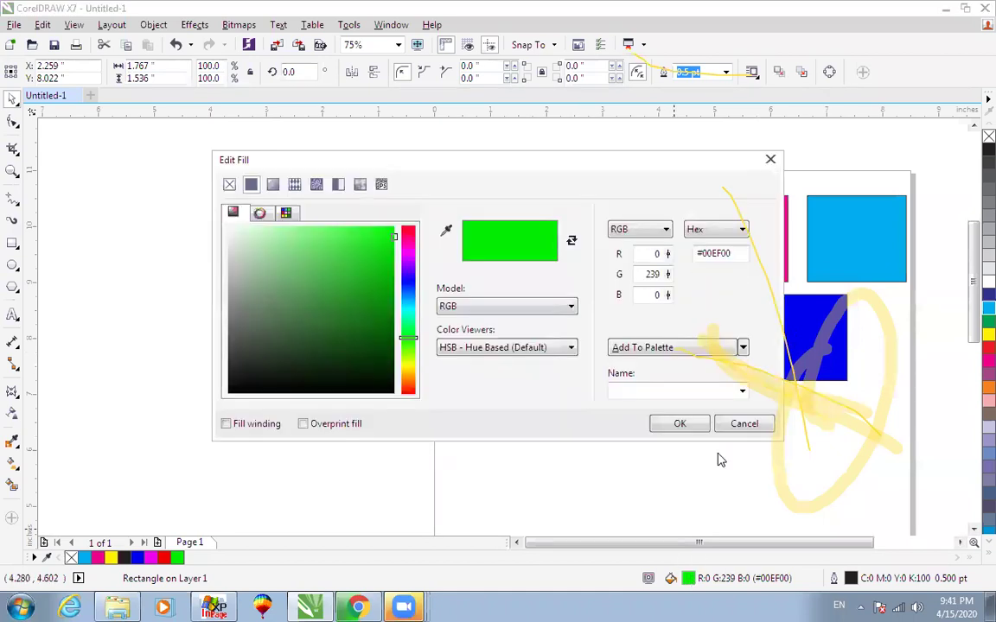
{"action": "left_click", "coordinate": [723, 425]}
{"action": "left_click", "coordinate": [700, 460]}
{"action": "left_click", "coordinate": [575, 359]}
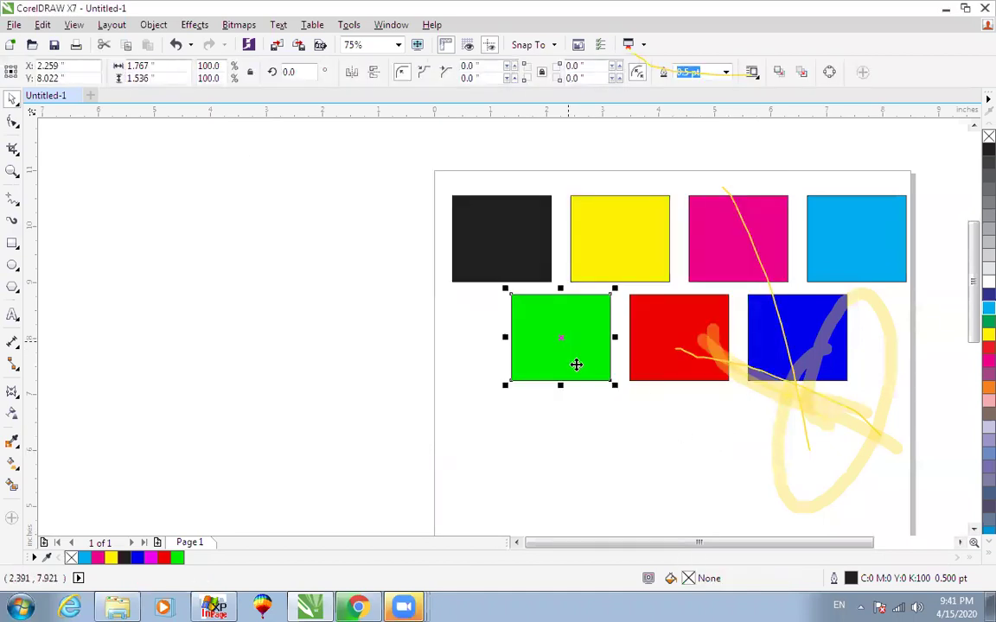
{"action": "double_click", "coordinate": [688, 578]}
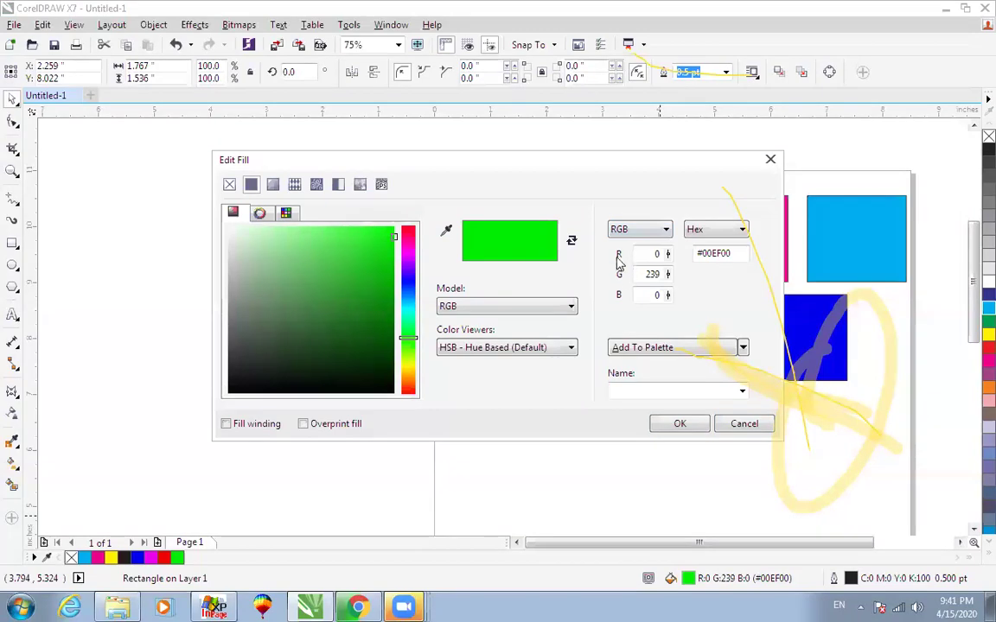
{"action": "left_click", "coordinate": [741, 425]}
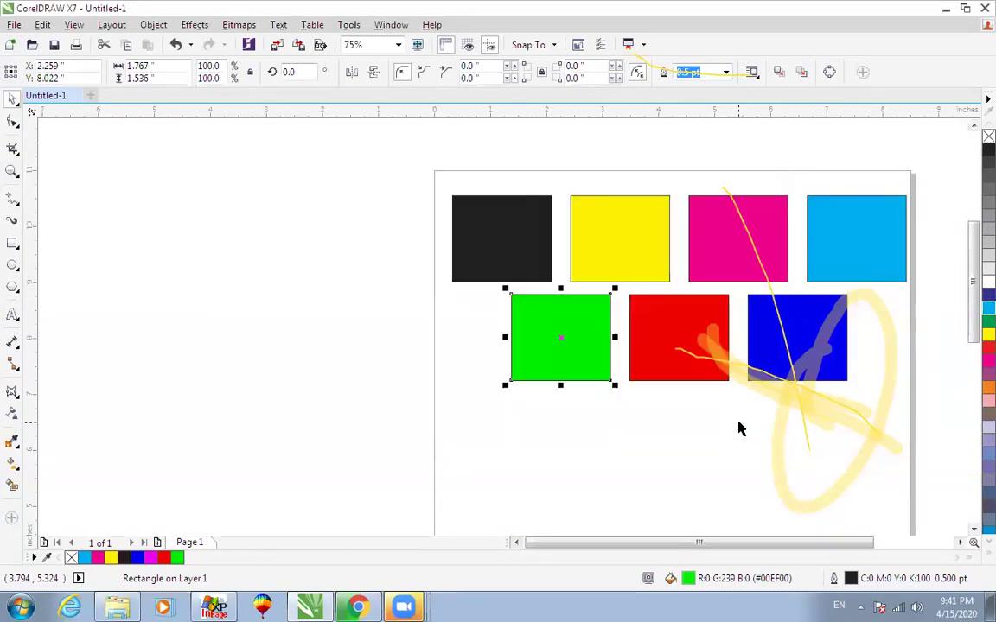
{"action": "scroll", "coordinate": [739, 425], "scroll_direction": "down", "scroll_amount": 1}
{"action": "scroll", "coordinate": [739, 426], "scroll_direction": "up", "scroll_amount": 2}
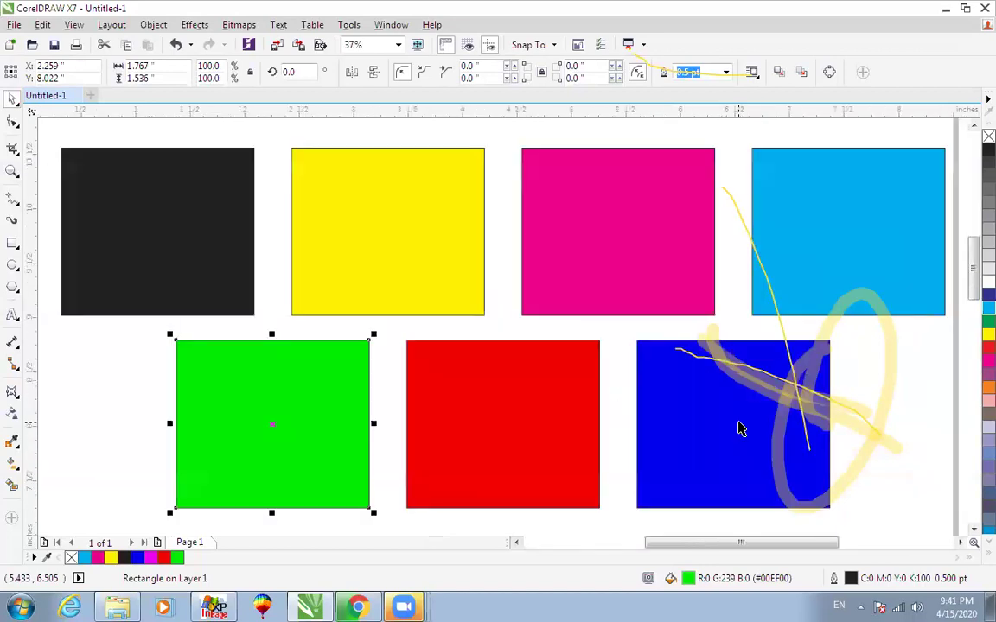
{"action": "left_click", "coordinate": [722, 436]}
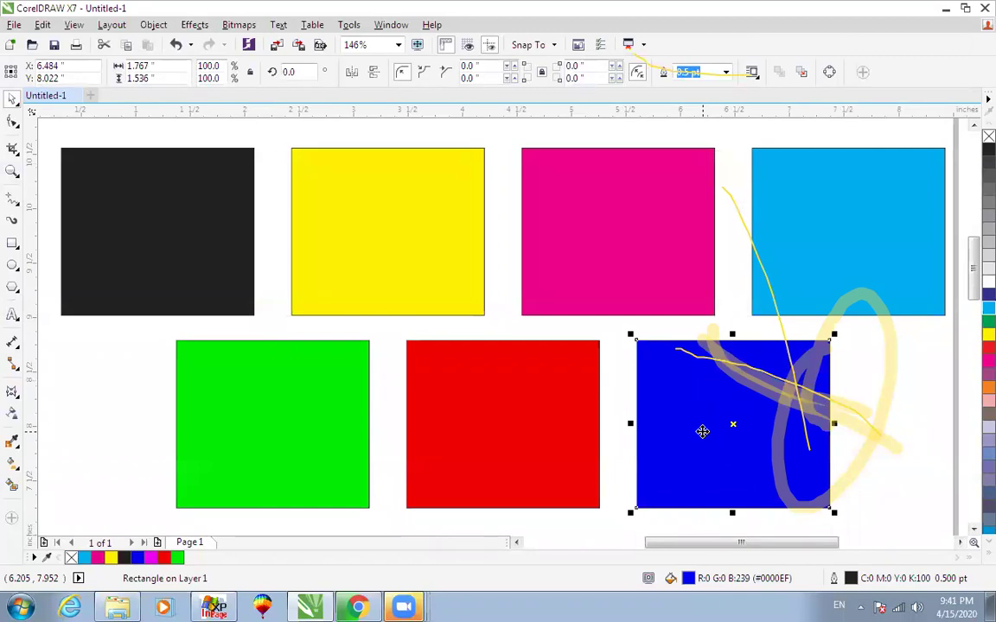
{"action": "scroll", "coordinate": [702, 432], "scroll_direction": "down", "scroll_amount": 2}
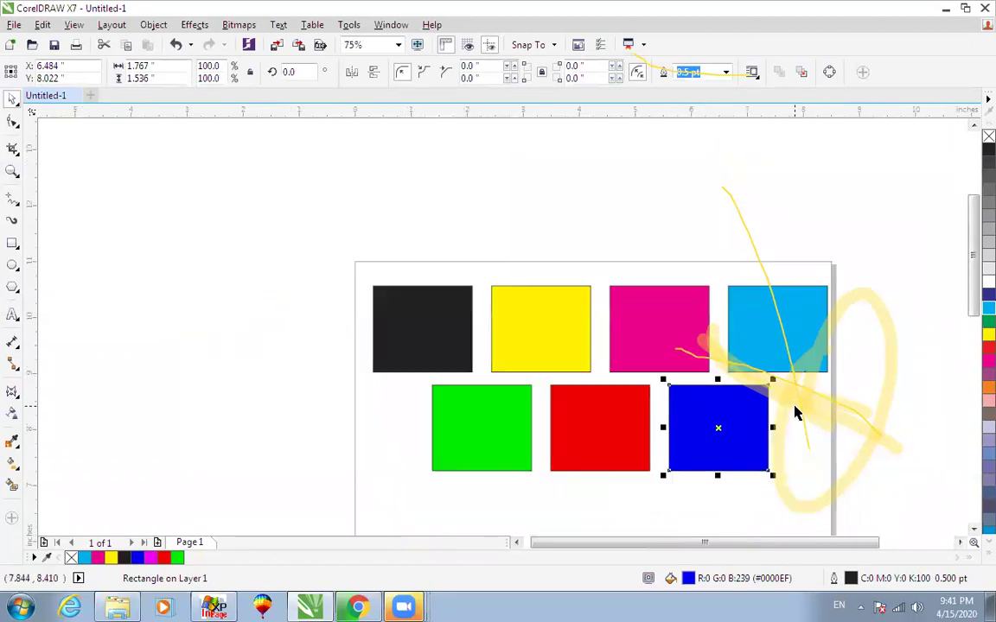
{"action": "left_click_drag", "start_coordinate": [871, 233], "coordinate": [324, 511]}
{"action": "key", "text": "shift+F2"}
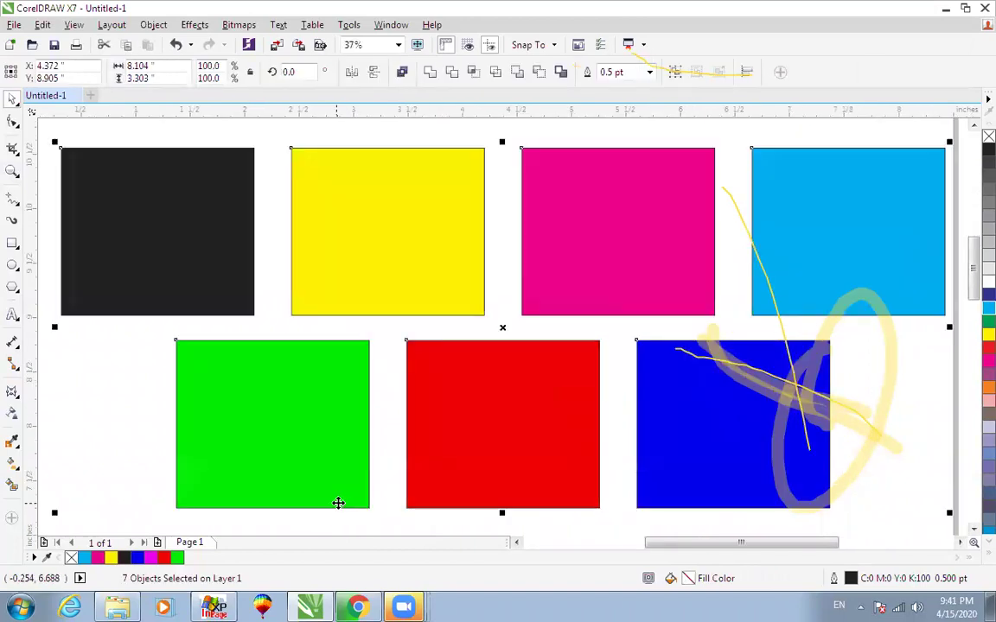
{"action": "scroll", "coordinate": [702, 360], "scroll_direction": "down", "scroll_amount": 1}
{"action": "key", "text": "Escape"}
{"action": "left_click", "coordinate": [757, 281]}
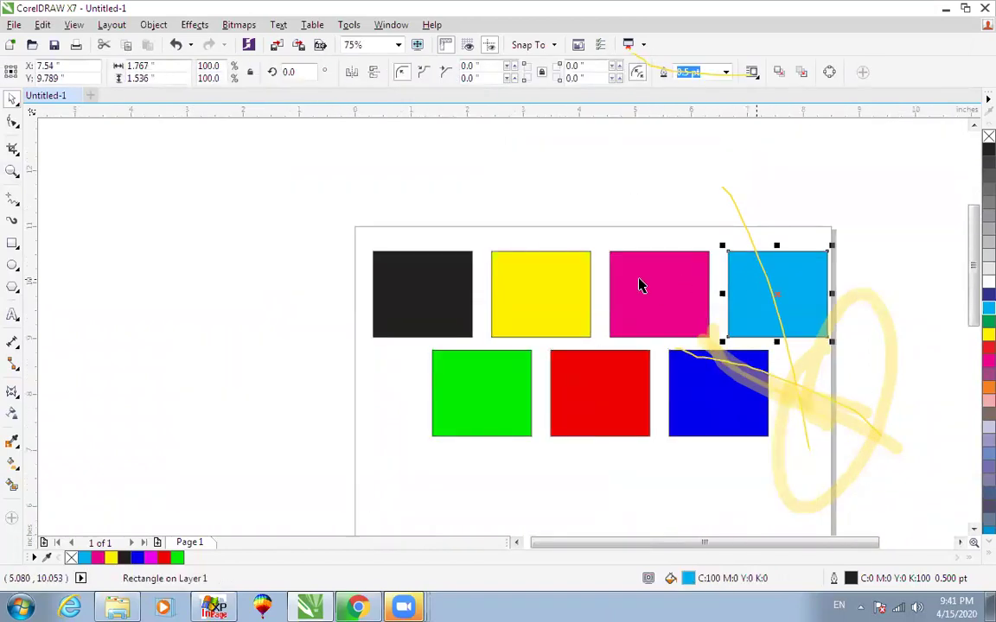
{"action": "left_click", "coordinate": [438, 280]}
{"action": "left_click", "coordinate": [509, 398]}
{"action": "left_click", "coordinate": [735, 420]}
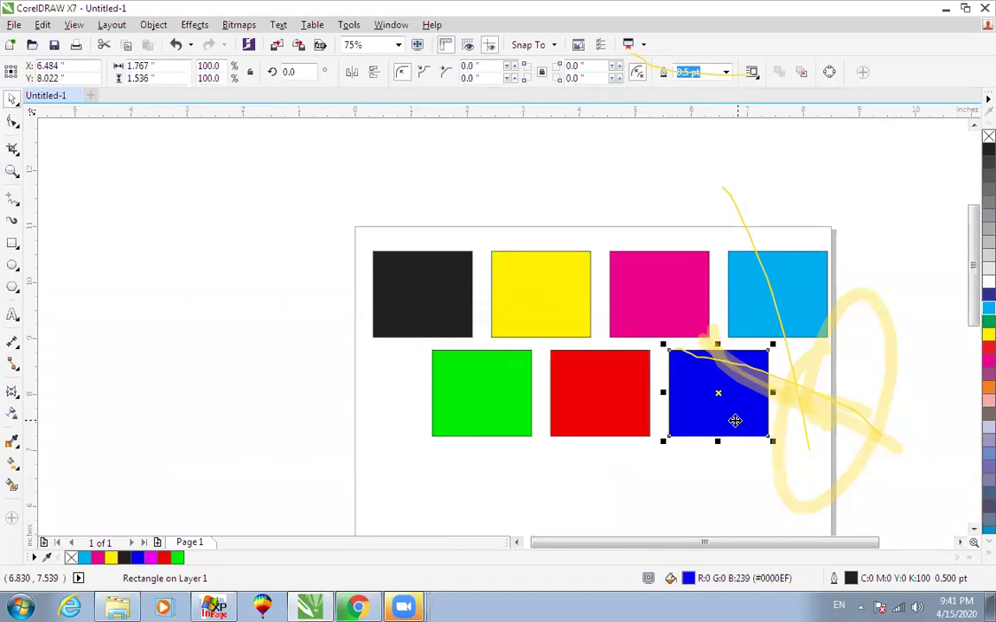
{"action": "left_click", "coordinate": [670, 162]}
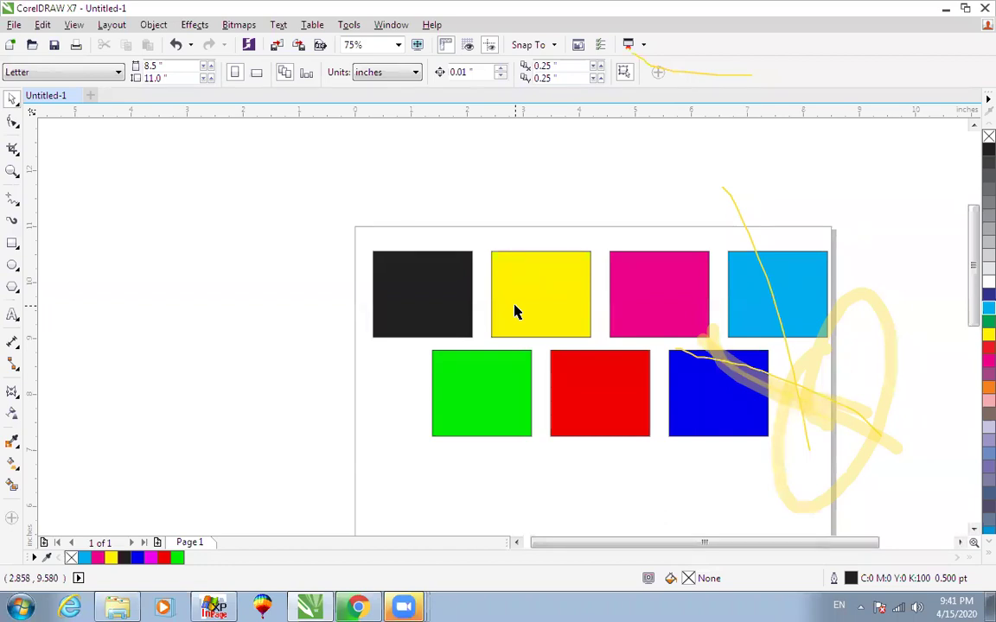
{"action": "left_click", "coordinate": [610, 403]}
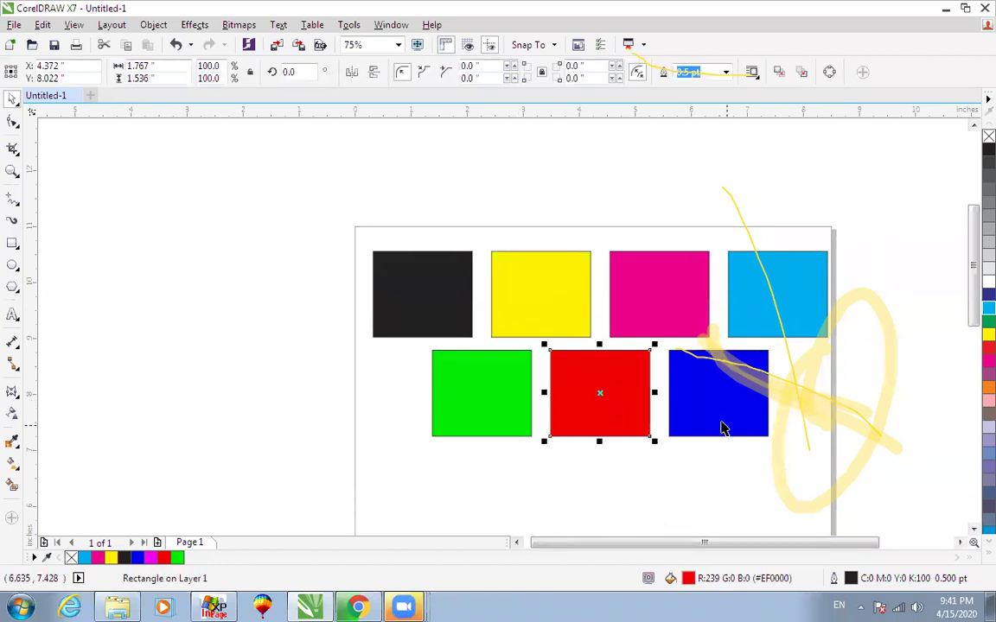
{"action": "left_click", "coordinate": [723, 428]}
{"action": "left_click", "coordinate": [631, 204]}
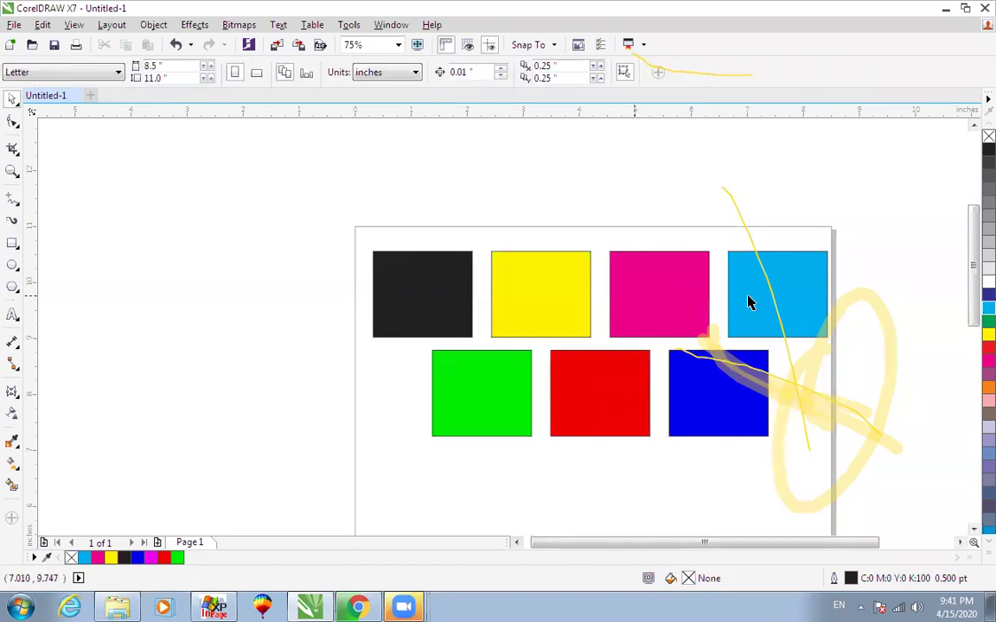
Copy the cyan rectangle off the page to the left and view its fill settings.
{"action": "left_click_drag", "start_coordinate": [748, 299], "coordinate": [286, 406]}
{"action": "right_click", "coordinate": [285, 406]}
{"action": "left_click", "coordinate": [303, 407]}
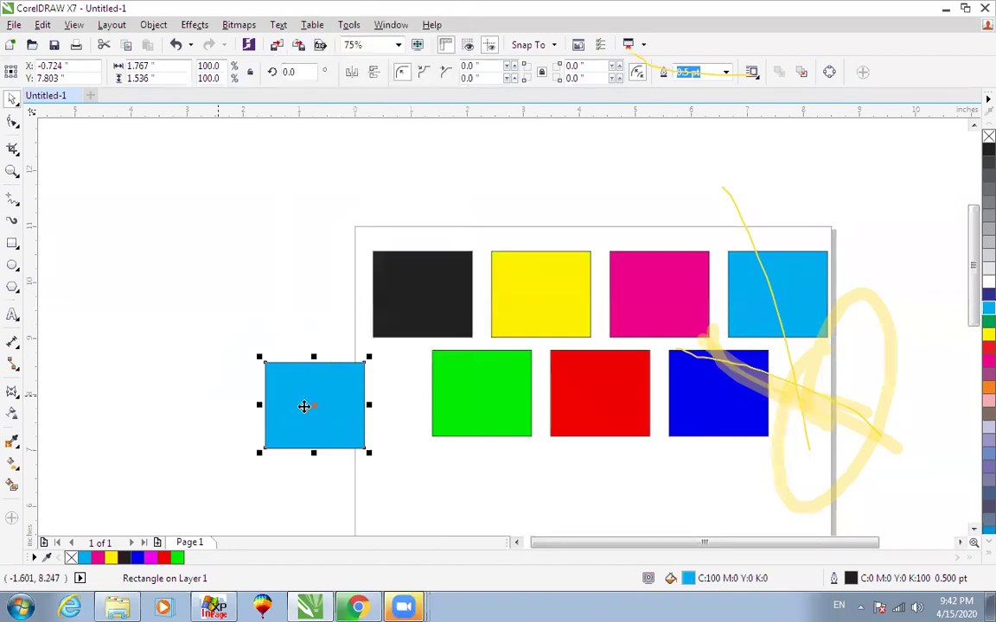
{"action": "scroll", "coordinate": [350, 444], "scroll_direction": "up", "scroll_amount": 1}
{"action": "double_click", "coordinate": [691, 581]}
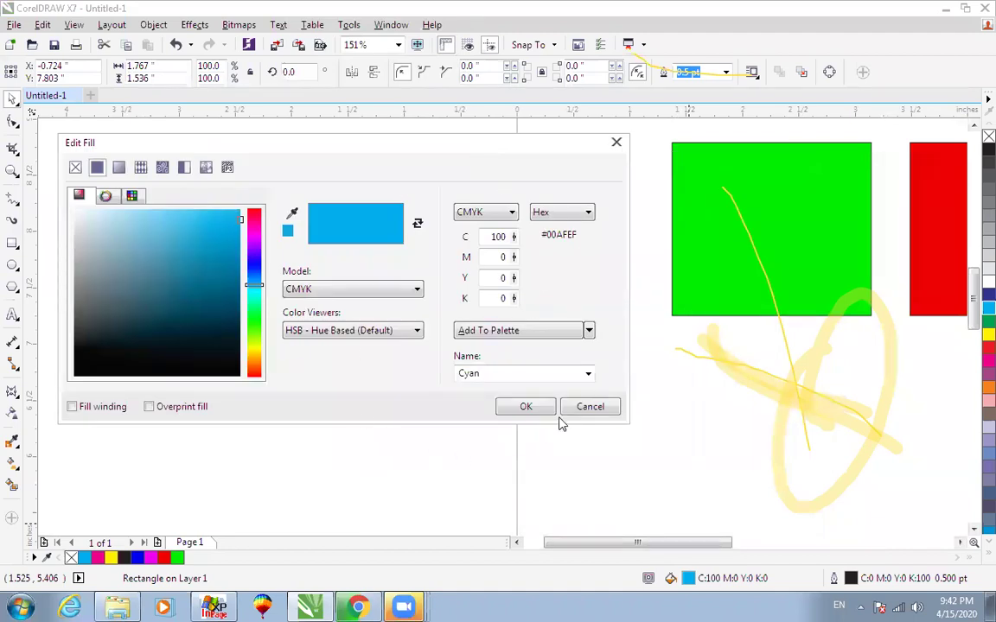
{"action": "key", "text": "Return"}
Duplicate the cyan rectangle, fill the duplicate dark blue, and zoom in on both.
{"action": "left_click_drag", "start_coordinate": [456, 280], "coordinate": [220, 263]}
{"action": "left_click", "coordinate": [989, 295]}
{"action": "scroll", "coordinate": [135, 181], "scroll_direction": "up", "scroll_amount": 2}
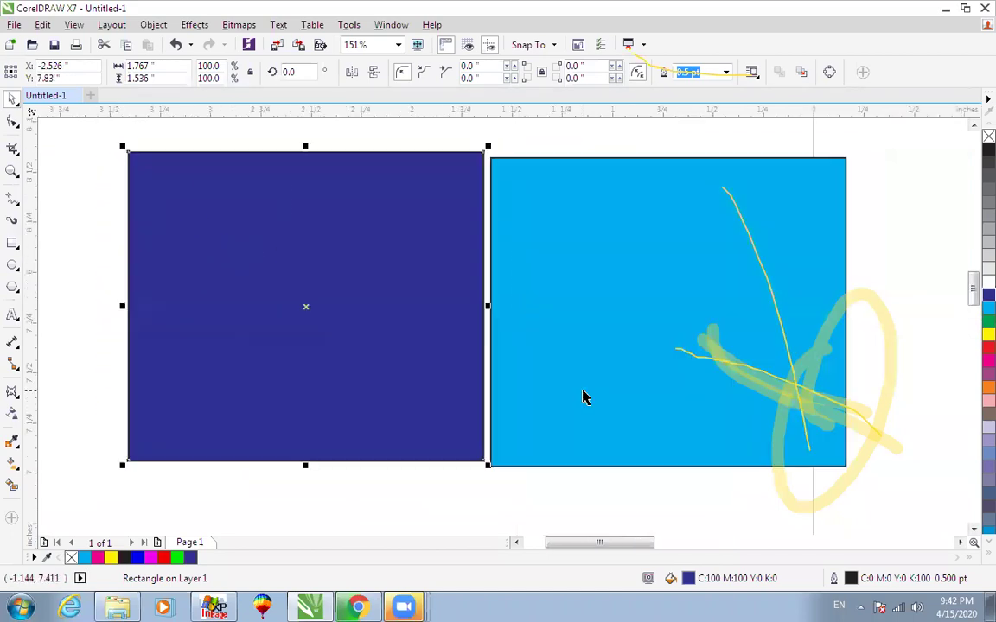
{"action": "left_click", "coordinate": [573, 295]}
{"action": "scroll", "coordinate": [575, 298], "scroll_direction": "down", "scroll_amount": 1}
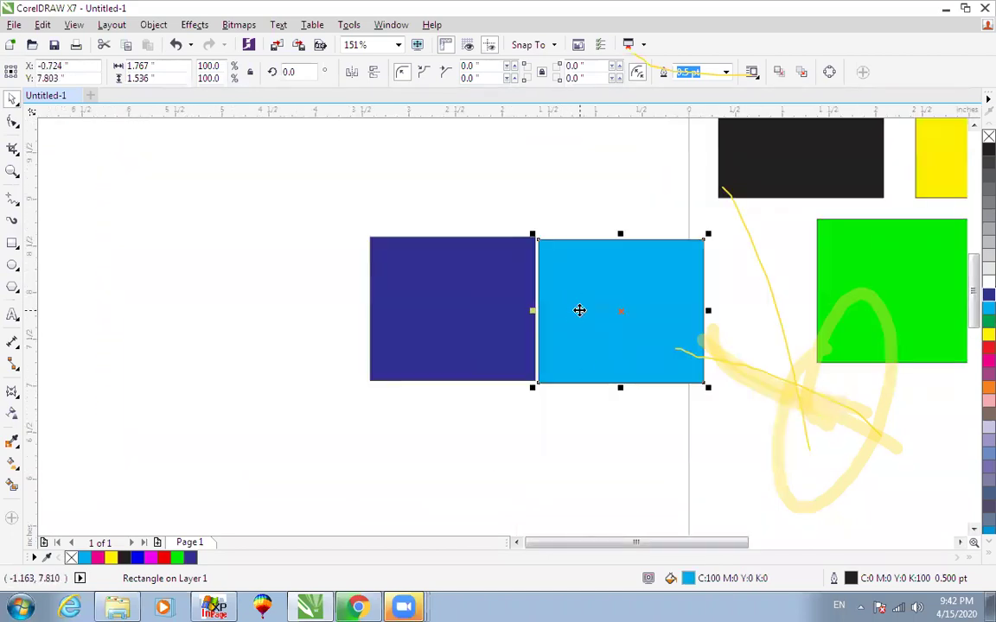
{"action": "left_click", "coordinate": [471, 304], "text": "shift"}
{"action": "key", "text": "z"}
{"action": "left_click_drag", "start_coordinate": [338, 195], "coordinate": [756, 439]}
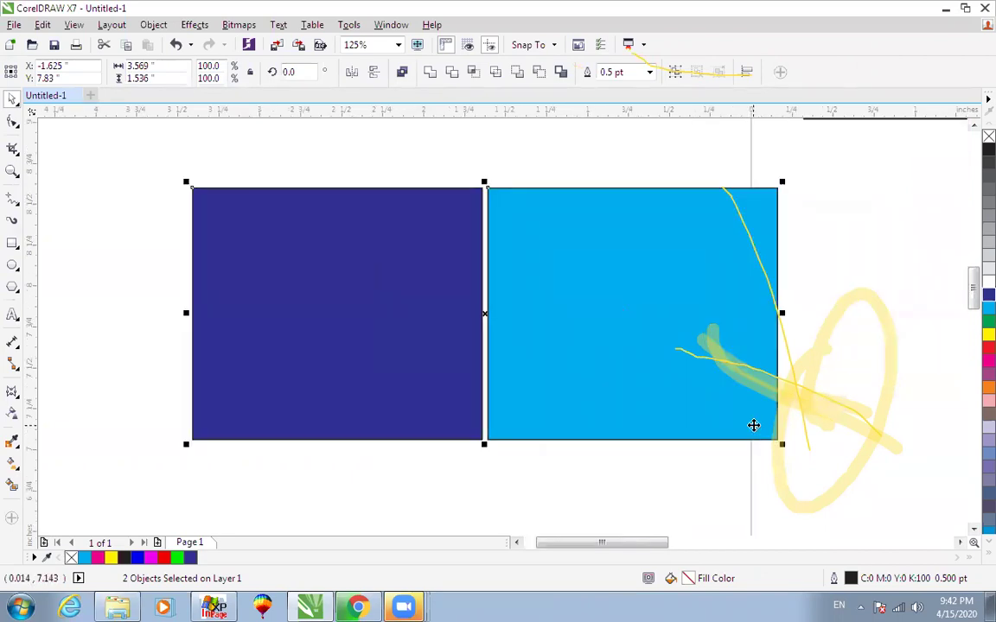
Inspect the cyan and dark blue fills in Edit Fill without changing them.
{"action": "left_click", "coordinate": [843, 311]}
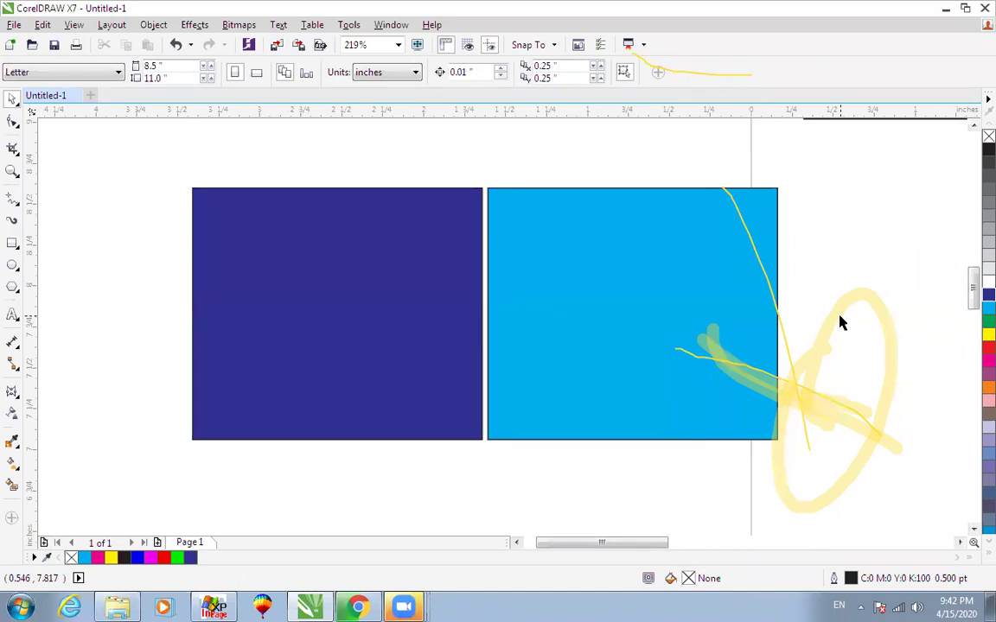
{"action": "left_click", "coordinate": [573, 288]}
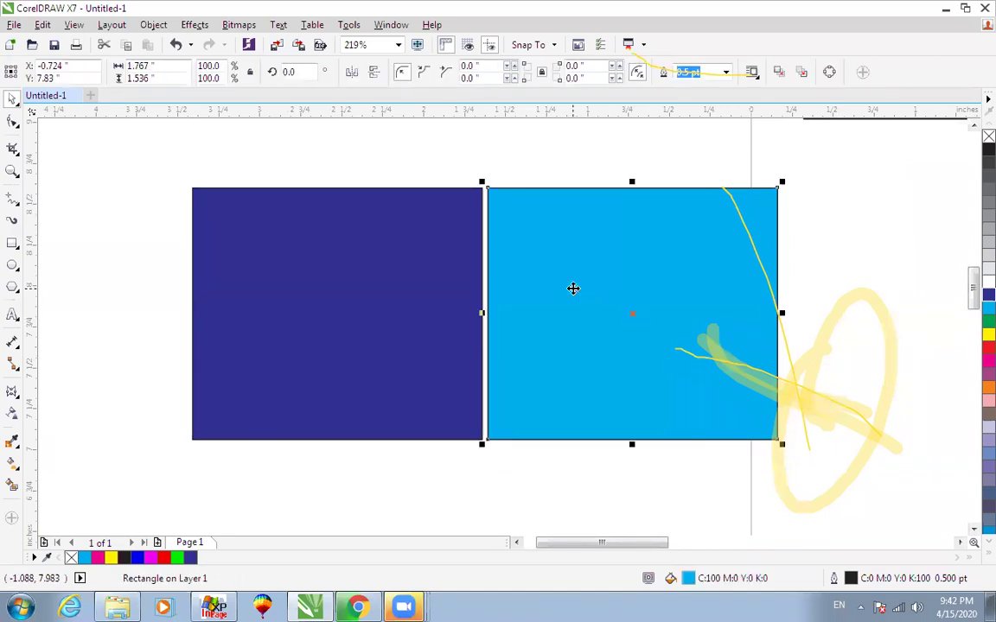
{"action": "double_click", "coordinate": [689, 576]}
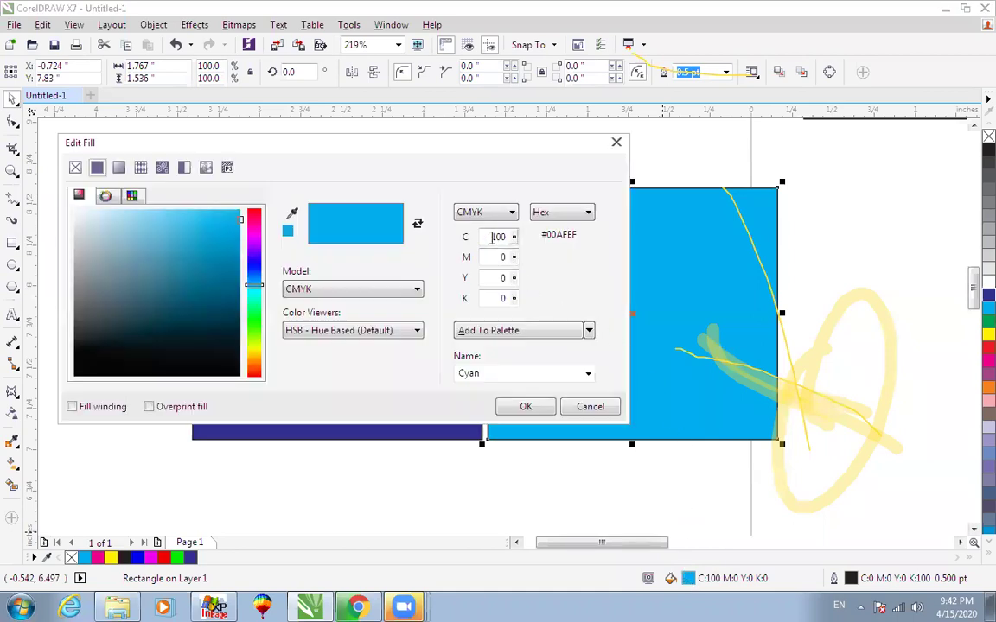
{"action": "left_click", "coordinate": [590, 406]}
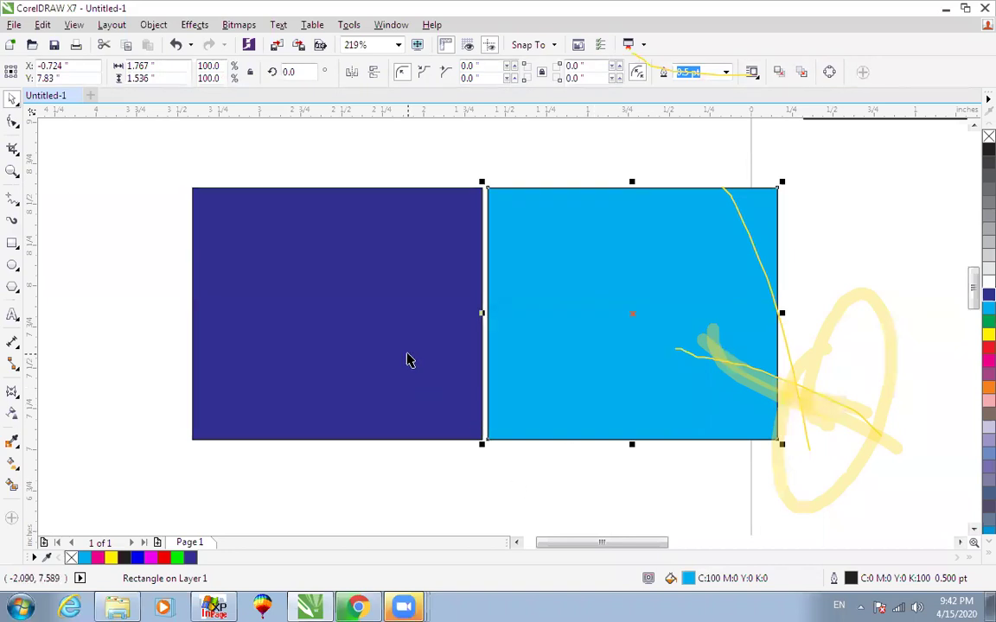
{"action": "left_click", "coordinate": [407, 355]}
{"action": "double_click", "coordinate": [688, 578]}
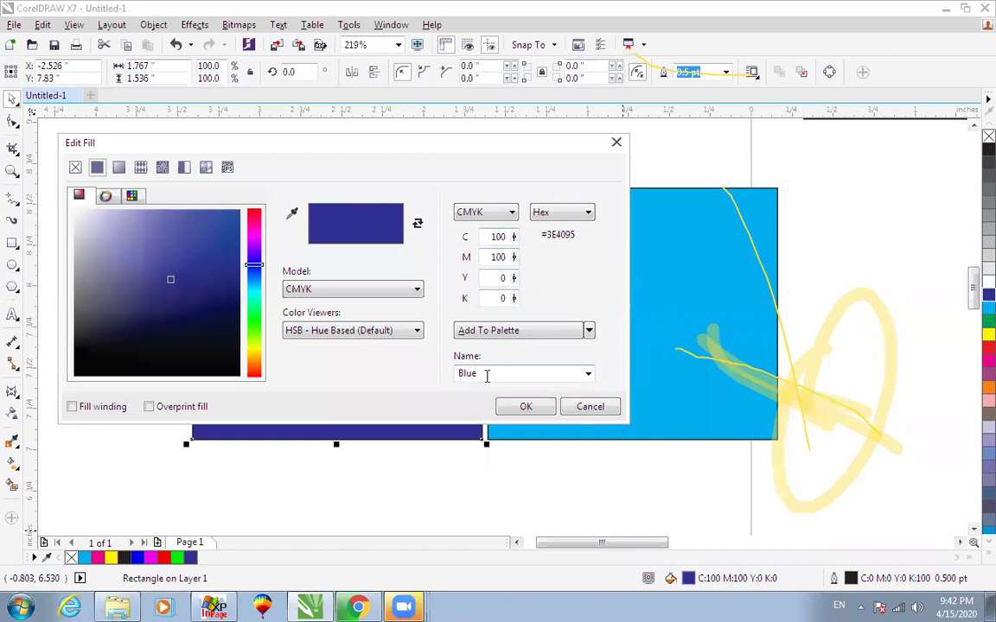
{"action": "left_click", "coordinate": [591, 407]}
Move the dark blue rectangle aside and delete it.
{"action": "left_click", "coordinate": [573, 444]}
{"action": "left_click", "coordinate": [593, 408]}
{"action": "scroll", "coordinate": [593, 411], "scroll_direction": "down", "scroll_amount": 2}
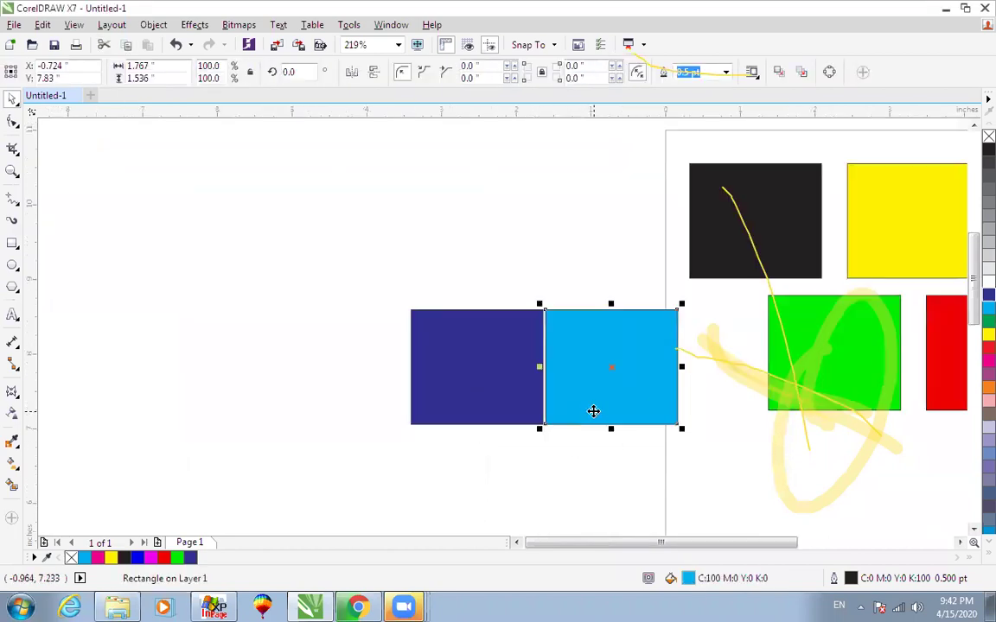
{"action": "left_click_drag", "start_coordinate": [482, 373], "coordinate": [422, 220]}
{"action": "key", "text": "Delete"}
Make the square dark blue (C100 M100) and add a cyan copy above it.
{"action": "left_click", "coordinate": [598, 399]}
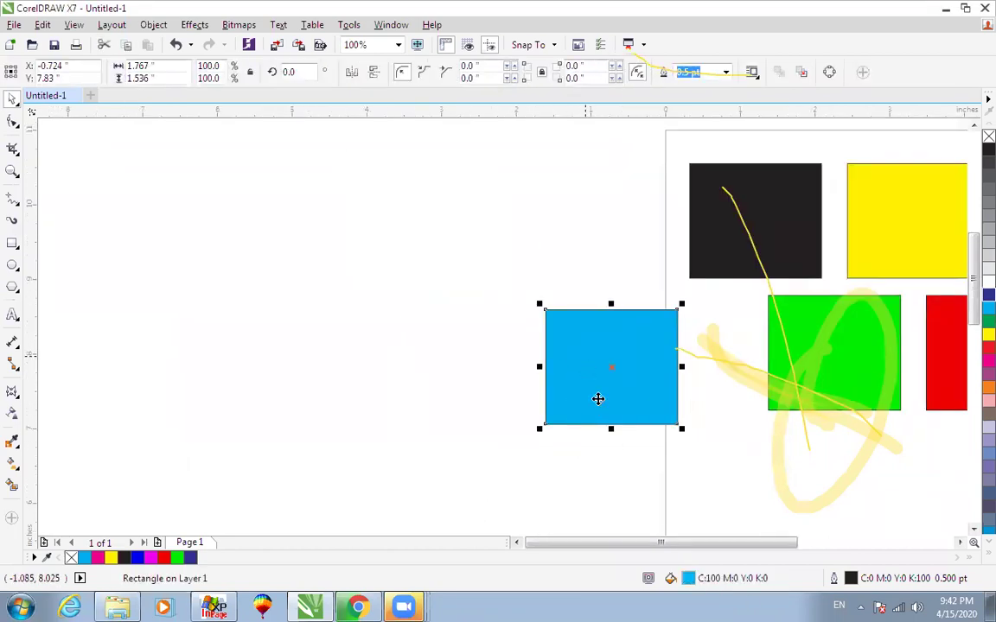
{"action": "double_click", "coordinate": [688, 579]}
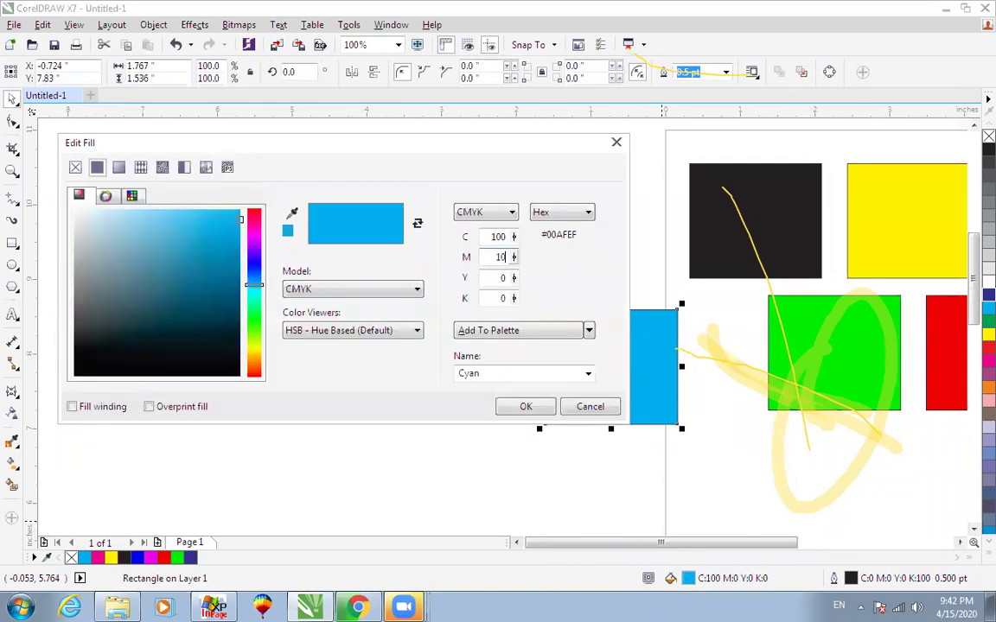
{"action": "left_click", "coordinate": [524, 406]}
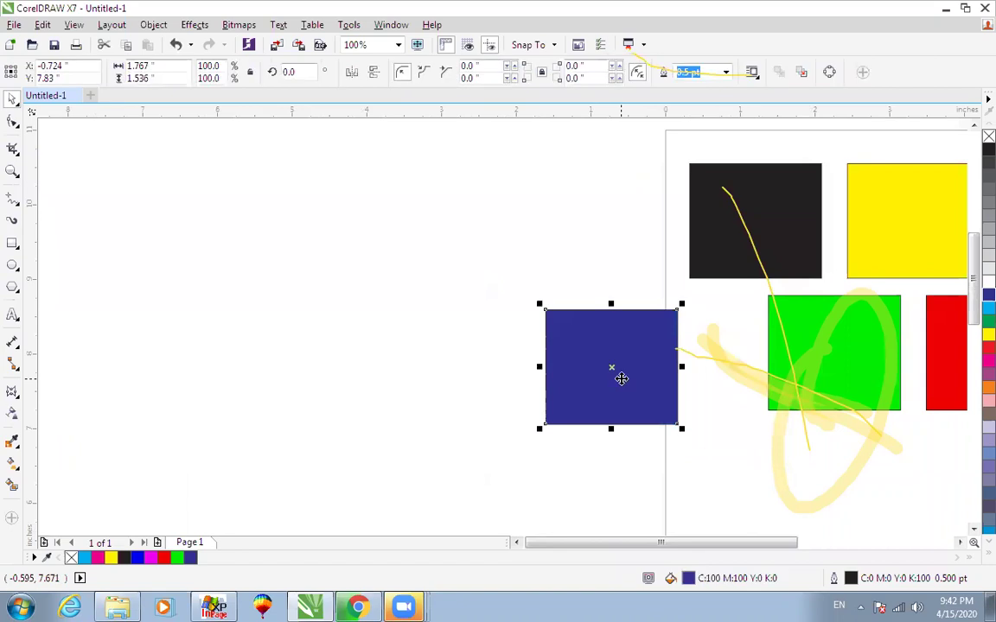
{"action": "left_click_drag", "start_coordinate": [622, 383], "coordinate": [462, 404]}
{"action": "right_click", "coordinate": [610, 253]}
{"action": "left_click", "coordinate": [988, 309]}
Copy the cyan rectangle left of the dark blue one and fill it green (C100 Y100).
{"action": "left_click", "coordinate": [684, 500]}
{"action": "right_click", "coordinate": [462, 403]}
{"action": "key", "text": "F2"}
{"action": "left_click_drag", "start_coordinate": [355, 283], "coordinate": [620, 467]}
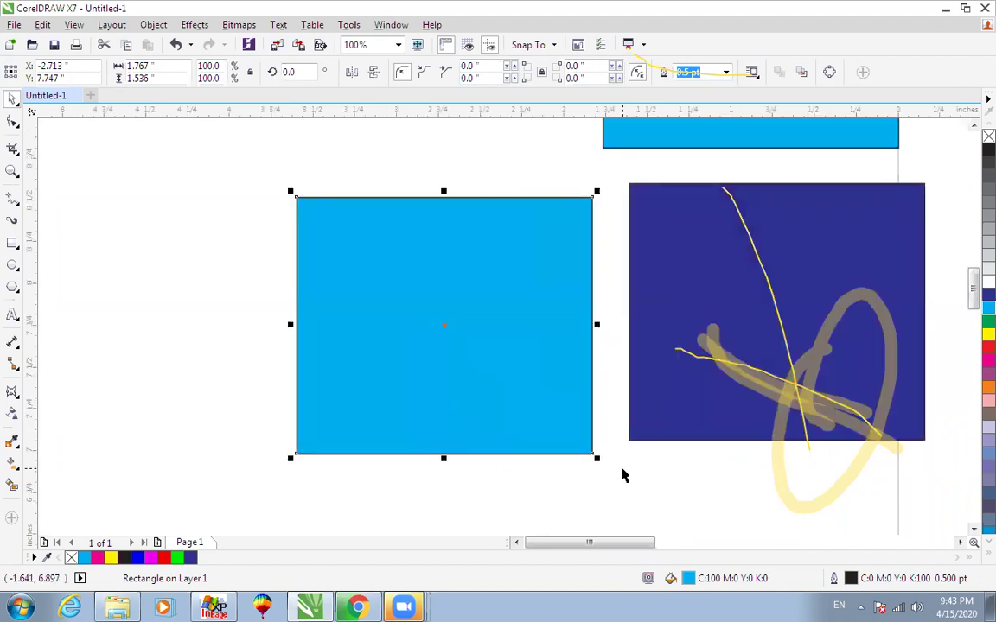
{"action": "double_click", "coordinate": [688, 578]}
{"action": "double_click", "coordinate": [486, 278]}
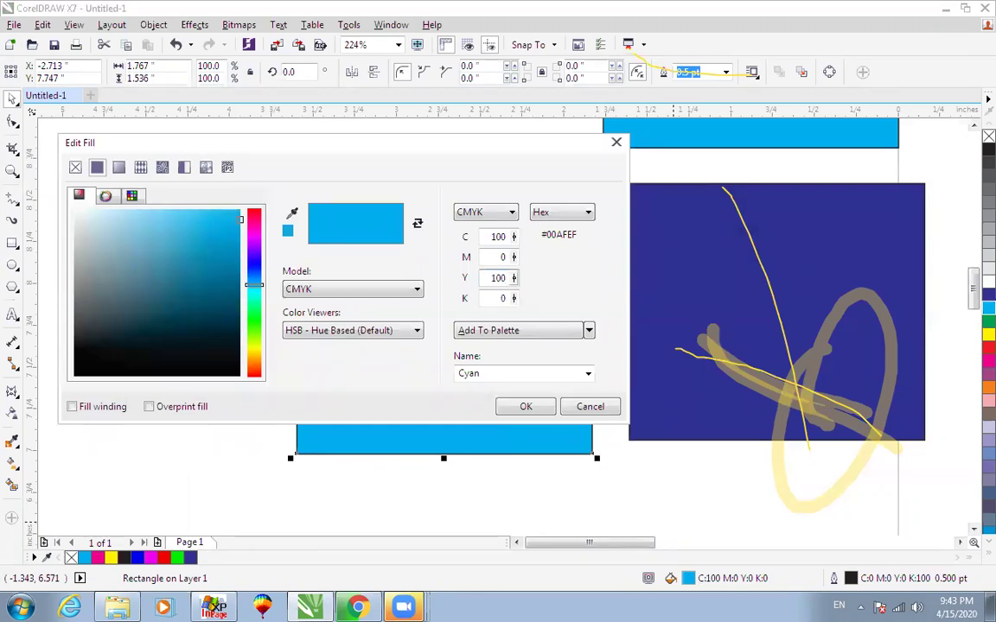
{"action": "left_click", "coordinate": [527, 408]}
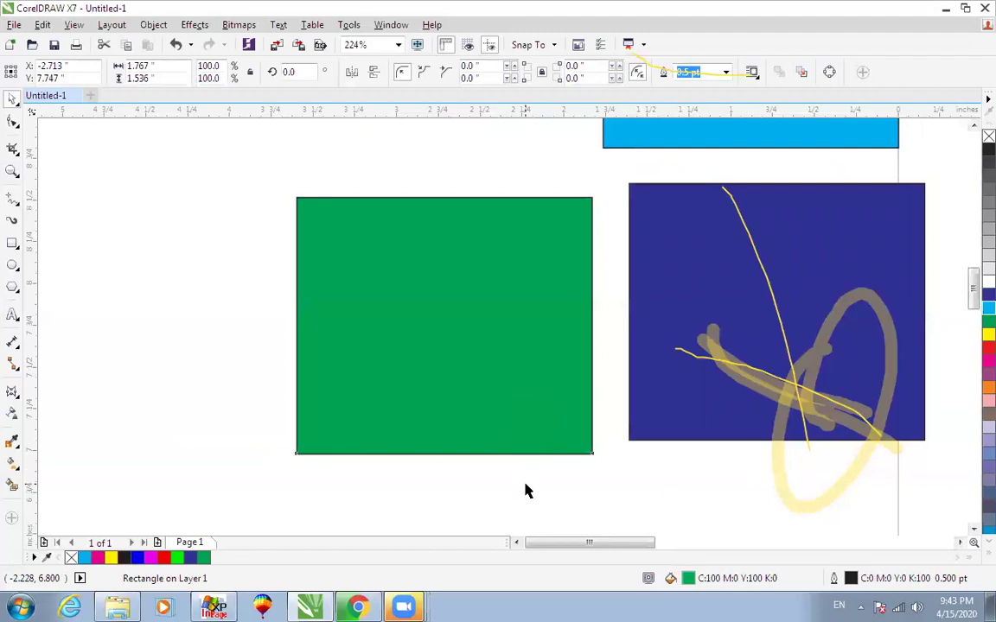
Check the green fill, then drag a copy of the green rectangle up-left.
{"action": "left_click", "coordinate": [509, 378]}
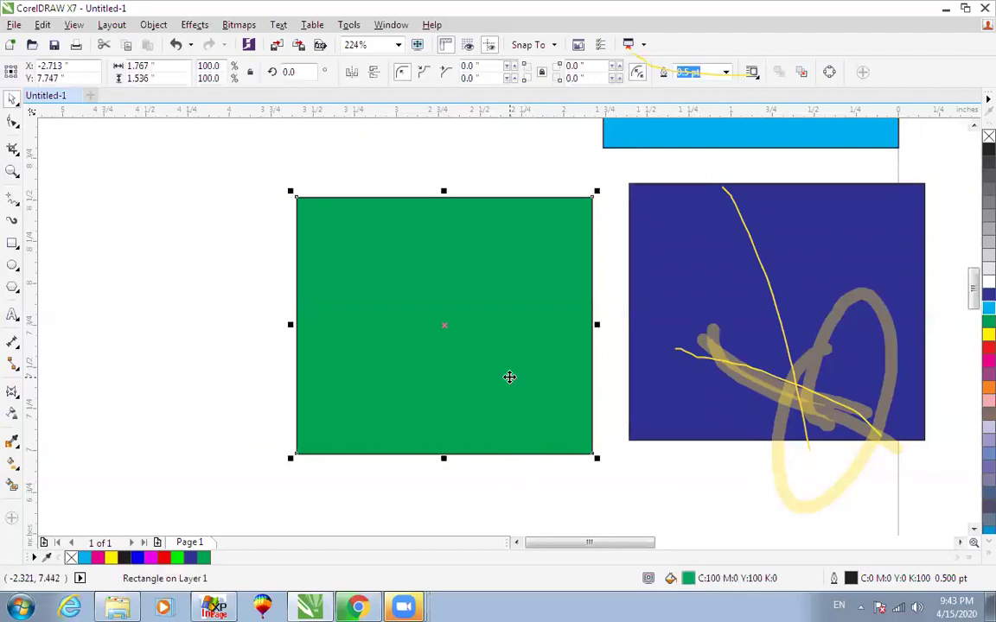
{"action": "double_click", "coordinate": [687, 579]}
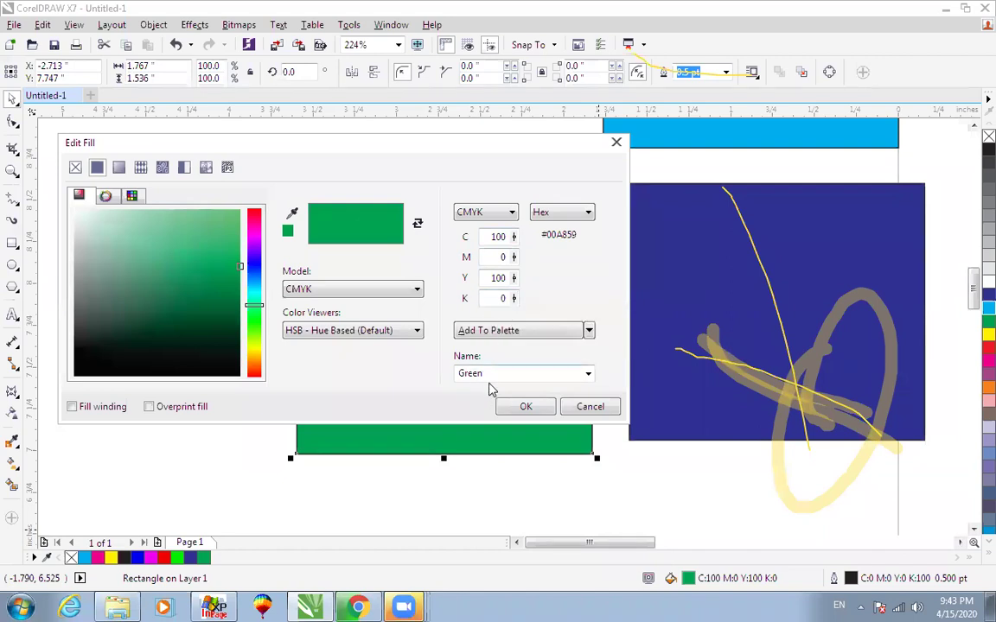
{"action": "left_click", "coordinate": [566, 407]}
{"action": "left_click", "coordinate": [546, 473]}
{"action": "left_click", "coordinate": [487, 352]}
{"action": "scroll", "coordinate": [489, 353], "scroll_direction": "down", "scroll_amount": 2}
{"action": "left_click_drag", "start_coordinate": [489, 353], "coordinate": [408, 220]}
Duplicate the green rectangle, fill the copy red (M100 Y100), and place it beside the green one.
{"action": "right_click", "coordinate": [408, 221]}
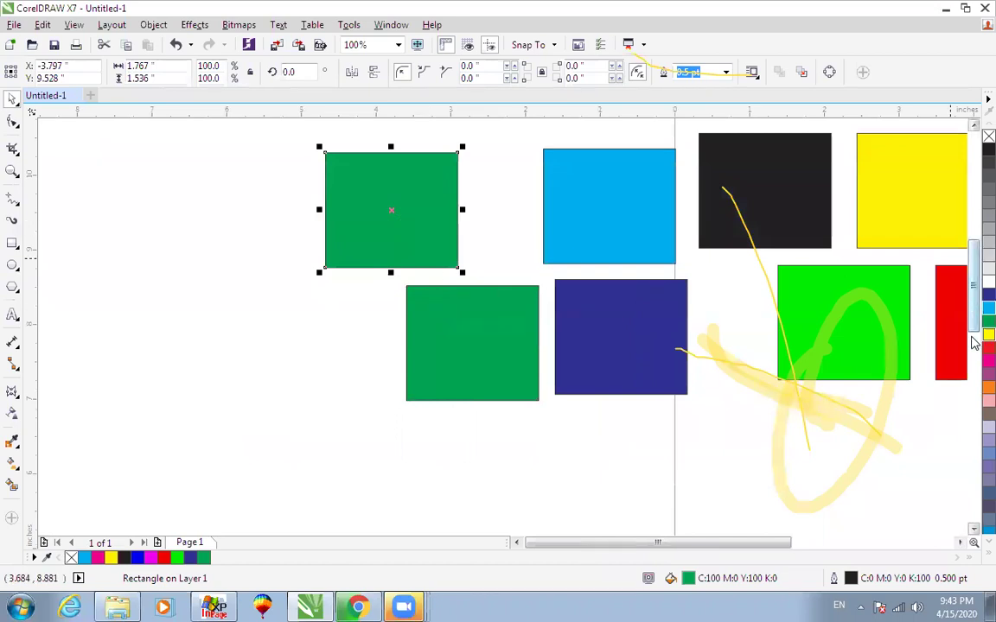
{"action": "left_click", "coordinate": [986, 361]}
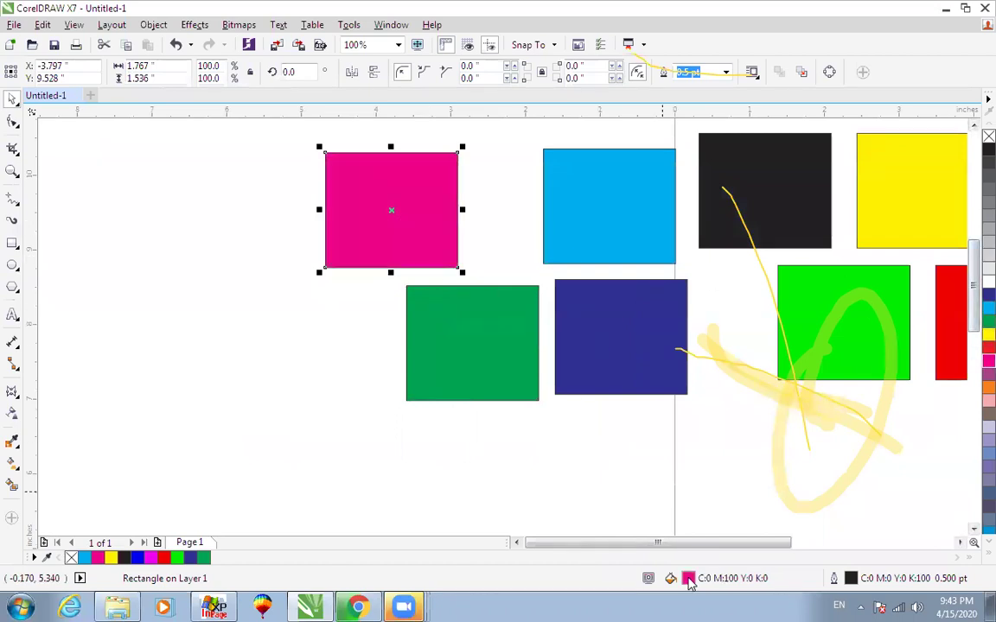
{"action": "double_click", "coordinate": [688, 579]}
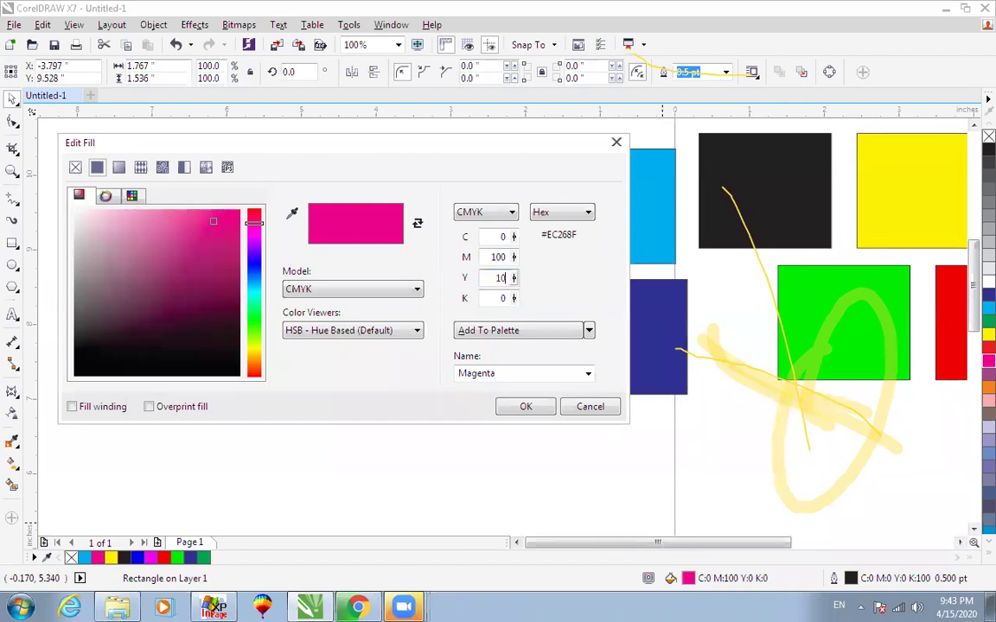
{"action": "left_click", "coordinate": [524, 407]}
{"action": "left_click_drag", "start_coordinate": [396, 183], "coordinate": [349, 306]}
Select the green, red and blue sample row and nudge it slightly upward.
{"action": "key", "text": "z"}
{"action": "left_click_drag", "start_coordinate": [260, 233], "coordinate": [598, 471]}
{"action": "scroll", "coordinate": [383, 338], "scroll_direction": "down", "scroll_amount": 1}
{"action": "key", "text": "F2"}
{"action": "left_click_drag", "start_coordinate": [251, 238], "coordinate": [574, 427]}
{"action": "scroll", "coordinate": [580, 413], "scroll_direction": "down", "scroll_amount": 1}
{"action": "scroll", "coordinate": [580, 417], "scroll_direction": "down", "scroll_amount": 1}
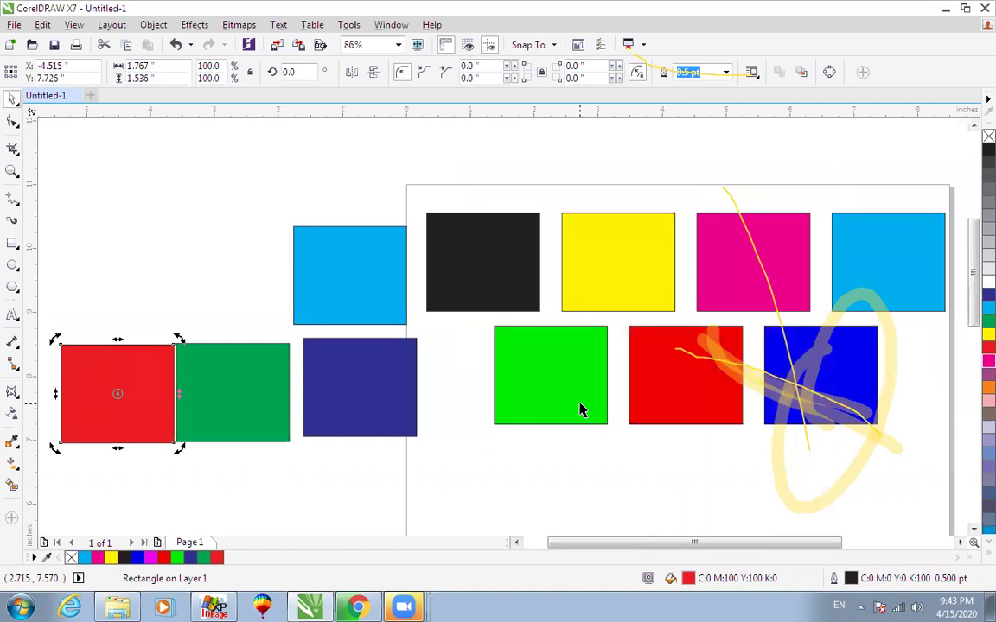
{"action": "left_click_drag", "start_coordinate": [447, 456], "coordinate": [914, 326]}
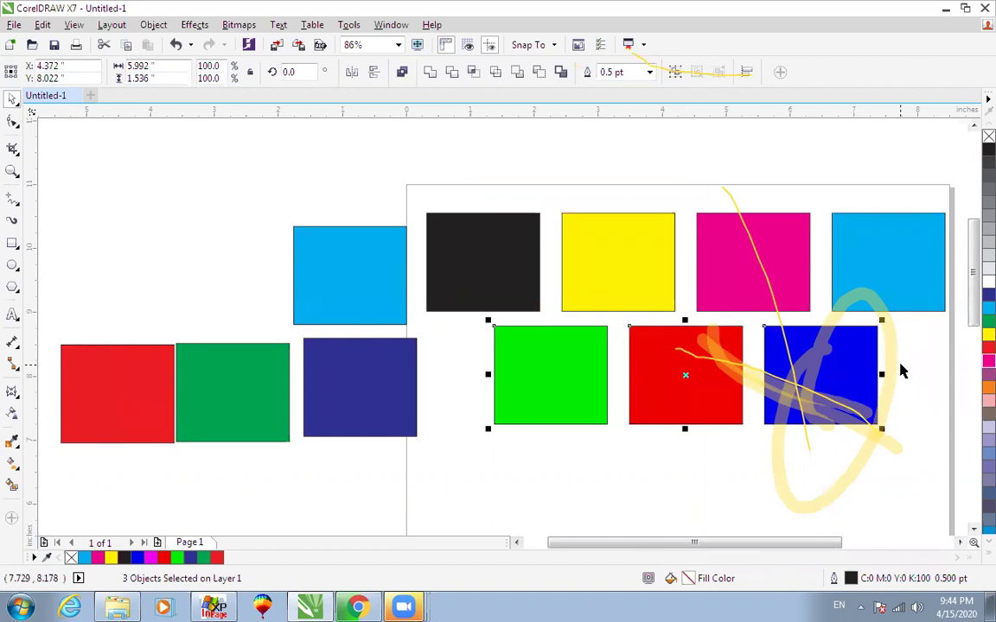
{"action": "key", "text": "Up"}
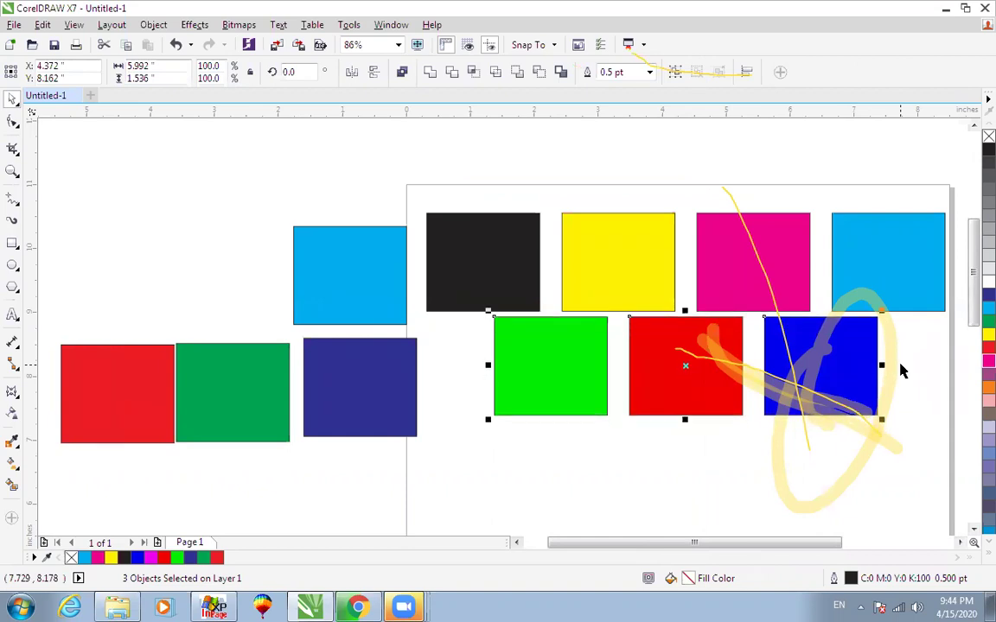
{"action": "key", "text": "ctrl+Down"}
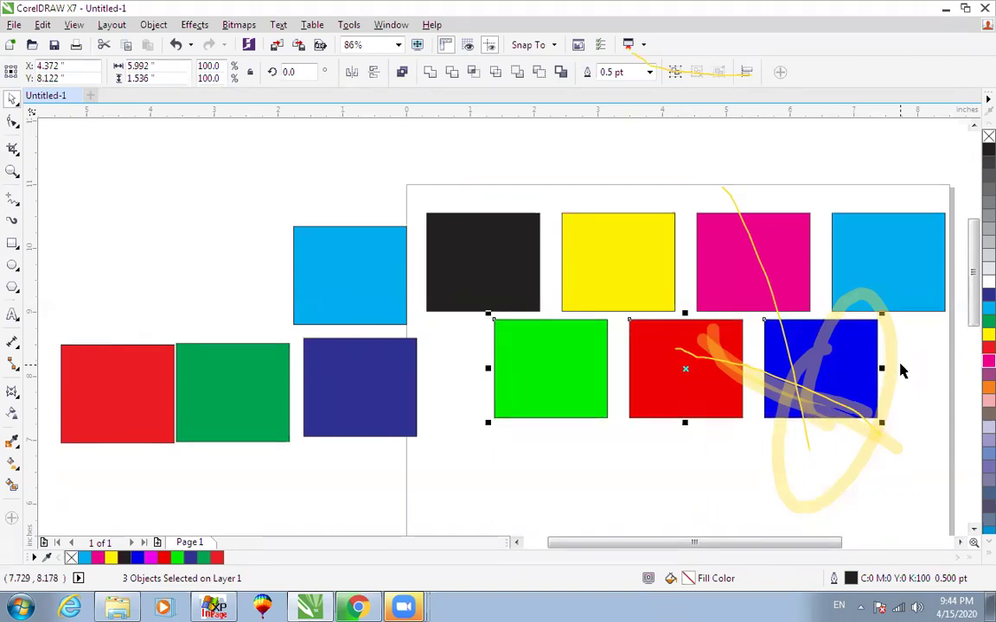
{"action": "mouse_move", "coordinate": [403, 605]}
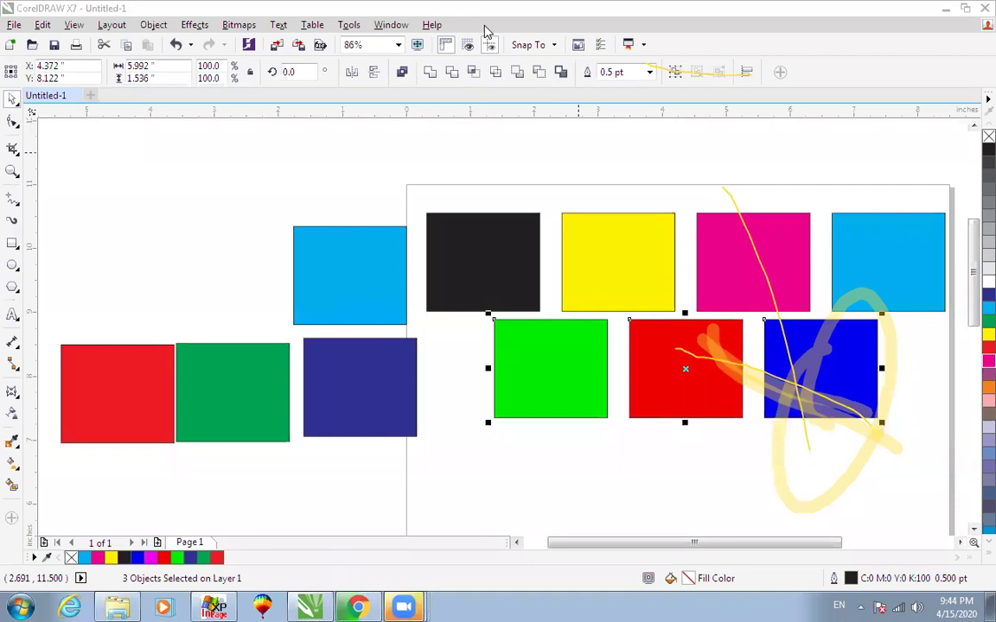
Marquee-select the four practice rectangles left of the page and delete them.
{"action": "left_click", "coordinate": [597, 272]}
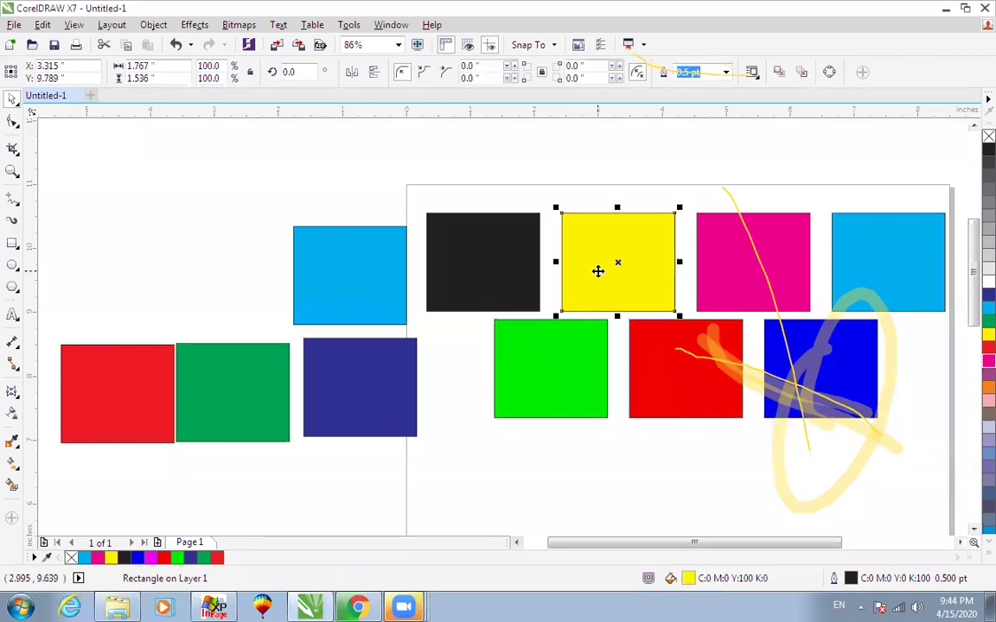
{"action": "scroll", "coordinate": [566, 267], "scroll_direction": "down", "scroll_amount": 2}
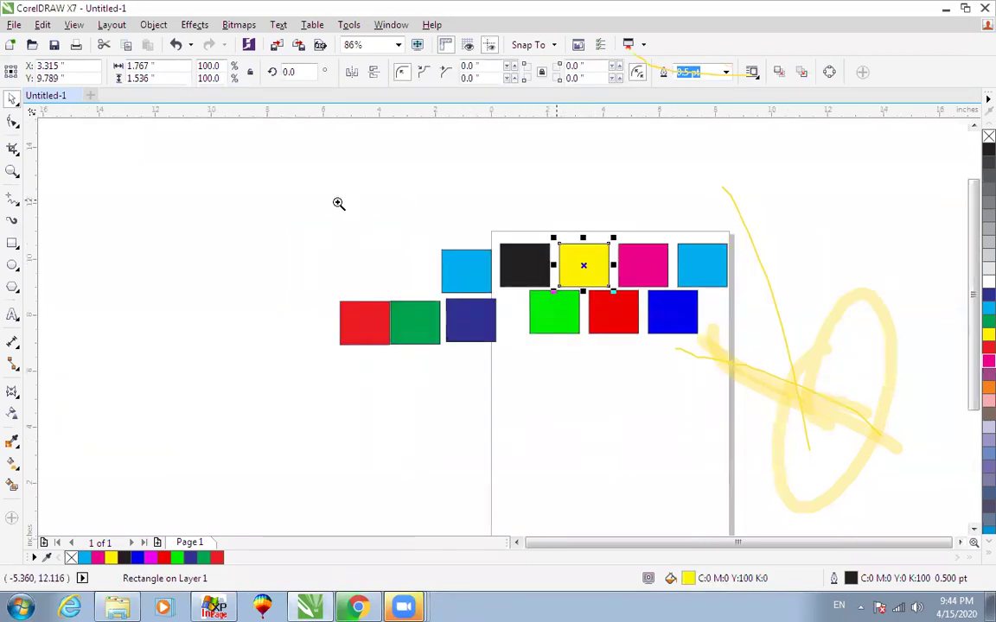
{"action": "scroll", "coordinate": [605, 300], "scroll_direction": "up", "scroll_amount": 2}
{"action": "left_click", "coordinate": [858, 304]}
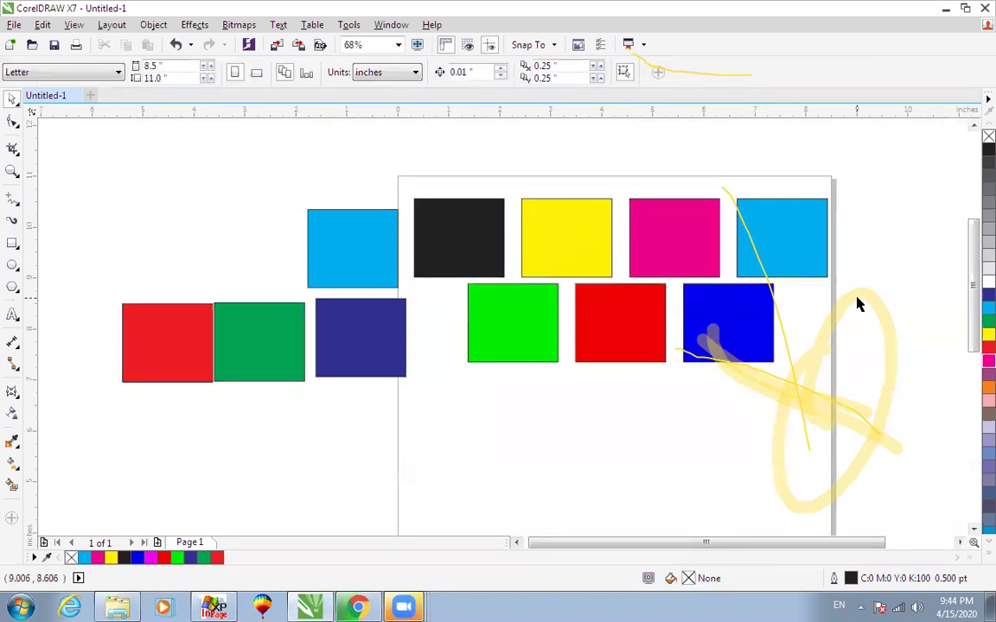
{"action": "left_click_drag", "start_coordinate": [55, 183], "coordinate": [433, 398]}
{"action": "key", "text": "Delete"}
Copy the yellow rectangle and give the copy a C100 M100 Y100 K100 rich black fill.
{"action": "left_click_drag", "start_coordinate": [450, 242], "coordinate": [363, 336]}
{"action": "key", "text": "ctrl+z"}
{"action": "left_click_drag", "start_coordinate": [563, 246], "coordinate": [382, 409]}
{"action": "right_click", "coordinate": [383, 409]}
{"action": "double_click", "coordinate": [689, 579]}
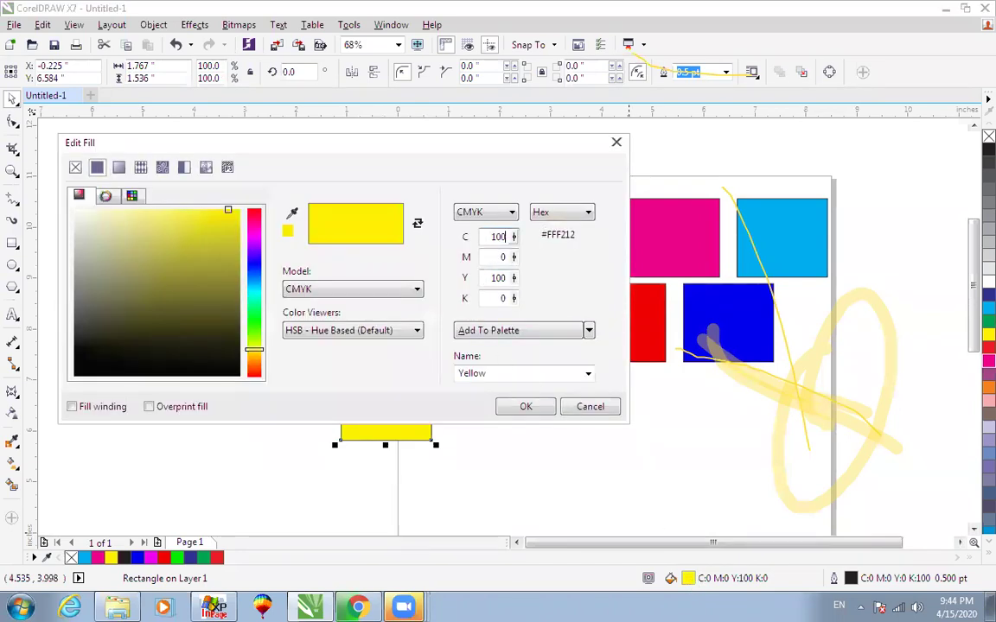
{"action": "key", "text": "Tab"}
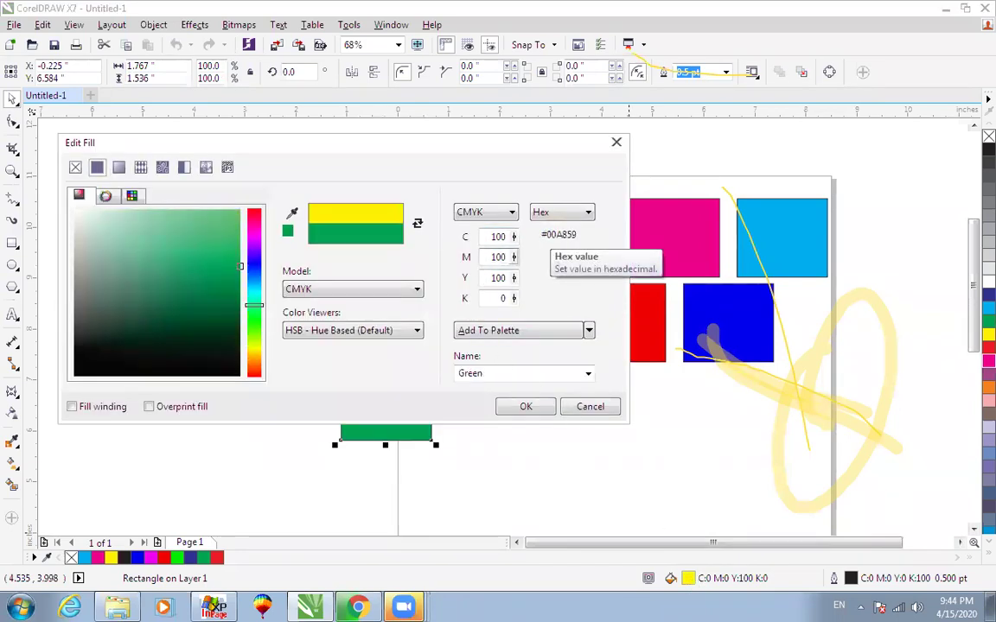
{"action": "key", "text": "Tab"}
{"action": "type", "text": "100"}
{"action": "key", "text": "Tab"}
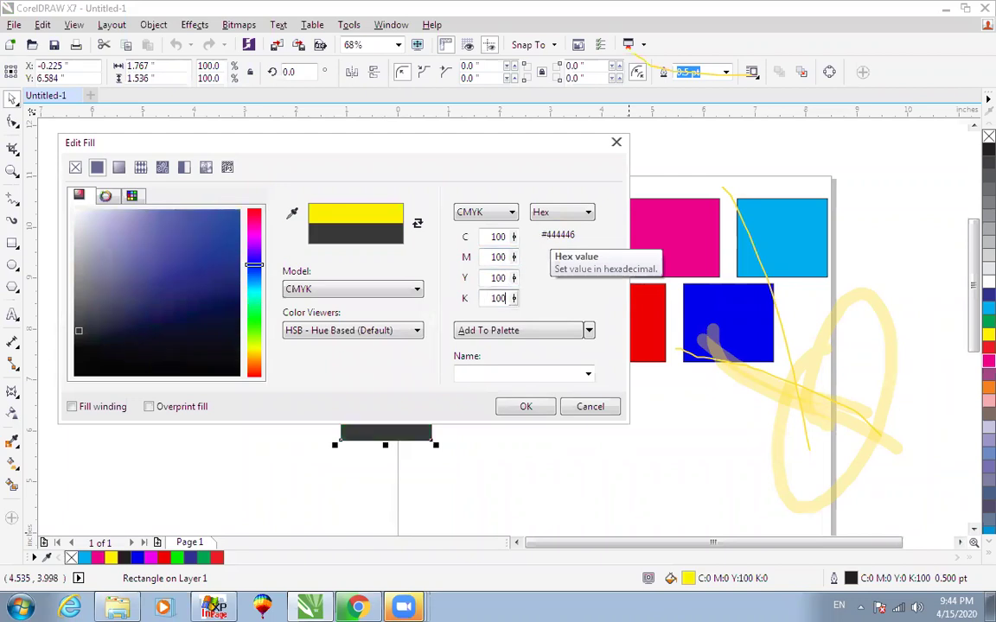
{"action": "left_click", "coordinate": [511, 407]}
Move the new rich black rectangle just left of the black sample.
{"action": "left_click_drag", "start_coordinate": [280, 171], "coordinate": [593, 476]}
{"action": "left_click_drag", "start_coordinate": [441, 406], "coordinate": [409, 184]}
{"action": "key", "text": "F2"}
{"action": "left_click_drag", "start_coordinate": [373, 143], "coordinate": [661, 310]}
{"action": "left_click_drag", "start_coordinate": [309, 249], "coordinate": [323, 249]}
{"action": "scroll", "coordinate": [322, 144], "scroll_direction": "up", "scroll_amount": 4}
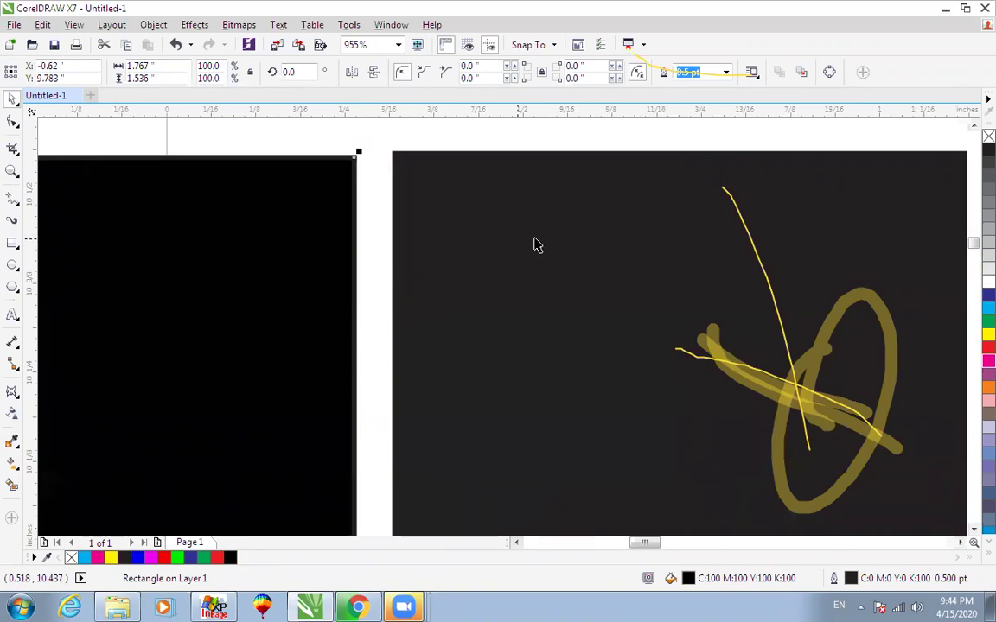
Change the rectangle's fill to C100 M100 Y100 K20 in Edit Fill.
{"action": "key", "text": "shift+F11"}
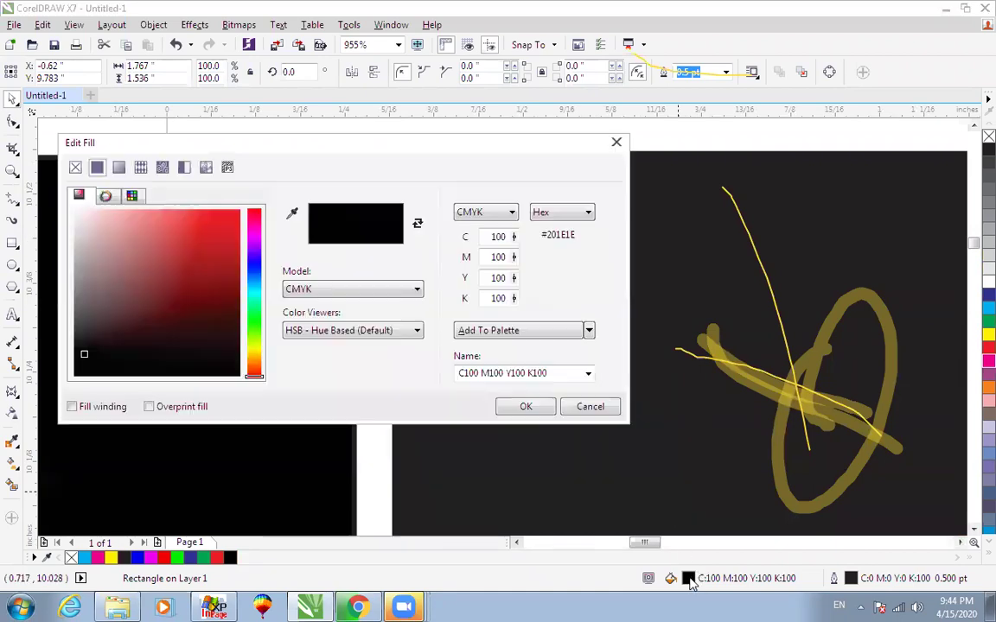
{"action": "left_click_drag", "start_coordinate": [483, 298], "coordinate": [564, 295]}
{"action": "type", "text": "20"}
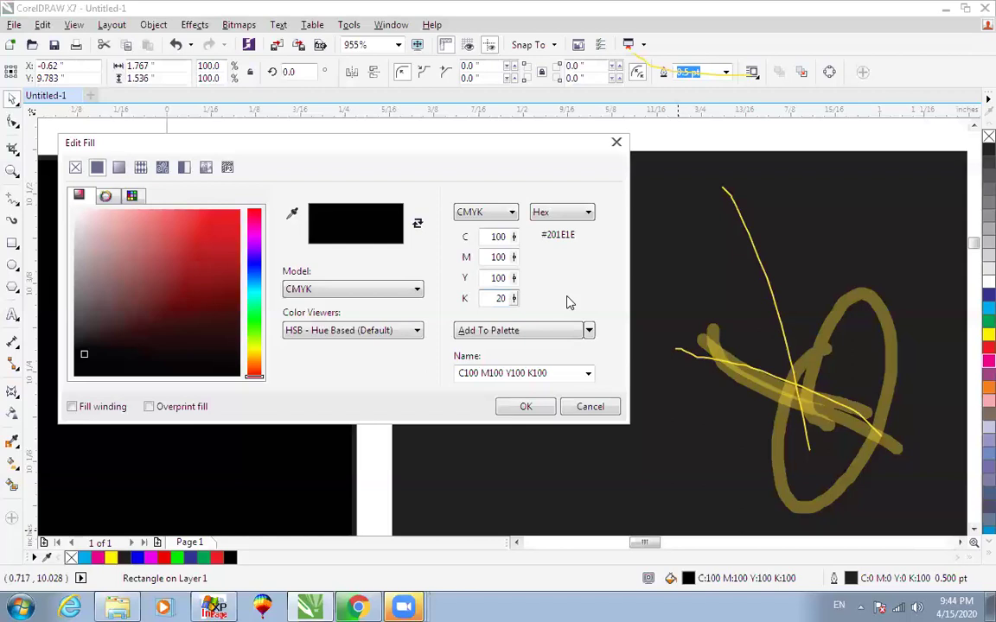
{"action": "left_click", "coordinate": [526, 406]}
{"action": "scroll", "coordinate": [520, 416], "scroll_direction": "down", "scroll_amount": 2}
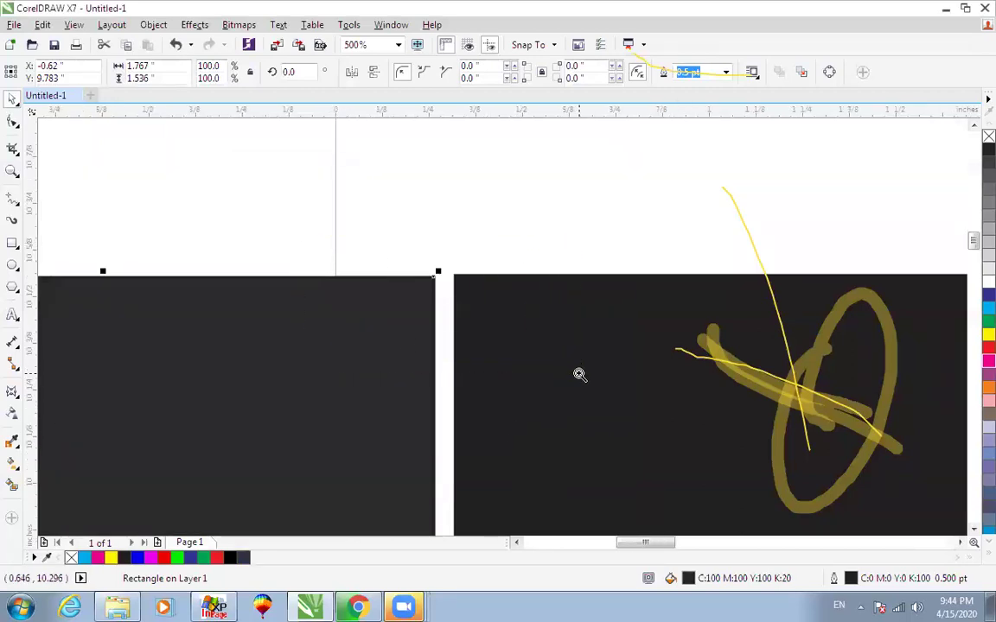
{"action": "left_click_drag", "start_coordinate": [301, 244], "coordinate": [580, 374]}
Raise the rectangle's black component to K80.
{"action": "double_click", "coordinate": [671, 578]}
{"action": "left_click_drag", "start_coordinate": [485, 298], "coordinate": [567, 307]}
{"action": "type", "text": "80"}
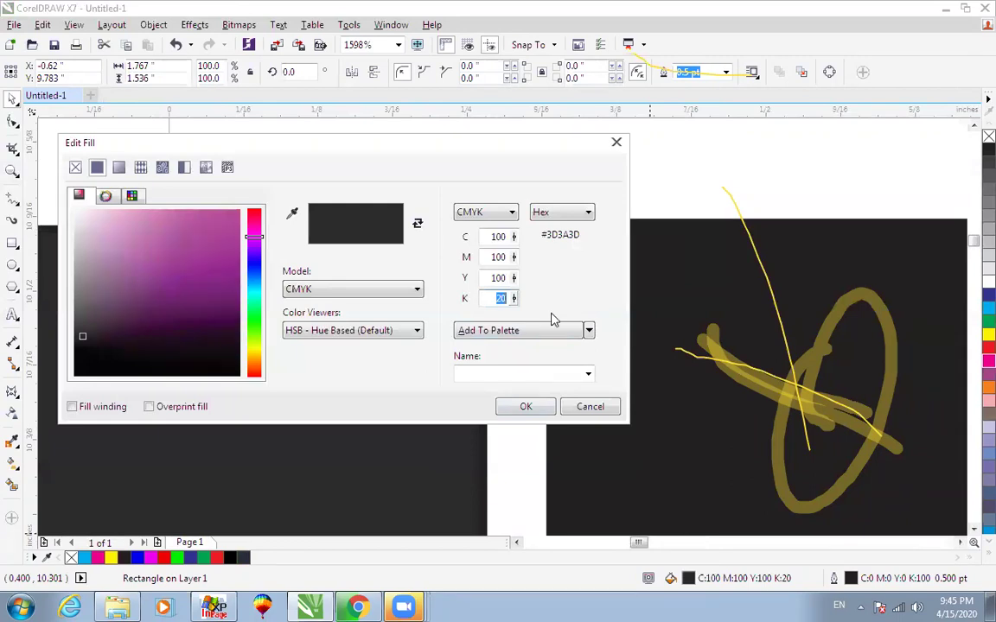
{"action": "left_click", "coordinate": [517, 406]}
{"action": "scroll", "coordinate": [513, 406], "scroll_direction": "down", "scroll_amount": 1}
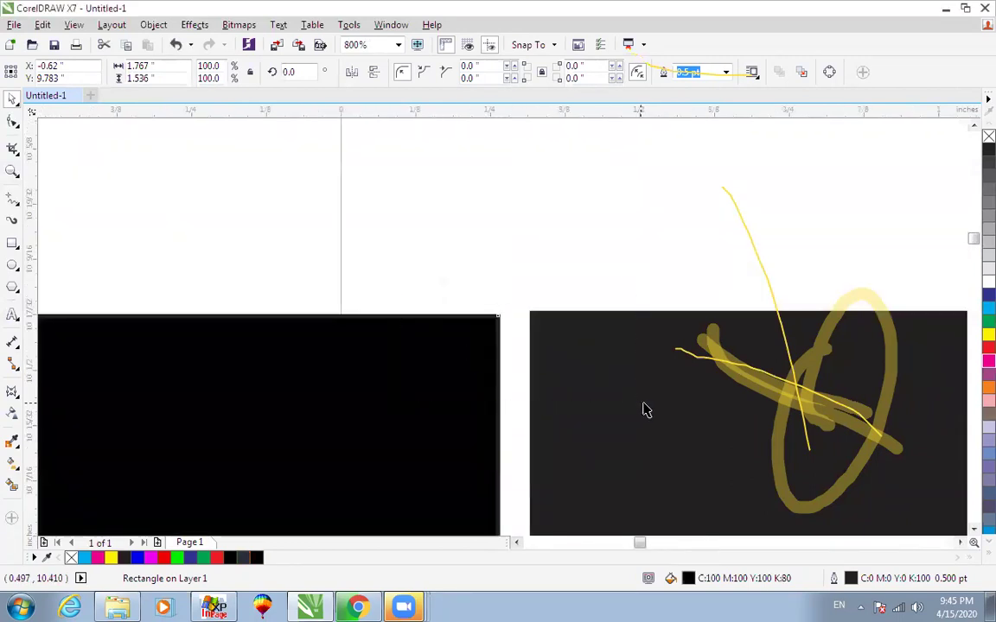
{"action": "scroll", "coordinate": [396, 318], "scroll_direction": "up", "scroll_amount": 1}
Shift the black rectangle slightly right so it meets the neighbouring rectangle.
{"action": "left_click_drag", "start_coordinate": [396, 319], "coordinate": [480, 304]}
{"action": "key", "text": "F2"}
{"action": "left_click_drag", "start_coordinate": [447, 248], "coordinate": [578, 327]}
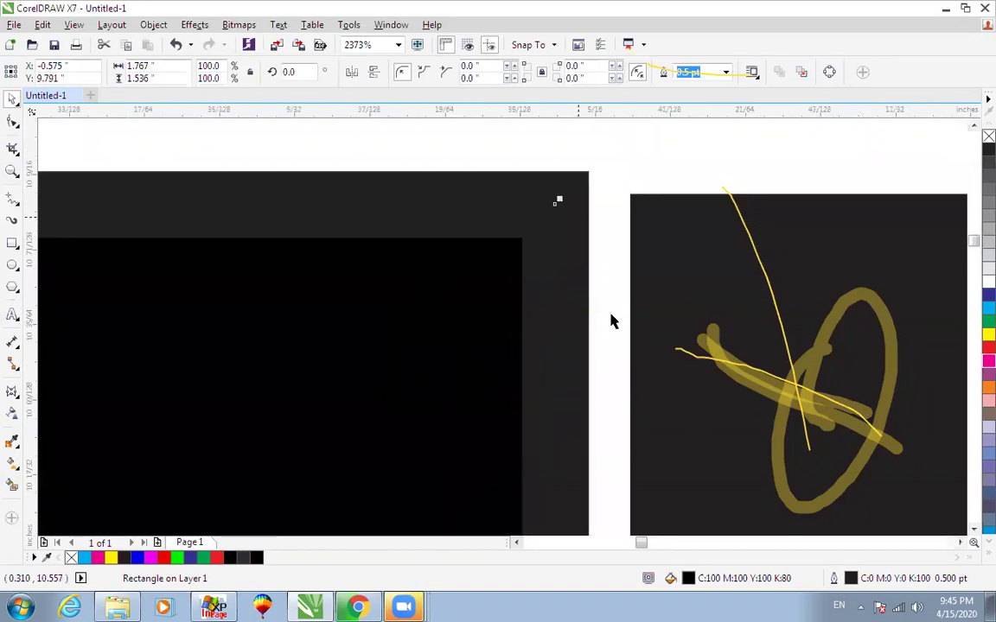
{"action": "scroll", "coordinate": [582, 165], "scroll_direction": "up", "scroll_amount": 1}
{"action": "left_click", "coordinate": [582, 165]}
{"action": "left_click", "coordinate": [534, 213]}
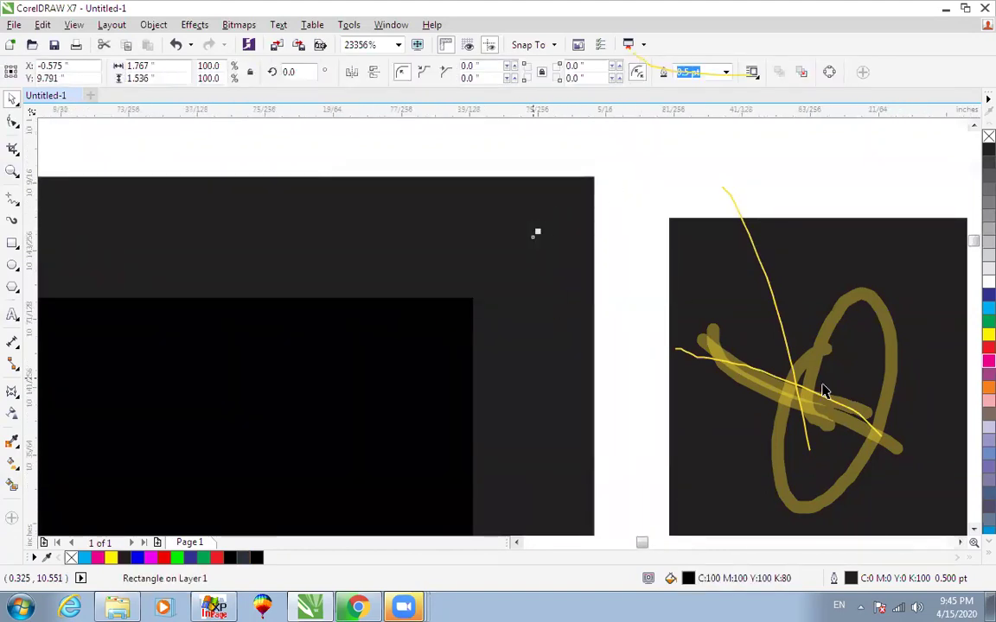
Inspect the rectangle's outline colour in the Outline Pen dialog and close it unchanged.
{"action": "double_click", "coordinate": [852, 579]}
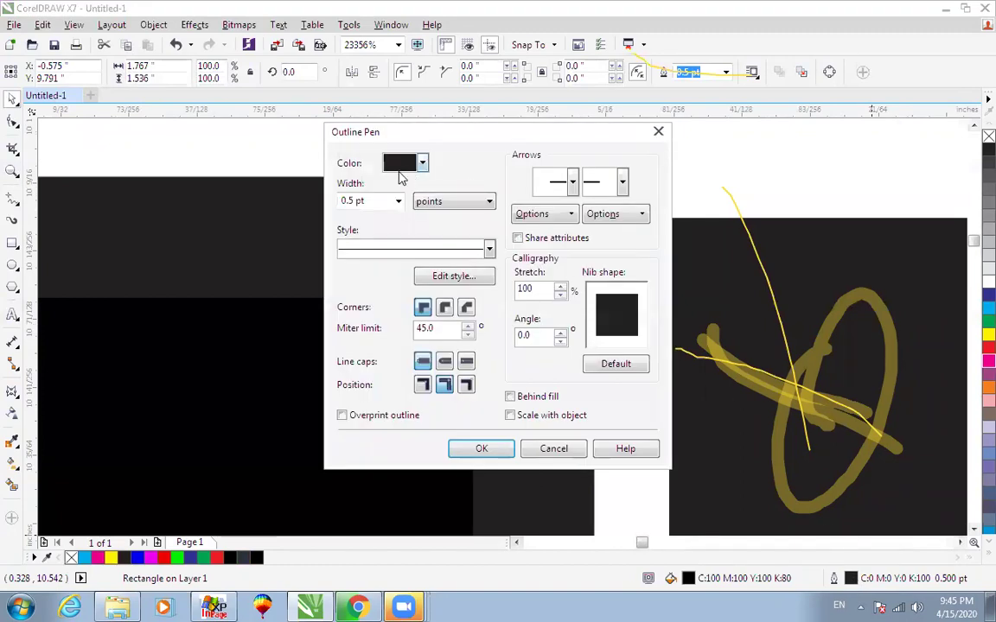
{"action": "left_click", "coordinate": [423, 164]}
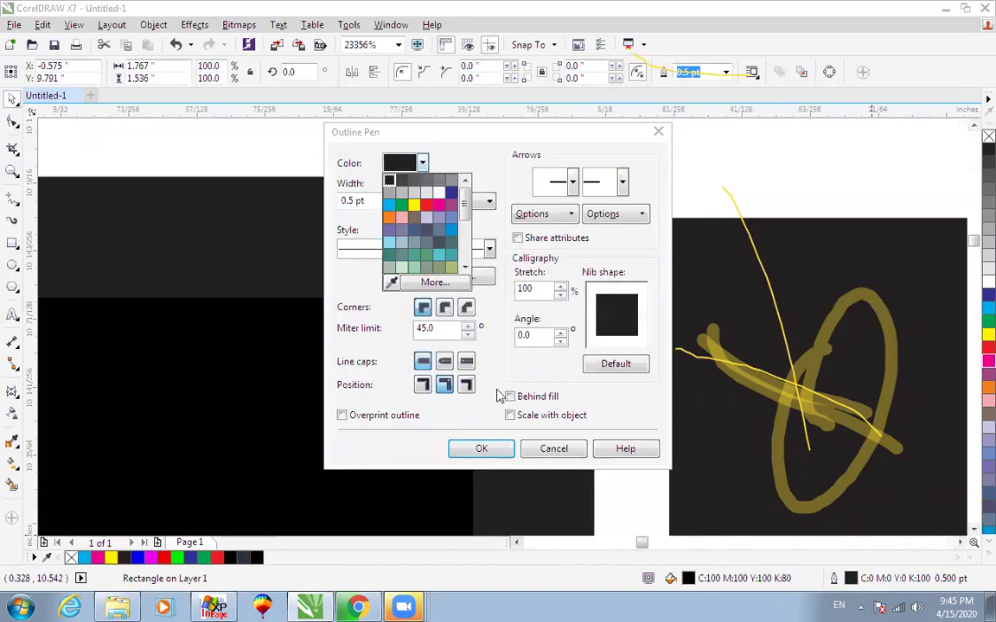
{"action": "left_click", "coordinate": [434, 283]}
{"action": "left_click", "coordinate": [581, 444]}
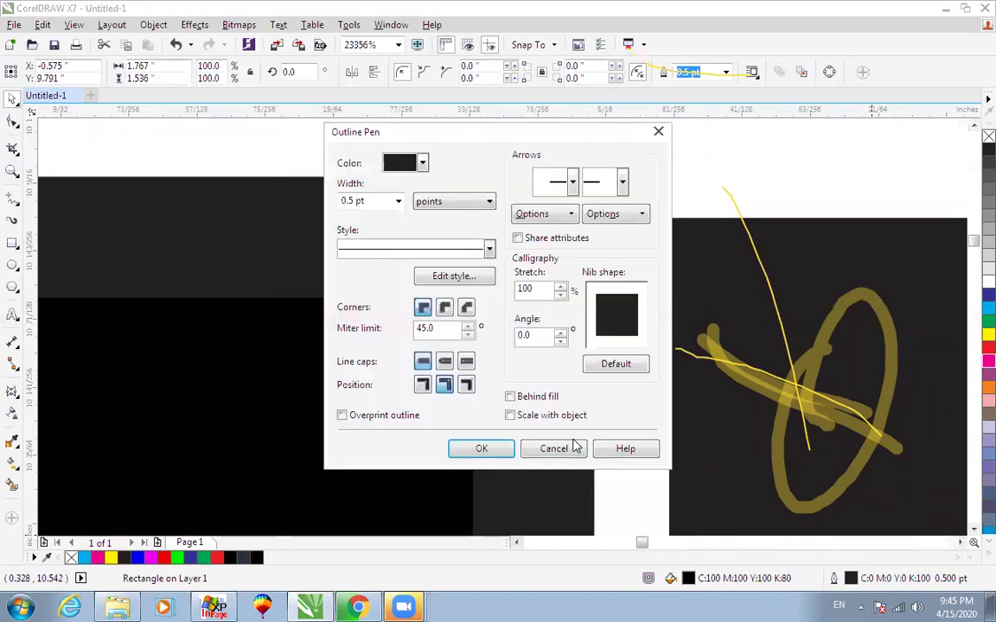
{"action": "left_click", "coordinate": [554, 448]}
{"action": "scroll", "coordinate": [322, 392], "scroll_direction": "down", "scroll_amount": 2}
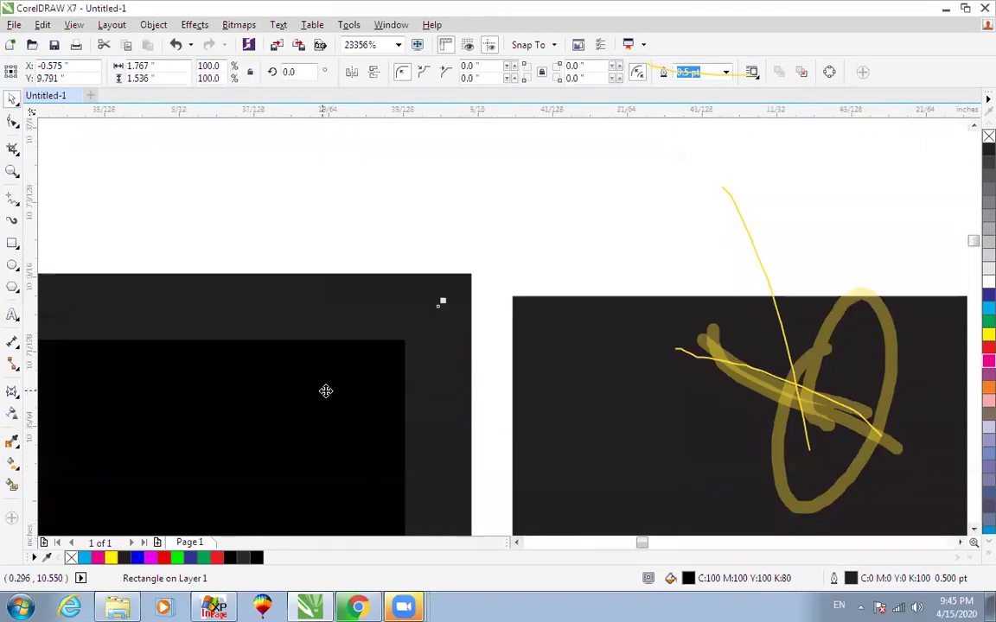
{"action": "key", "text": "F4"}
{"action": "key", "text": "F2"}
{"action": "left_click_drag", "start_coordinate": [127, 162], "coordinate": [362, 329]}
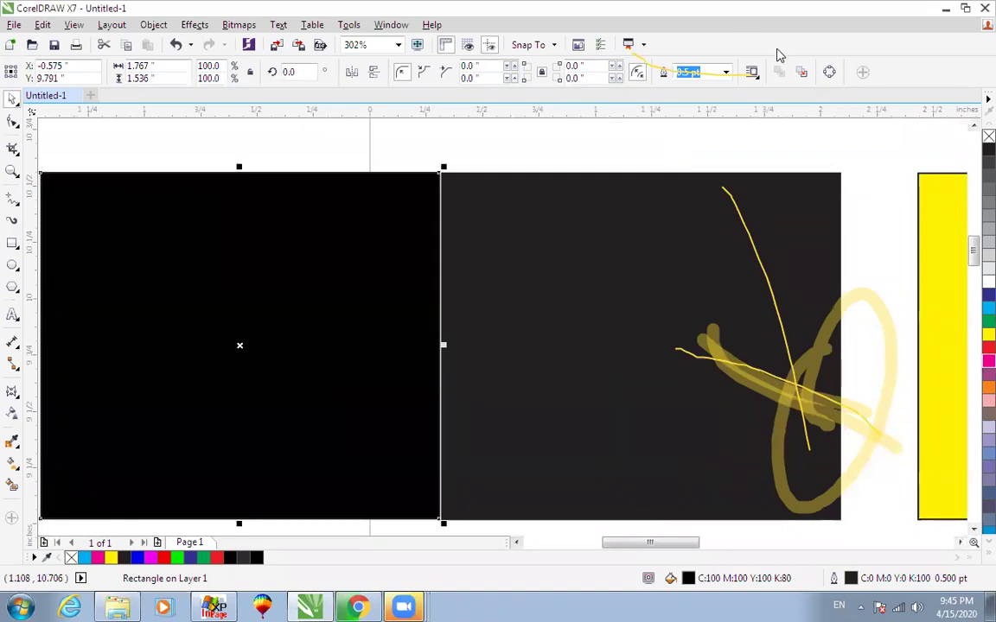
Select the left black rectangle among the top-row squares.
{"action": "left_click", "coordinate": [396, 256]}
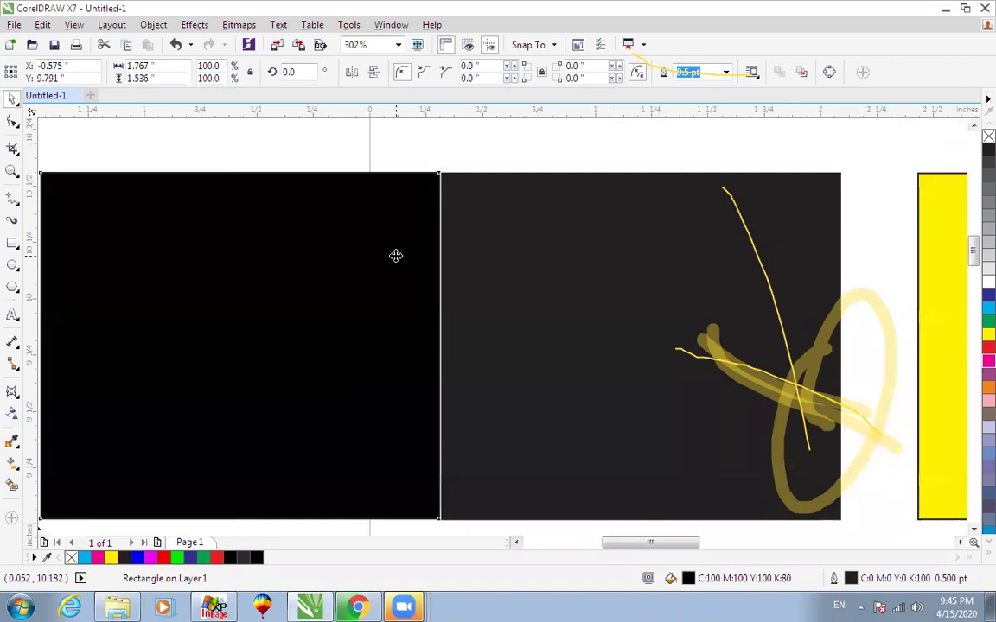
{"action": "scroll", "coordinate": [298, 187], "scroll_direction": "down", "scroll_amount": 3}
{"action": "scroll", "coordinate": [591, 366], "scroll_direction": "up", "scroll_amount": 2}
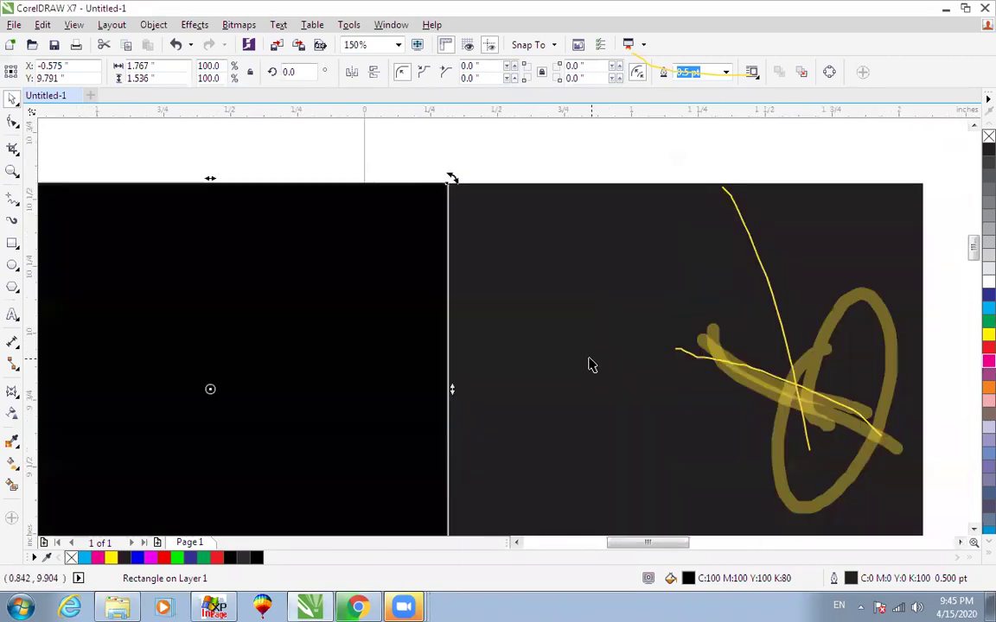
{"action": "left_click", "coordinate": [591, 367]}
{"action": "scroll", "coordinate": [600, 351], "scroll_direction": "down", "scroll_amount": 3}
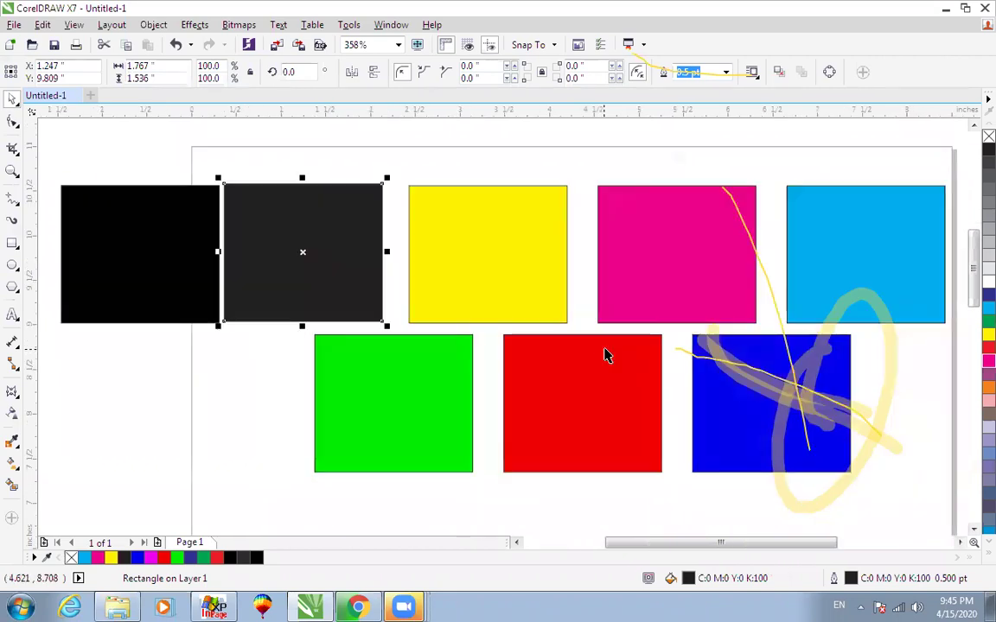
{"action": "left_click", "coordinate": [526, 270]}
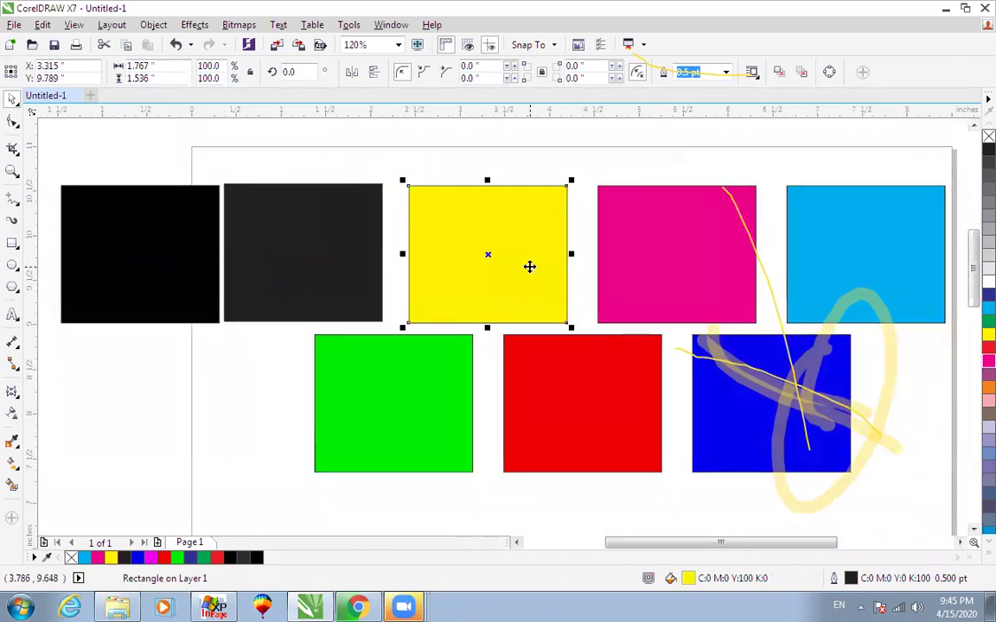
{"action": "left_click", "coordinate": [376, 267]}
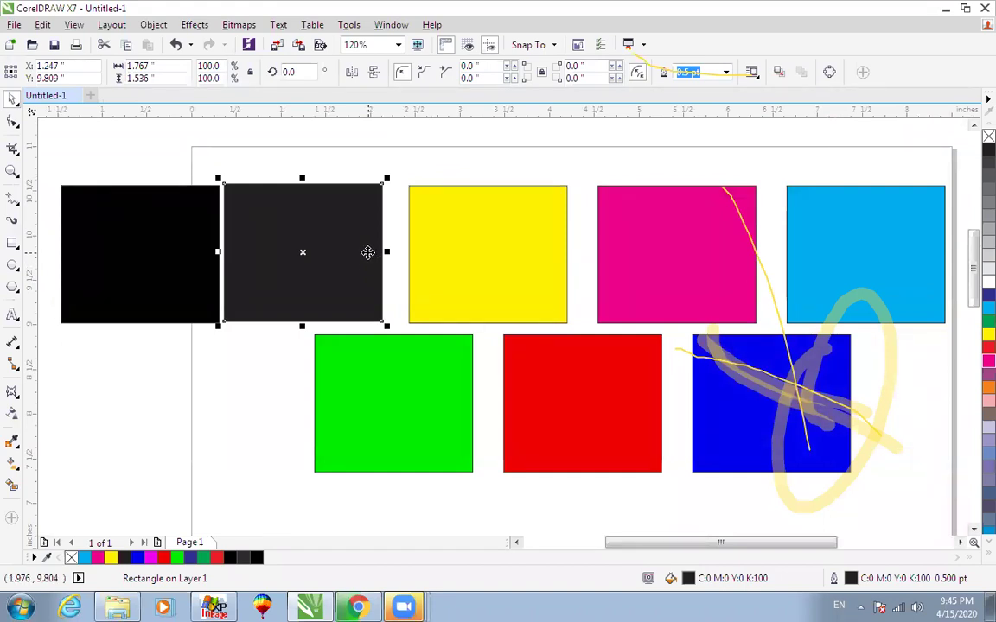
{"action": "left_click", "coordinate": [164, 230]}
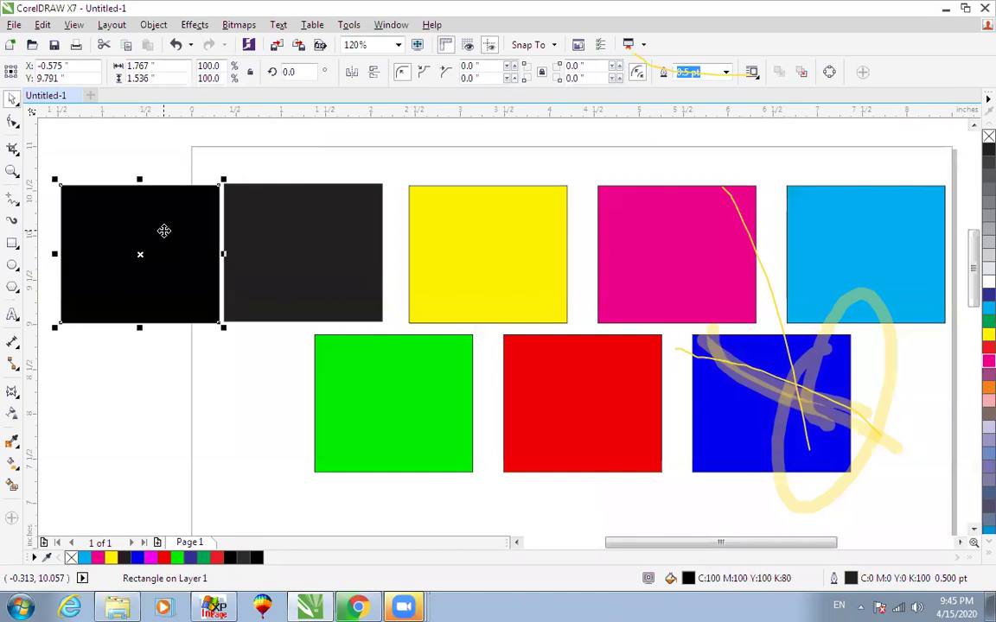
Apply rich black from the expanded palette and verify C100 M100 Y100 K100 in Edit Fill.
{"action": "left_click", "coordinate": [972, 557]}
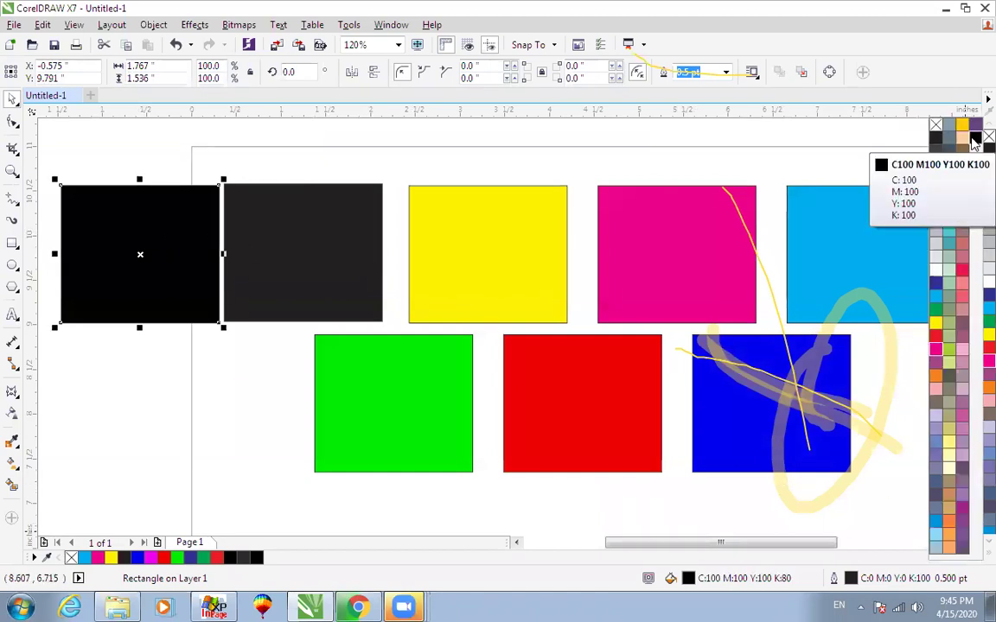
{"action": "double_click", "coordinate": [688, 579]}
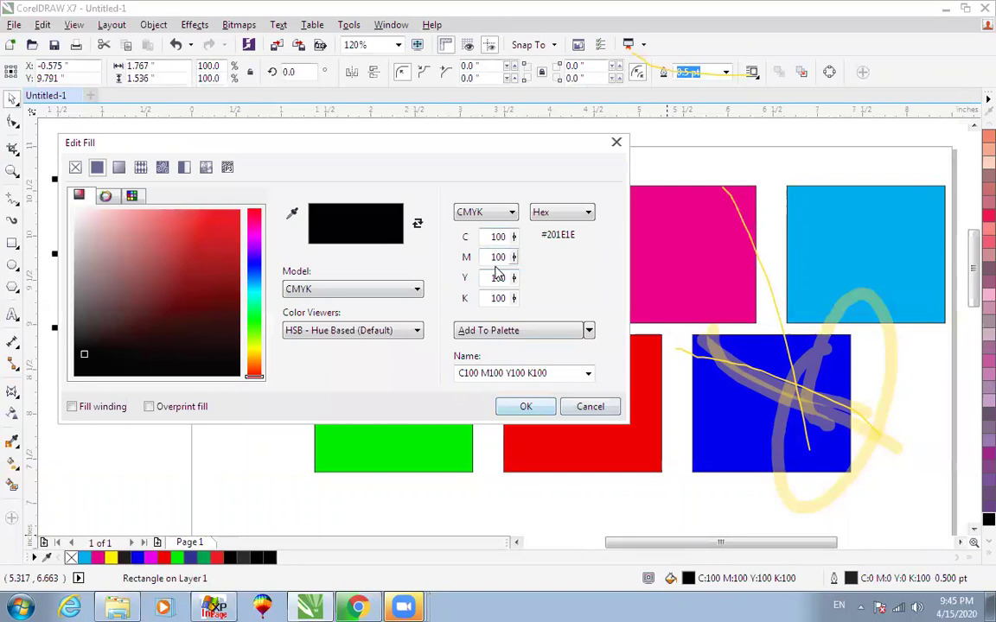
{"action": "left_click", "coordinate": [583, 410]}
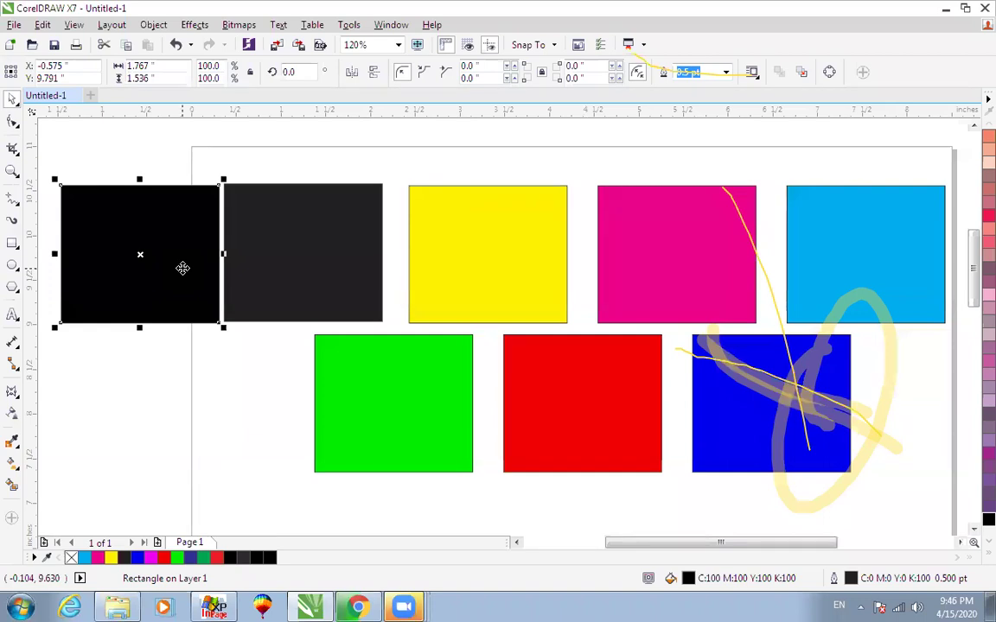
Move the left black rectangle up and fine-tune its position beside the dark grey one.
{"action": "left_click_drag", "start_coordinate": [182, 268], "coordinate": [187, 221]}
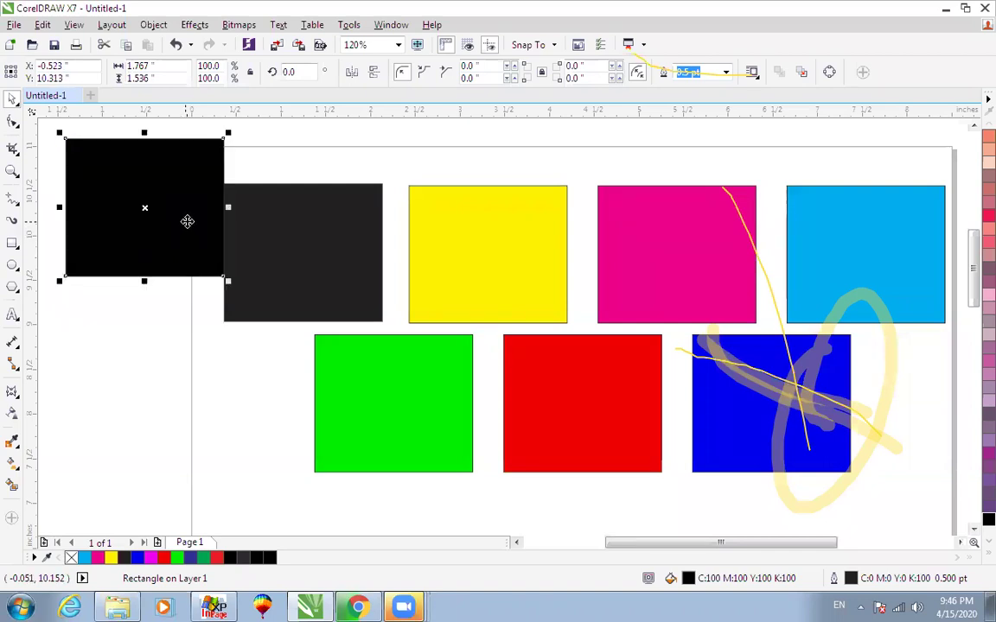
{"action": "left_click", "coordinate": [273, 232], "text": "shift"}
{"action": "left_click", "coordinate": [283, 149]}
{"action": "left_click_drag", "start_coordinate": [185, 177], "coordinate": [186, 163]}
{"action": "left_click", "coordinate": [285, 155]}
{"action": "scroll", "coordinate": [285, 154], "scroll_direction": "down", "scroll_amount": 2}
{"action": "key", "text": "F2"}
{"action": "left_click_drag", "start_coordinate": [147, 272], "coordinate": [428, 135]}
{"action": "left_click_drag", "start_coordinate": [337, 190], "coordinate": [328, 184]}
{"action": "key", "text": "Right"}
{"action": "key", "text": "Right"}
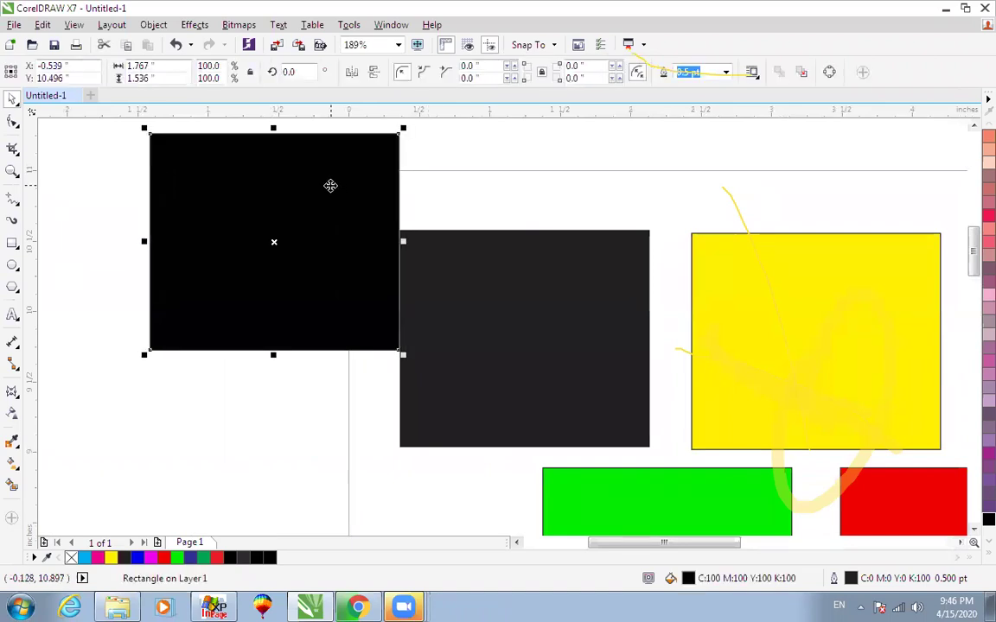
{"action": "key", "text": "Left"}
{"action": "key", "text": "Right"}
{"action": "key", "text": "Left"}
{"action": "scroll", "coordinate": [330, 186], "scroll_direction": "down", "scroll_amount": 1}
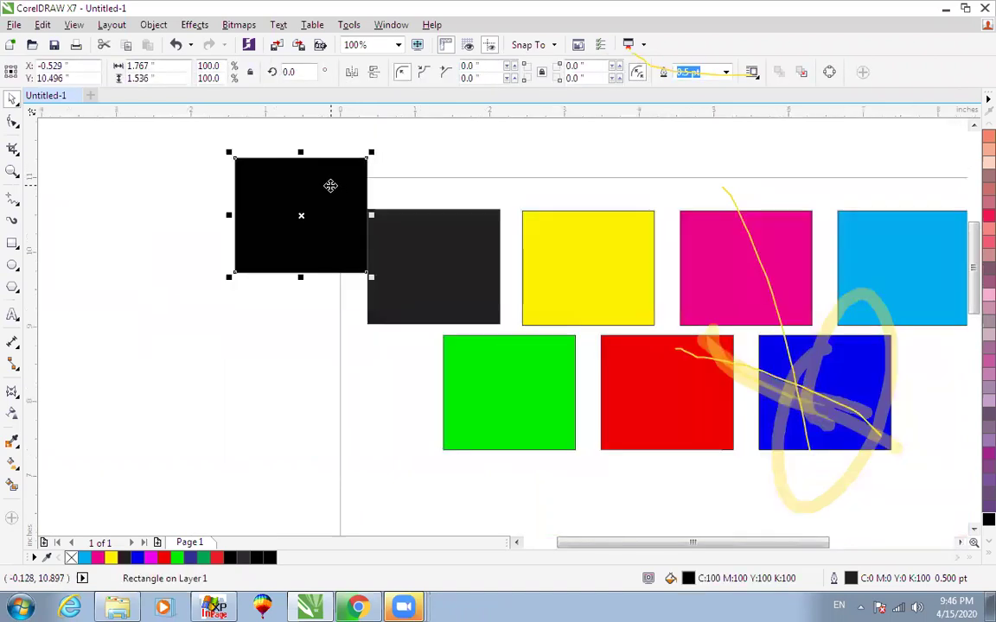
{"action": "key", "text": "F4"}
Shift the dark grey rectangle slightly down.
{"action": "left_click", "coordinate": [284, 291]}
{"action": "left_click", "coordinate": [181, 220]}
{"action": "left_click", "coordinate": [282, 182]}
{"action": "left_click_drag", "start_coordinate": [239, 241], "coordinate": [289, 259]}
{"action": "left_click", "coordinate": [191, 209], "text": "shift"}
{"action": "left_click", "coordinate": [293, 160]}
{"action": "left_click", "coordinate": [295, 170]}
{"action": "scroll", "coordinate": [295, 170], "scroll_direction": "down", "scroll_amount": 1}
{"action": "key", "text": "F4"}
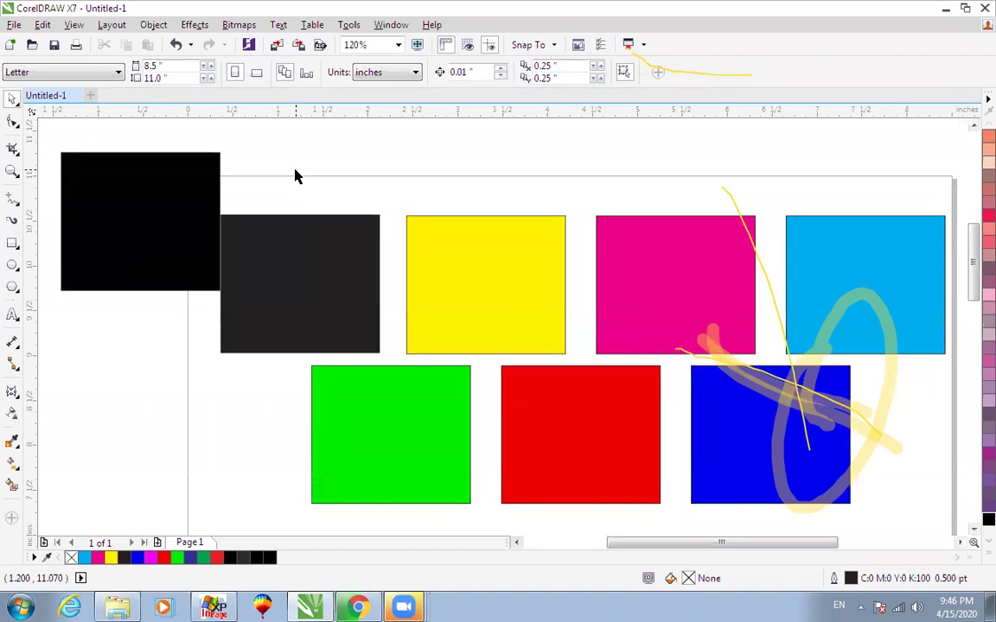
Give the dark grey rectangle a plain black fill and move it slightly right.
{"action": "left_click", "coordinate": [297, 262]}
{"action": "key", "text": "Delete"}
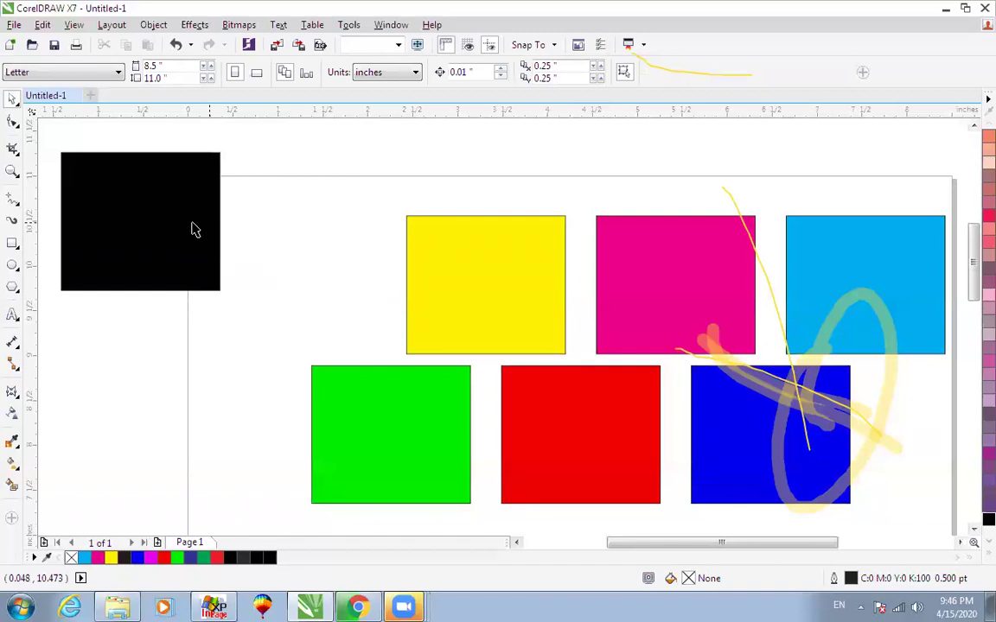
{"action": "key", "text": "ctrl+z"}
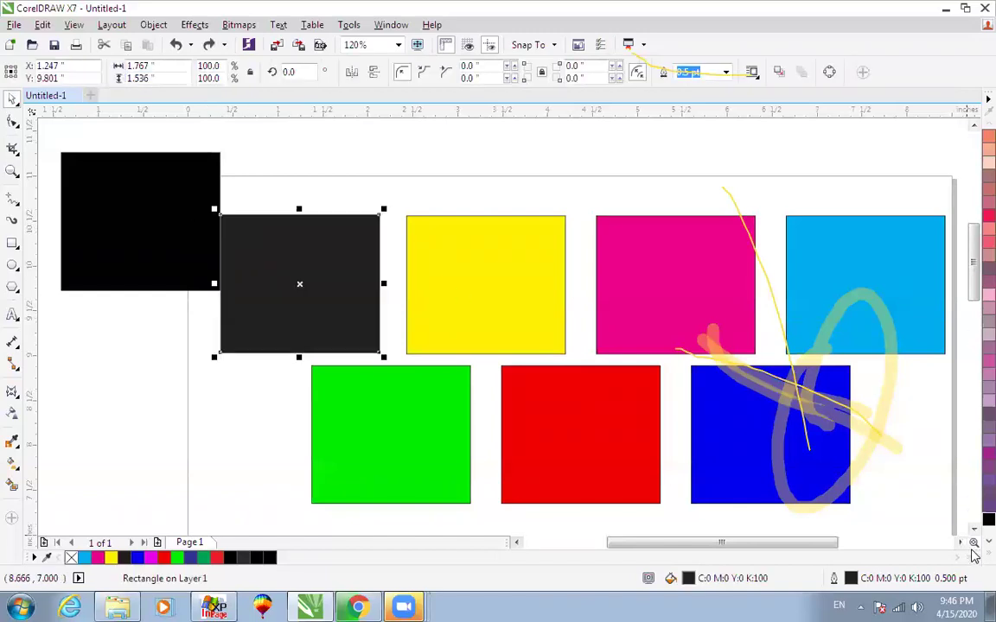
{"action": "left_click", "coordinate": [987, 553]}
{"action": "left_click", "coordinate": [936, 138]}
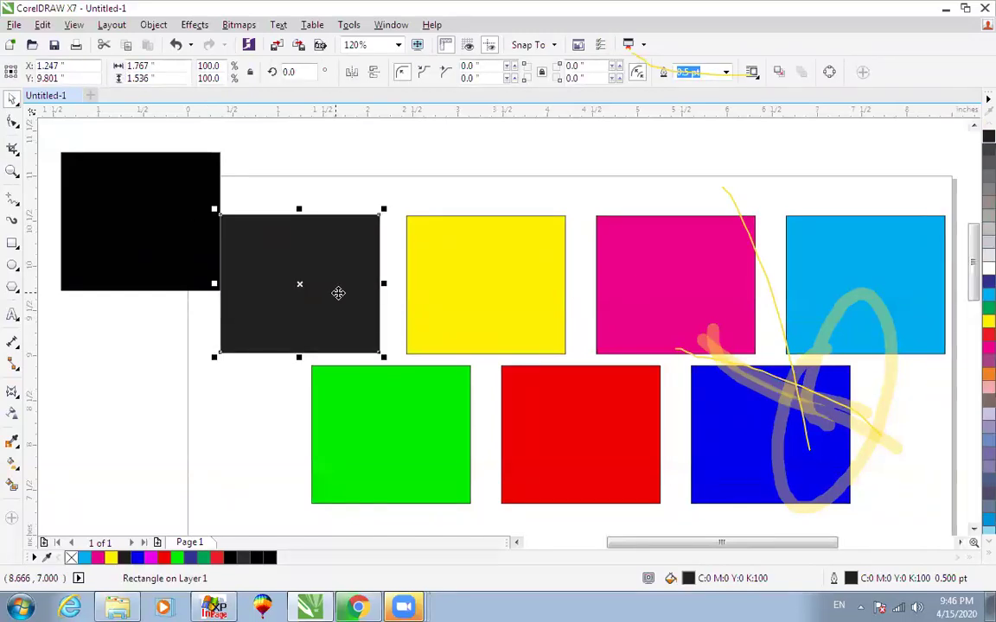
{"action": "left_click_drag", "start_coordinate": [327, 283], "coordinate": [341, 282]}
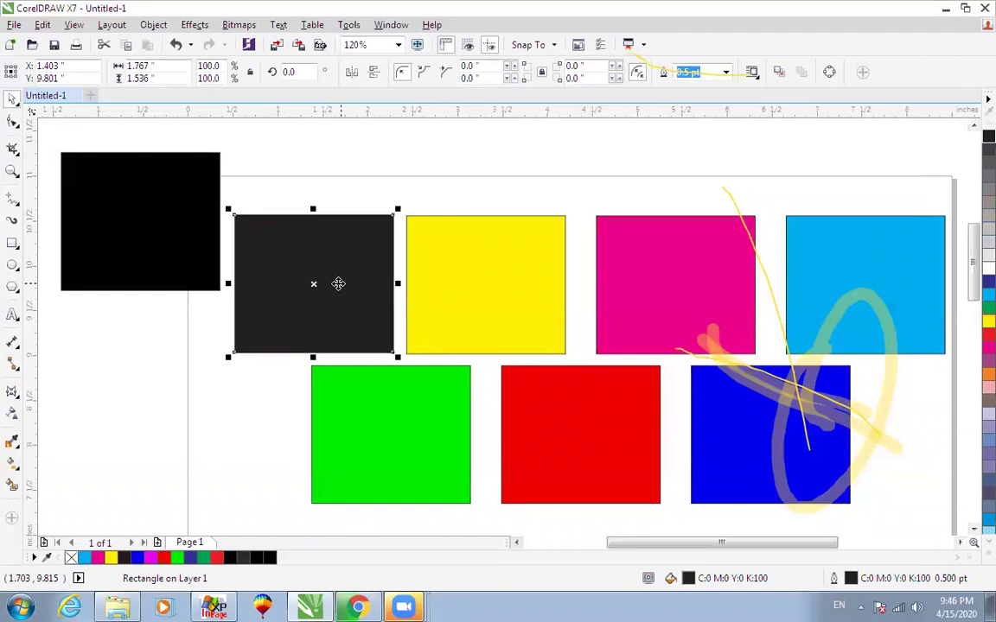
Delete the rich black rectangle and slide magenta and cyan left to even the gaps.
{"action": "left_click", "coordinate": [186, 206]}
{"action": "key", "text": "Delete"}
{"action": "left_click", "coordinate": [616, 264]}
{"action": "left_click_drag", "start_coordinate": [615, 265], "coordinate": [602, 264]}
{"action": "left_click_drag", "start_coordinate": [838, 252], "coordinate": [810, 251]}
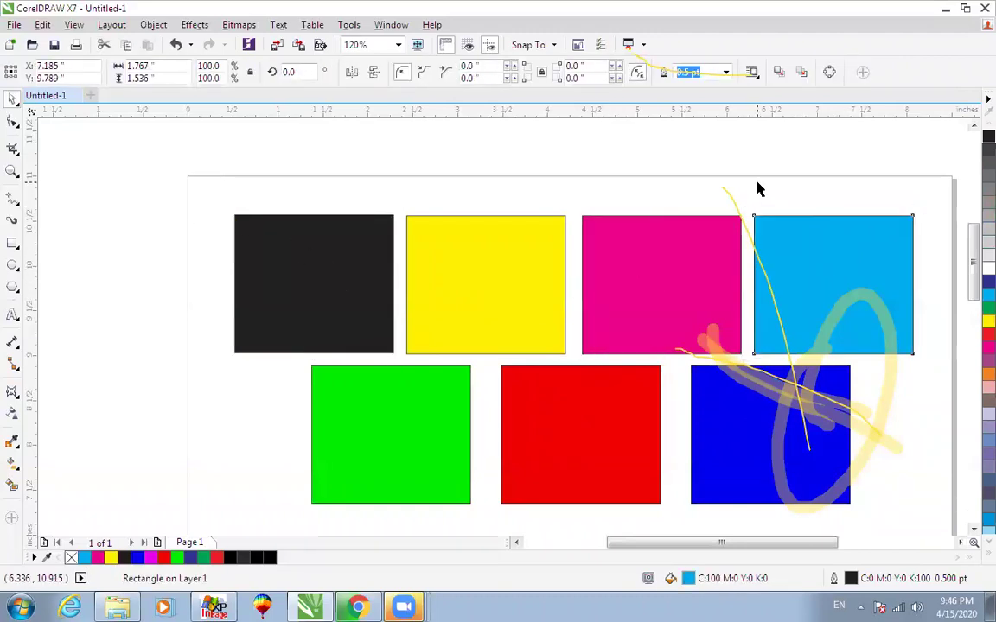
{"action": "left_click", "coordinate": [756, 189]}
{"action": "scroll", "coordinate": [754, 190], "scroll_direction": "down", "scroll_amount": 2}
{"action": "scroll", "coordinate": [729, 227], "scroll_direction": "up", "scroll_amount": 1}
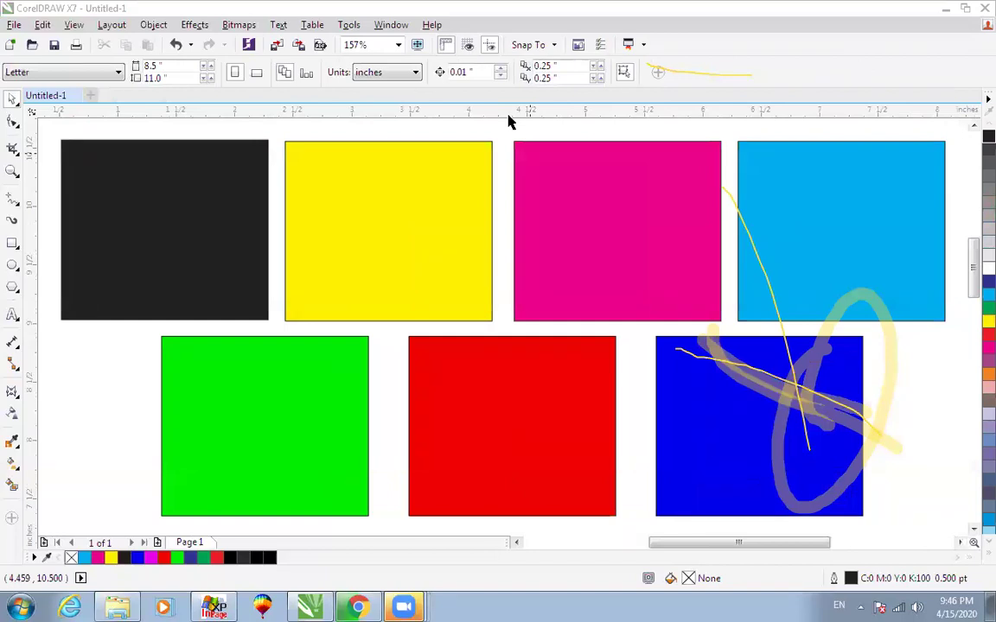
Select the red square in the bottom row and inspect its fill settings.
{"action": "left_click", "coordinate": [551, 216]}
{"action": "key", "text": "F3"}
{"action": "key", "text": "F2"}
{"action": "left_click_drag", "start_coordinate": [293, 264], "coordinate": [749, 442]}
{"action": "key", "text": "F3"}
{"action": "left_click", "coordinate": [722, 356]}
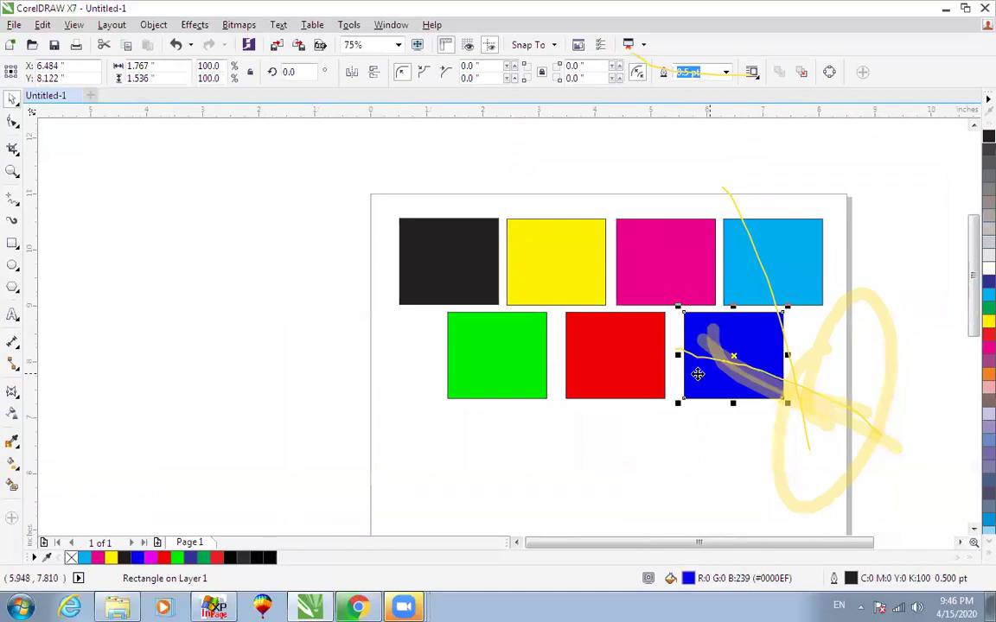
{"action": "left_click", "coordinate": [605, 360]}
{"action": "double_click", "coordinate": [688, 578]}
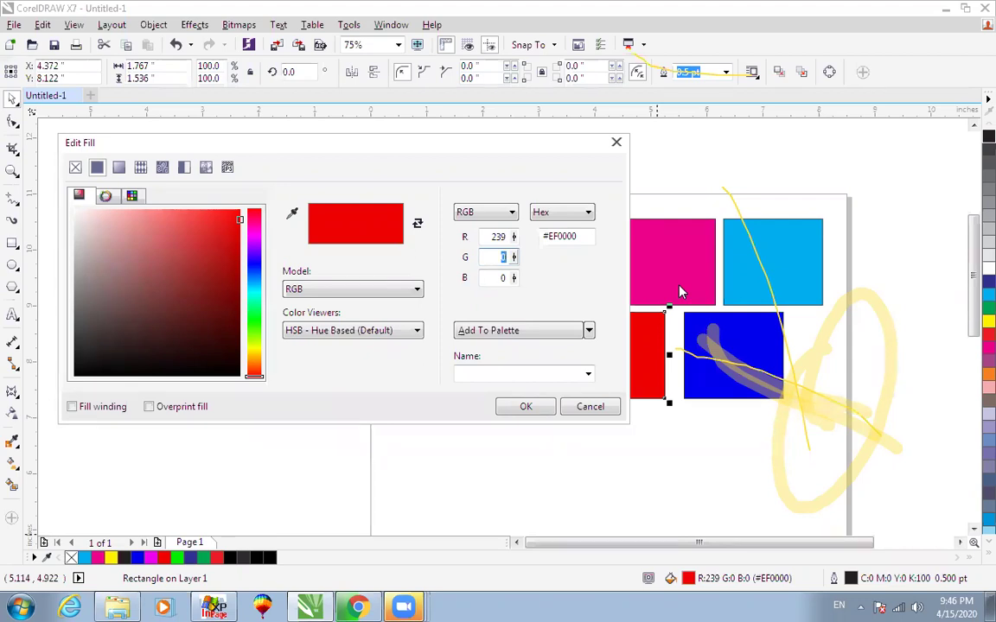
{"action": "left_click", "coordinate": [585, 407]}
Edit the square's RGB fill in several passes, ending at yellow R255 G255 B0.
{"action": "left_click", "coordinate": [601, 363]}
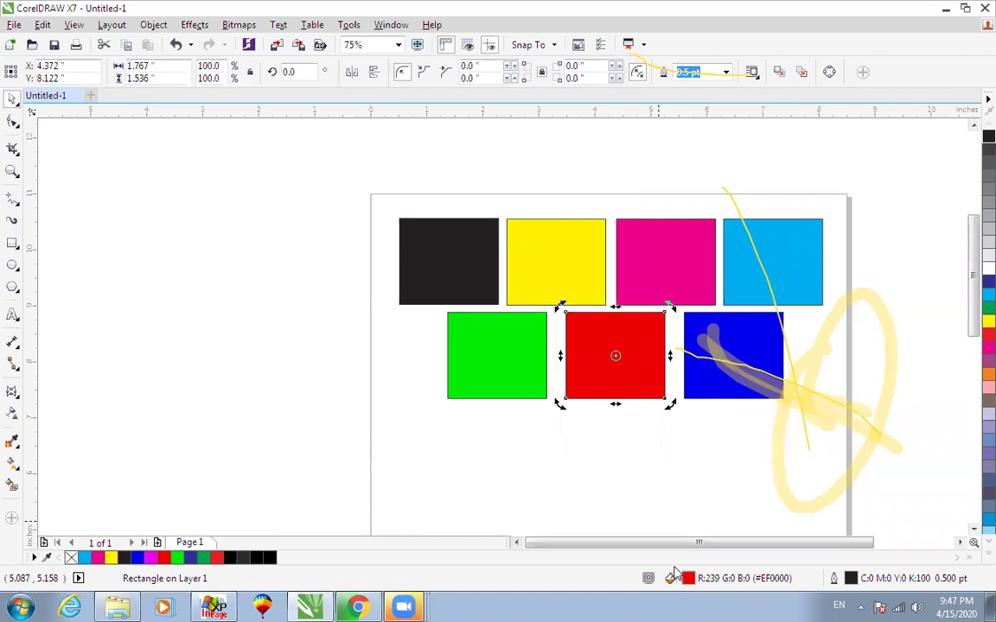
{"action": "double_click", "coordinate": [673, 577]}
{"action": "left_click_drag", "start_coordinate": [489, 238], "coordinate": [554, 248]}
{"action": "type", "text": "251"}
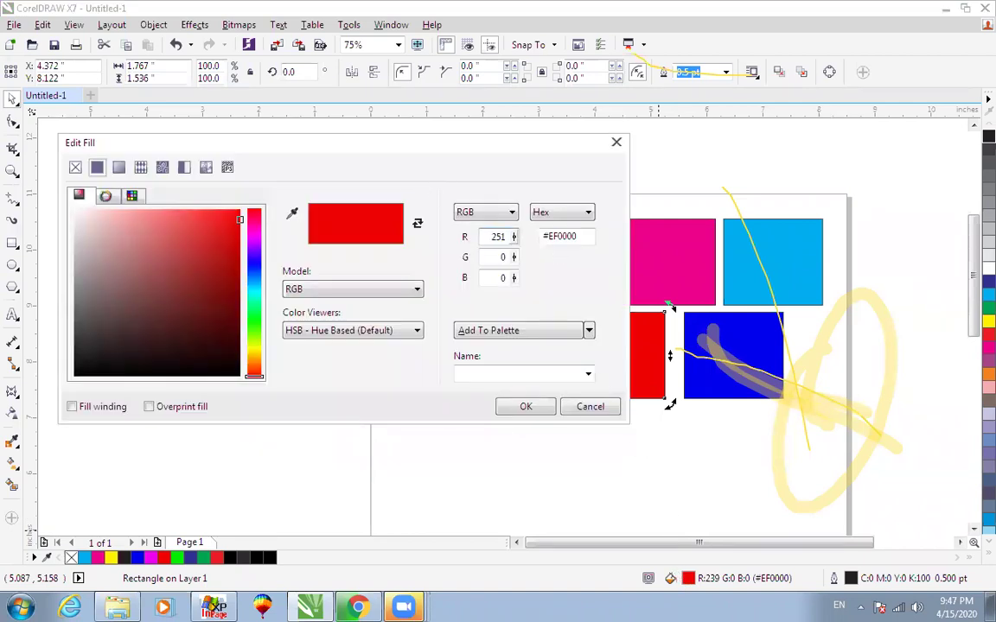
{"action": "left_click", "coordinate": [525, 409]}
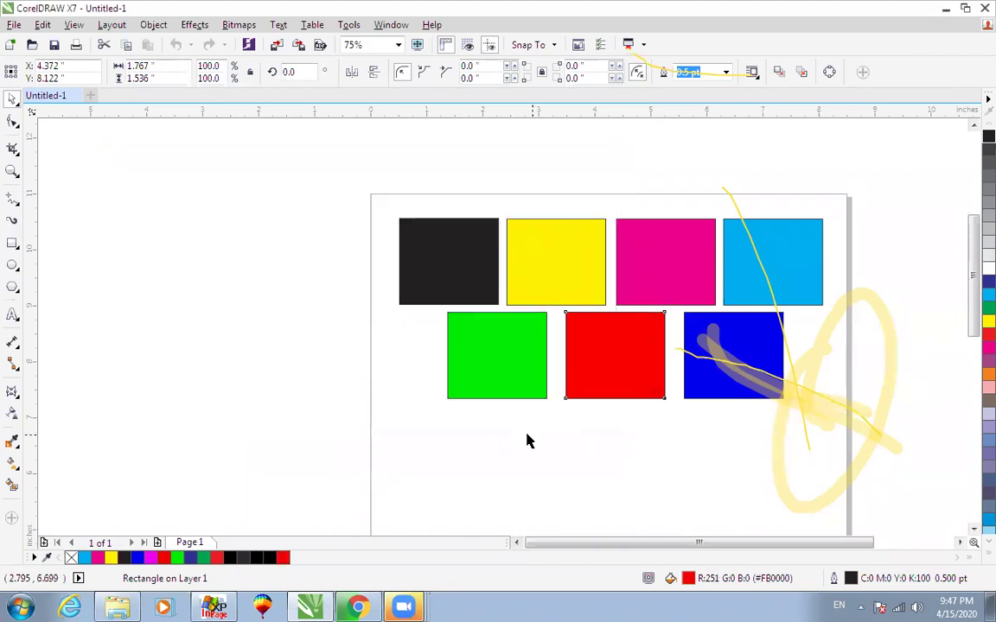
{"action": "double_click", "coordinate": [689, 580]}
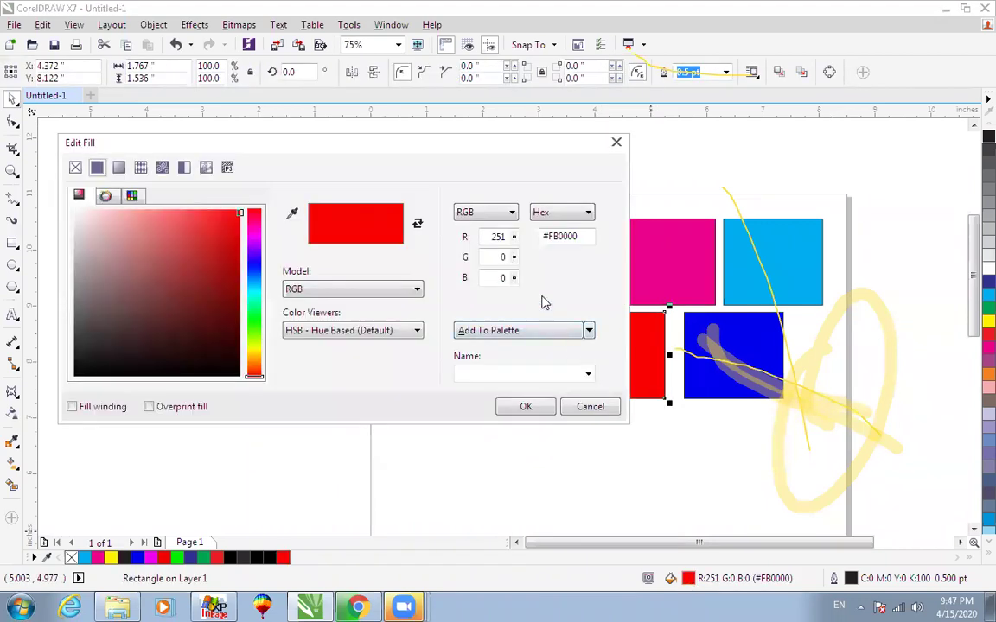
{"action": "type", "text": "300"}
{"action": "left_click", "coordinate": [508, 414]}
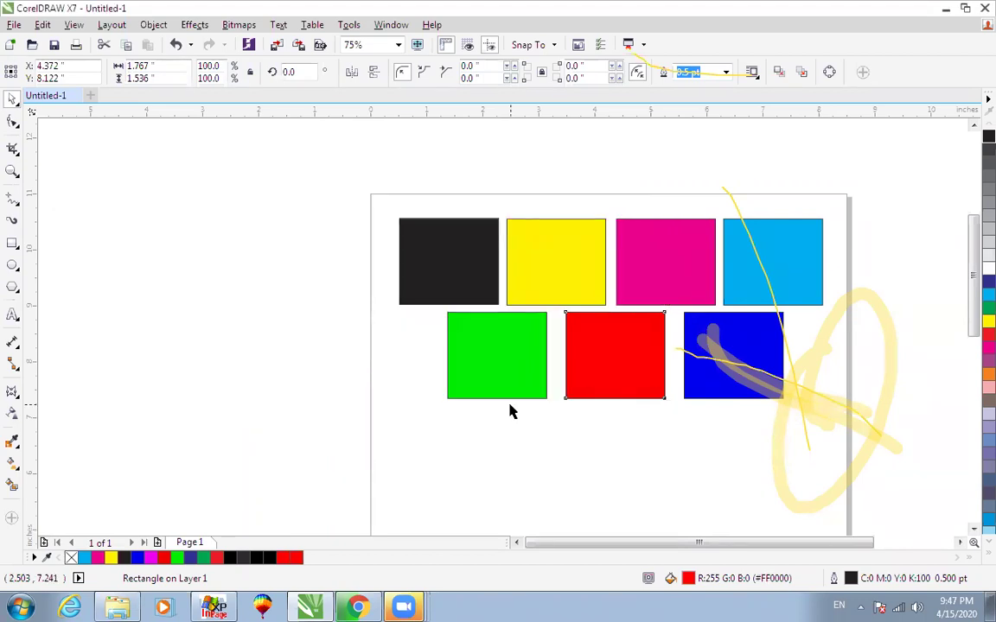
{"action": "double_click", "coordinate": [688, 580]}
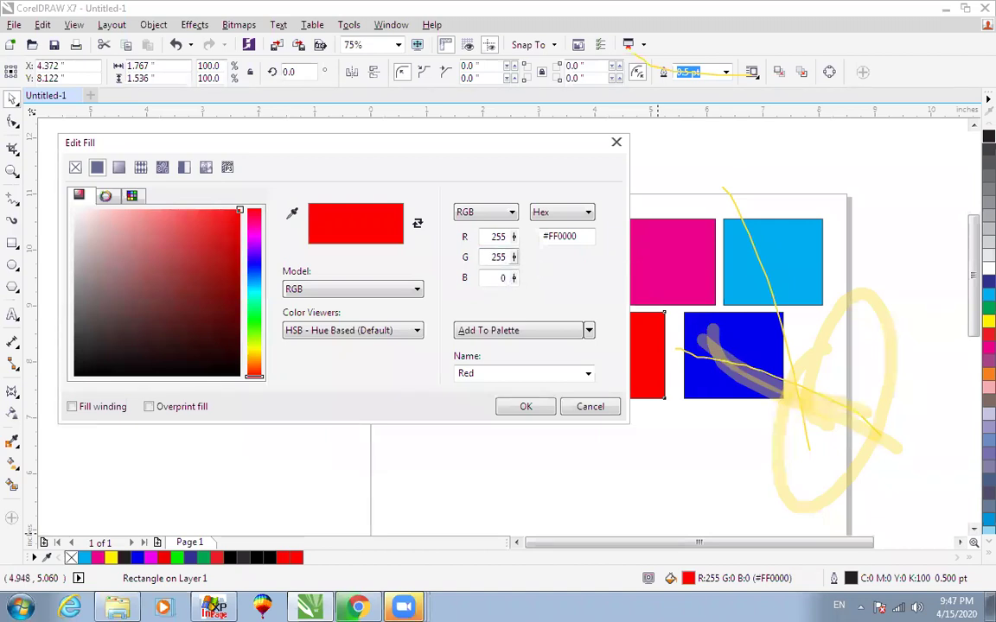
{"action": "left_click", "coordinate": [525, 412]}
{"action": "left_click", "coordinate": [595, 340]}
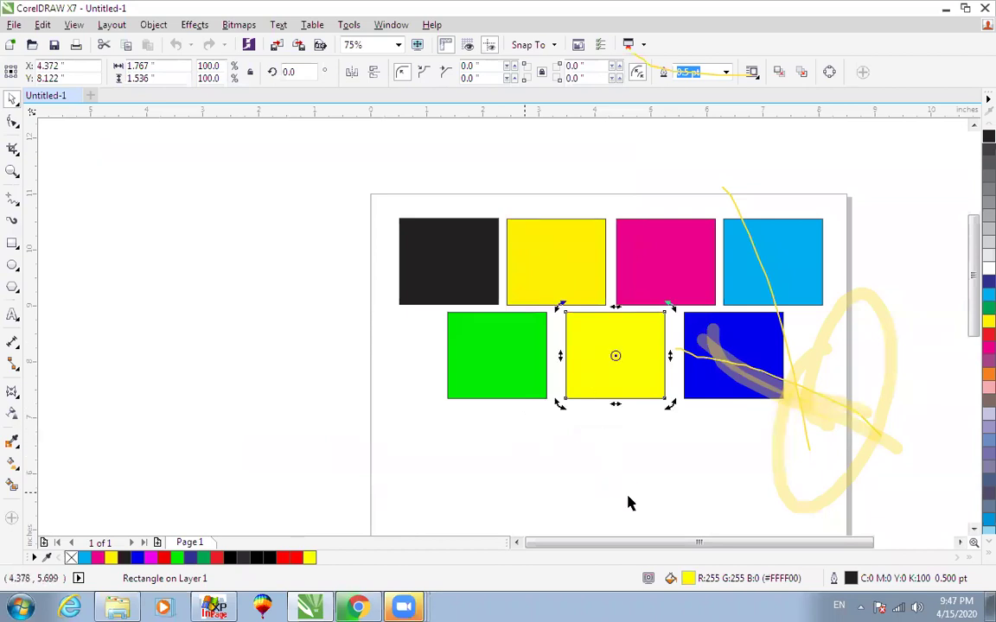
Copy the lower-row yellow square to a spot left of the page.
{"action": "double_click", "coordinate": [687, 579]}
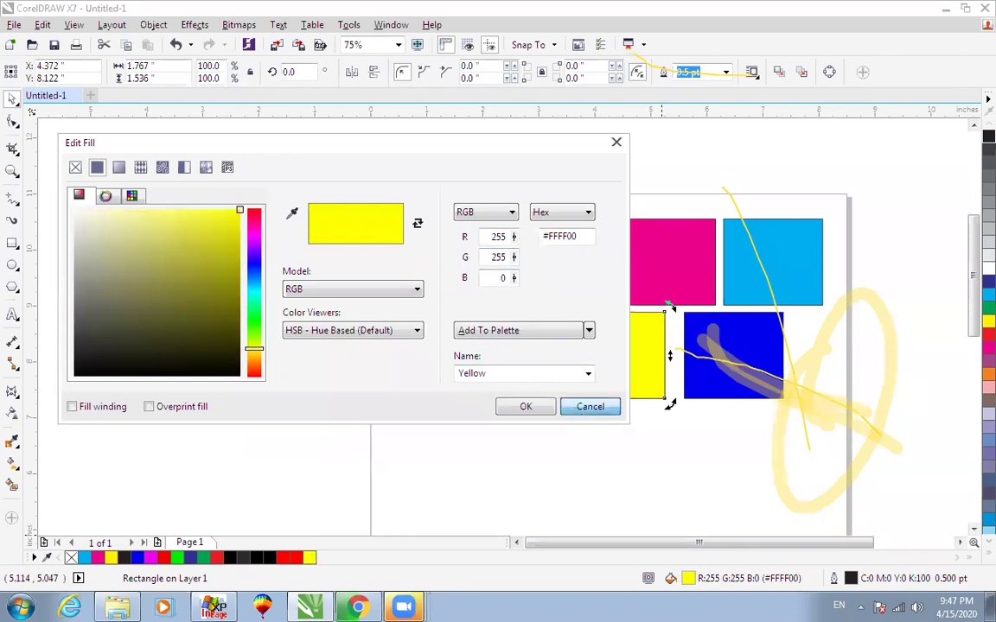
{"action": "left_click", "coordinate": [588, 406]}
{"action": "left_click", "coordinate": [561, 262]}
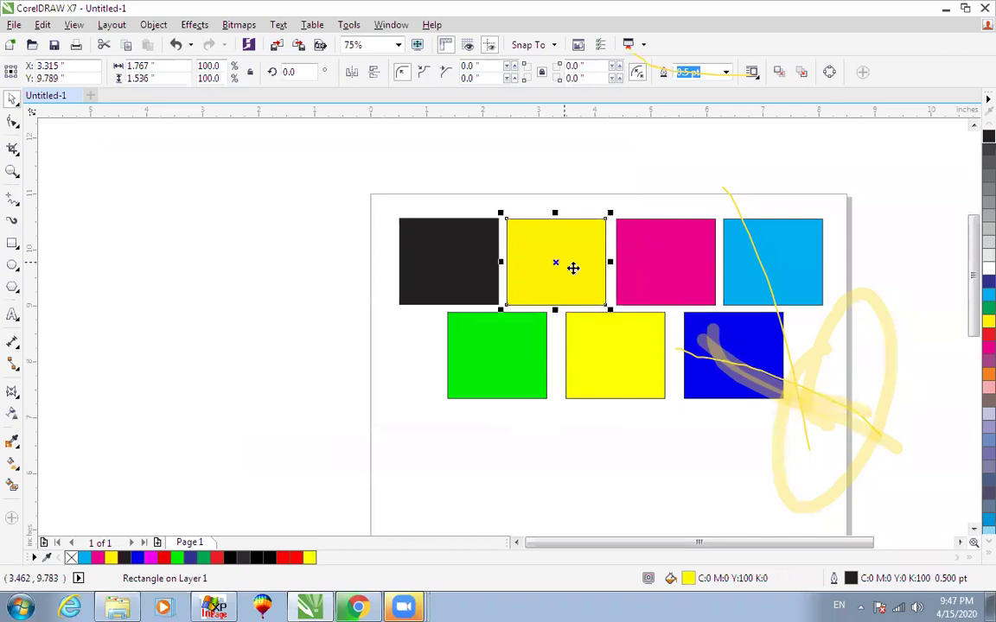
{"action": "left_click", "coordinate": [599, 354]}
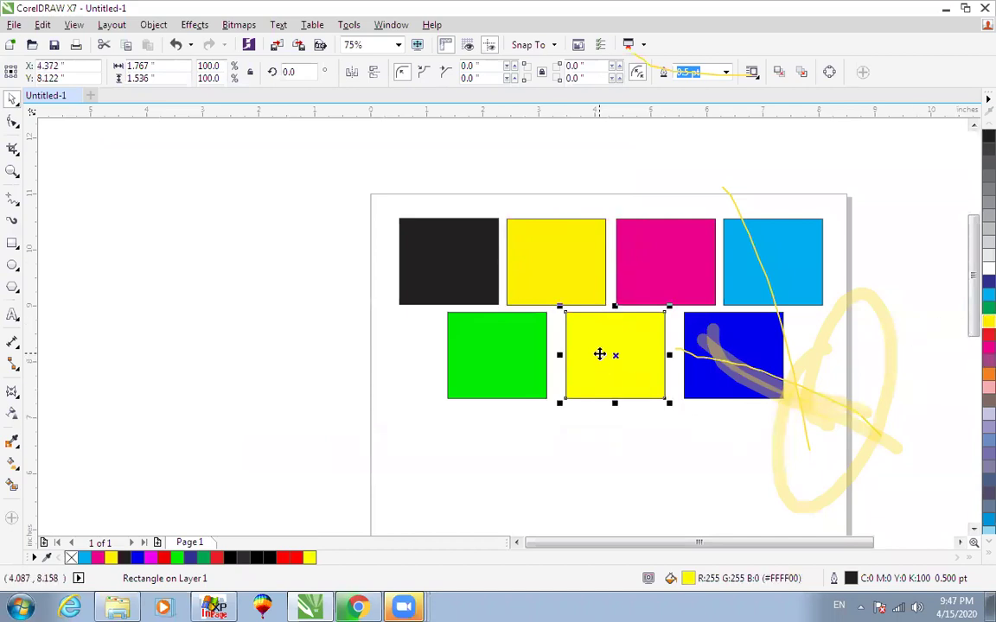
{"action": "left_click_drag", "start_coordinate": [614, 360], "coordinate": [368, 409]}
{"action": "right_click", "coordinate": [368, 410]}
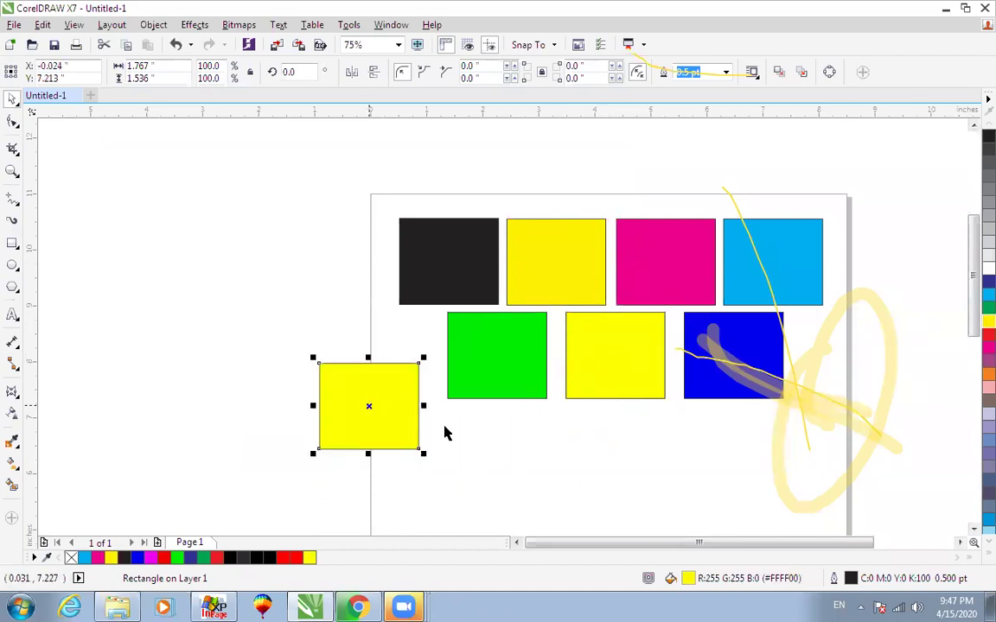
Fill the copy olive, R120 G120 B0 (#787800), and close the Help tab.
{"action": "double_click", "coordinate": [687, 579]}
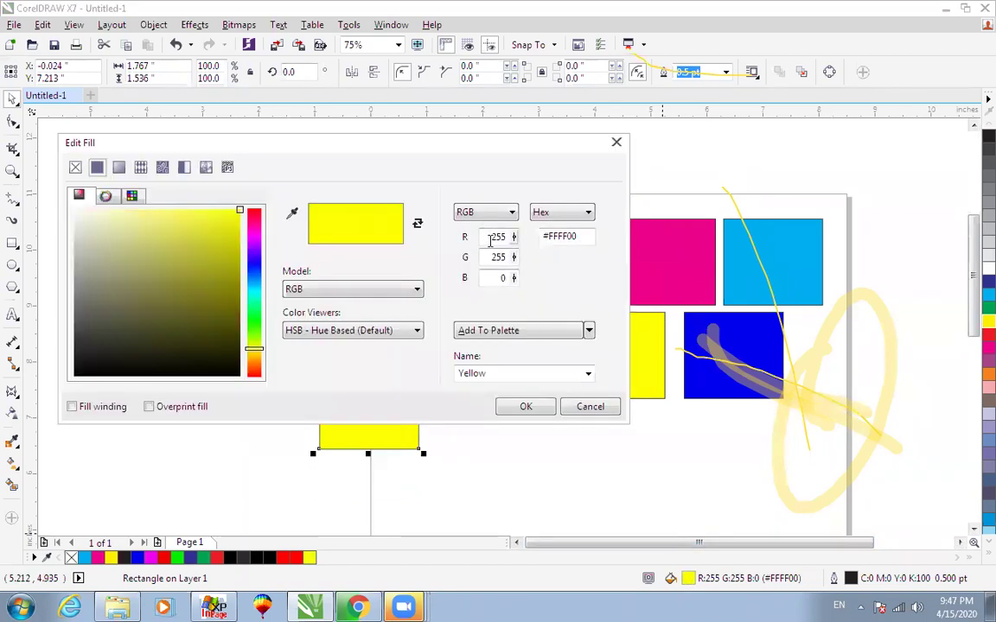
{"action": "double_click", "coordinate": [493, 237]}
{"action": "type", "text": "120"}
{"action": "key", "text": "Tab"}
{"action": "type", "text": "120"}
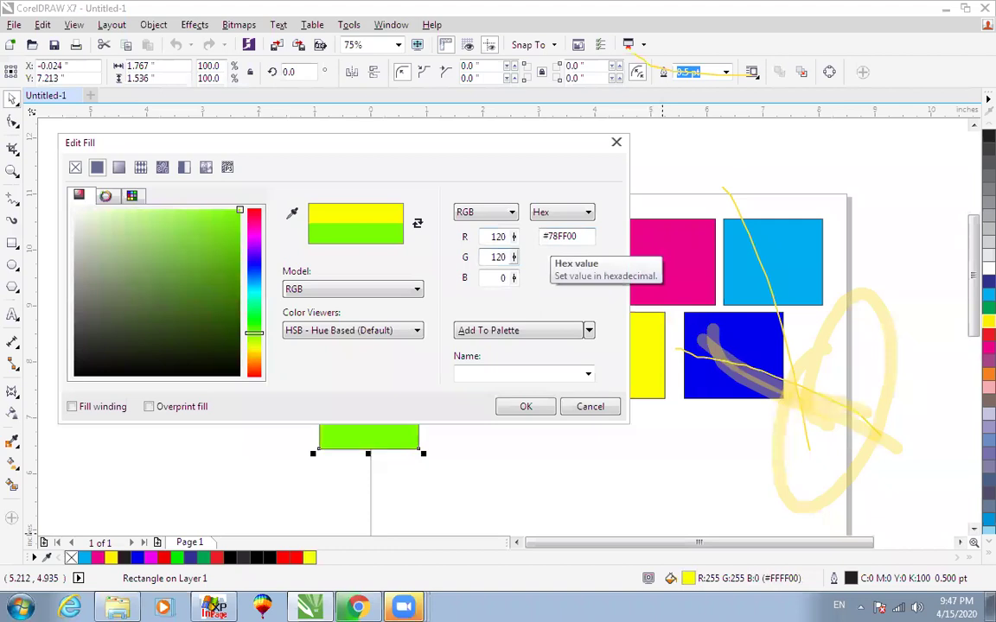
{"action": "left_click", "coordinate": [525, 407]}
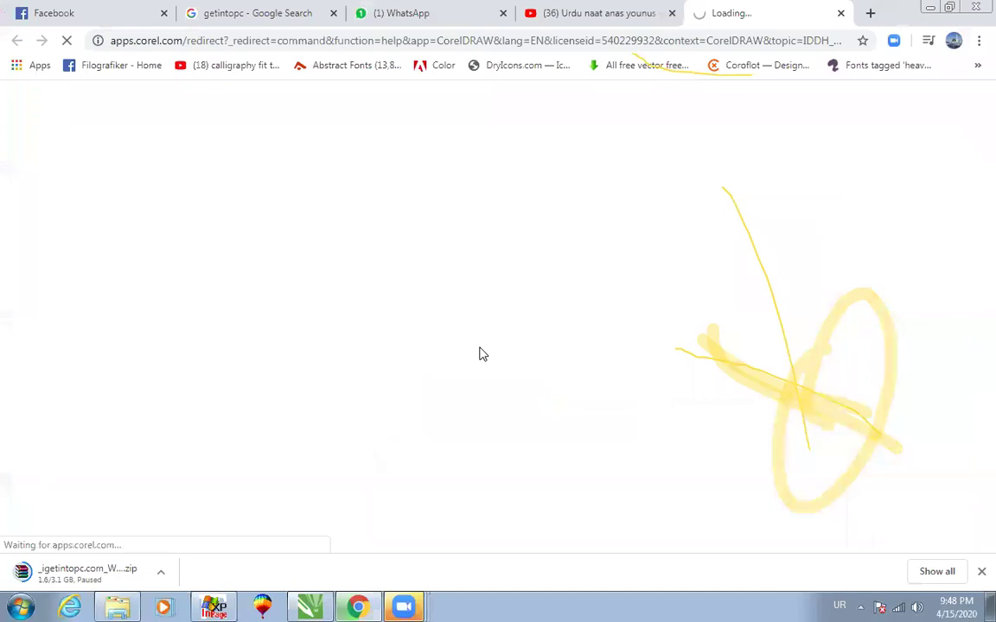
{"action": "key", "text": "ctrl+w"}
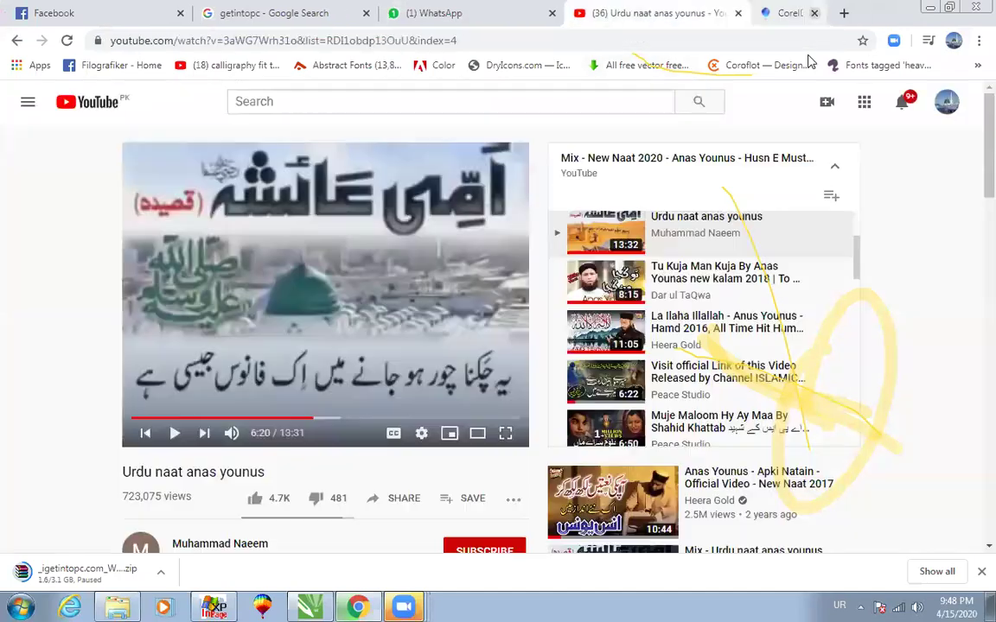
{"action": "left_click", "coordinate": [311, 607]}
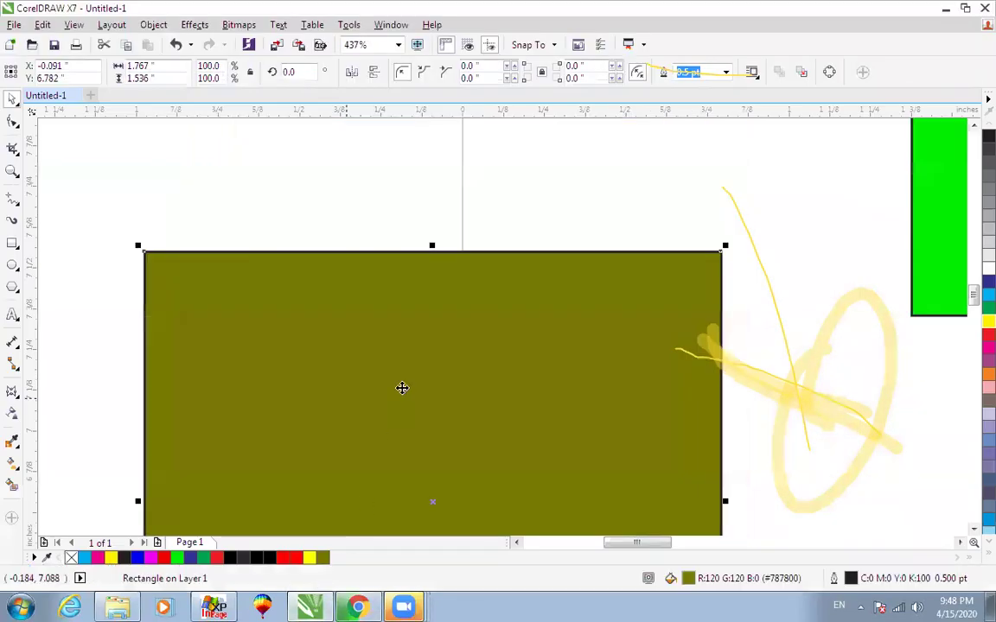
Move the olive square up beside the green square.
{"action": "scroll", "coordinate": [413, 375], "scroll_direction": "down", "scroll_amount": 2}
{"action": "key", "text": "F4"}
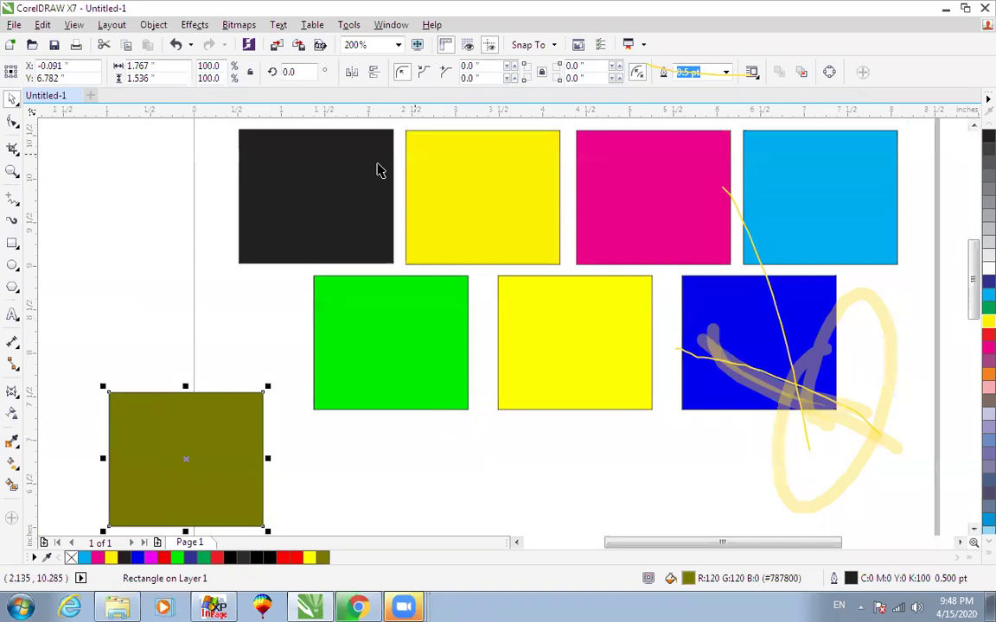
{"action": "left_click_drag", "start_coordinate": [244, 397], "coordinate": [222, 308]}
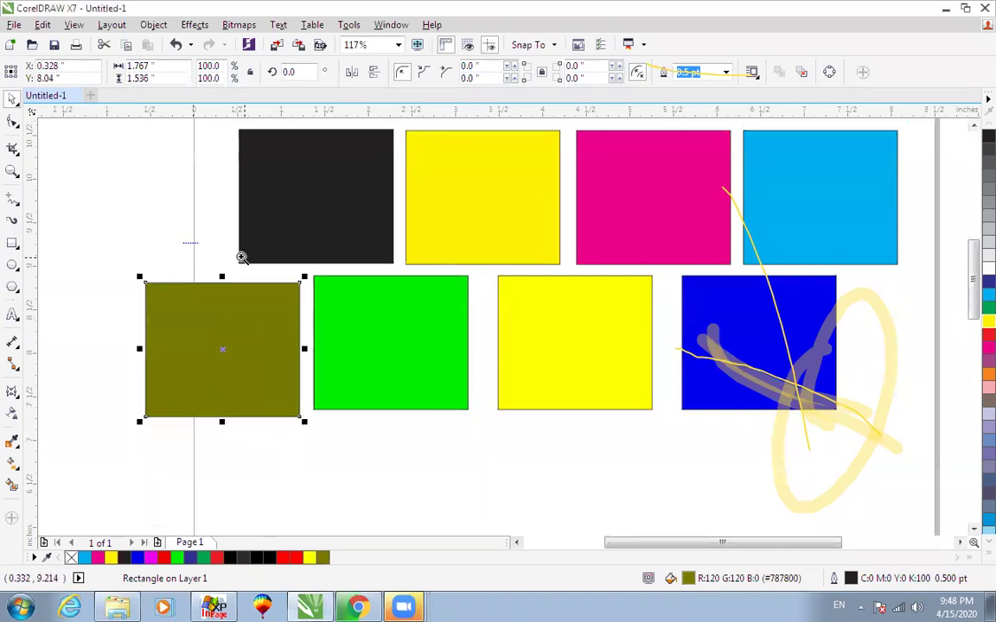
{"action": "scroll", "coordinate": [177, 351], "scroll_direction": "up", "scroll_amount": 4}
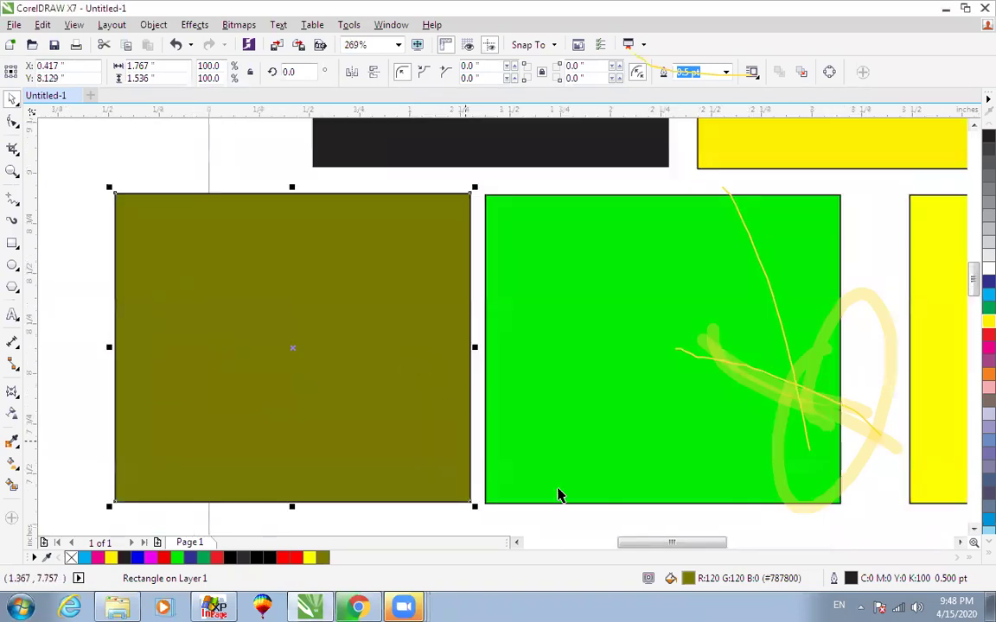
Retune the olive fill to R100 G120 B50 (#647832).
{"action": "double_click", "coordinate": [690, 580]}
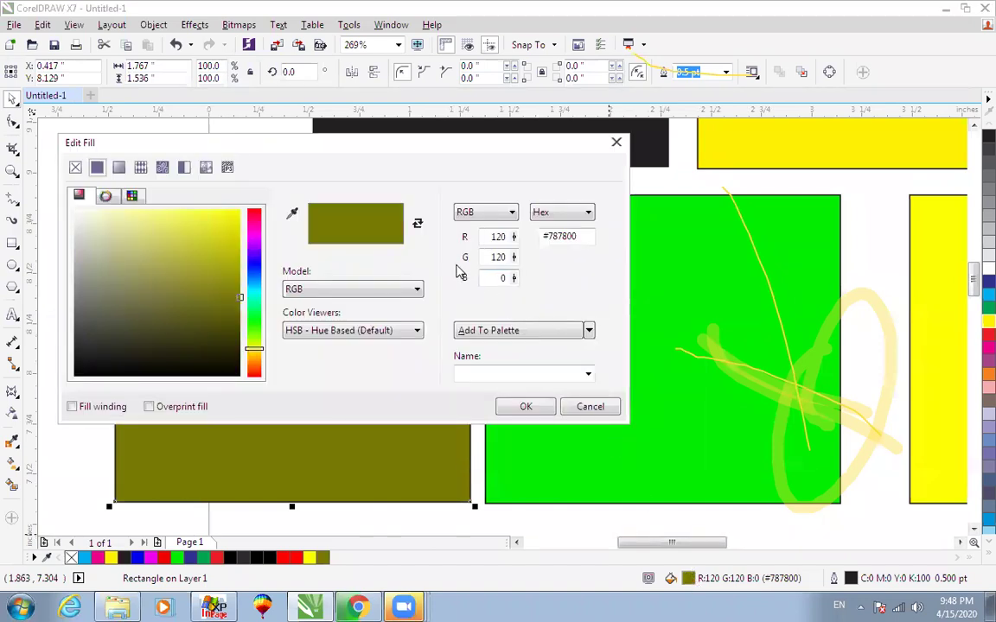
{"action": "double_click", "coordinate": [501, 279]}
{"action": "type", "text": "2"}
{"action": "type", "text": "0"}
{"action": "left_click", "coordinate": [525, 406]}
{"action": "scroll", "coordinate": [502, 414], "scroll_direction": "down", "scroll_amount": 2}
{"action": "left_click", "coordinate": [420, 386]}
{"action": "scroll", "coordinate": [588, 428], "scroll_direction": "up", "scroll_amount": 2}
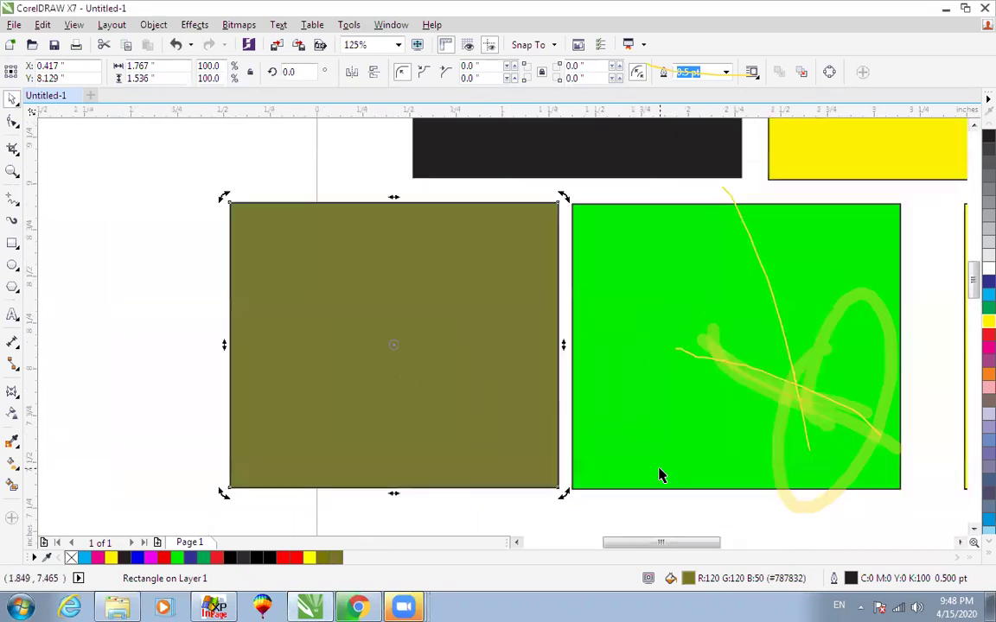
{"action": "double_click", "coordinate": [689, 580]}
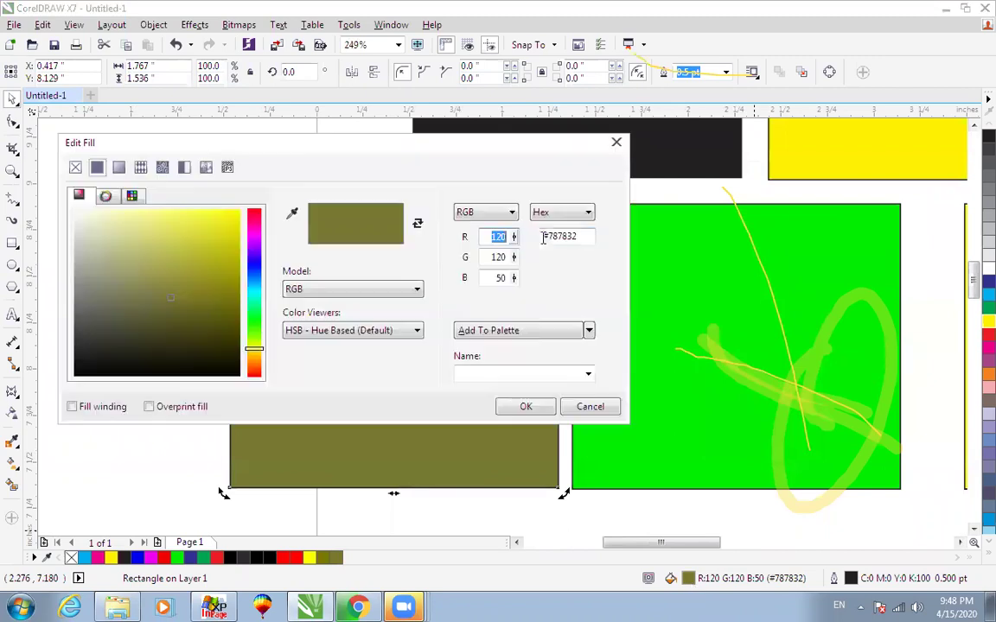
{"action": "type", "text": "100"}
{"action": "left_click", "coordinate": [551, 409]}
Place a copy of the olive square up-left, against the green square.
{"action": "scroll", "coordinate": [516, 373], "scroll_direction": "down", "scroll_amount": 2}
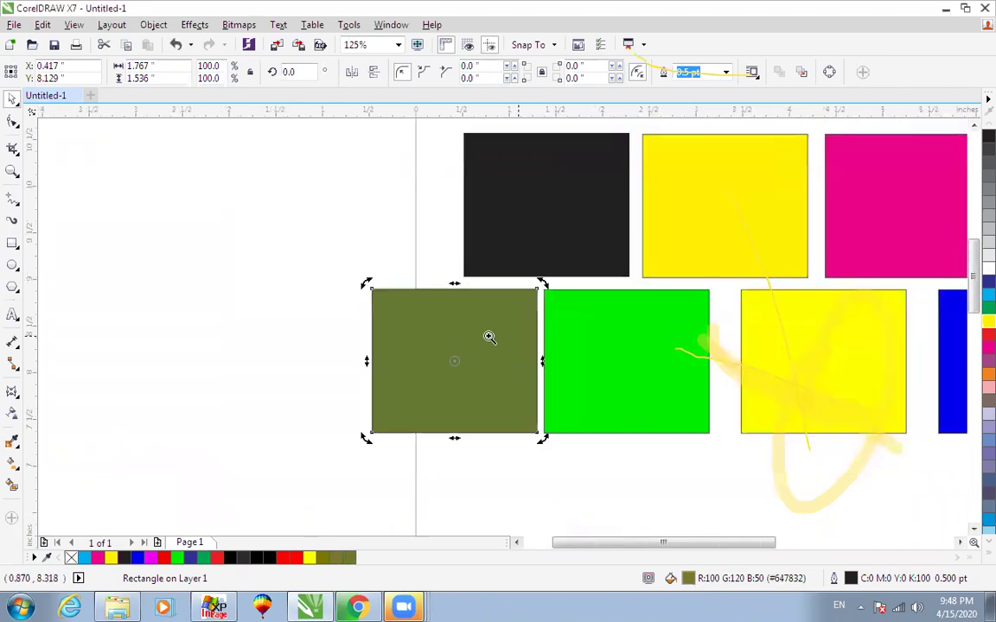
{"action": "scroll", "coordinate": [550, 395], "scroll_direction": "up", "scroll_amount": 2}
{"action": "left_click", "coordinate": [683, 476]}
{"action": "left_click_drag", "start_coordinate": [467, 311], "coordinate": [214, 212]}
{"action": "scroll", "coordinate": [469, 303], "scroll_direction": "down", "scroll_amount": 2}
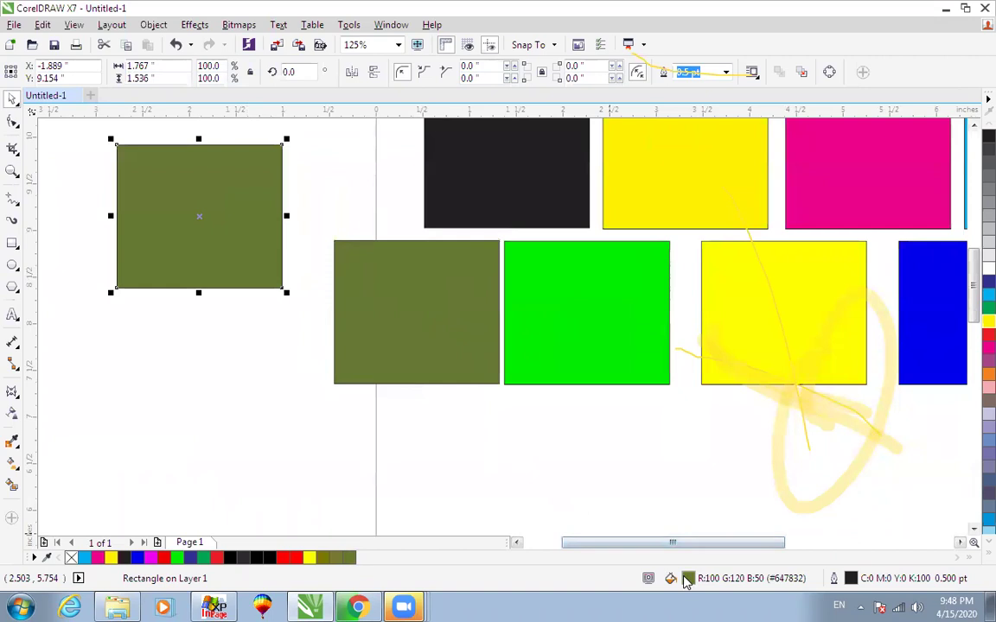
{"action": "double_click", "coordinate": [687, 578]}
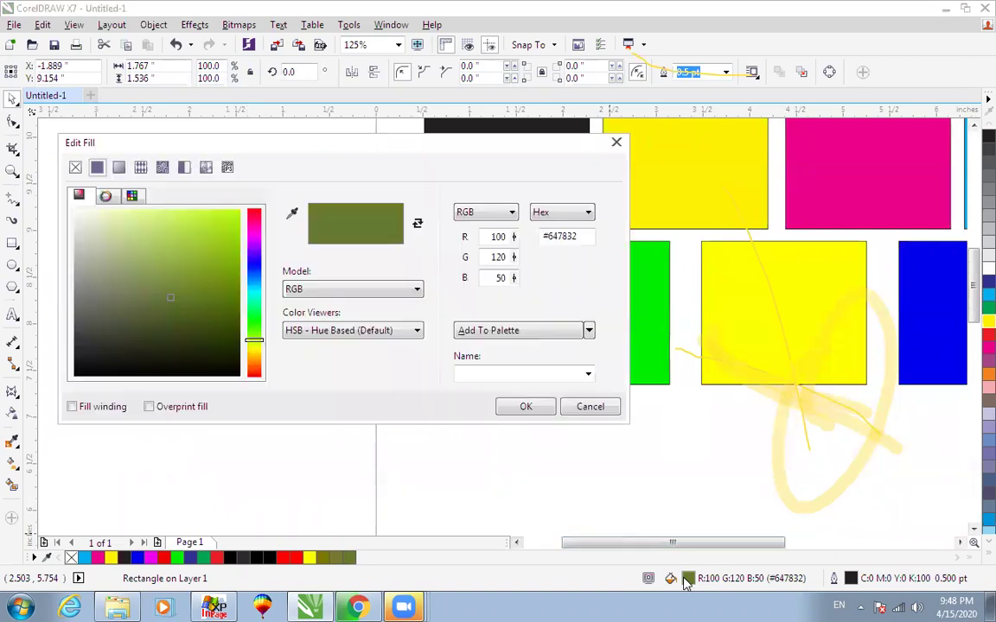
{"action": "left_click", "coordinate": [490, 216]}
{"action": "left_click", "coordinate": [475, 226]}
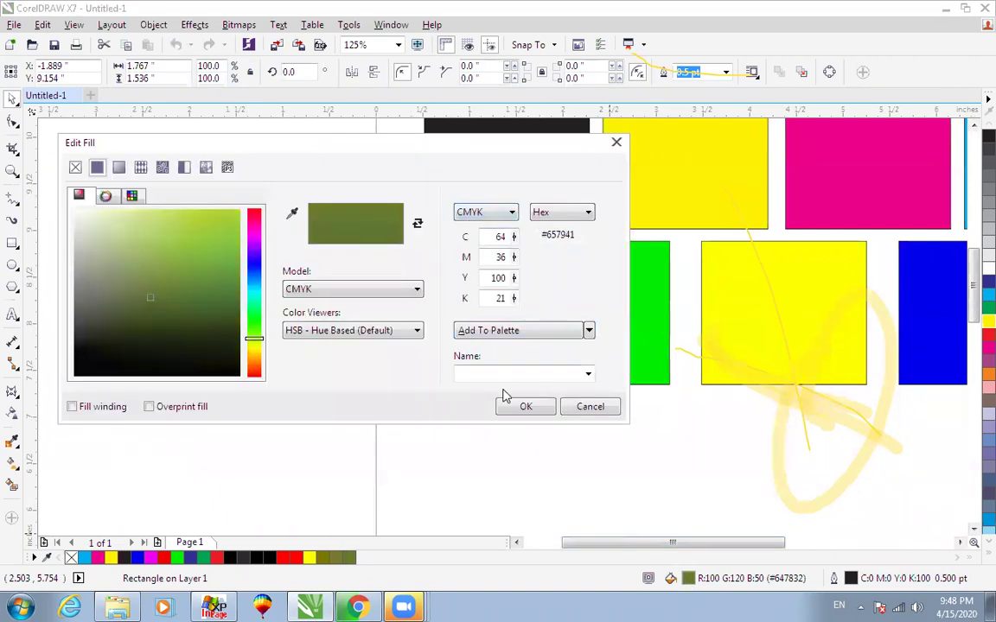
{"action": "left_click", "coordinate": [526, 407]}
{"action": "left_click_drag", "start_coordinate": [272, 231], "coordinate": [325, 301]}
{"action": "mouse_move", "coordinate": [266, 206]}
{"action": "left_mouse_down"}
{"action": "mouse_move", "coordinate": [430, 318]}
{"action": "mouse_move", "coordinate": [353, 303]}
{"action": "left_mouse_up"}
{"action": "scroll", "coordinate": [376, 305], "scroll_direction": "down", "scroll_amount": 1}
{"action": "key", "text": "F2"}
{"action": "left_click_drag", "start_coordinate": [318, 237], "coordinate": [594, 420]}
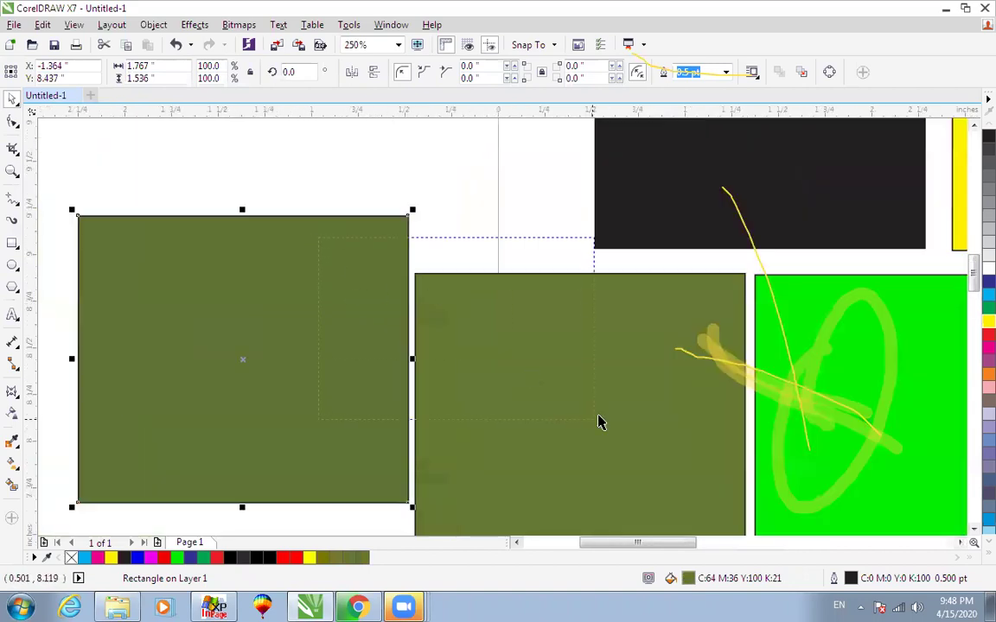
{"action": "left_click_drag", "start_coordinate": [278, 160], "coordinate": [551, 371]}
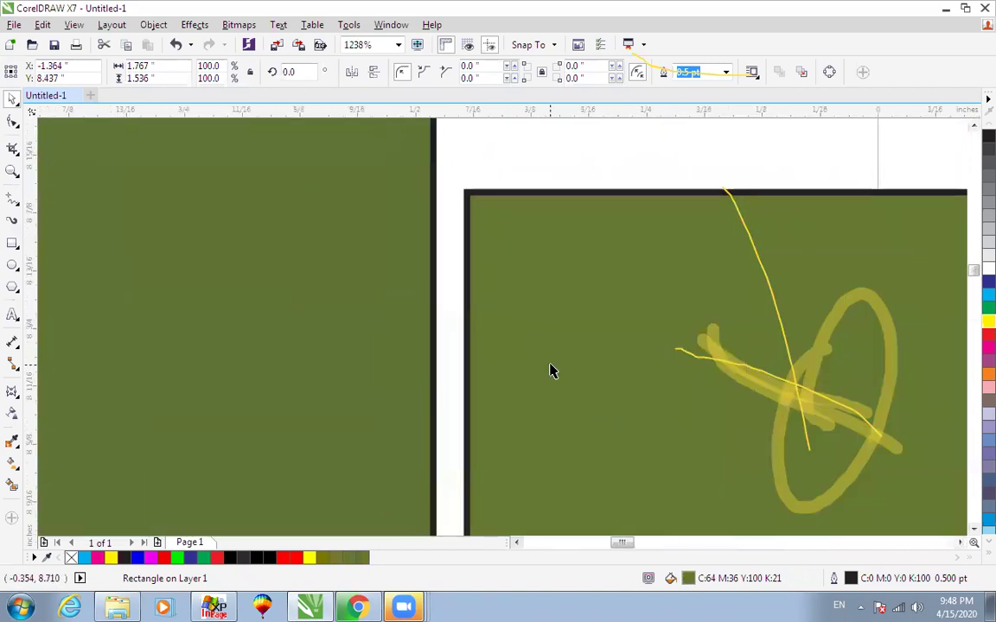
{"action": "scroll", "coordinate": [550, 371], "scroll_direction": "down", "scroll_amount": 4}
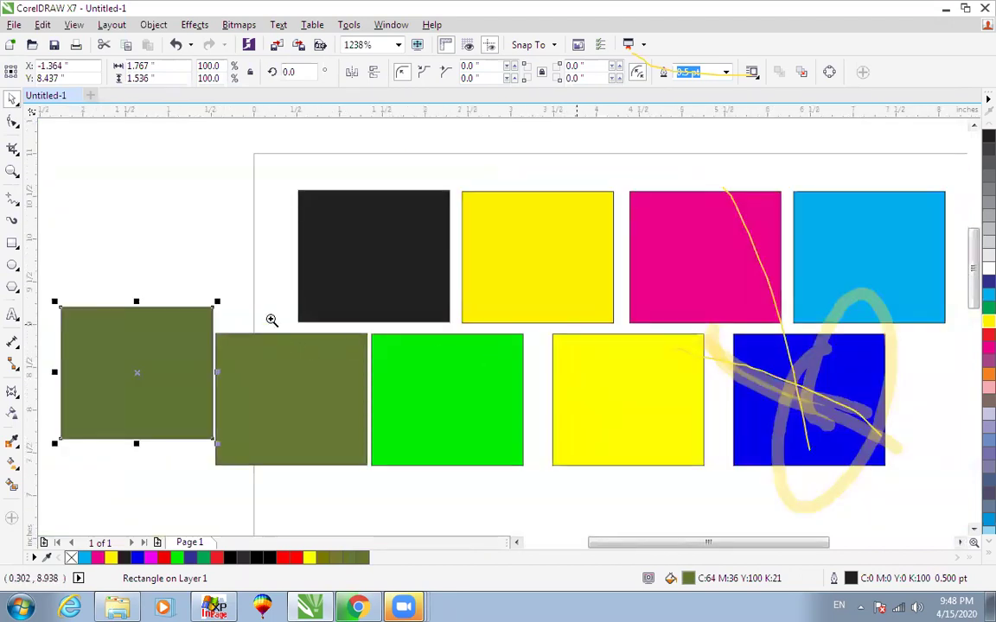
{"action": "left_click_drag", "start_coordinate": [167, 305], "coordinate": [402, 481]}
{"action": "left_click", "coordinate": [420, 326]}
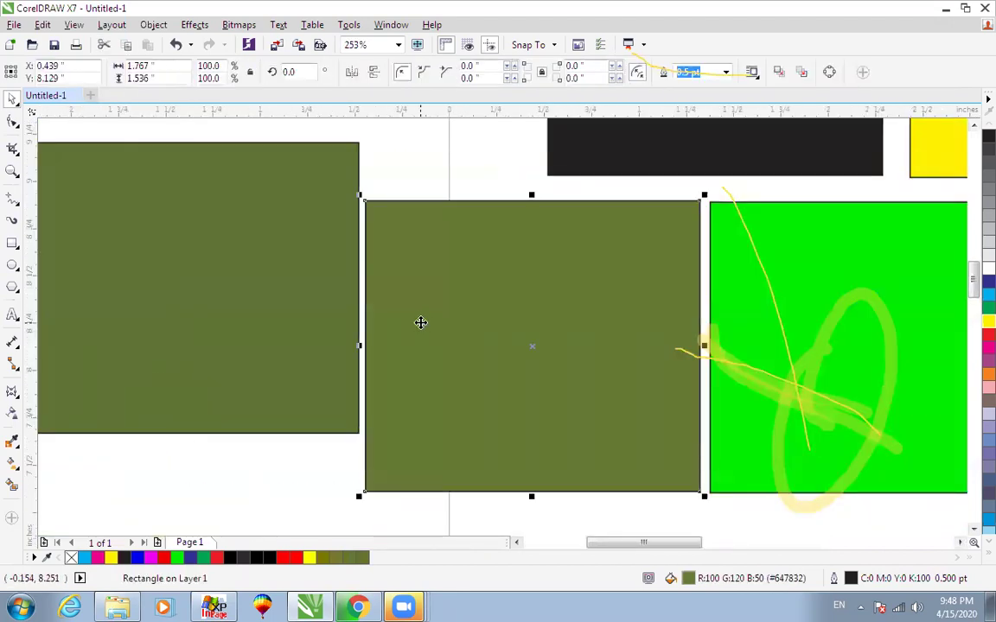
{"action": "double_click", "coordinate": [687, 580]}
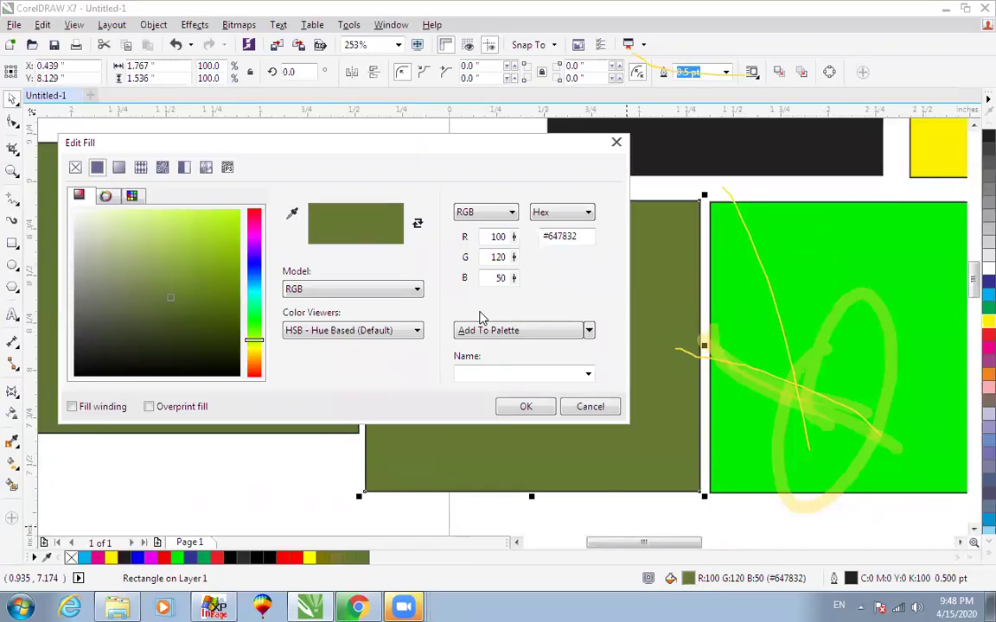
{"action": "left_click", "coordinate": [585, 409]}
{"action": "left_click", "coordinate": [222, 285]}
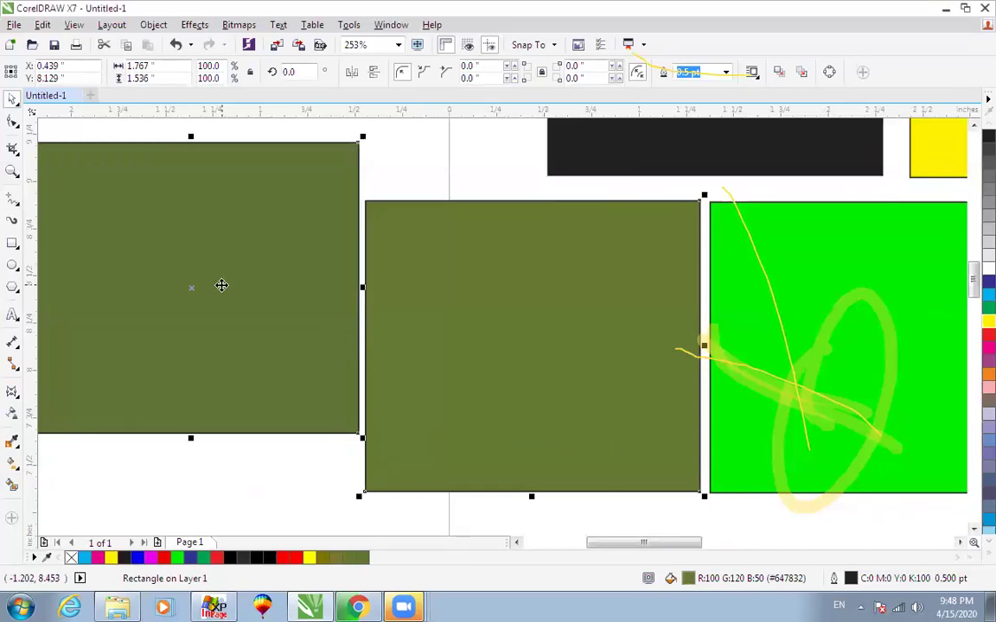
{"action": "double_click", "coordinate": [687, 580]}
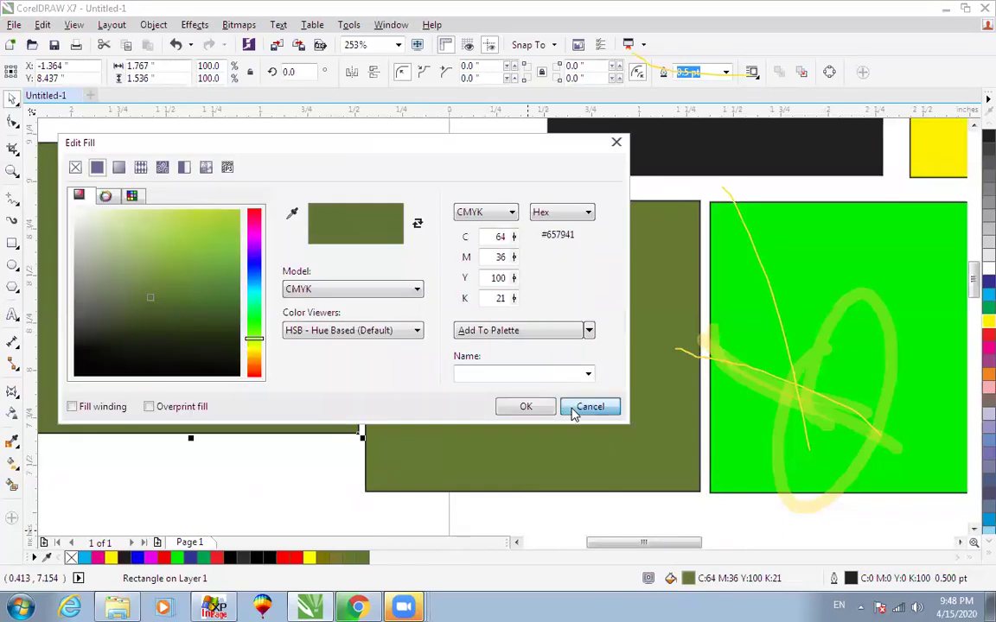
{"action": "left_click", "coordinate": [584, 407]}
{"action": "left_click", "coordinate": [584, 422]}
{"action": "double_click", "coordinate": [685, 579]}
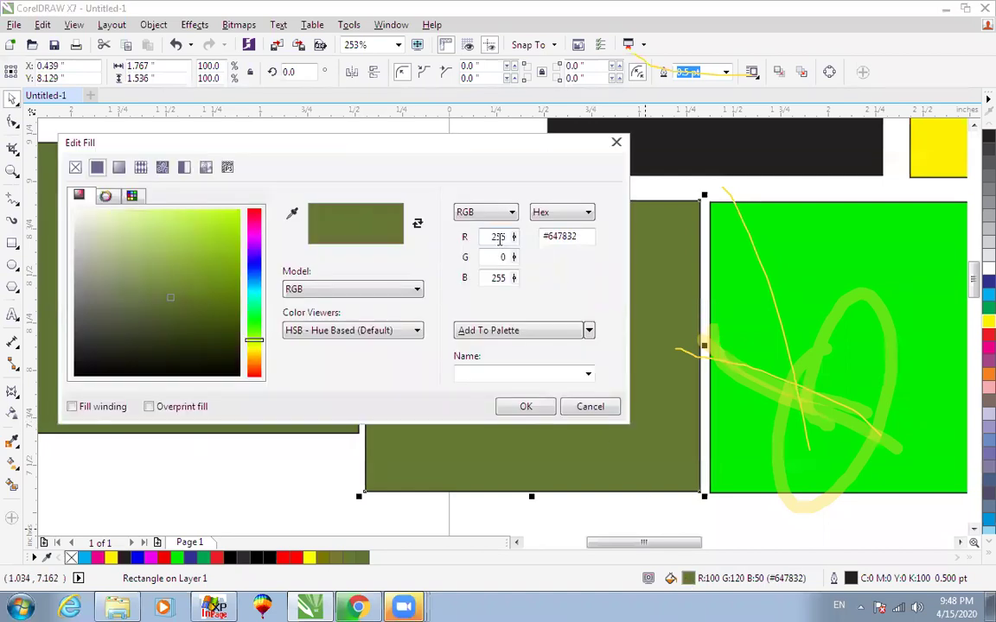
{"action": "left_click", "coordinate": [577, 406]}
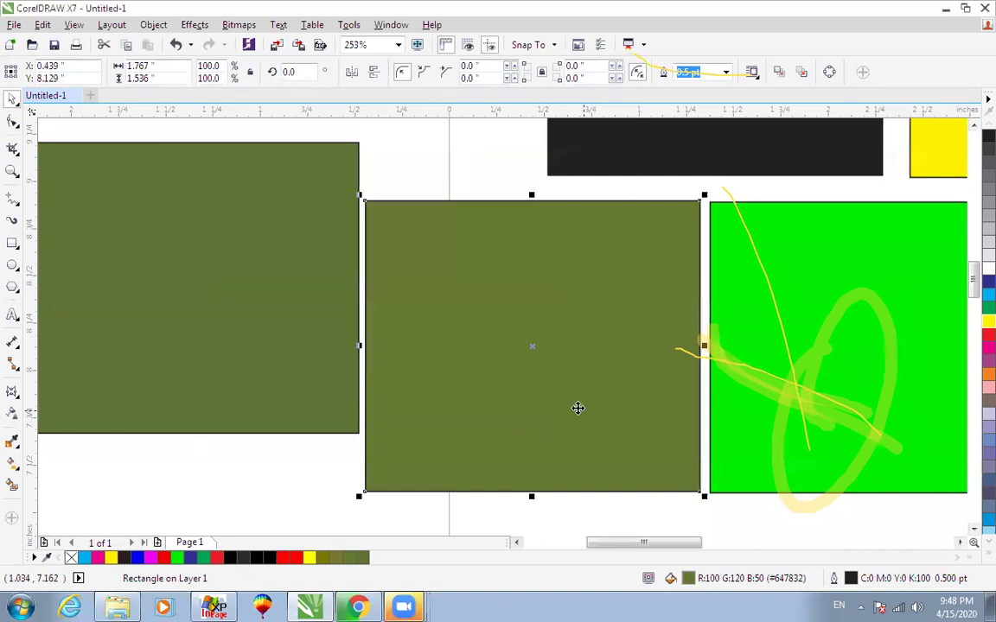
{"action": "left_click", "coordinate": [257, 307]}
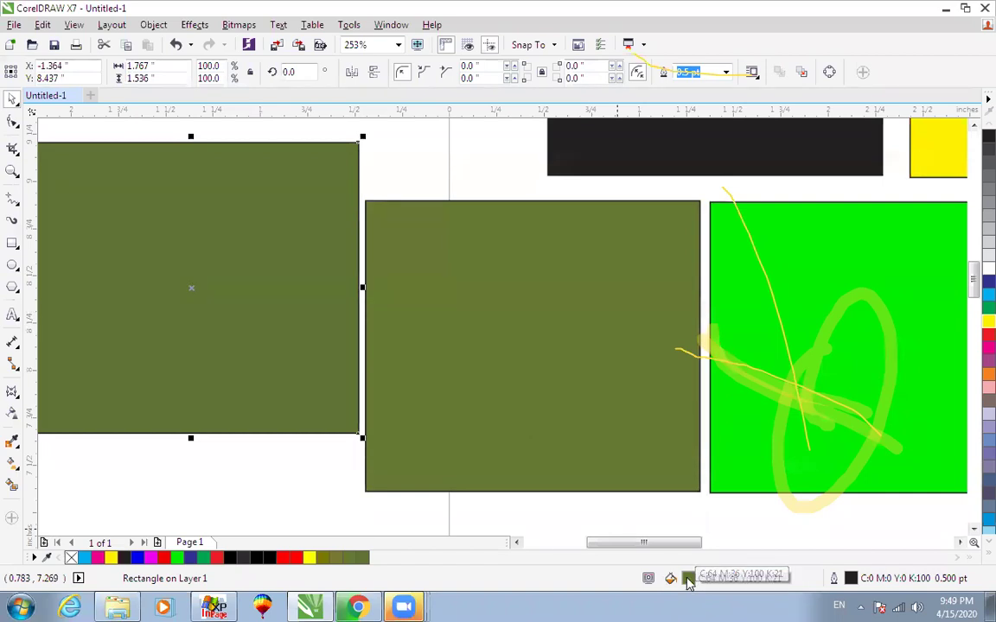
{"action": "double_click", "coordinate": [688, 578]}
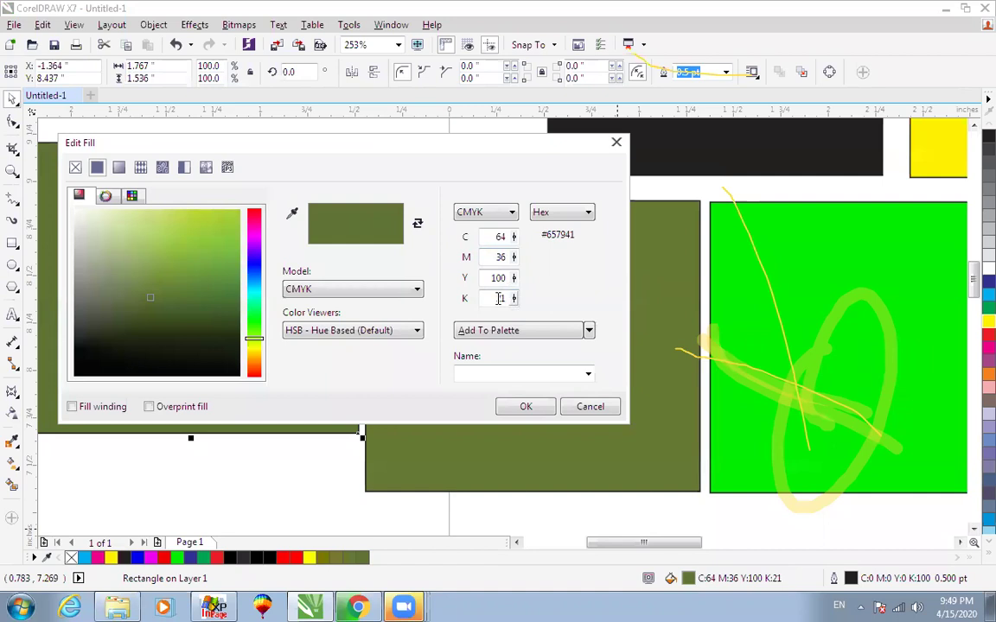
{"action": "left_click", "coordinate": [524, 406]}
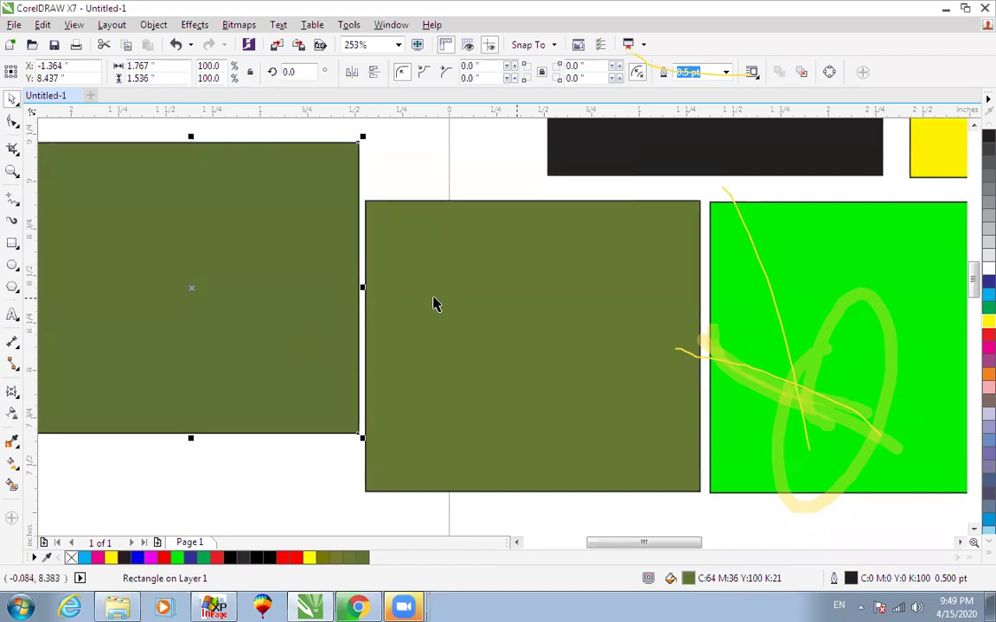
Move the left olive rectangle slightly lower.
{"action": "scroll", "coordinate": [434, 299], "scroll_direction": "down", "scroll_amount": 1}
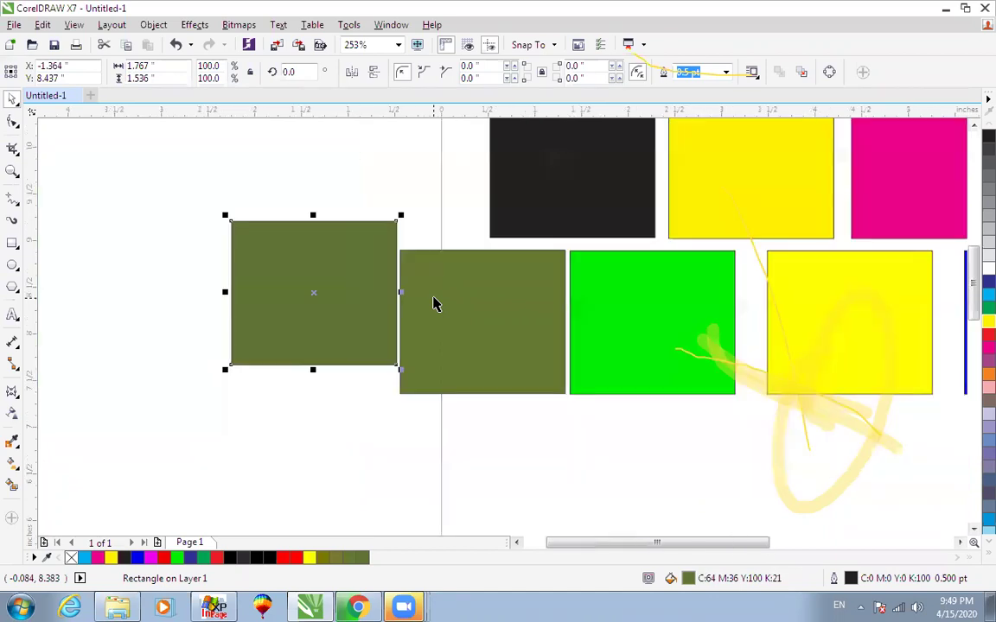
{"action": "key", "text": "F4"}
{"action": "key", "text": "F2"}
{"action": "left_click_drag", "start_coordinate": [153, 277], "coordinate": [398, 495]}
{"action": "scroll", "coordinate": [398, 495], "scroll_direction": "down", "scroll_amount": 1}
{"action": "key", "text": "F4"}
{"action": "left_click_drag", "start_coordinate": [178, 351], "coordinate": [178, 379]}
Align the two olive rectangles with each other using T.
{"action": "left_click", "coordinate": [248, 381]}
{"action": "left_click", "coordinate": [175, 368], "text": "shift"}
{"action": "left_click", "coordinate": [222, 276]}
{"action": "left_click", "coordinate": [272, 397]}
{"action": "left_click", "coordinate": [149, 366], "text": "shift"}
{"action": "key", "text": "t"}
{"action": "left_click", "coordinate": [182, 259]}
Shift the bottom-row rectangles right and move the olive square below the second row.
{"action": "scroll", "coordinate": [264, 350], "scroll_direction": "down", "scroll_amount": 1}
{"action": "left_click_drag", "start_coordinate": [133, 460], "coordinate": [616, 332]}
{"action": "left_click_drag", "start_coordinate": [573, 369], "coordinate": [610, 369]}
{"action": "left_click", "coordinate": [689, 188]}
{"action": "left_click_drag", "start_coordinate": [226, 368], "coordinate": [551, 445]}
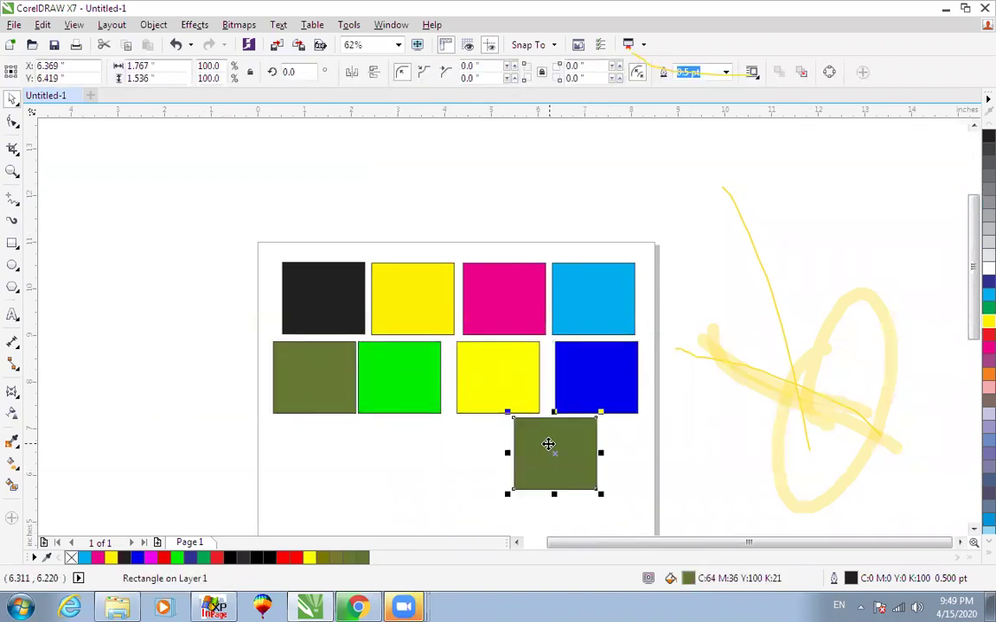
Choose the Color Eyedropper tool from the toolbox flyout.
{"action": "left_click", "coordinate": [12, 442]}
{"action": "left_click", "coordinate": [19, 447]}
{"action": "left_click", "coordinate": [56, 443]}
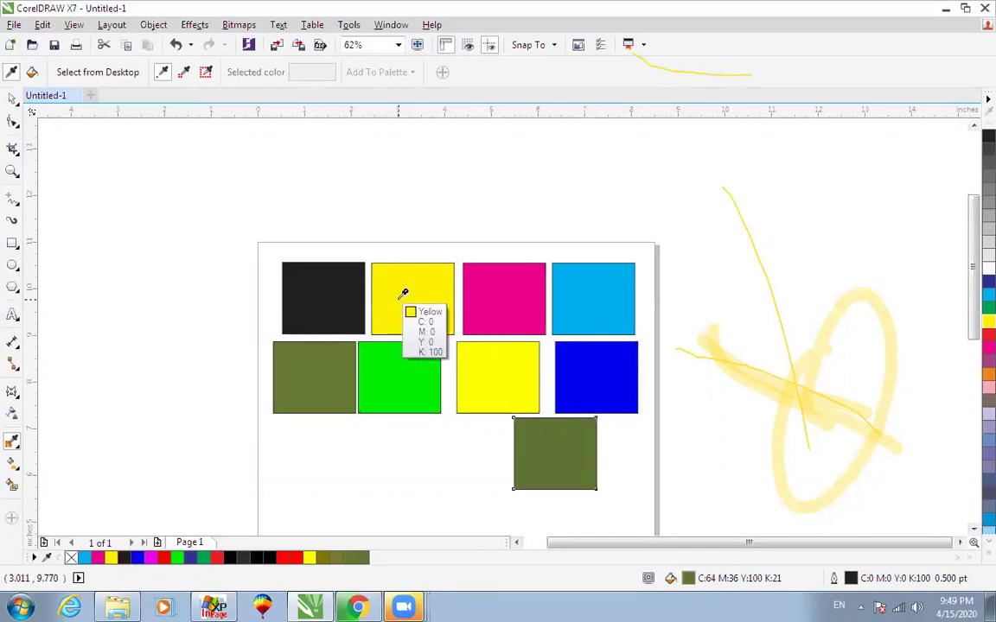
{"action": "left_click", "coordinate": [946, 11]}
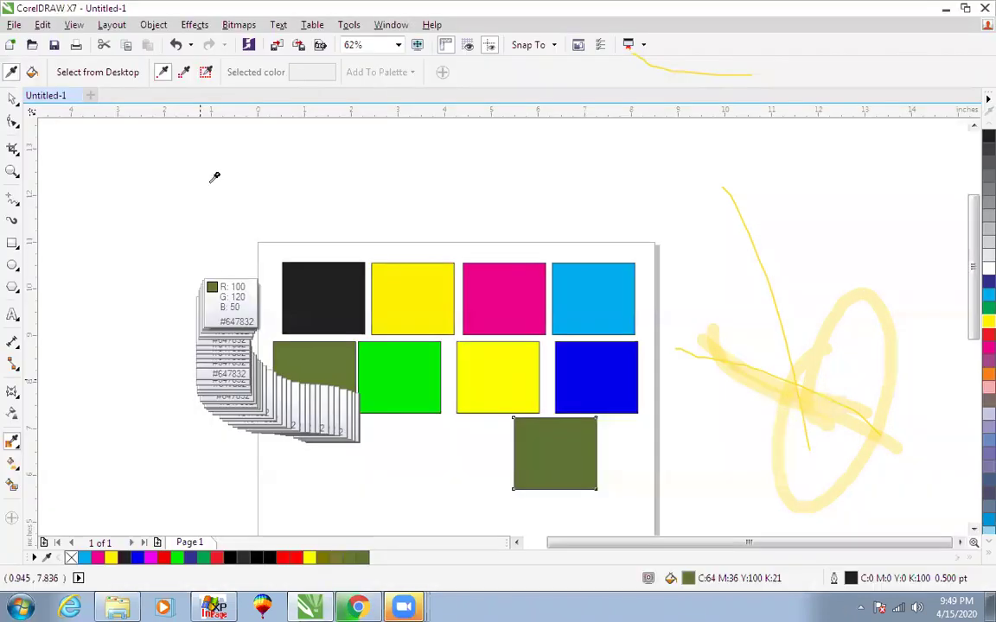
{"action": "left_click", "coordinate": [209, 78]}
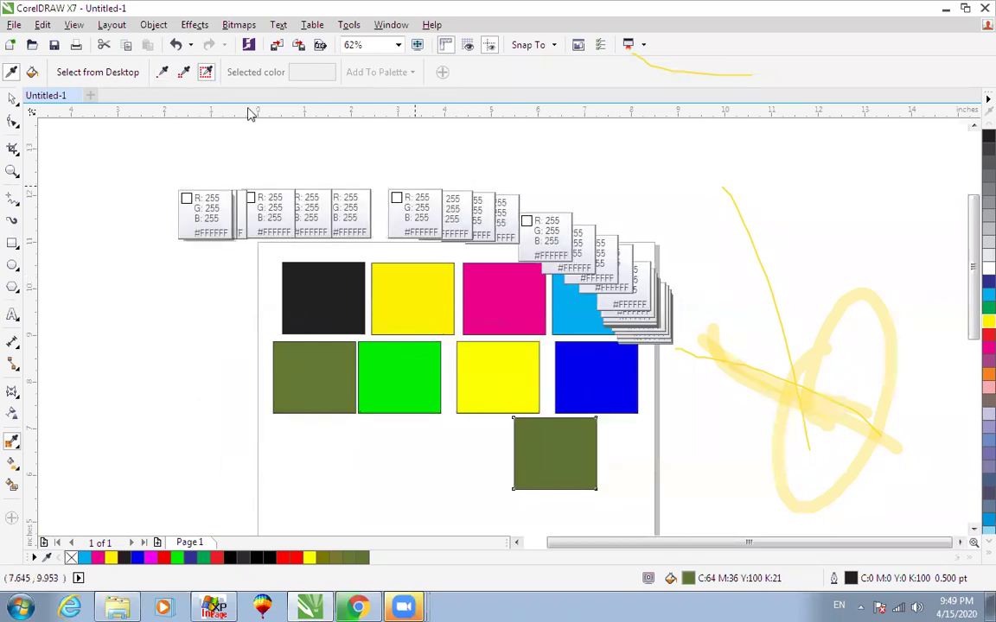
{"action": "left_click", "coordinate": [164, 77]}
{"action": "left_click", "coordinate": [33, 76]}
{"action": "left_click", "coordinate": [319, 279]}
{"action": "key", "text": "ctrl+z"}
{"action": "key", "text": "space"}
Marquee-select every colour rectangle on the page and delete them.
{"action": "left_click", "coordinate": [349, 252]}
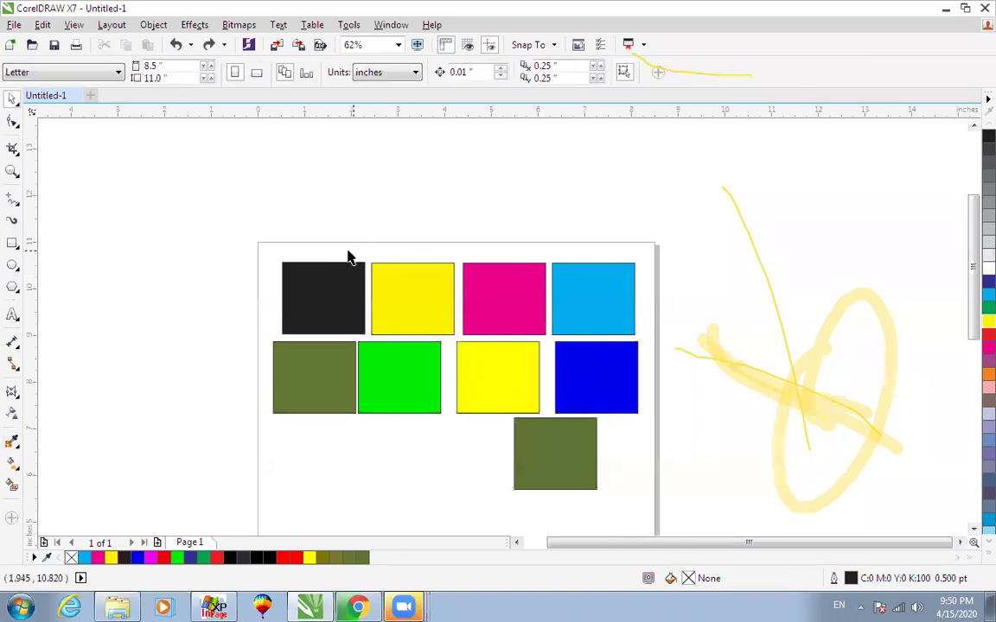
{"action": "left_click_drag", "start_coordinate": [704, 215], "coordinate": [234, 506]}
{"action": "key", "text": "Delete"}
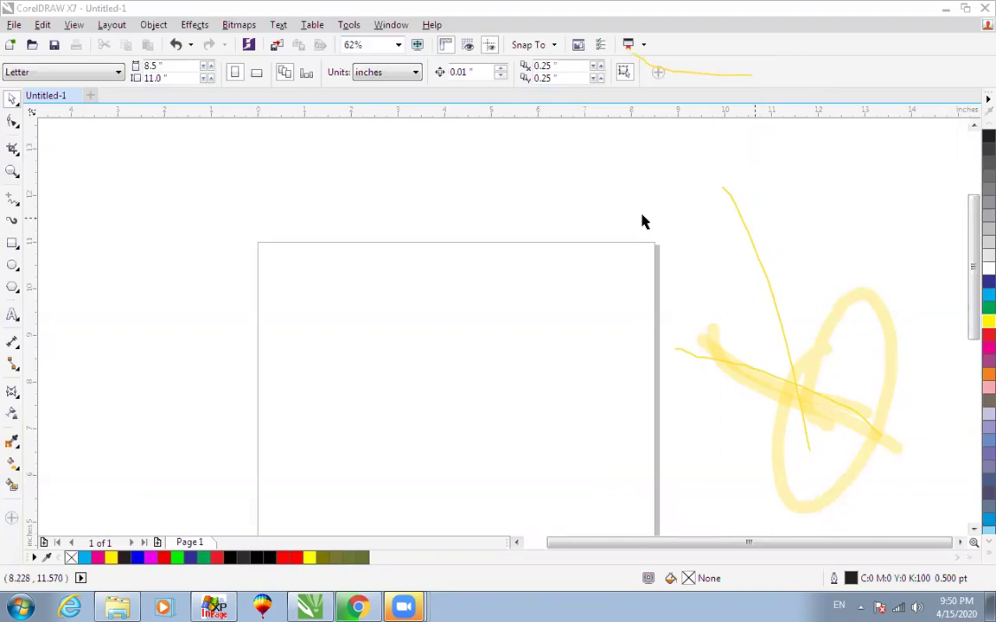
Draw a rectangle and fill it dark maroon (C44 M100 Y51 K50).
{"action": "left_click", "coordinate": [13, 243]}
{"action": "mouse_move", "coordinate": [334, 284]}
{"action": "left_mouse_down"}
{"action": "mouse_move", "coordinate": [428, 326]}
{"action": "mouse_move", "coordinate": [525, 395]}
{"action": "left_mouse_up"}
{"action": "key", "text": "space"}
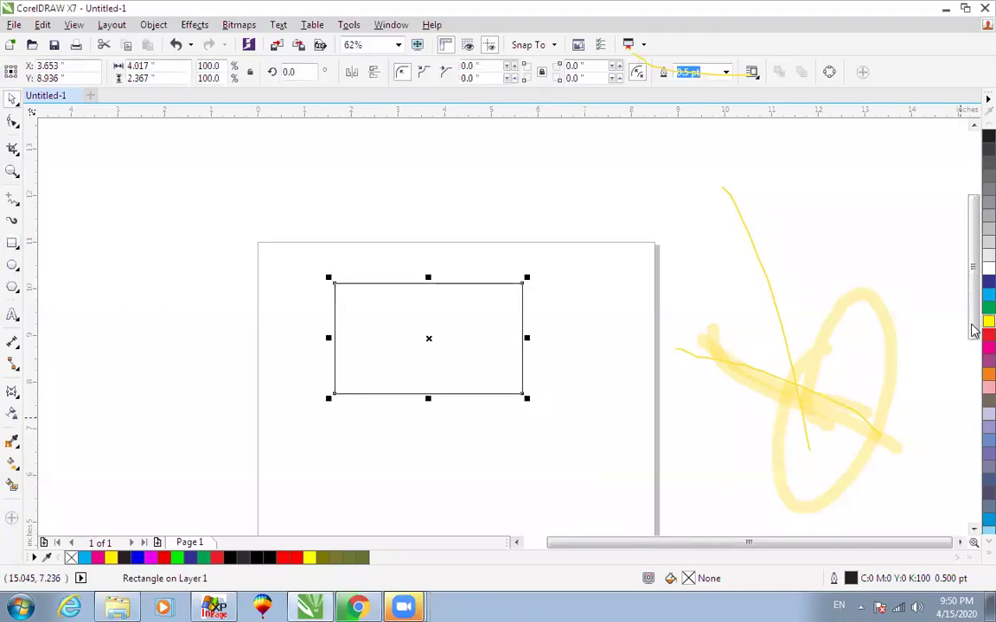
{"action": "left_click", "coordinate": [987, 347]}
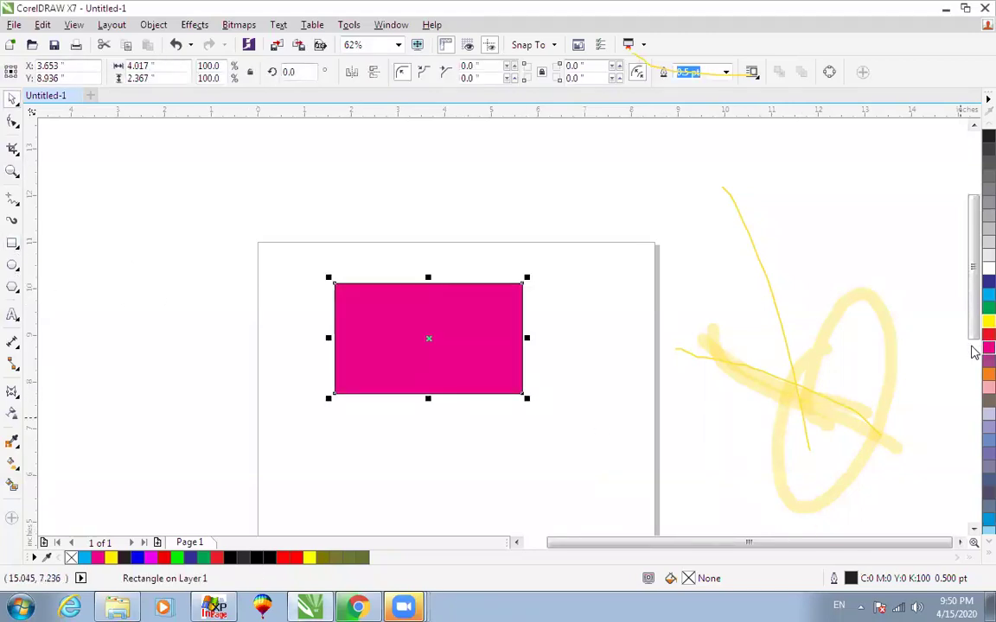
{"action": "double_click", "coordinate": [688, 578]}
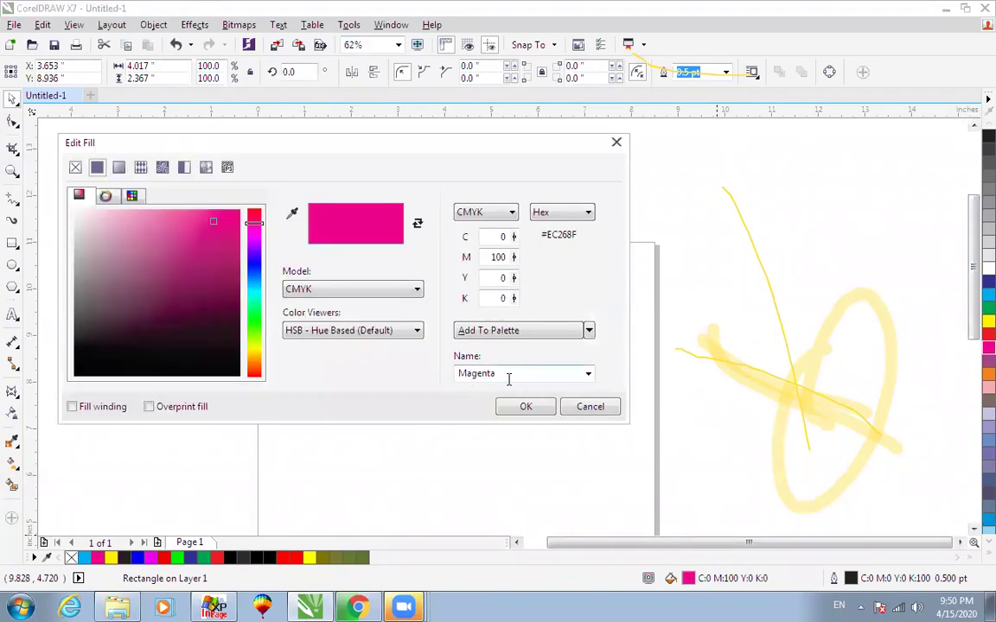
{"action": "left_click_drag", "start_coordinate": [213, 225], "coordinate": [227, 304]}
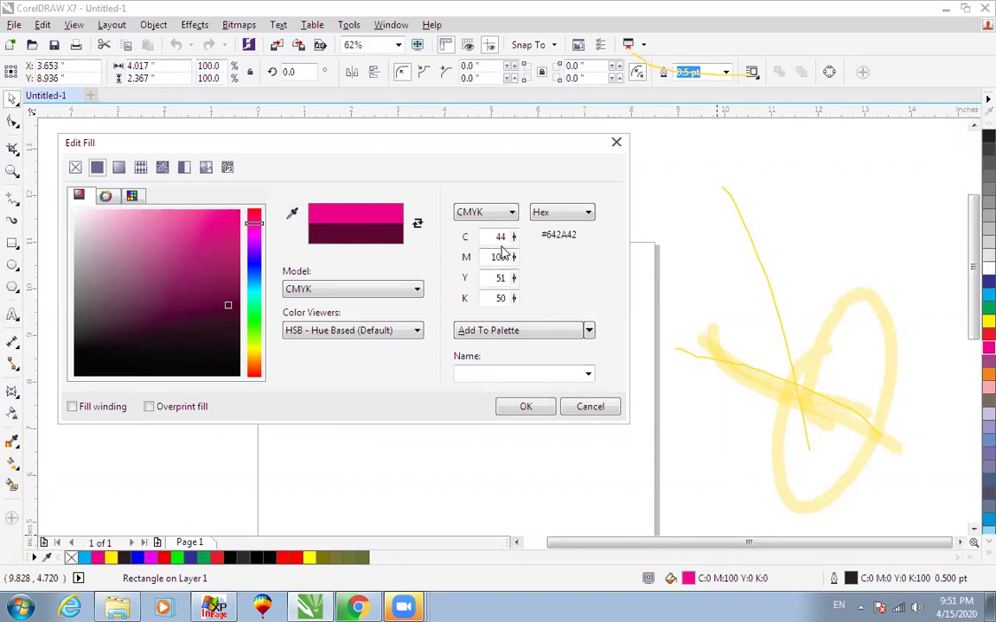
{"action": "left_click", "coordinate": [526, 407]}
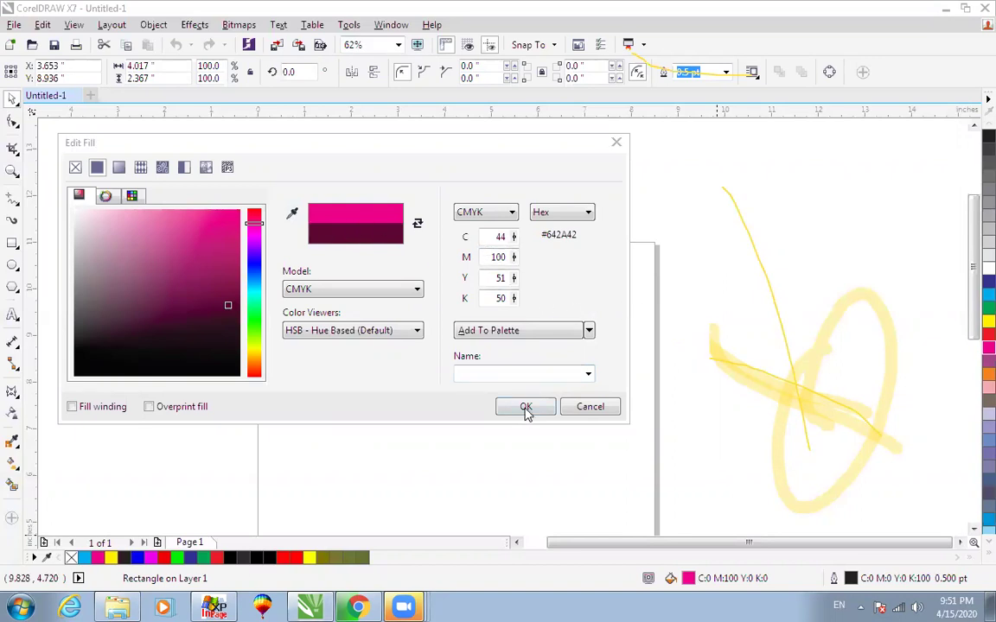
Place a copy below it and fill the copy orange (C0 M60 Y100 K0).
{"action": "left_click_drag", "start_coordinate": [437, 340], "coordinate": [469, 468]}
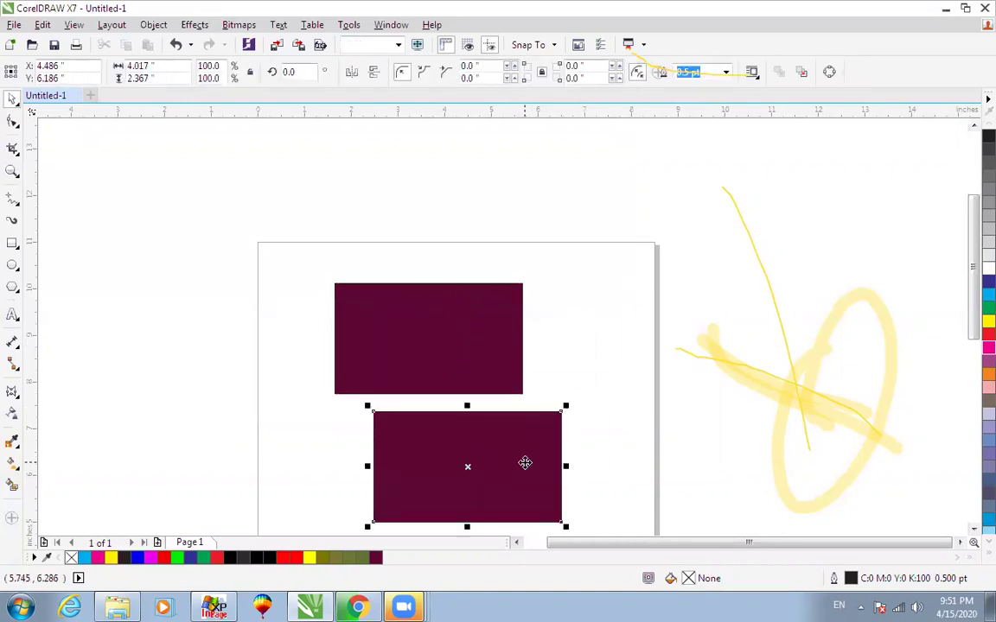
{"action": "double_click", "coordinate": [688, 581]}
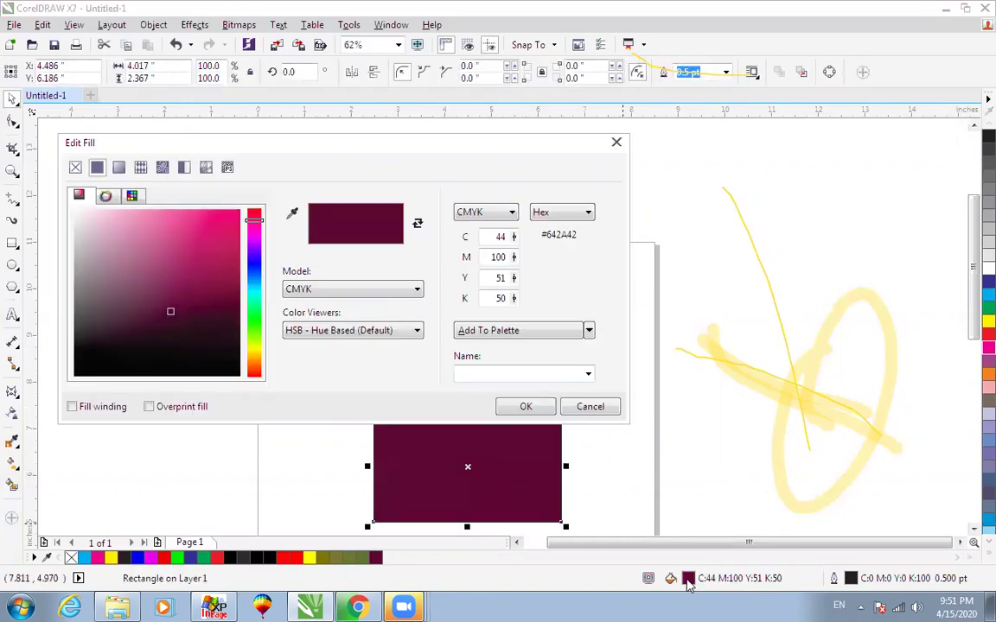
{"action": "left_click", "coordinate": [494, 374]}
{"action": "double_click", "coordinate": [494, 237]}
{"action": "type", "text": "0"}
{"action": "left_click", "coordinate": [602, 410]}
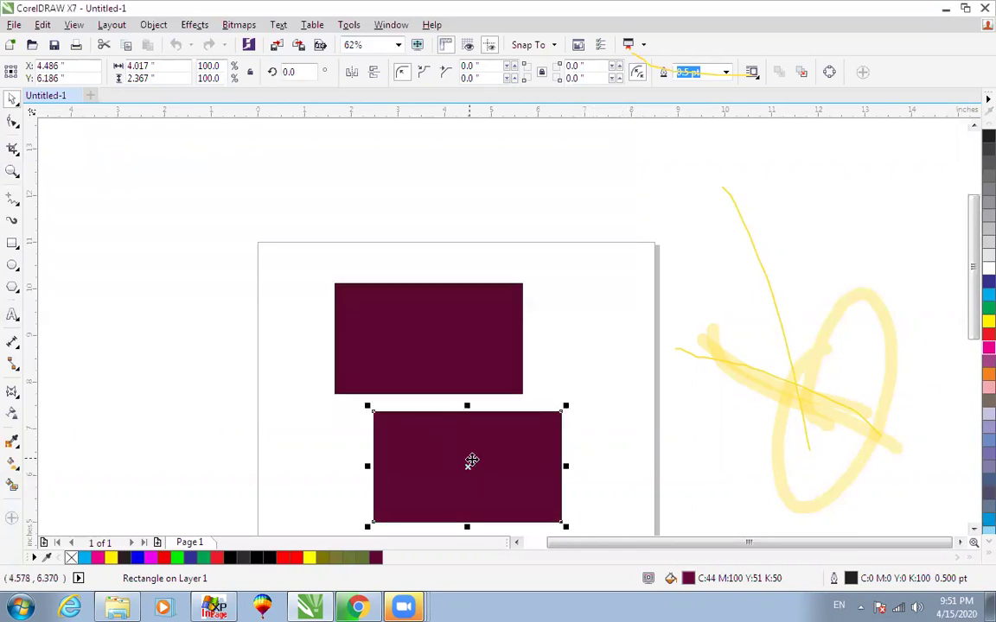
{"action": "left_click", "coordinate": [988, 374]}
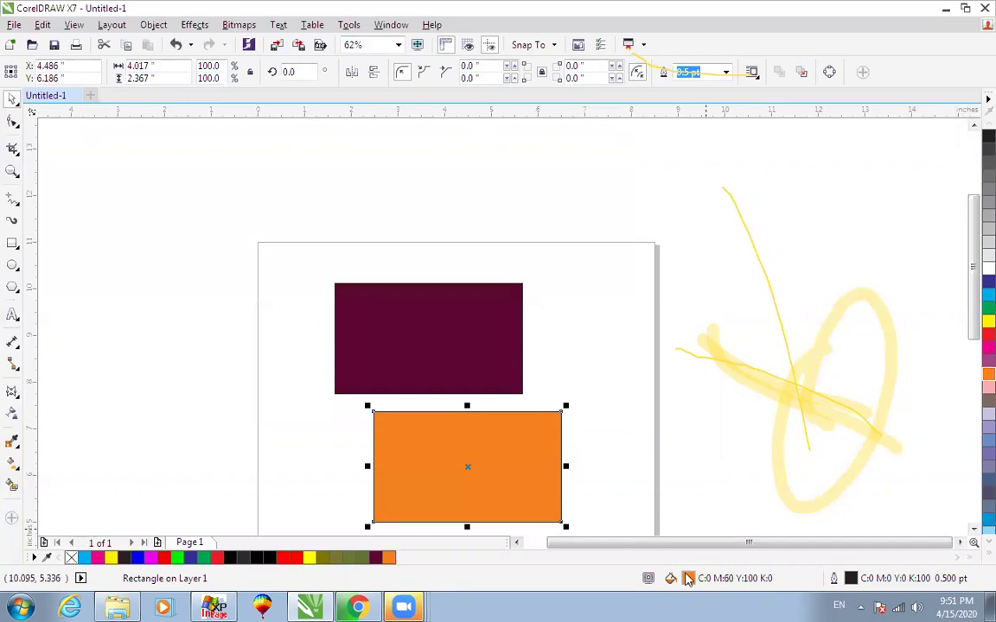
Pick dark brown #38302B (C59 M70 Y76 K81) in the orange rectangle's fill editor.
{"action": "double_click", "coordinate": [688, 578]}
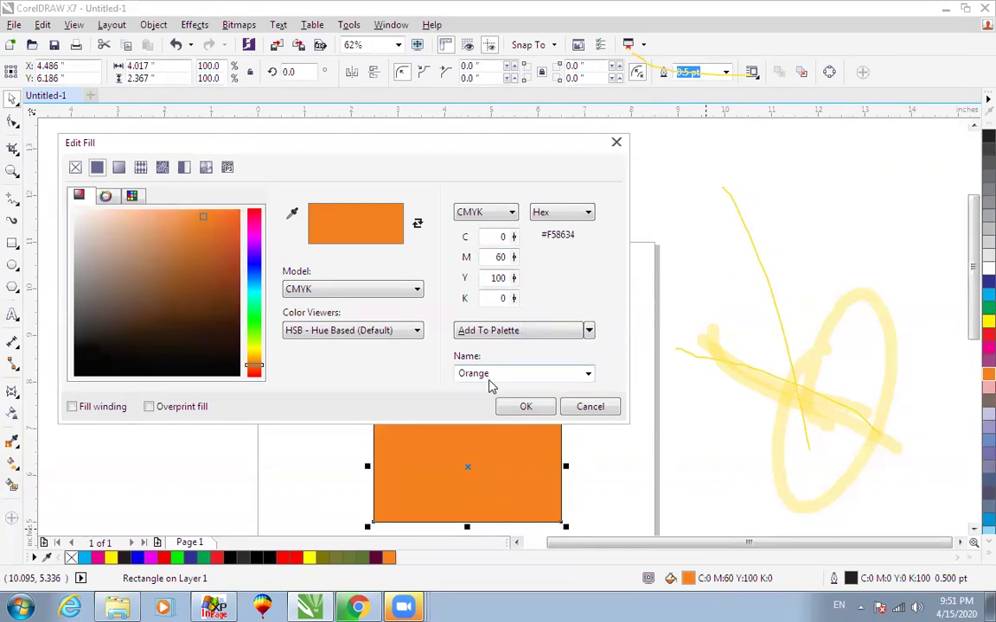
{"action": "left_click", "coordinate": [230, 328]}
{"action": "left_click_drag", "start_coordinate": [218, 300], "coordinate": [127, 238]}
{"action": "left_click_drag", "start_coordinate": [162, 294], "coordinate": [197, 341]}
{"action": "left_click", "coordinate": [220, 363]}
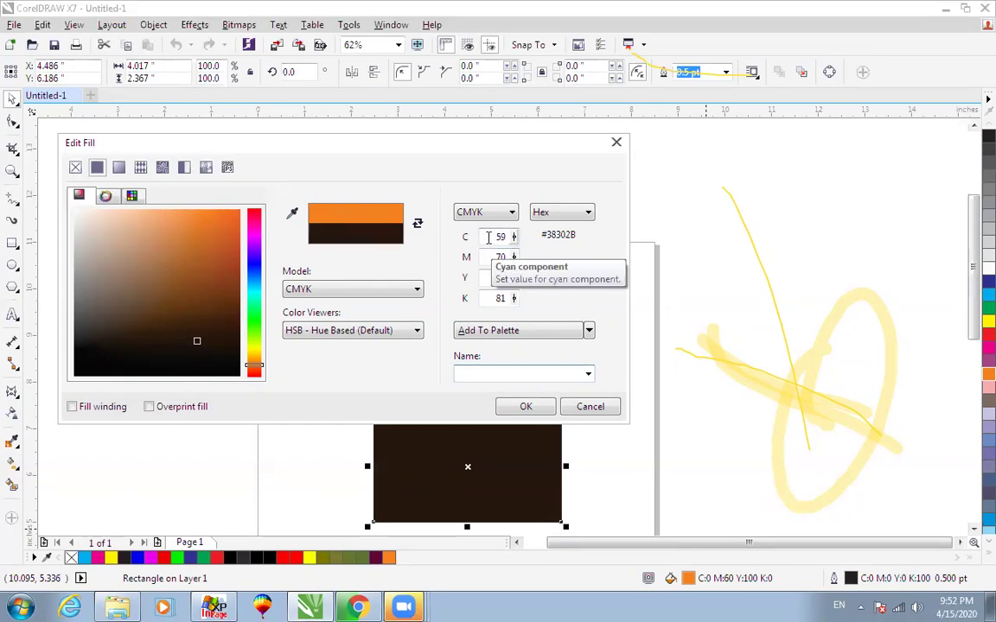
{"action": "left_click", "coordinate": [486, 213]}
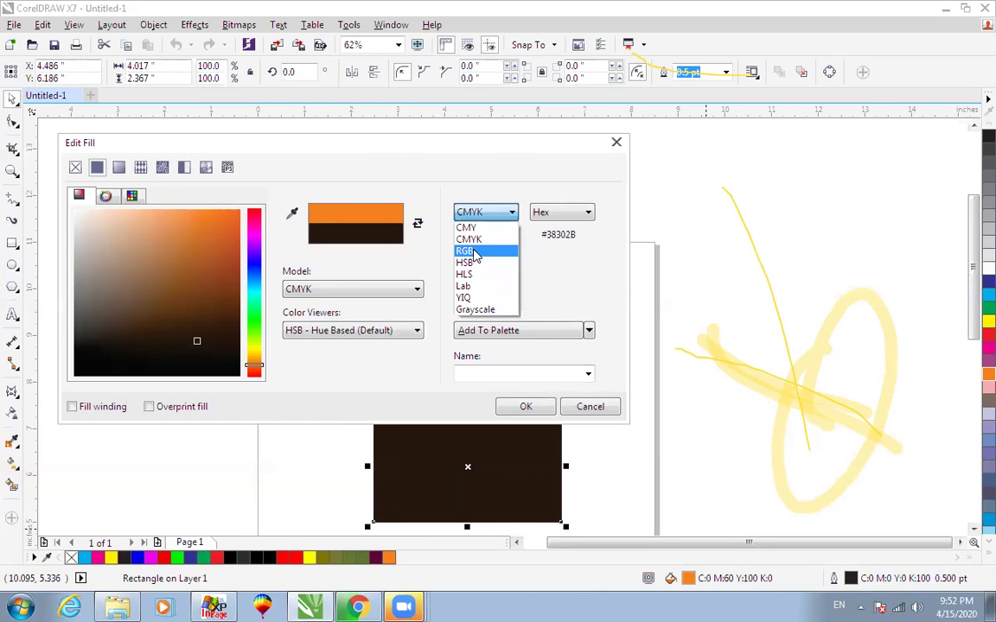
Apply the dark brown fill to the lower rectangle, viewing it in RGB.
{"action": "left_click", "coordinate": [473, 251]}
{"action": "left_click", "coordinate": [525, 406]}
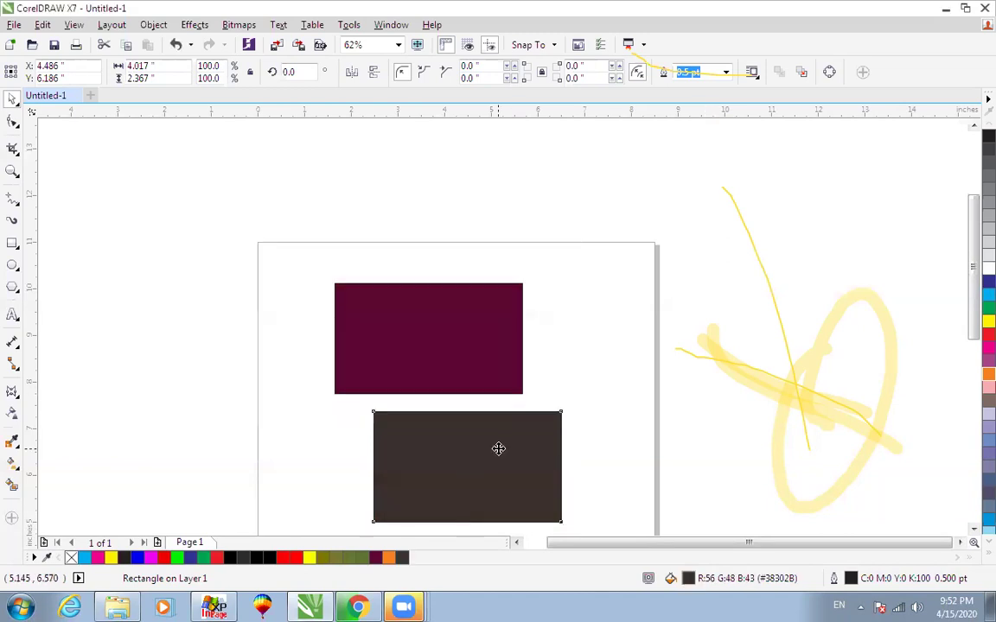
{"action": "double_click", "coordinate": [690, 579]}
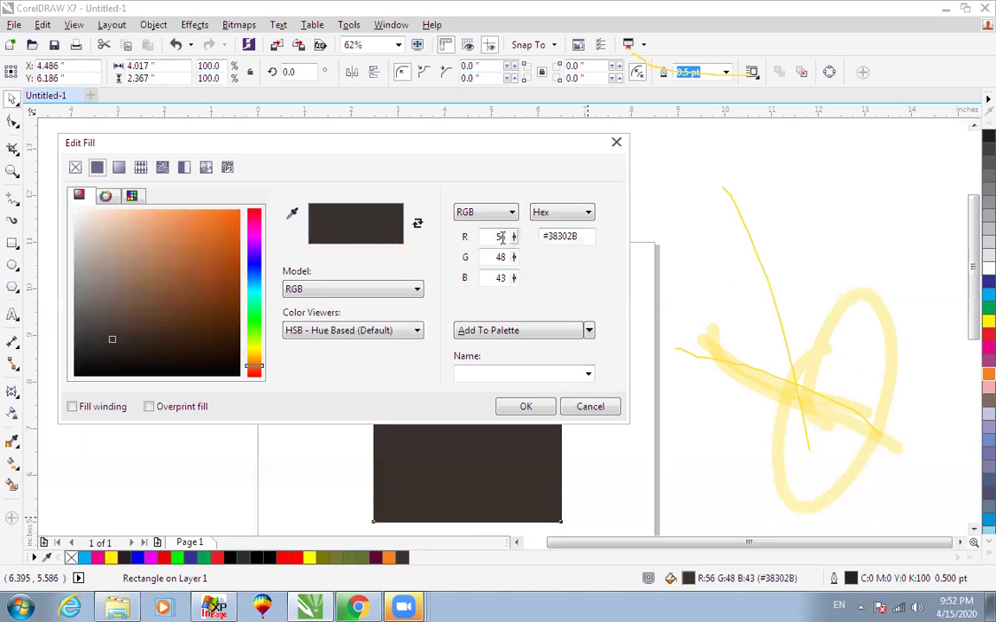
{"action": "left_click", "coordinate": [486, 213]}
{"action": "left_click", "coordinate": [474, 239]}
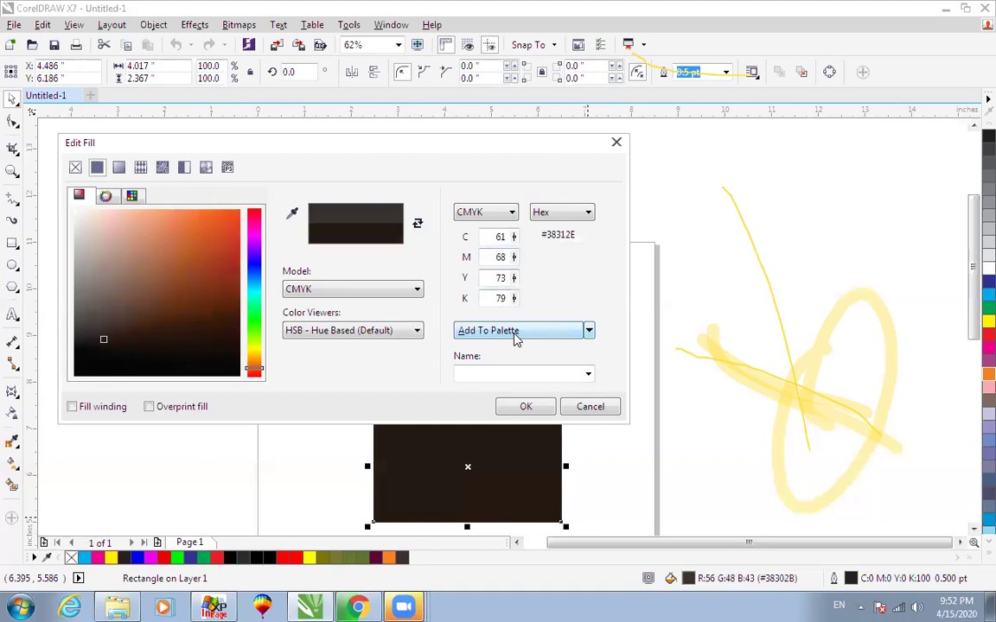
{"action": "left_click", "coordinate": [601, 413]}
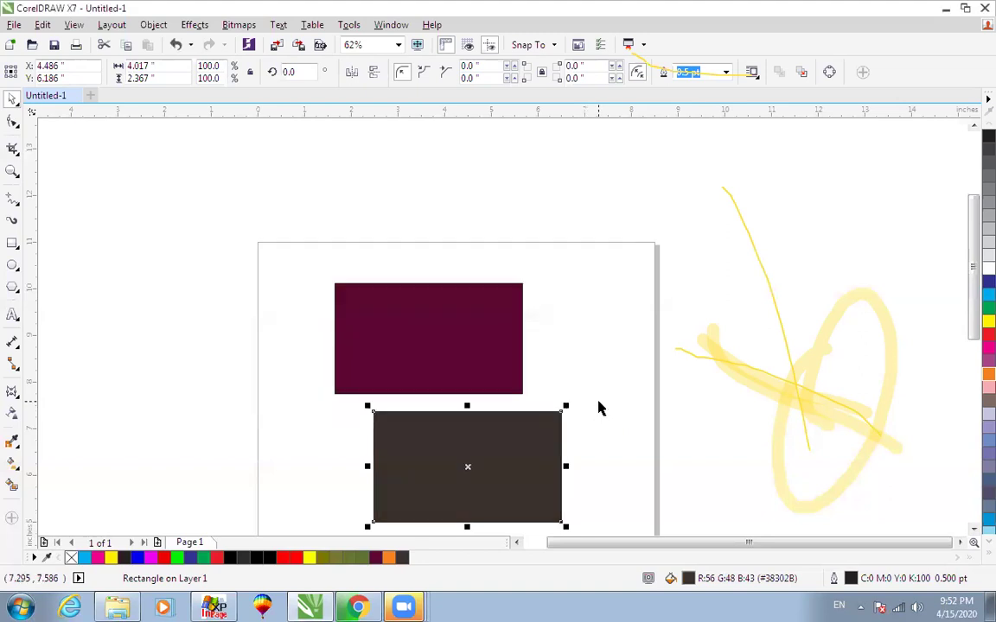
Delete both the dark brown and maroon rectangles.
{"action": "key", "text": "Delete"}
{"action": "left_click", "coordinate": [469, 350]}
{"action": "key", "text": "Delete"}
{"action": "scroll", "coordinate": [470, 357], "scroll_direction": "down", "scroll_amount": 2}
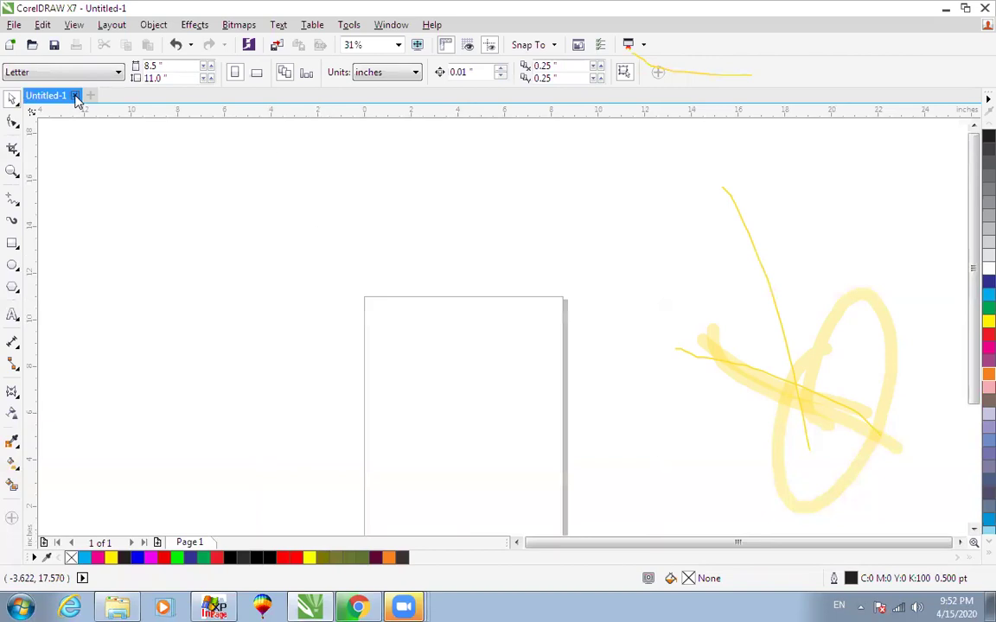
Close the document without saving, start a new one, and draw a wide rectangle.
{"action": "left_click", "coordinate": [76, 95]}
{"action": "left_click", "coordinate": [496, 327]}
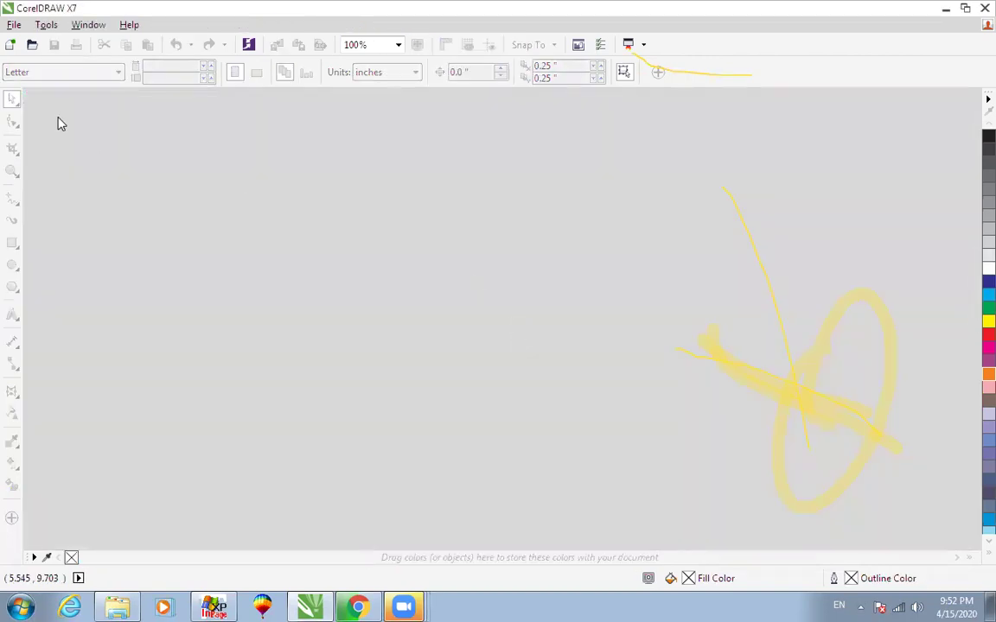
{"action": "key", "text": "ctrl+n"}
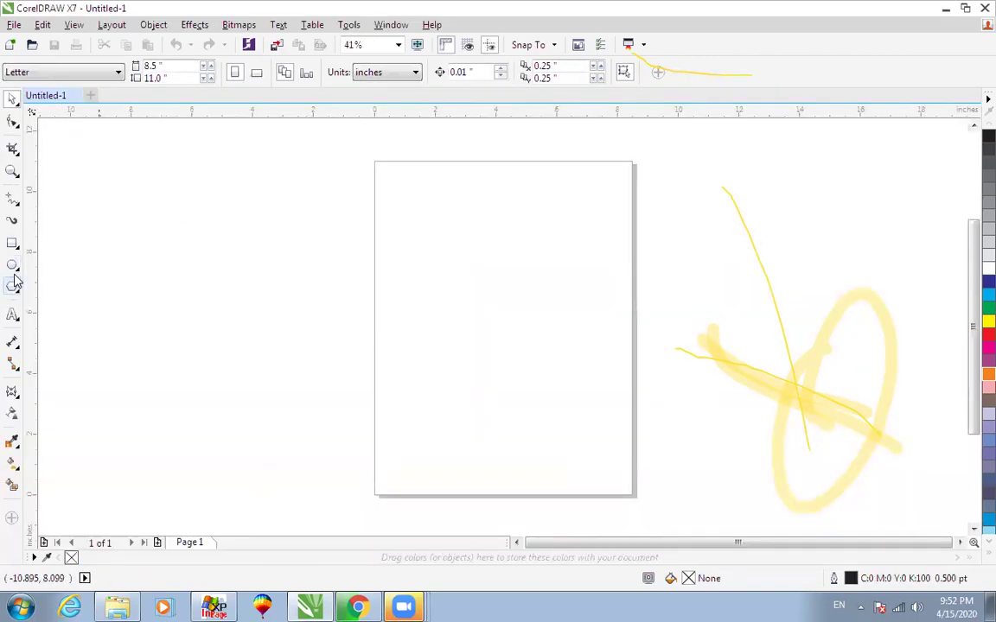
{"action": "left_click", "coordinate": [12, 243]}
{"action": "left_click_drag", "start_coordinate": [414, 235], "coordinate": [599, 292]}
Convert the rectangle to curves with Ctrl+Q and bend its bottom edge upward into an arch.
{"action": "key", "text": "shift+F2"}
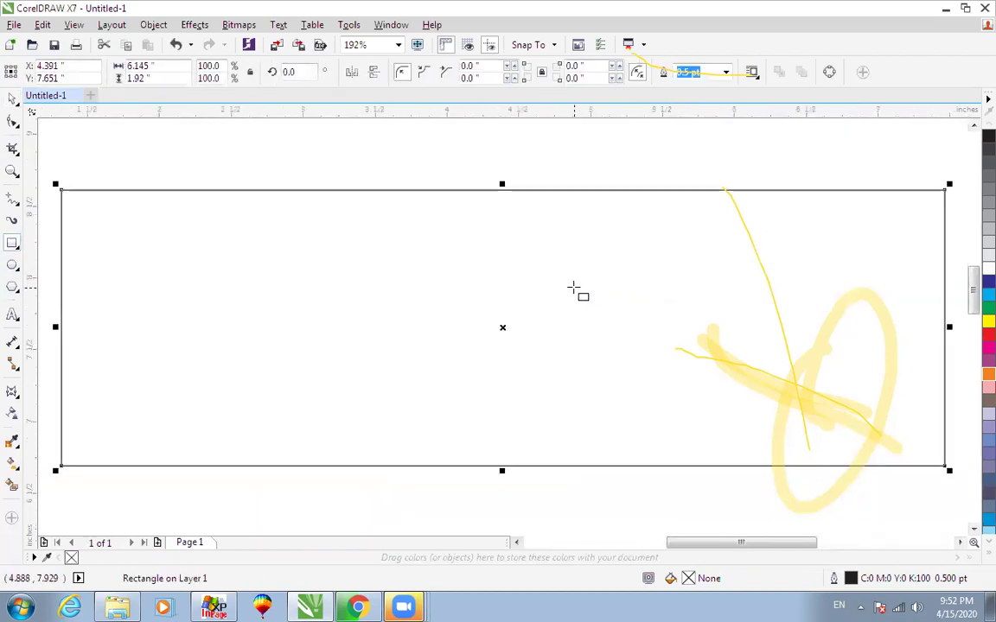
{"action": "key", "text": "F10"}
{"action": "scroll", "coordinate": [461, 203], "scroll_direction": "down", "scroll_amount": 2}
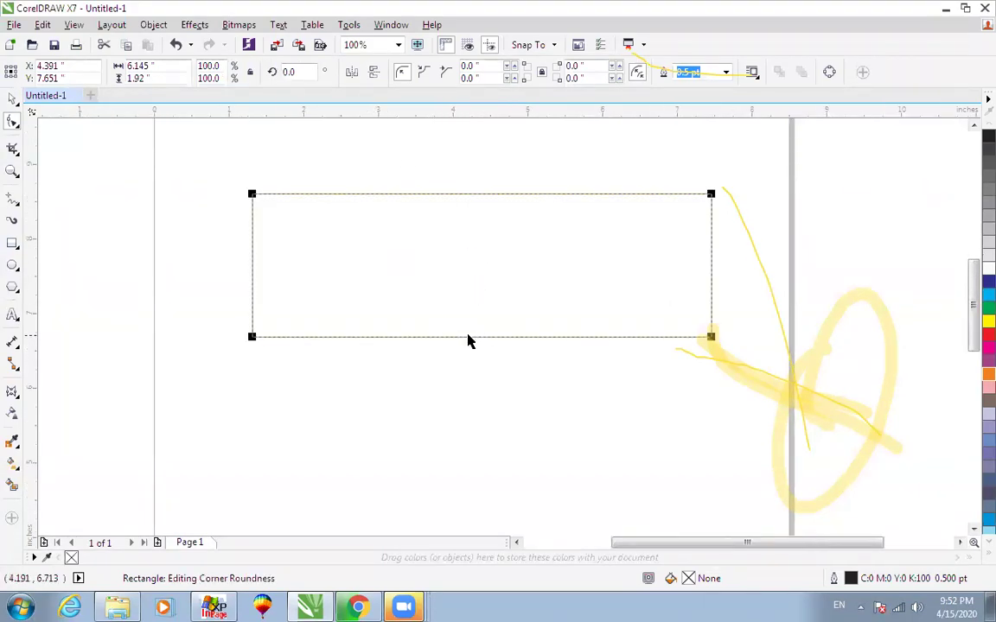
{"action": "key", "text": "space"}
{"action": "key", "text": "ctrl+q"}
{"action": "key", "text": "space"}
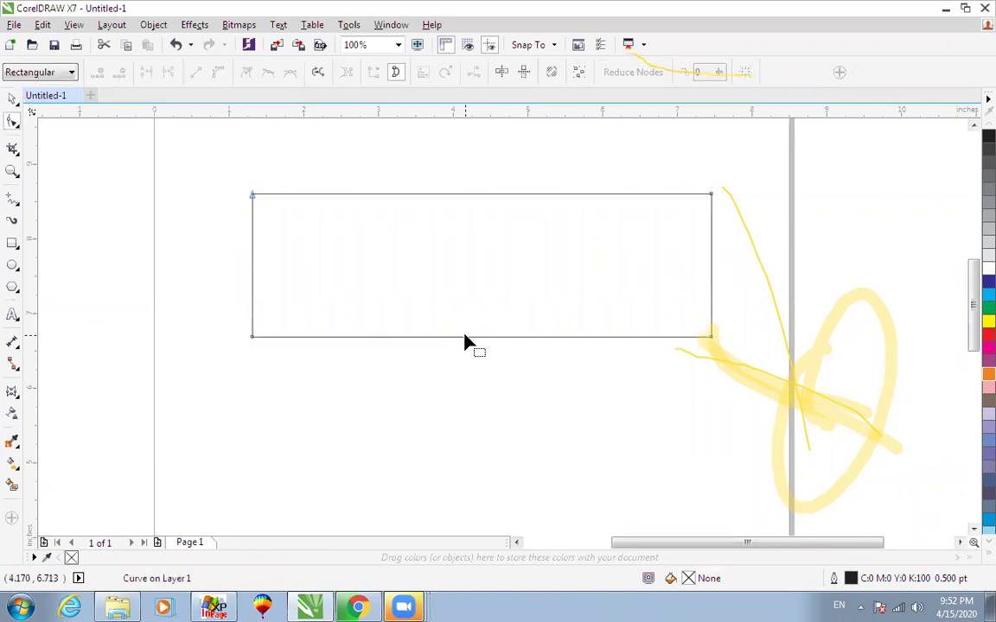
{"action": "left_click", "coordinate": [464, 338]}
{"action": "left_click_drag", "start_coordinate": [483, 338], "coordinate": [484, 282]}
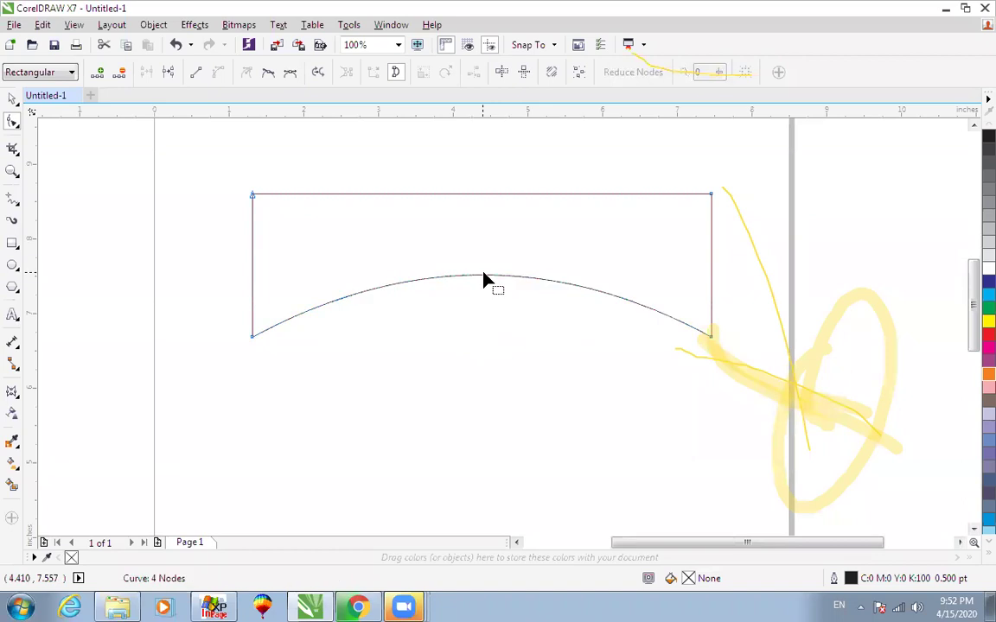
{"action": "key", "text": "space"}
Enlarge the arched shape to about 130%, 8.02 × 2.506 in.
{"action": "scroll", "coordinate": [480, 288], "scroll_direction": "down", "scroll_amount": 2}
{"action": "scroll", "coordinate": [729, 448], "scroll_direction": "up", "scroll_amount": 1}
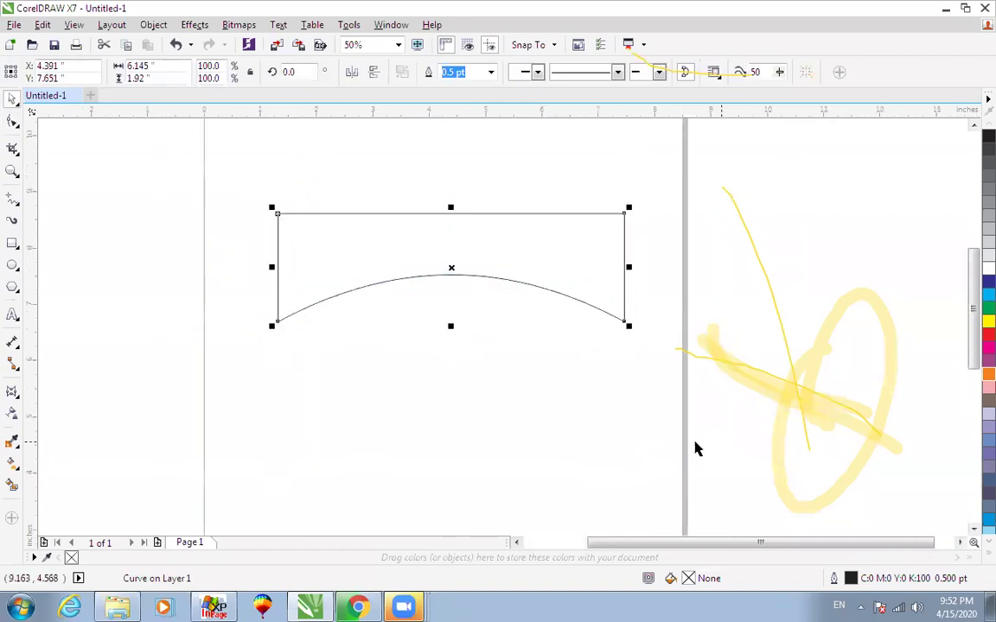
{"action": "scroll", "coordinate": [490, 360], "scroll_direction": "down", "scroll_amount": 2}
{"action": "scroll", "coordinate": [491, 328], "scroll_direction": "up", "scroll_amount": 2}
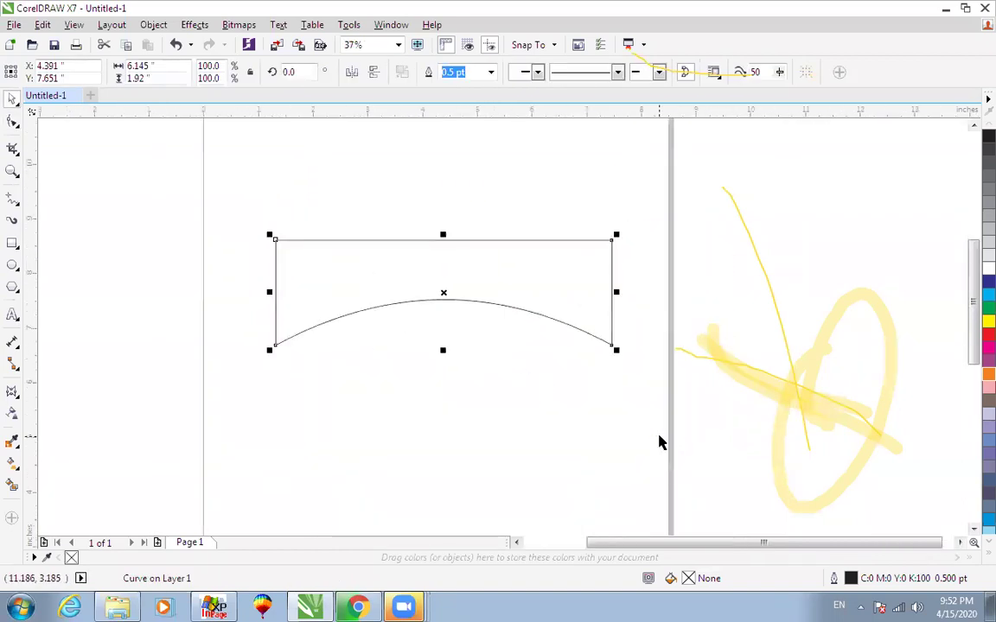
{"action": "left_click_drag", "start_coordinate": [621, 350], "coordinate": [666, 405]}
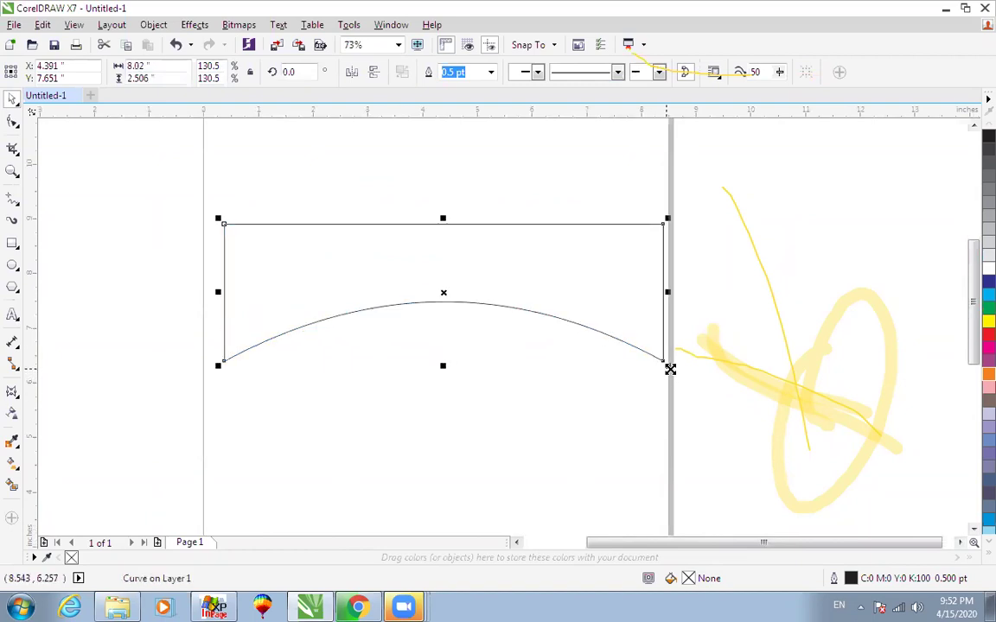
Shrink the arched shape to about 122.7% and briefly show the Envelope docker.
{"action": "left_click_drag", "start_coordinate": [669, 364], "coordinate": [662, 367]}
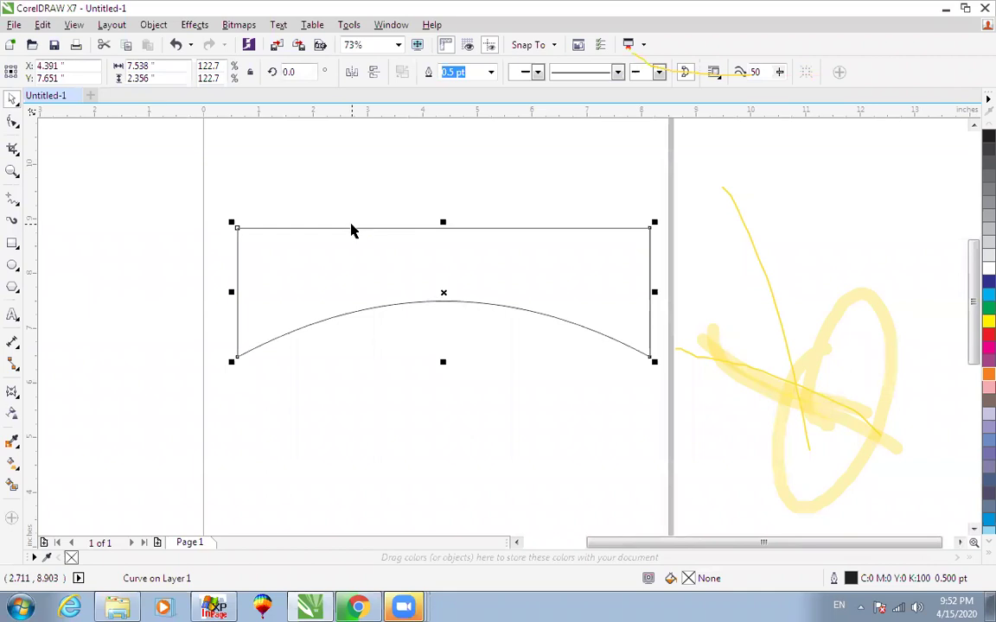
{"action": "key", "text": "ctrl+F7"}
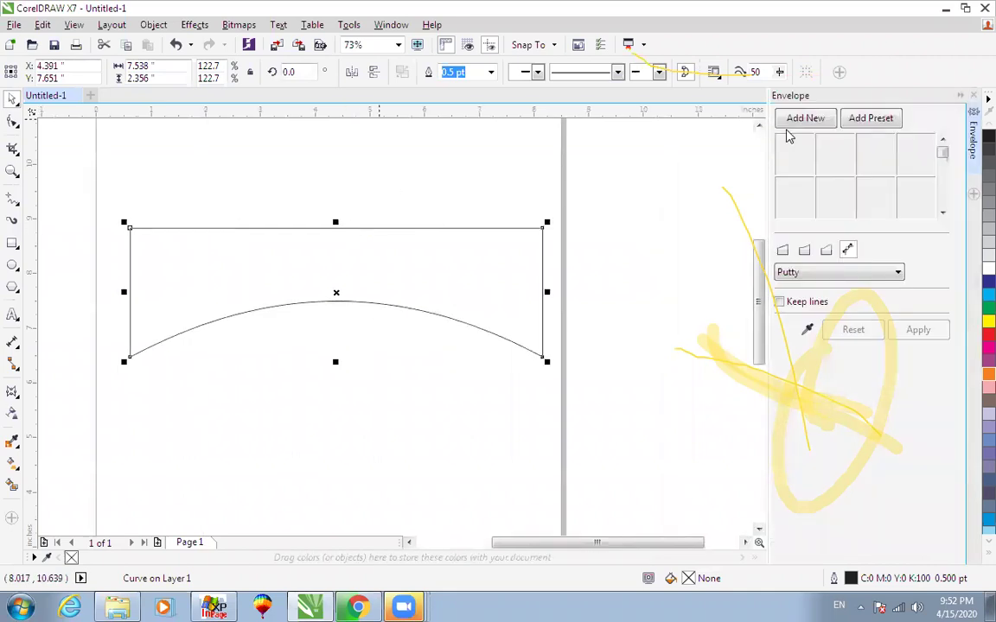
{"action": "left_click", "coordinate": [973, 96]}
With nothing selected, open and close the Envelope docker again.
{"action": "left_click", "coordinate": [736, 233]}
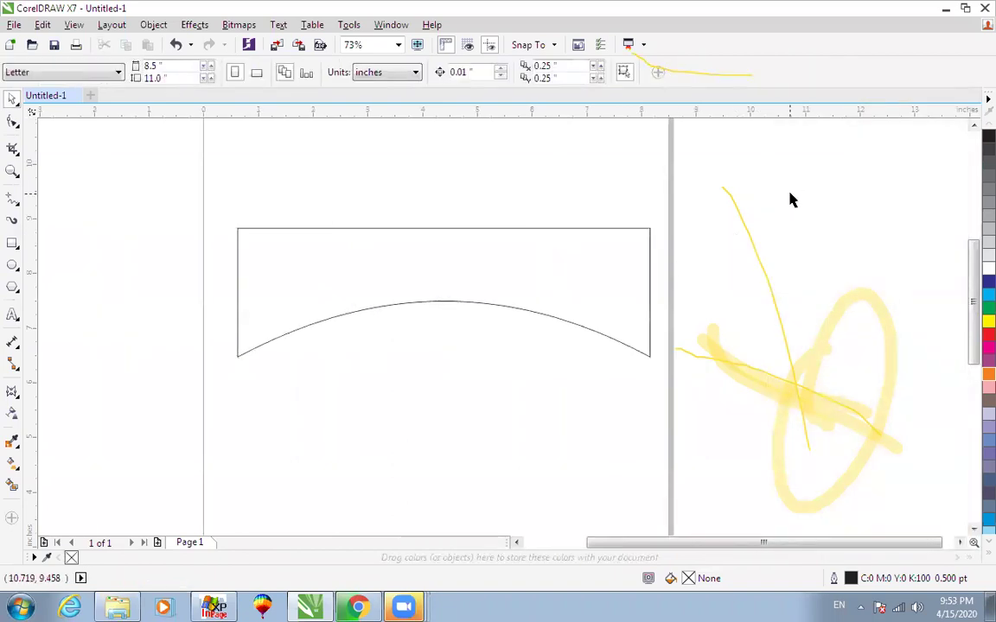
{"action": "key", "text": "ctrl+F7"}
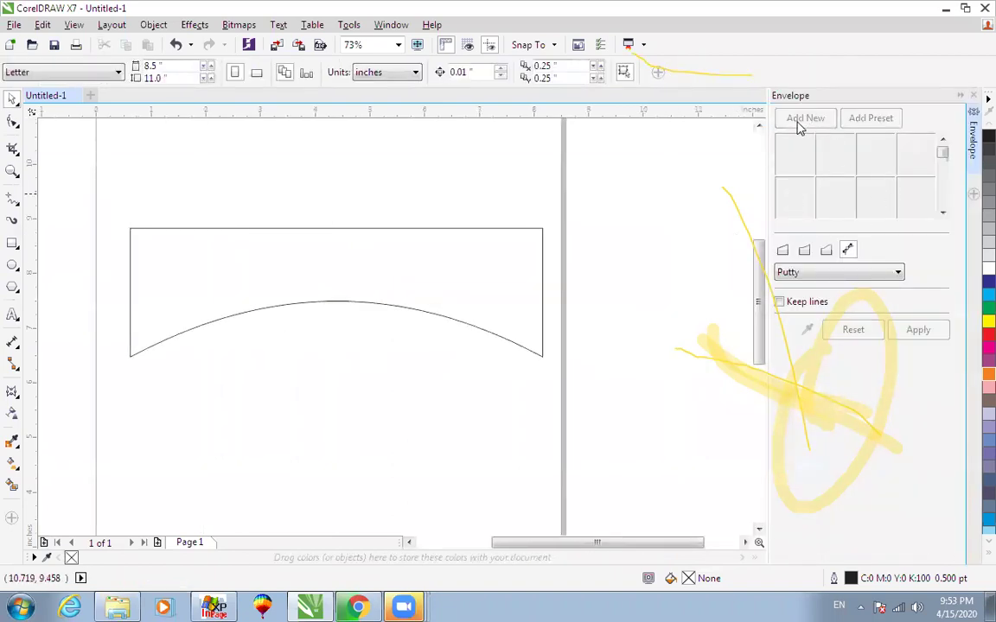
{"action": "left_click", "coordinate": [974, 96]}
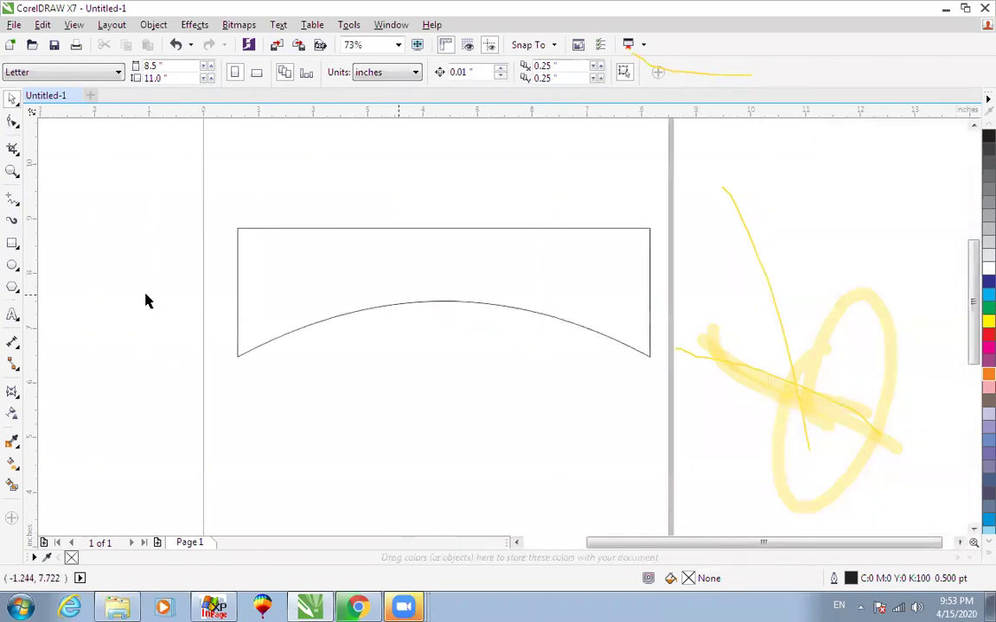
{"action": "left_click", "coordinate": [19, 295]}
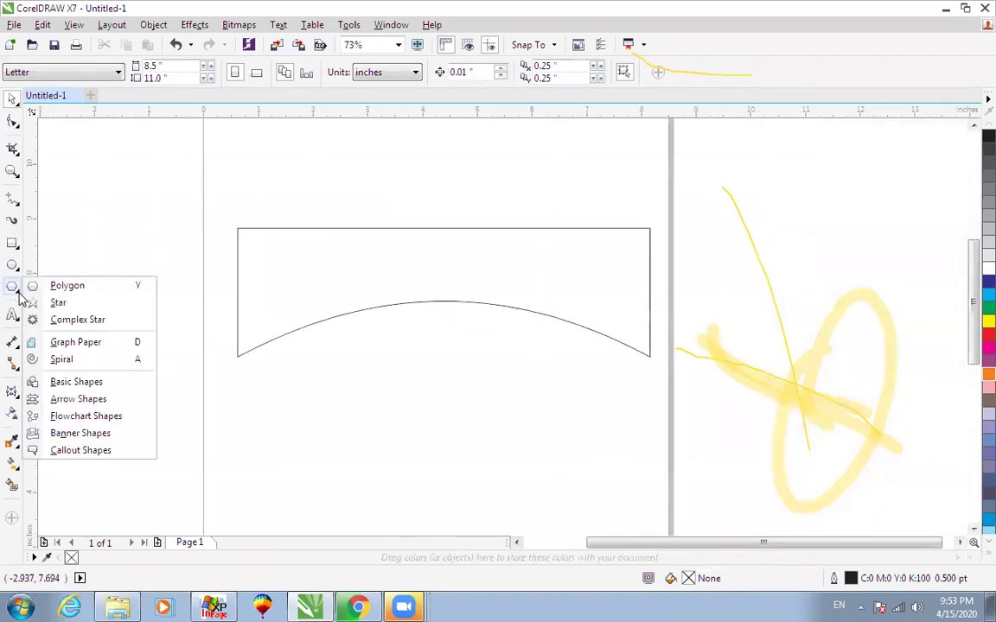
{"action": "mouse_move", "coordinate": [16, 345]}
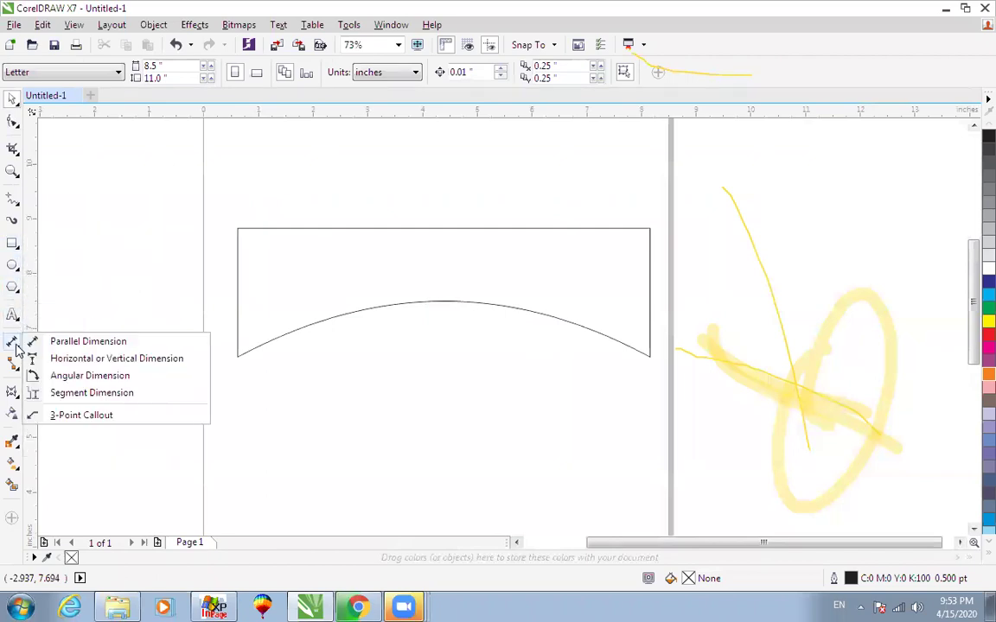
{"action": "mouse_move", "coordinate": [13, 393]}
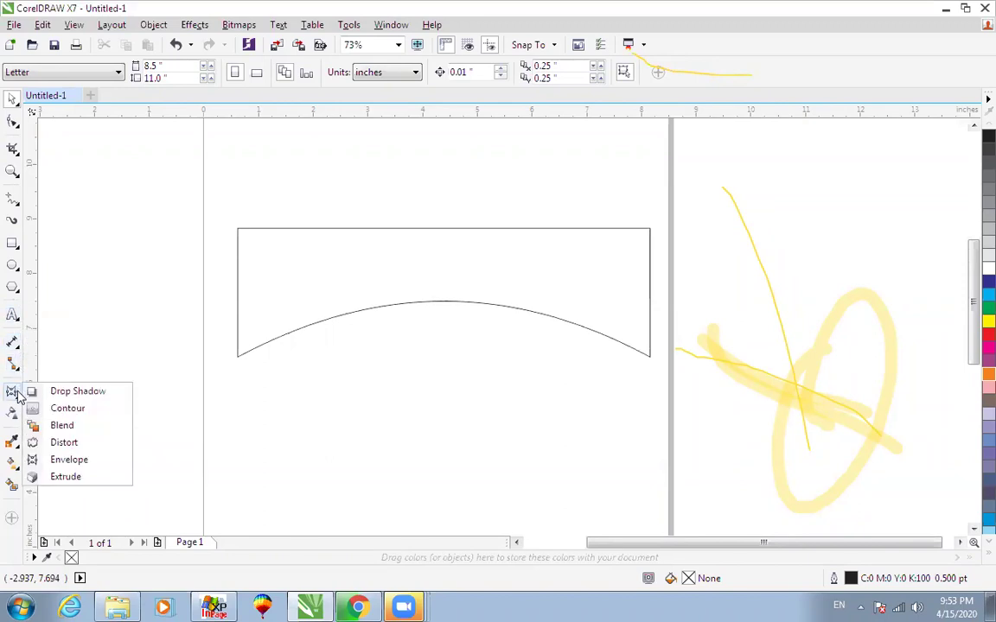
{"action": "left_click", "coordinate": [86, 461]}
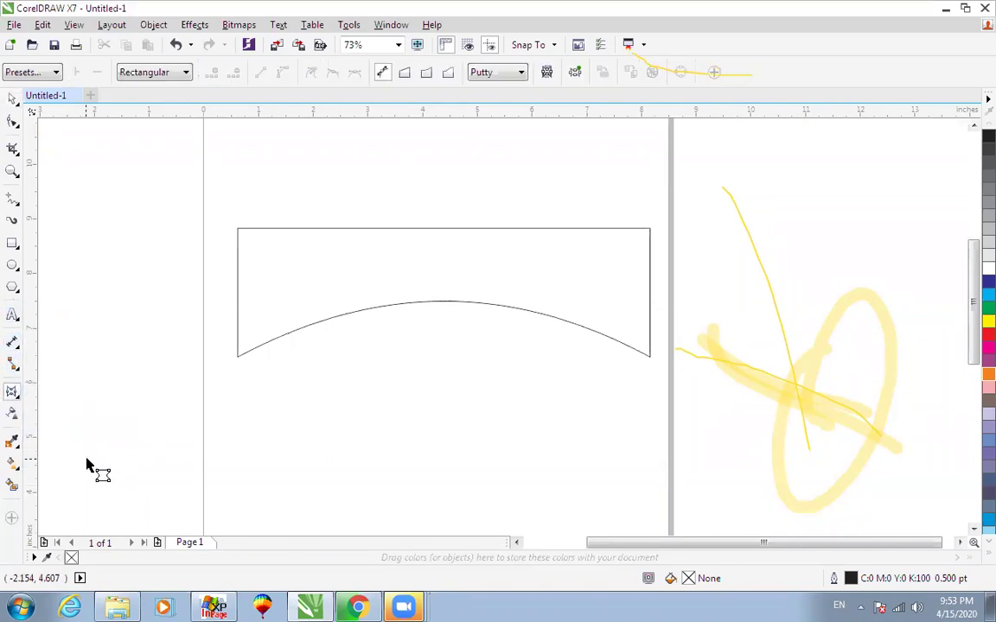
{"action": "left_click", "coordinate": [405, 74]}
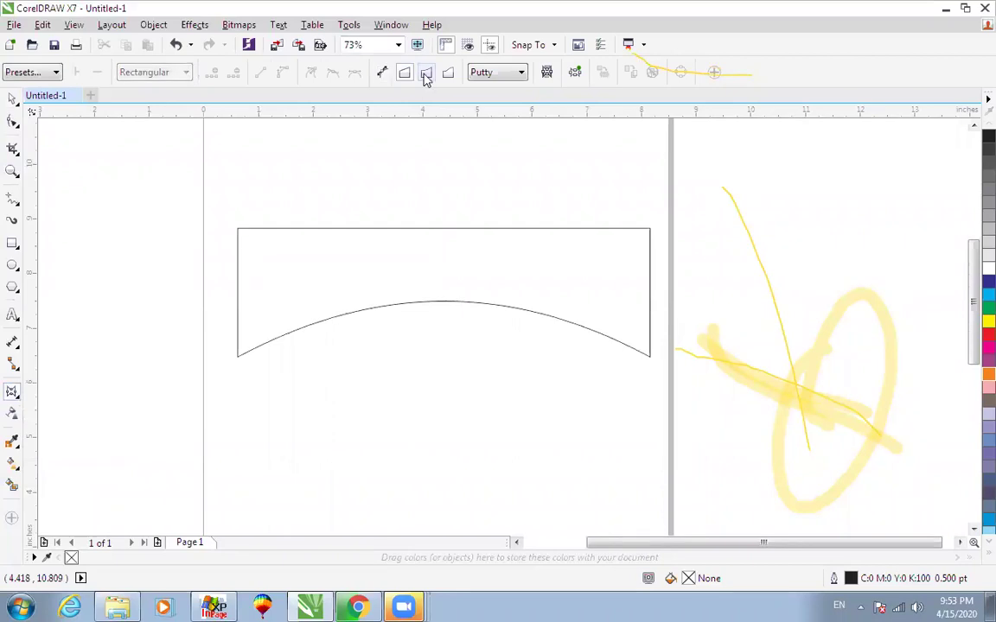
{"action": "left_click", "coordinate": [447, 75]}
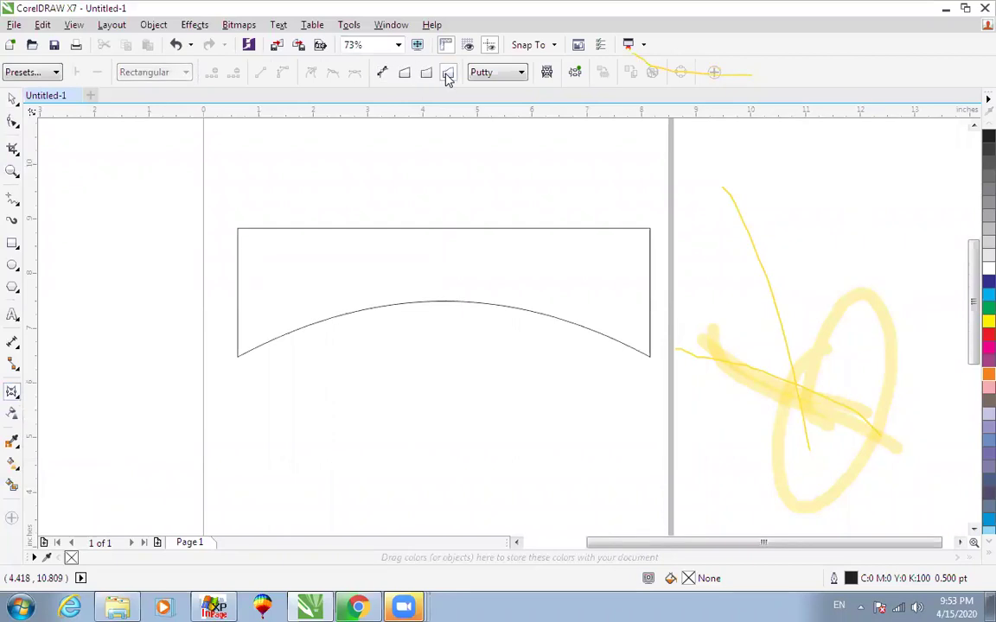
{"action": "left_click", "coordinate": [15, 100]}
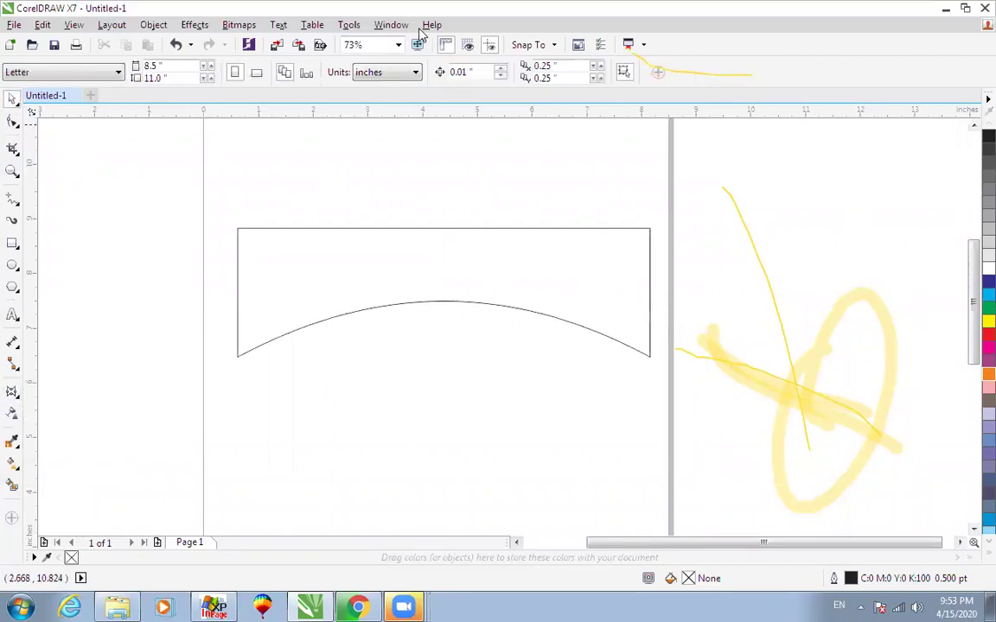
Browse the Window menu's docker options, then dismiss the menu.
{"action": "left_click", "coordinate": [409, 229]}
{"action": "left_click", "coordinate": [412, 181]}
{"action": "left_click", "coordinate": [391, 25]}
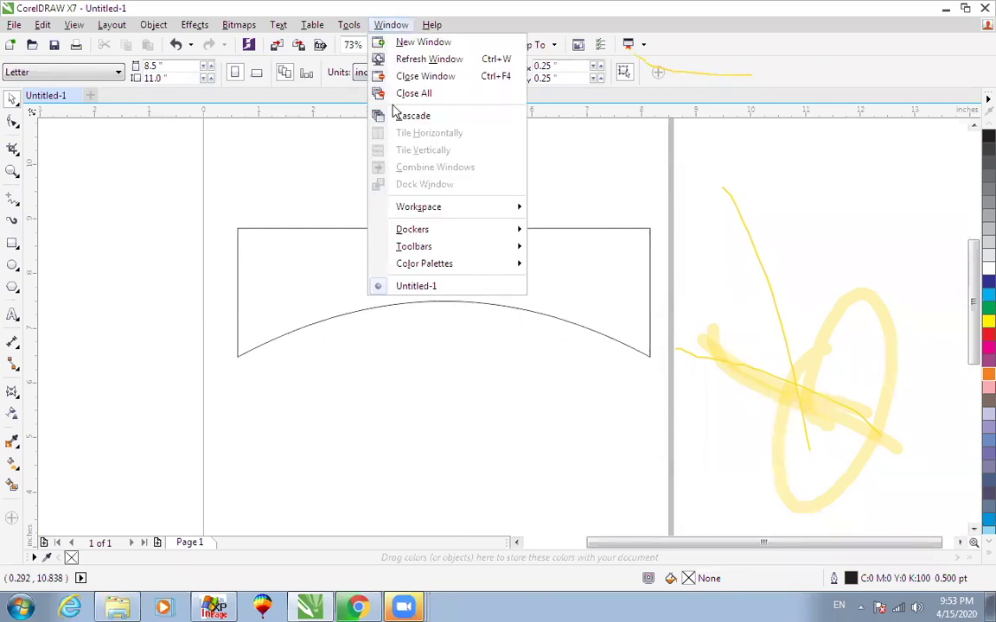
{"action": "mouse_move", "coordinate": [403, 234]}
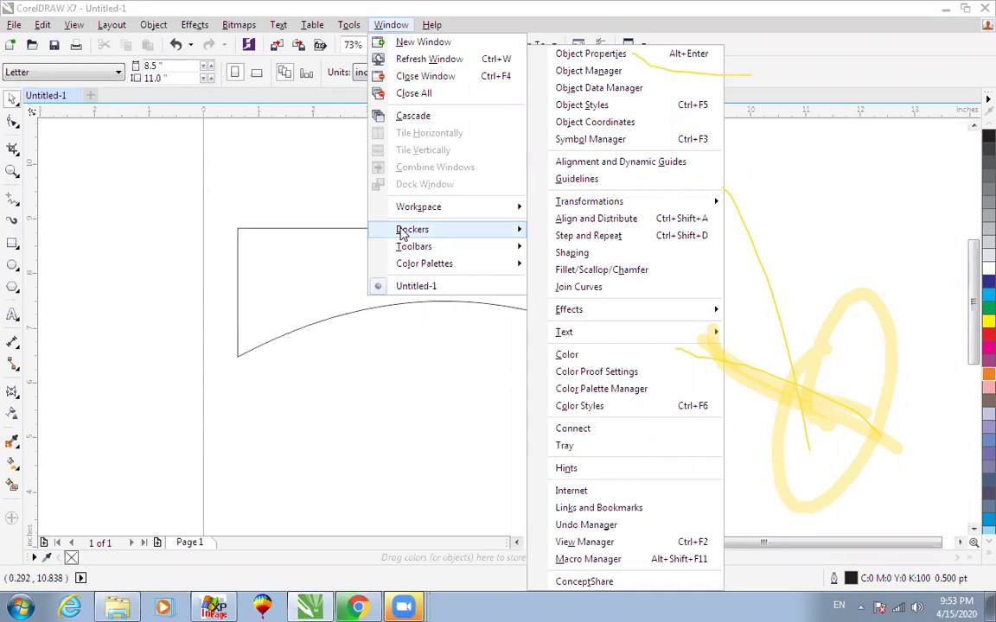
{"action": "left_click", "coordinate": [851, 62]}
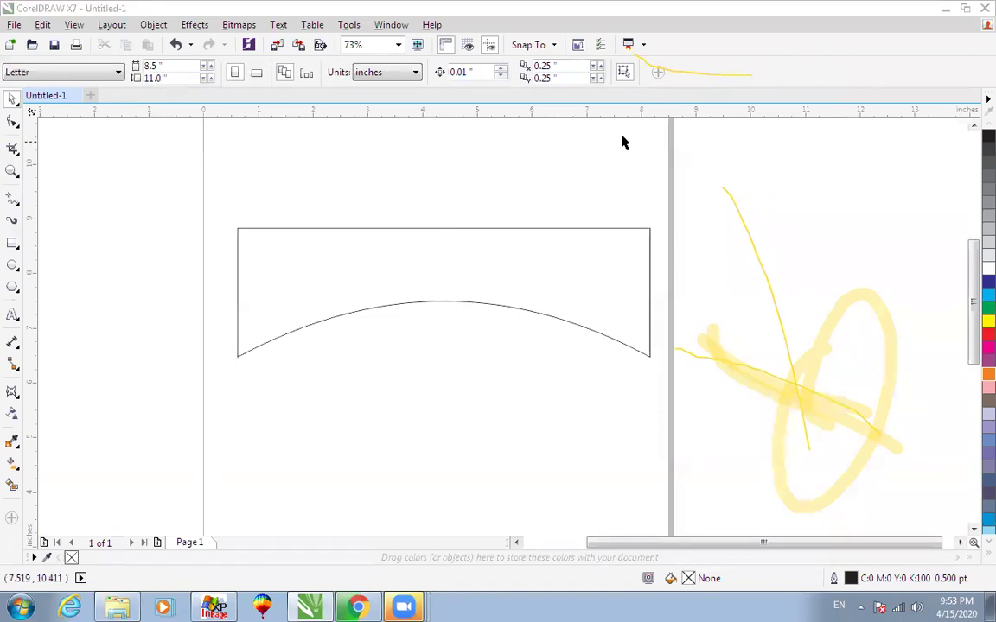
Show the Window > Dockers > Effects list with Envelope, Blend, Contour and Extrude.
{"action": "left_click", "coordinate": [536, 227]}
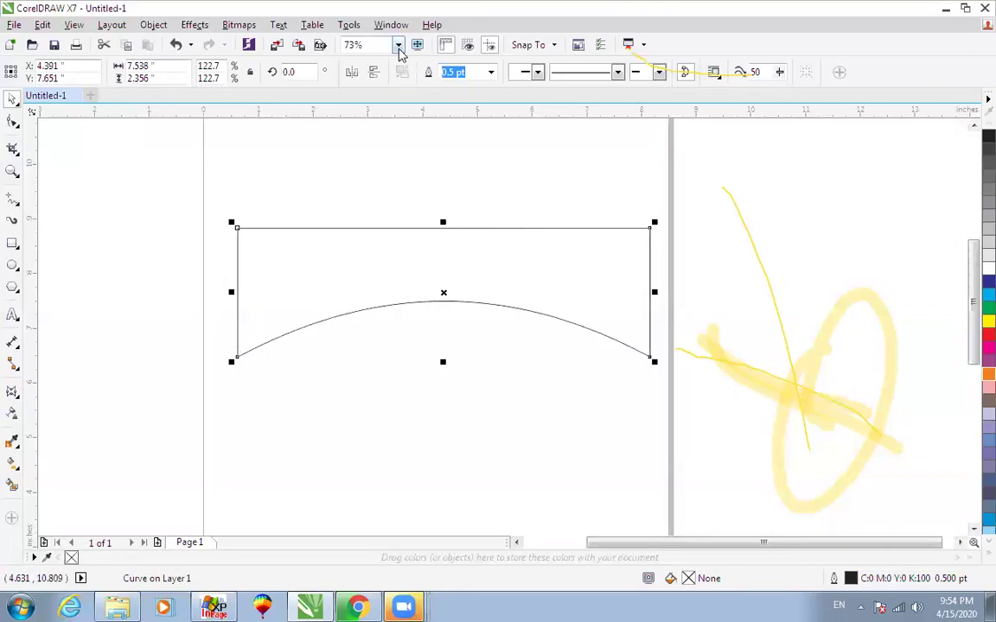
{"action": "left_click", "coordinate": [368, 130]}
{"action": "left_click", "coordinate": [391, 25]}
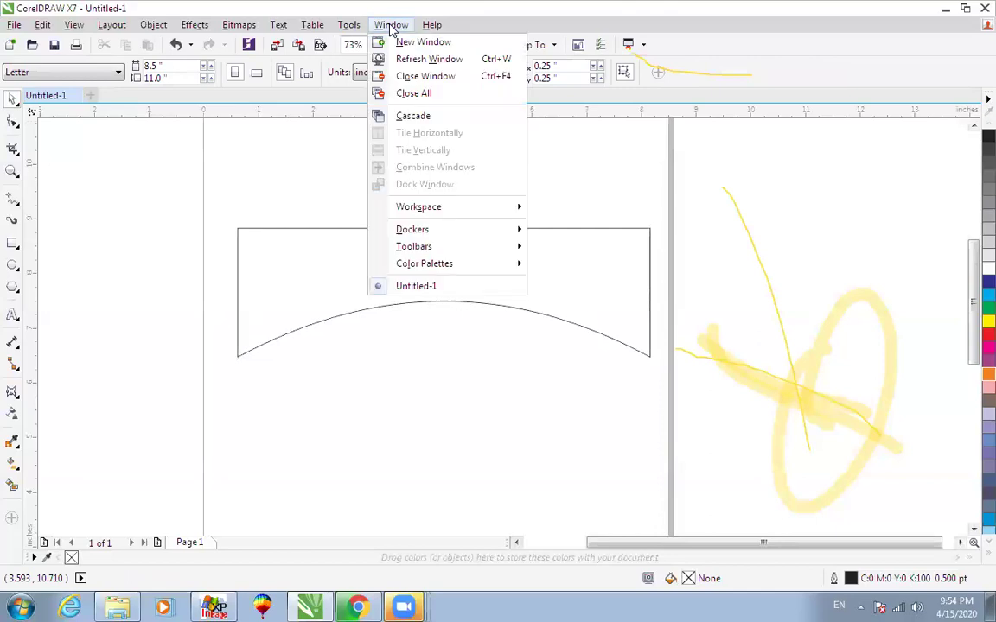
{"action": "mouse_move", "coordinate": [416, 232]}
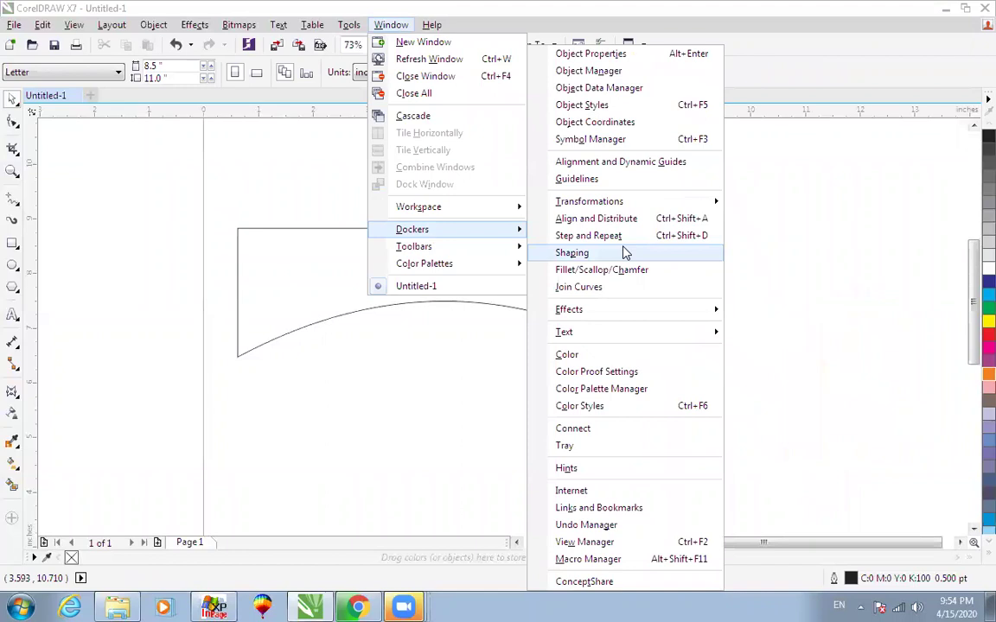
{"action": "mouse_move", "coordinate": [620, 316]}
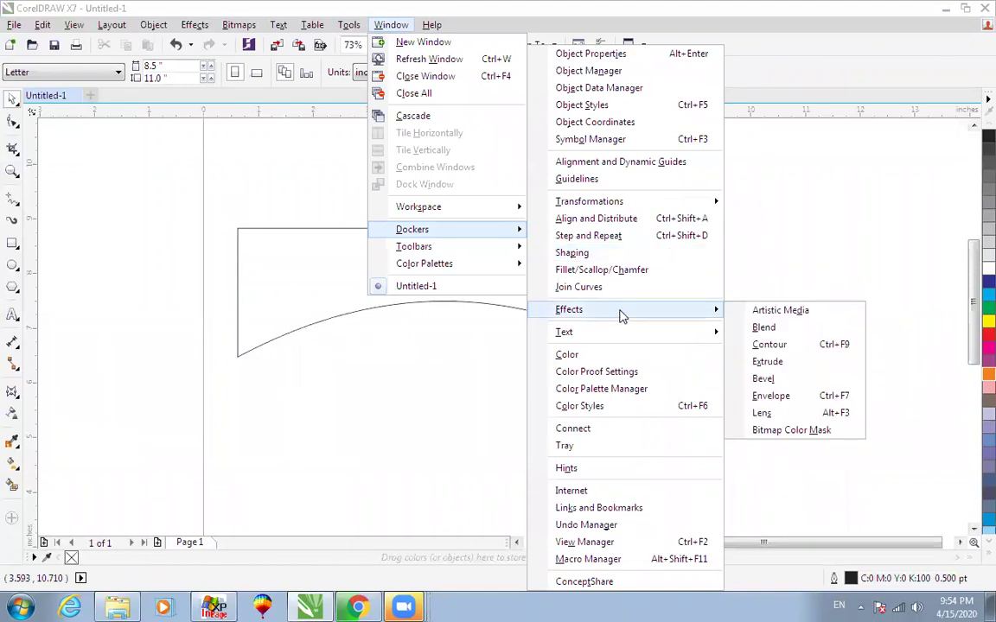
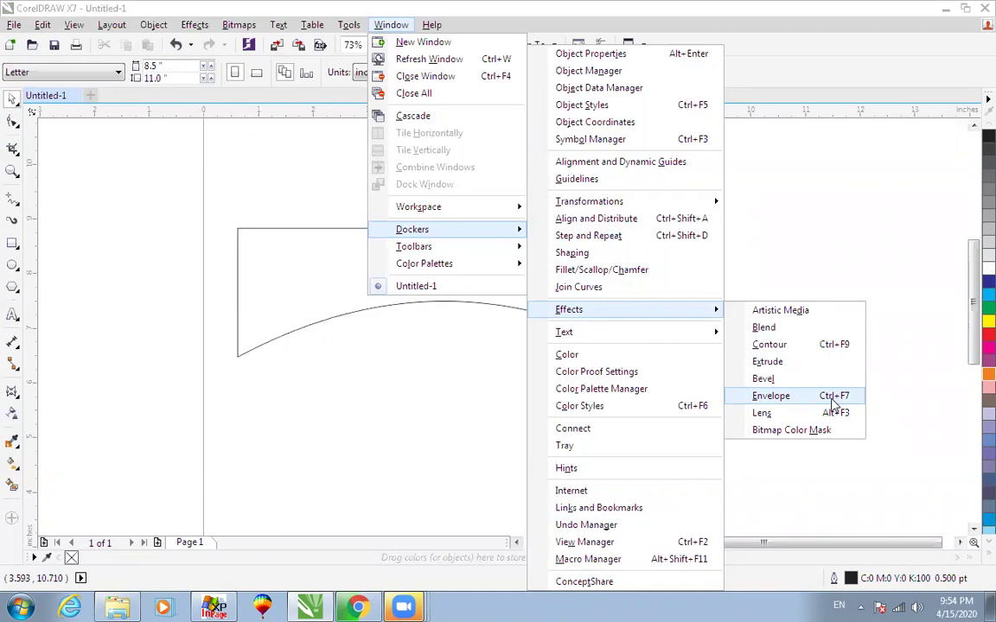
Open the Envelope docker from Window > Dockers > Effects, then switch to the Text tool.
{"action": "left_click", "coordinate": [828, 396]}
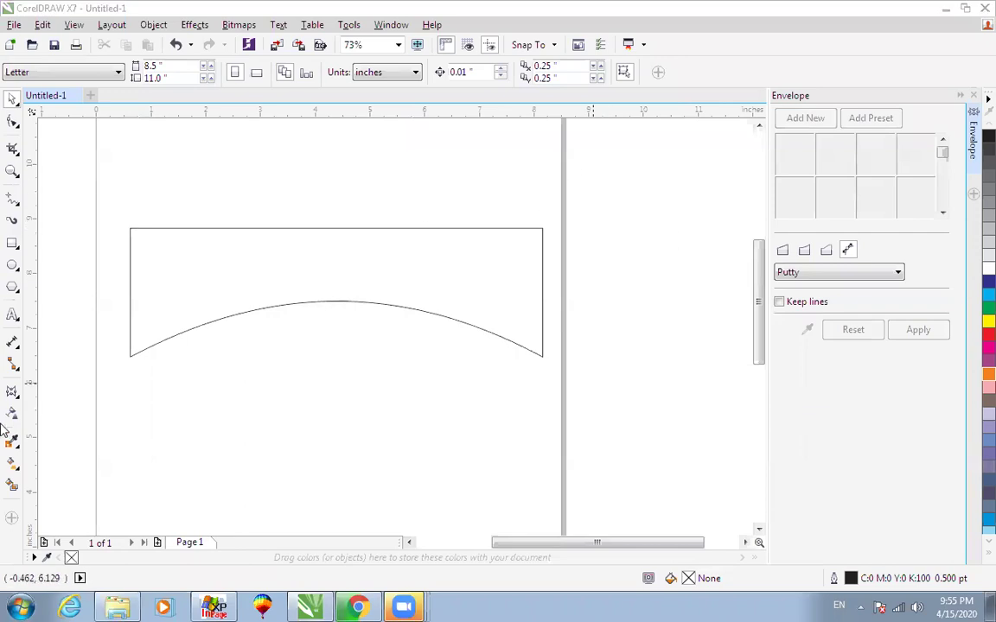
{"action": "key", "text": "F8"}
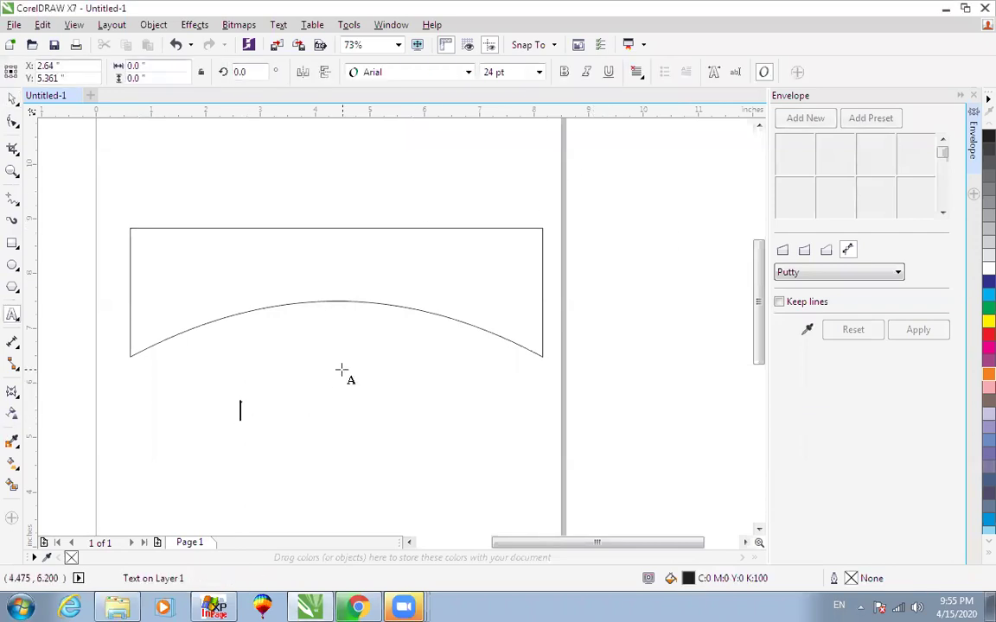
Type the two-word name as artistic text below the banner, enlarge it and make it bold.
{"action": "key", "text": "ctrl+space"}
{"action": "left_click_drag", "start_coordinate": [384, 424], "coordinate": [495, 474]}
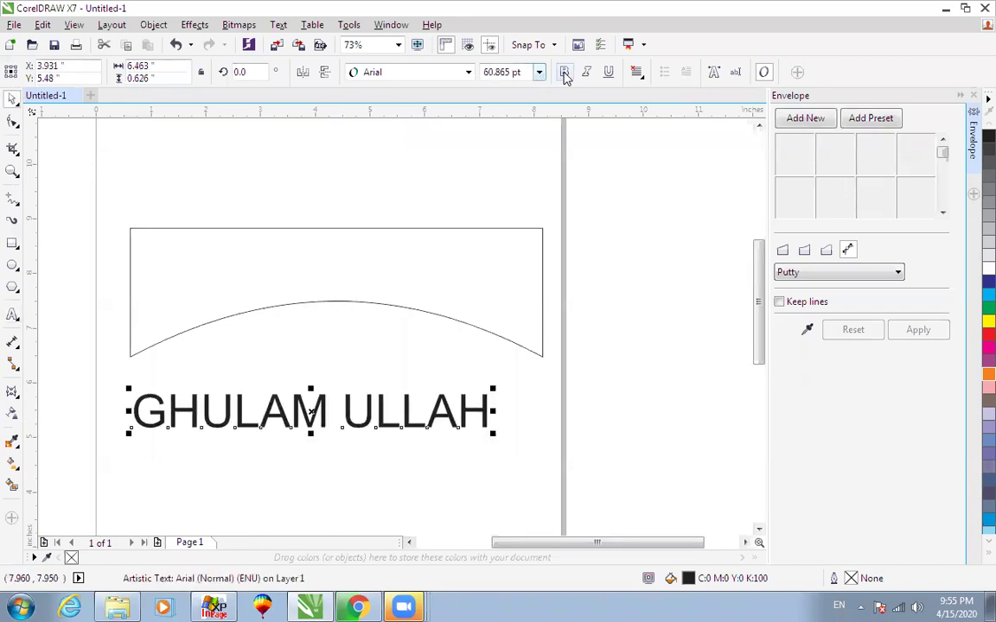
{"action": "left_click", "coordinate": [565, 74]}
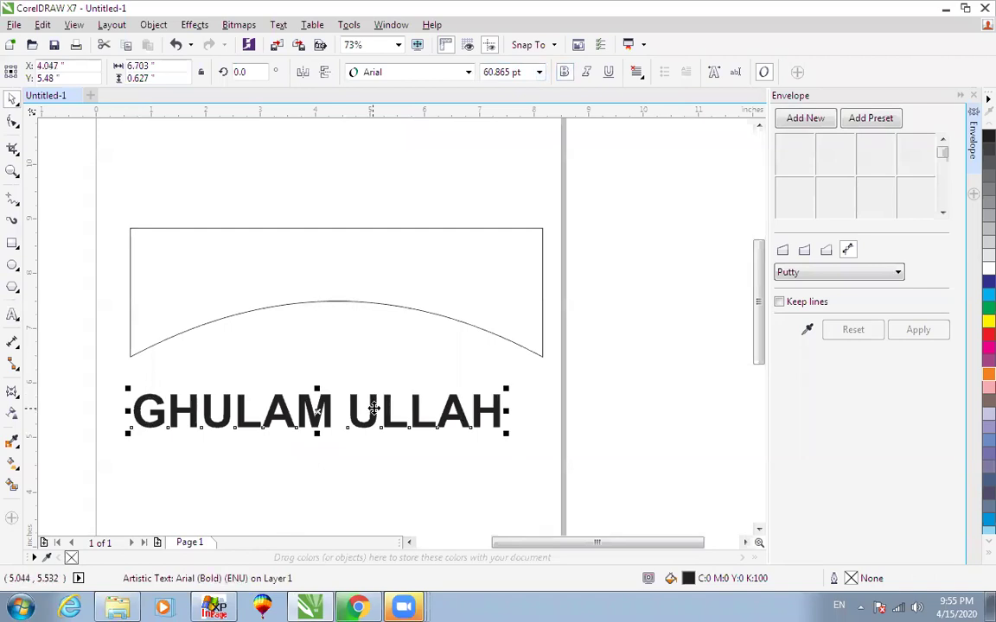
{"action": "left_click", "coordinate": [421, 74]}
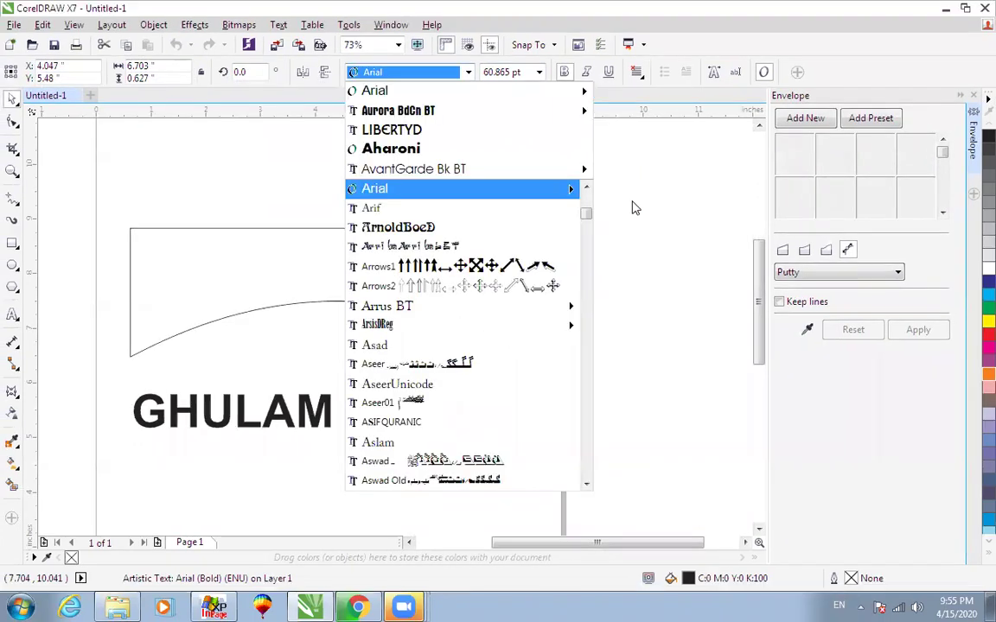
Apply the Aurora BdCn BT font to the name and enlarge it into view.
{"action": "scroll", "coordinate": [412, 380], "scroll_direction": "down", "scroll_amount": 3}
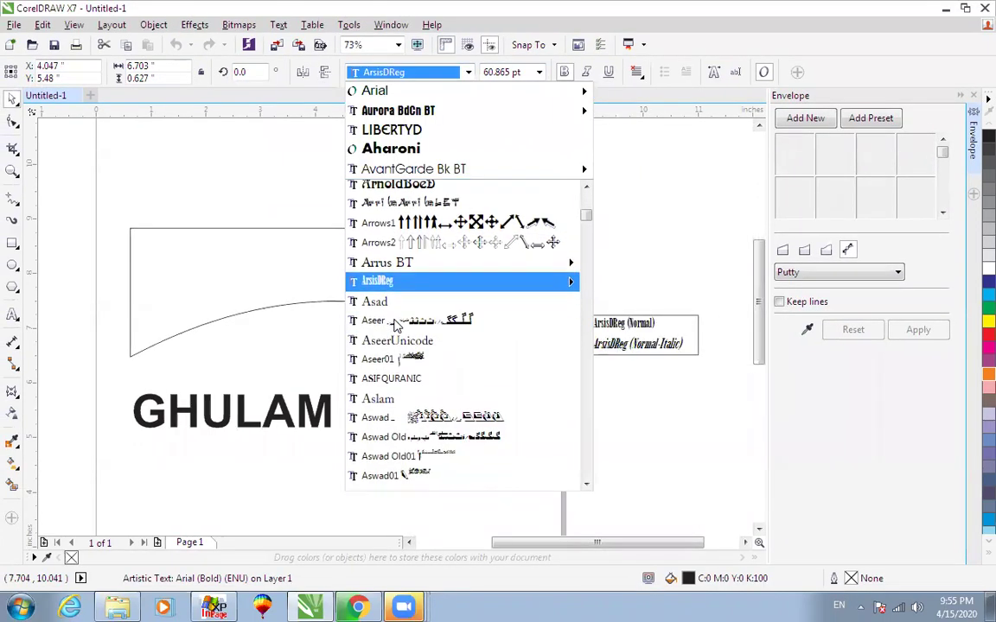
{"action": "scroll", "coordinate": [412, 384], "scroll_direction": "down", "scroll_amount": 2}
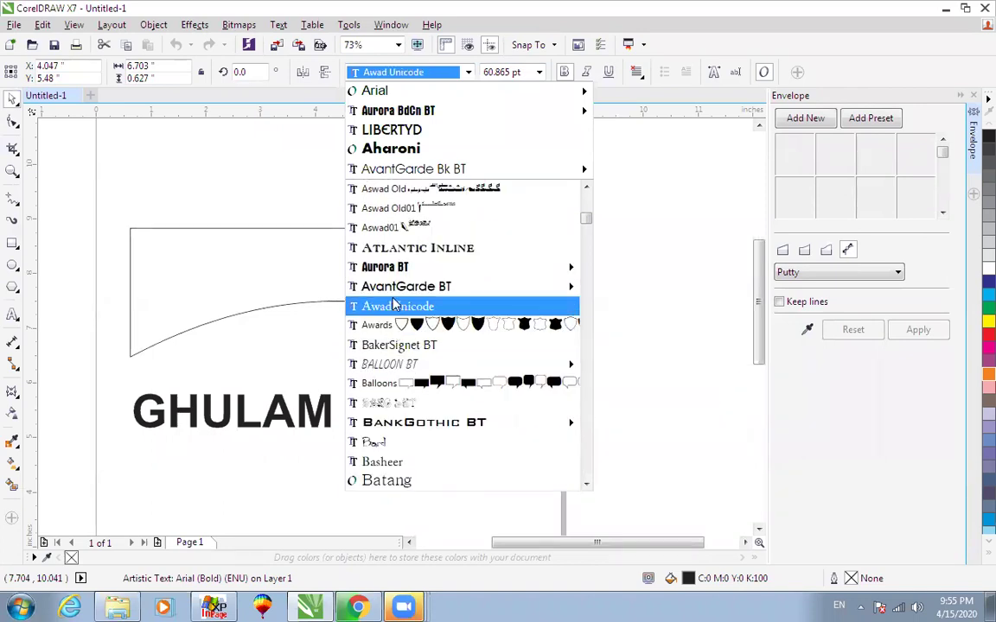
{"action": "left_click", "coordinate": [393, 269]}
{"action": "left_click_drag", "start_coordinate": [376, 392], "coordinate": [477, 350]}
{"action": "left_click_drag", "start_coordinate": [421, 407], "coordinate": [474, 393]}
Size the name to the arched shape's width and centre it beneath the shape.
{"action": "mouse_move", "coordinate": [543, 436]}
{"action": "left_mouse_down"}
{"action": "mouse_move", "coordinate": [516, 429]}
{"action": "mouse_move", "coordinate": [553, 442]}
{"action": "left_mouse_up"}
{"action": "left_click", "coordinate": [528, 347], "text": "shift"}
{"action": "key", "text": "c"}
{"action": "key", "text": "Escape"}
{"action": "left_click", "coordinate": [528, 393]}
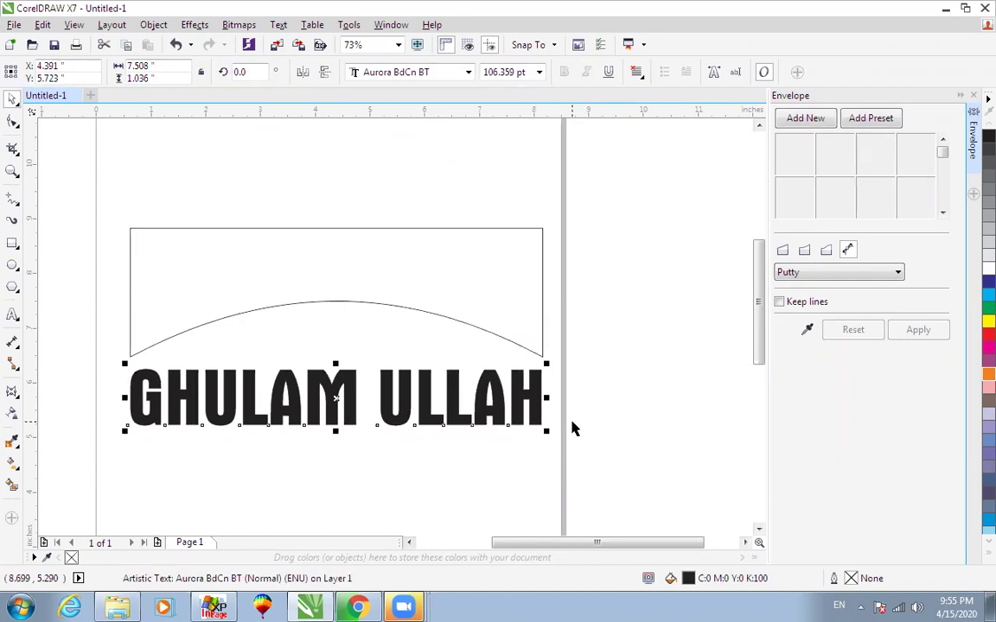
Warp the name text with an envelope created from the arched frame shape.
{"action": "left_click_drag", "start_coordinate": [344, 387], "coordinate": [350, 402]}
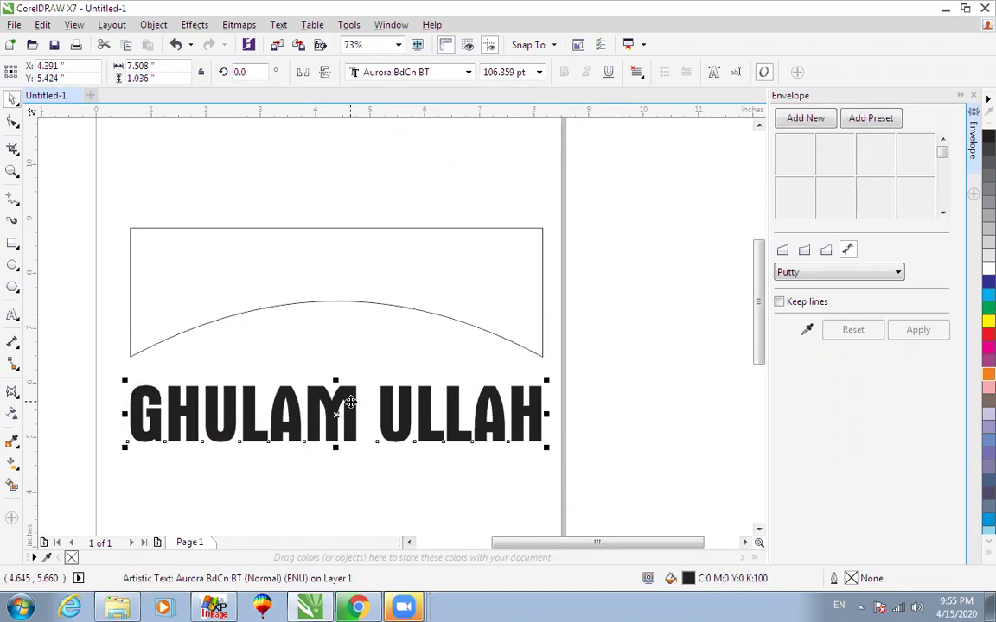
{"action": "left_click", "coordinate": [315, 305]}
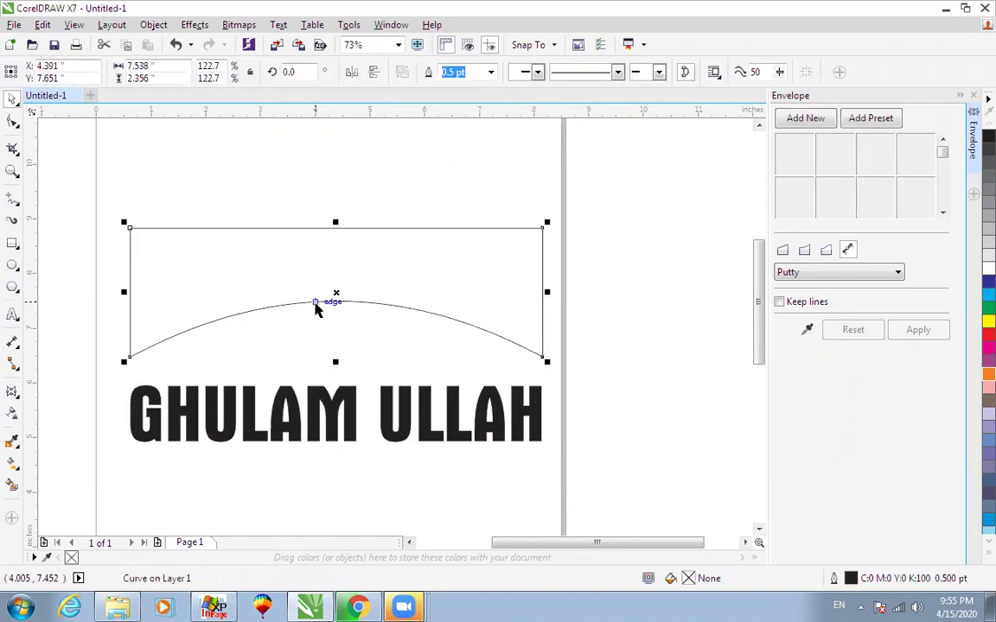
{"action": "left_click", "coordinate": [406, 399]}
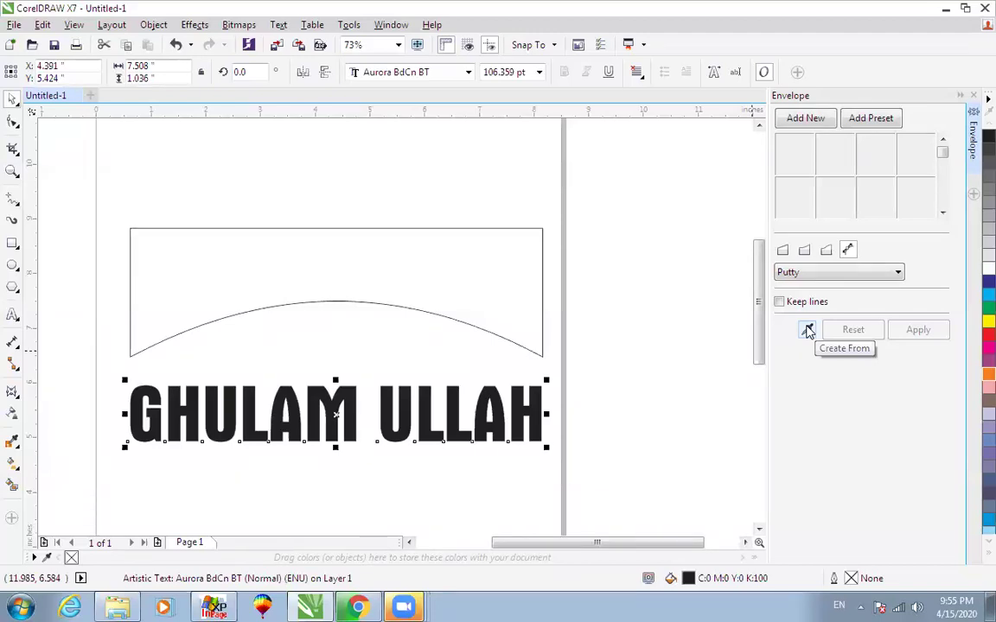
{"action": "left_click", "coordinate": [807, 331]}
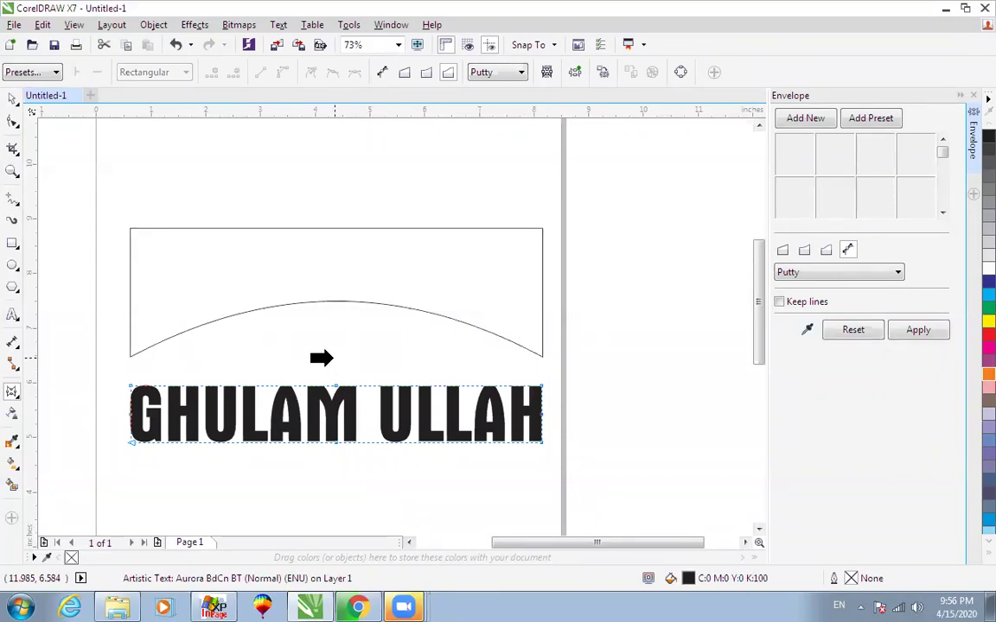
{"action": "left_click", "coordinate": [328, 303]}
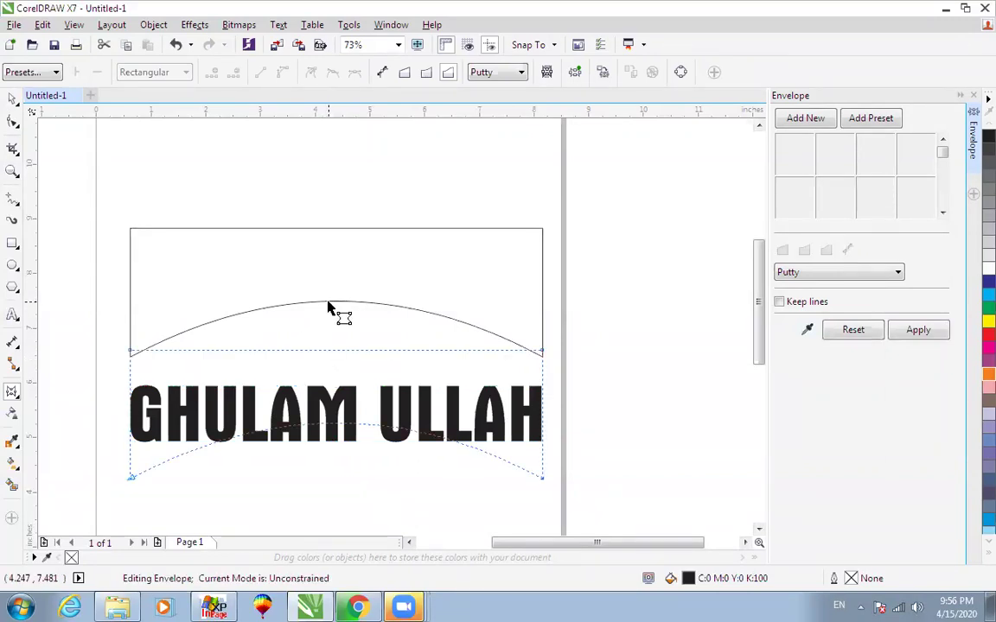
{"action": "left_click", "coordinate": [930, 331]}
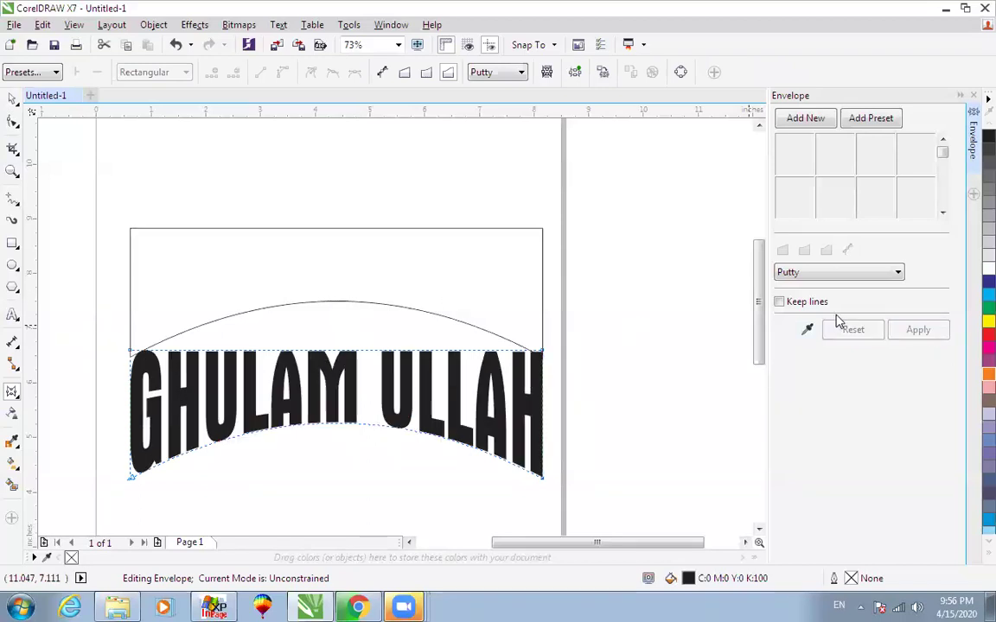
Move the warped text down and shift the arched shape up off it.
{"action": "key", "text": "space"}
{"action": "key", "text": "F3"}
{"action": "left_click_drag", "start_coordinate": [443, 343], "coordinate": [442, 380]}
{"action": "key", "text": "F2"}
{"action": "left_click_drag", "start_coordinate": [234, 238], "coordinate": [567, 457]}
{"action": "left_click_drag", "start_coordinate": [442, 297], "coordinate": [442, 461]}
{"action": "left_click_drag", "start_coordinate": [337, 432], "coordinate": [342, 270]}
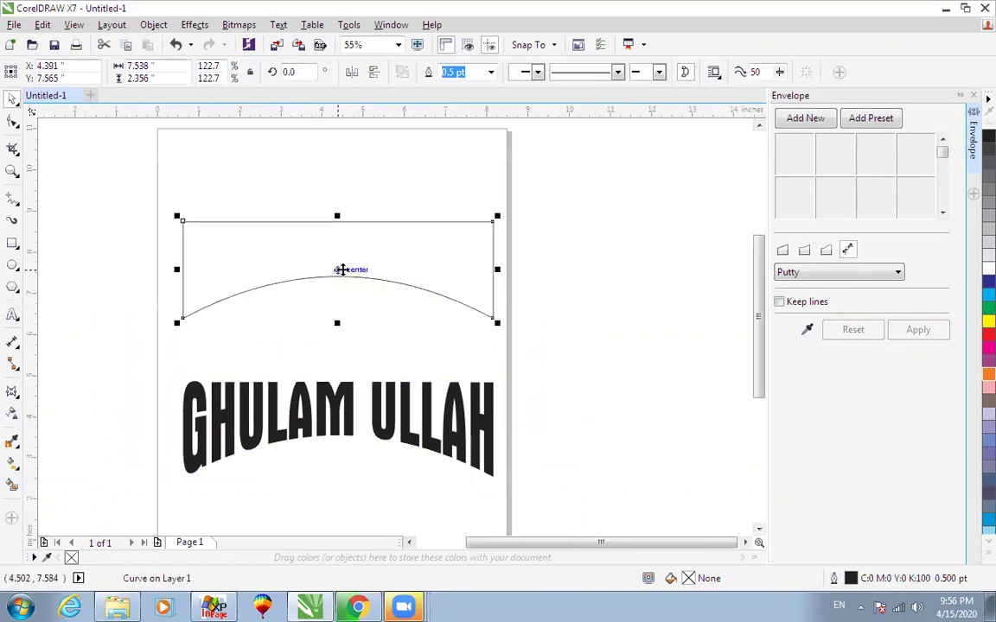
{"action": "left_click", "coordinate": [345, 388]}
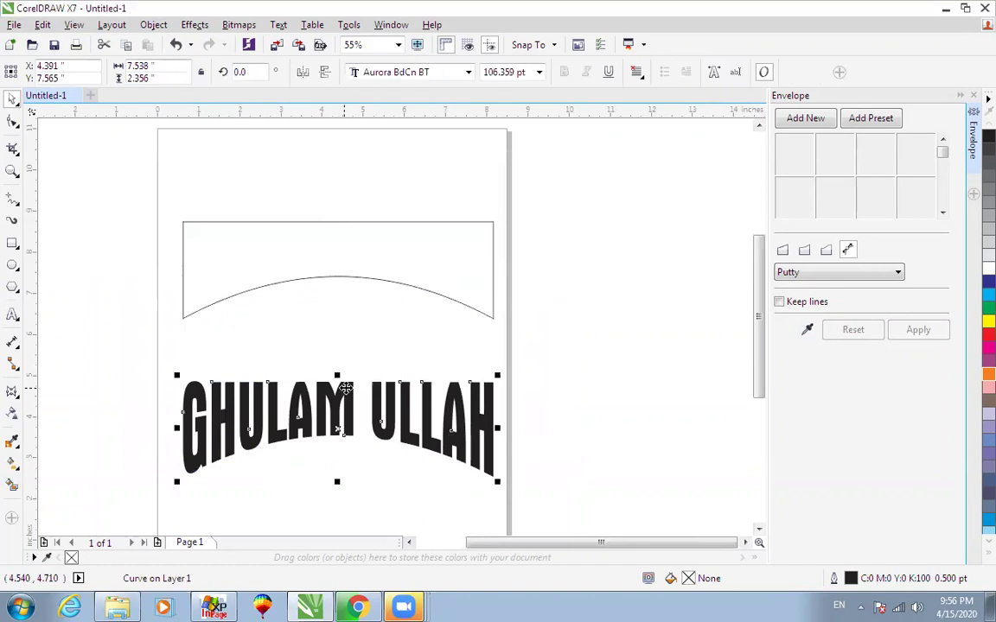
Undo the envelope warp so the text is straight, and delete the curved frame shape.
{"action": "left_click", "coordinate": [413, 289]}
{"action": "key", "text": "Delete"}
{"action": "left_click", "coordinate": [388, 391]}
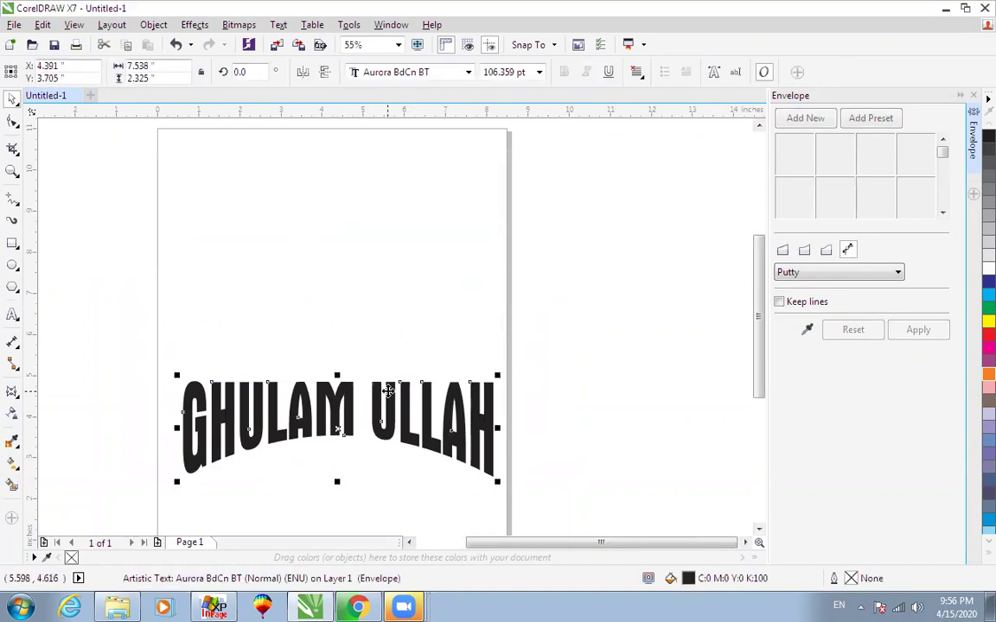
{"action": "key", "text": "ctrl+z"}
{"action": "key", "text": "ctrl+z"}
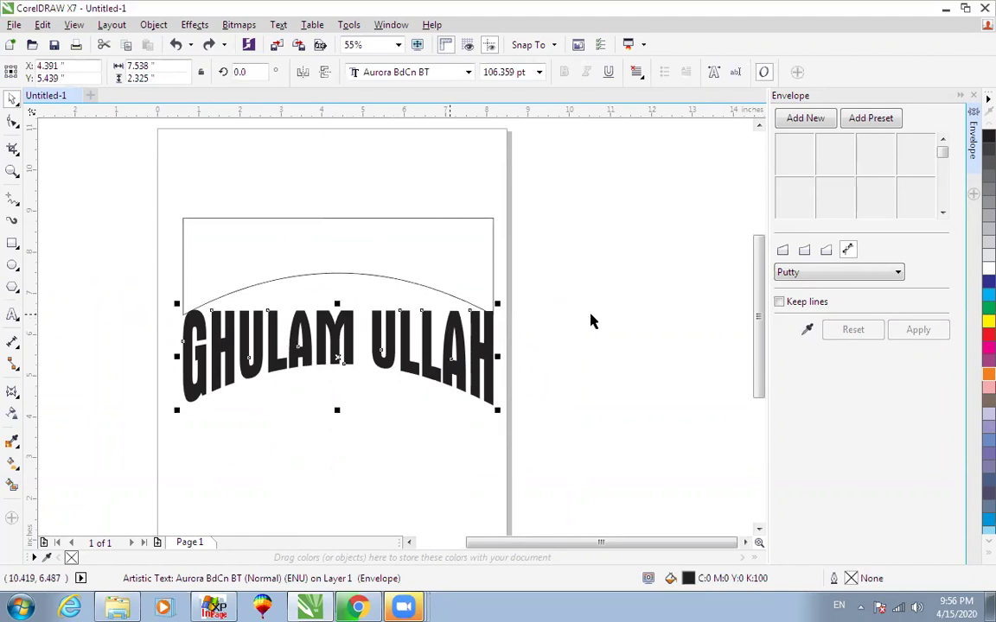
{"action": "key", "text": "ctrl+z"}
{"action": "left_click", "coordinate": [591, 315]}
{"action": "left_click", "coordinate": [487, 310]}
{"action": "key", "text": "Delete"}
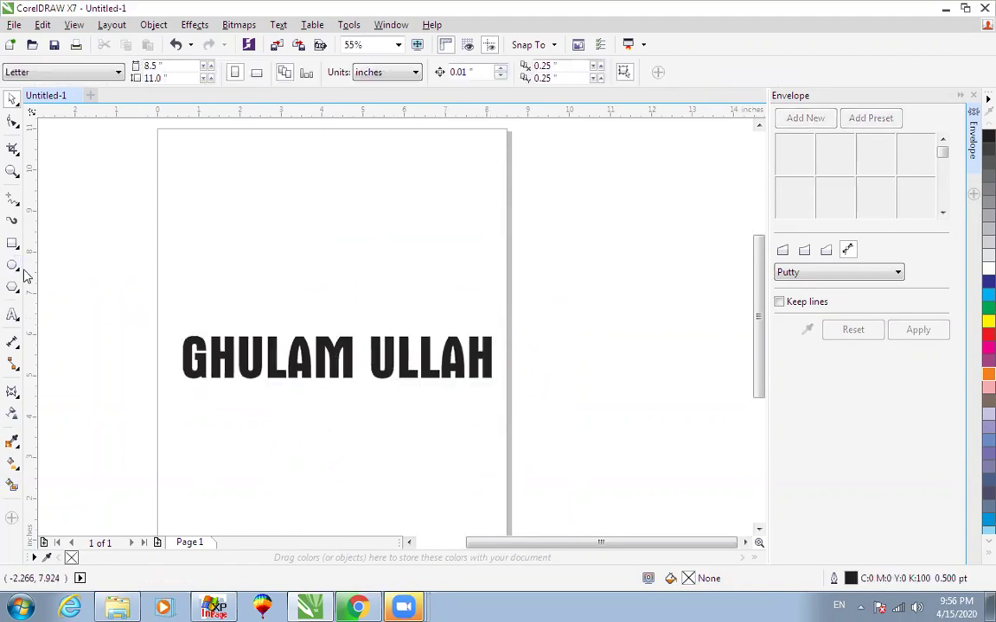
Draw a circle above the name and stretch it into a wide ellipse.
{"action": "left_click", "coordinate": [12, 266]}
{"action": "left_click_drag", "start_coordinate": [302, 174], "coordinate": [430, 302]}
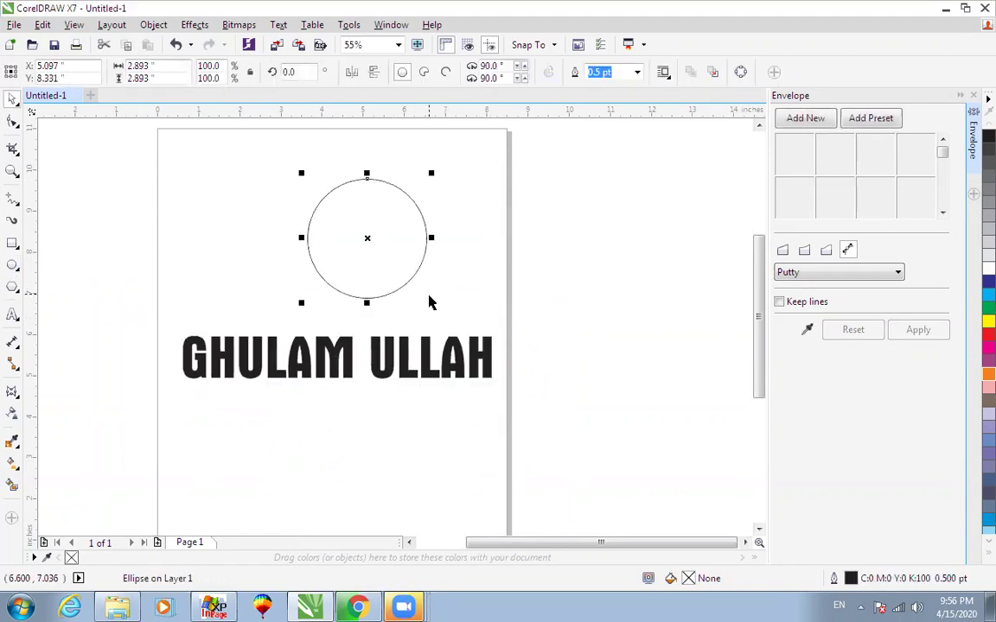
{"action": "left_click_drag", "start_coordinate": [430, 238], "coordinate": [532, 244]}
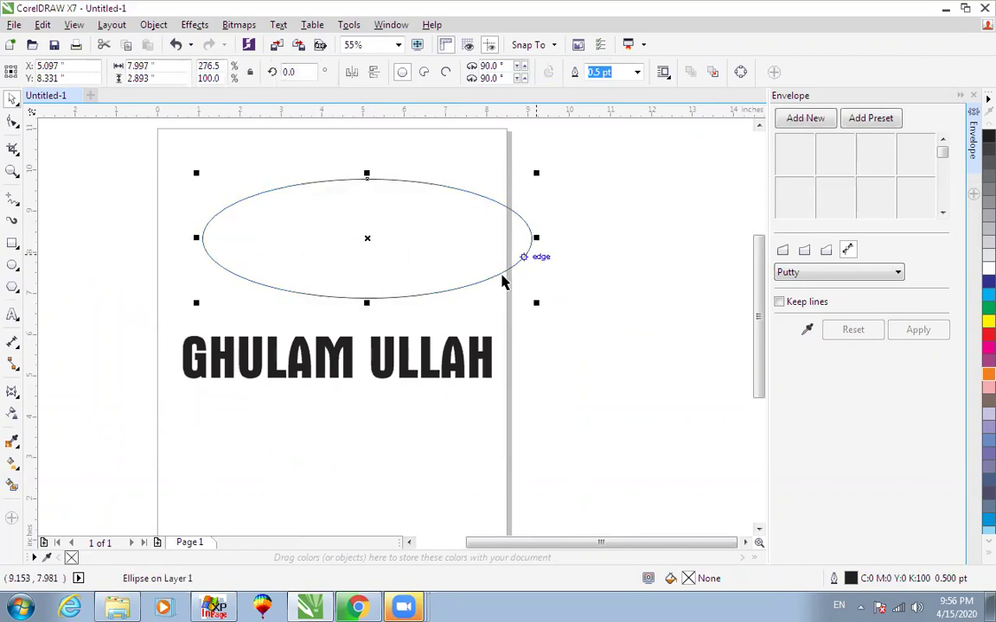
Warp the name text into the ellipse using Envelope Create From and Apply.
{"action": "left_click", "coordinate": [807, 330]}
{"action": "left_click", "coordinate": [456, 355]}
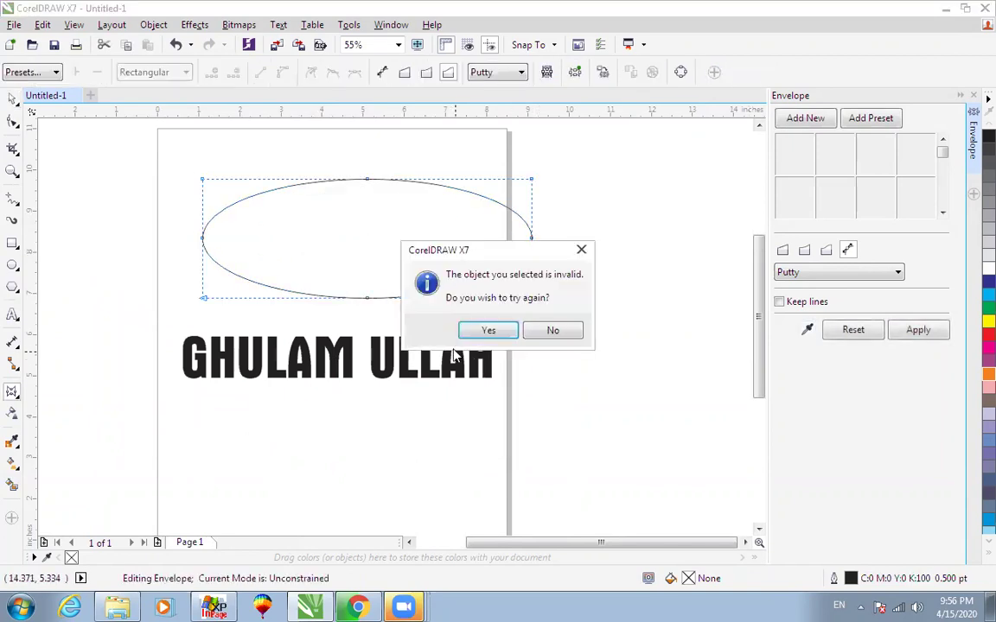
{"action": "left_click", "coordinate": [566, 334]}
{"action": "key", "text": "space"}
{"action": "left_click", "coordinate": [485, 358]}
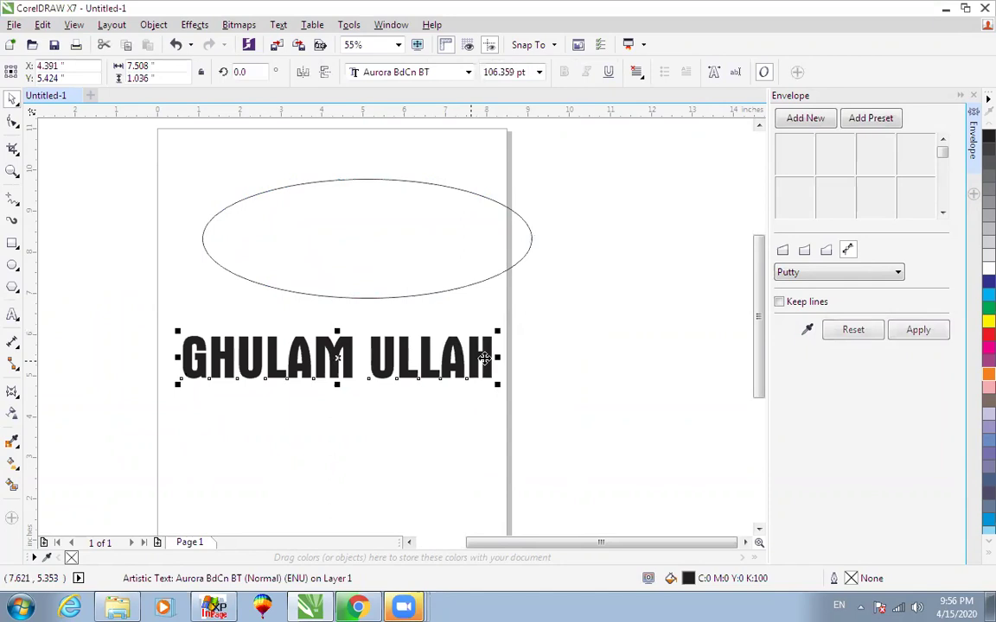
{"action": "left_click", "coordinate": [807, 329]}
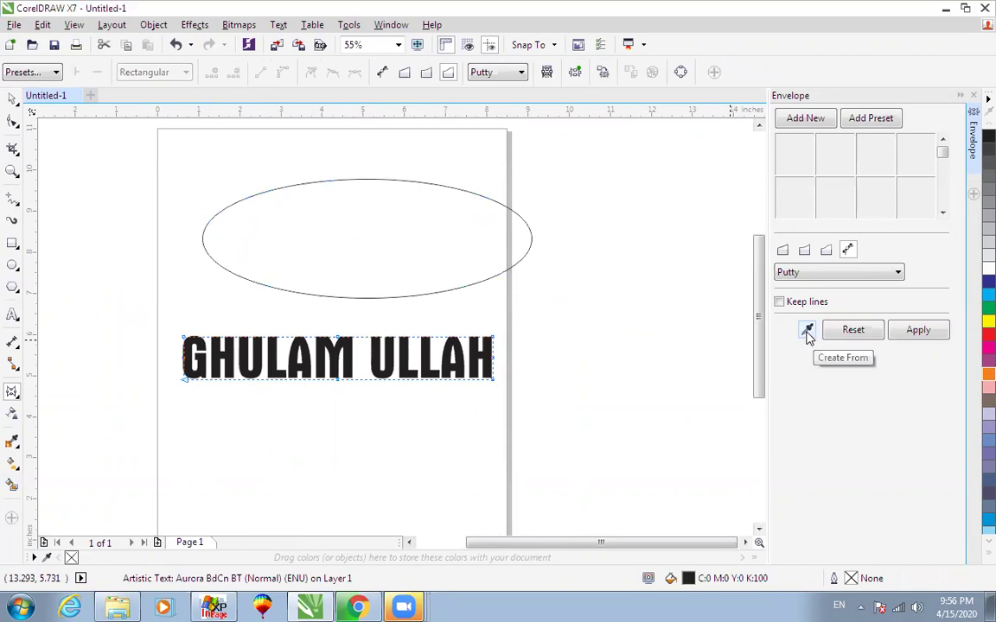
{"action": "left_click", "coordinate": [807, 333]}
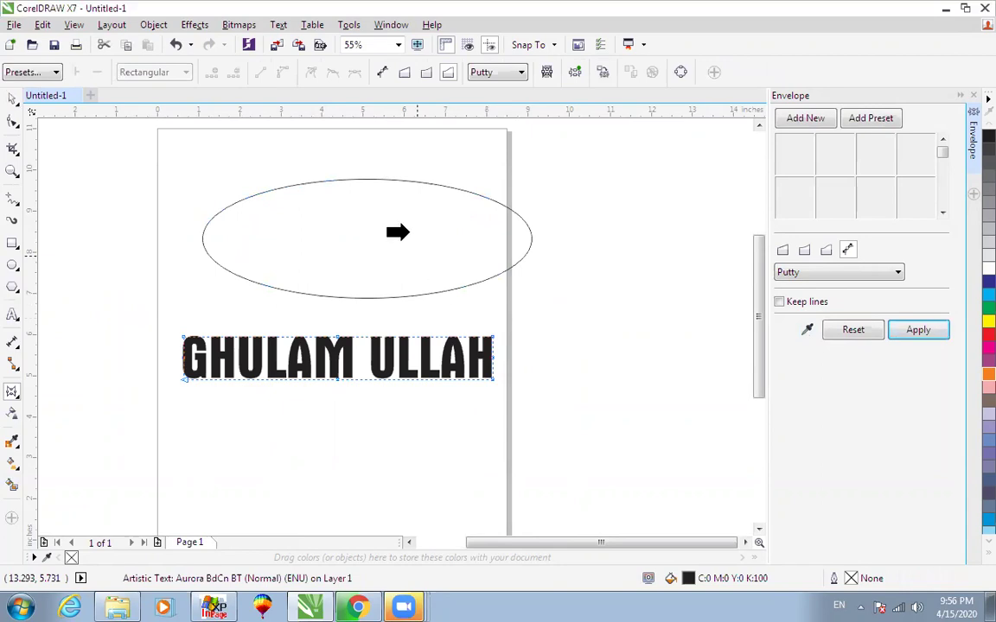
{"action": "left_click", "coordinate": [390, 180]}
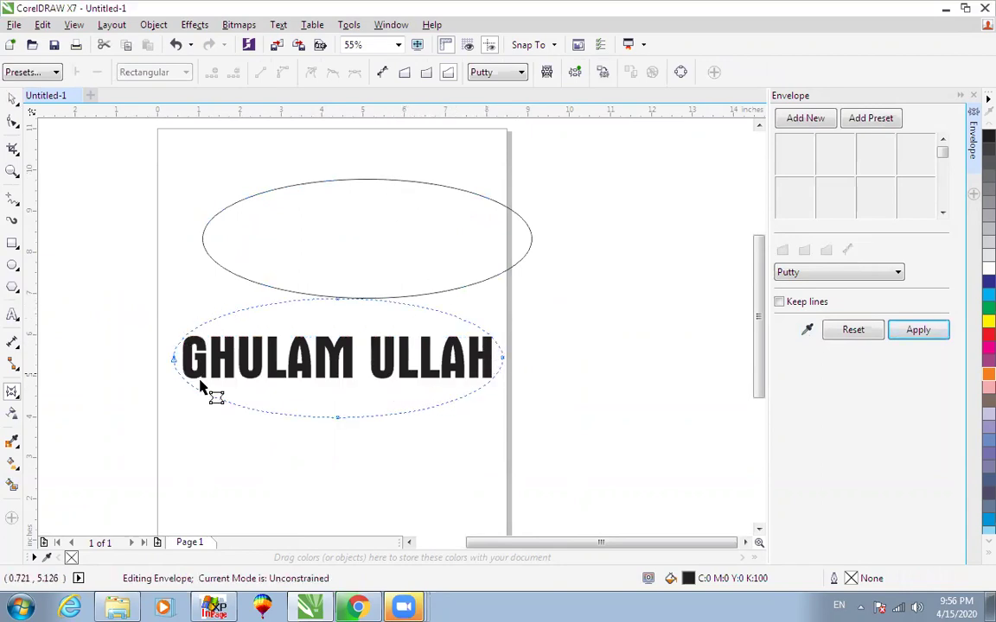
{"action": "left_click", "coordinate": [913, 331]}
{"action": "key", "text": "space"}
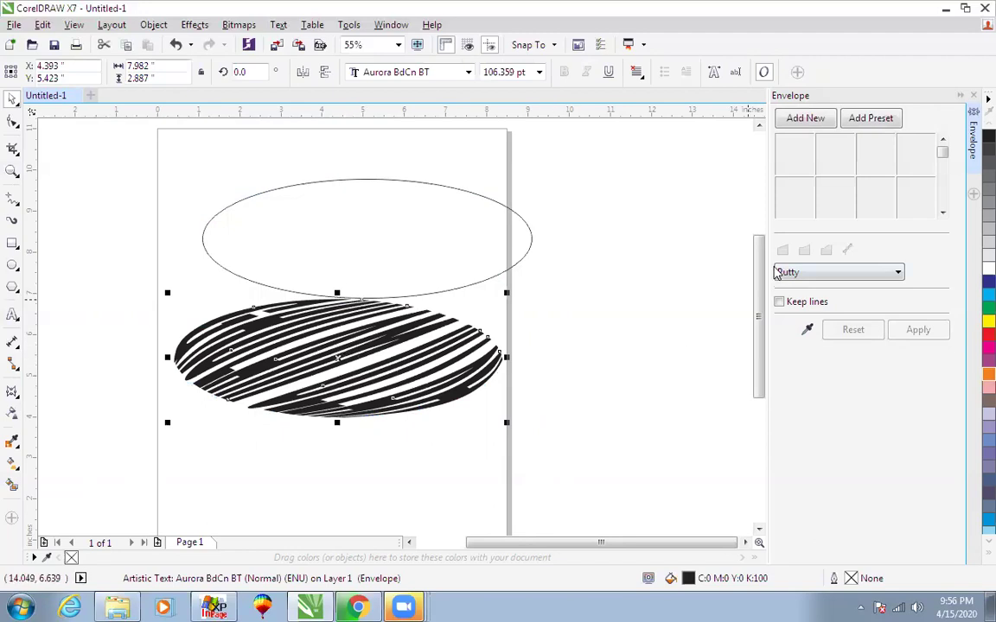
Try the Horizontal and Vertical envelope modes, then return to Putty.
{"action": "left_click", "coordinate": [803, 272]}
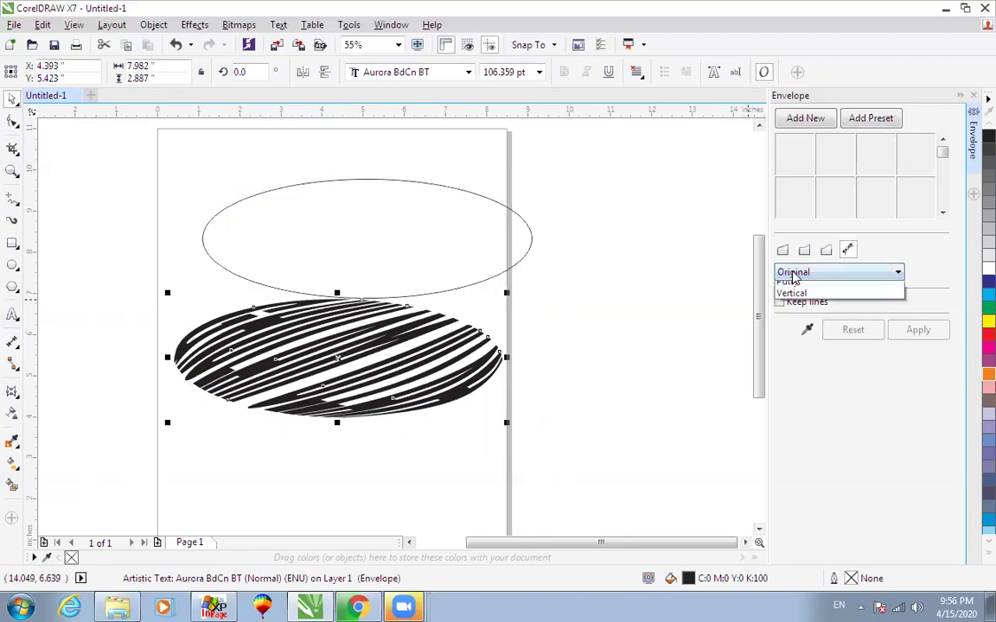
{"action": "left_click", "coordinate": [794, 286]}
{"action": "left_click", "coordinate": [796, 274]}
{"action": "left_click", "coordinate": [790, 323]}
{"action": "left_click", "coordinate": [795, 273]}
{"action": "left_click", "coordinate": [787, 311]}
{"action": "left_click", "coordinate": [795, 273]}
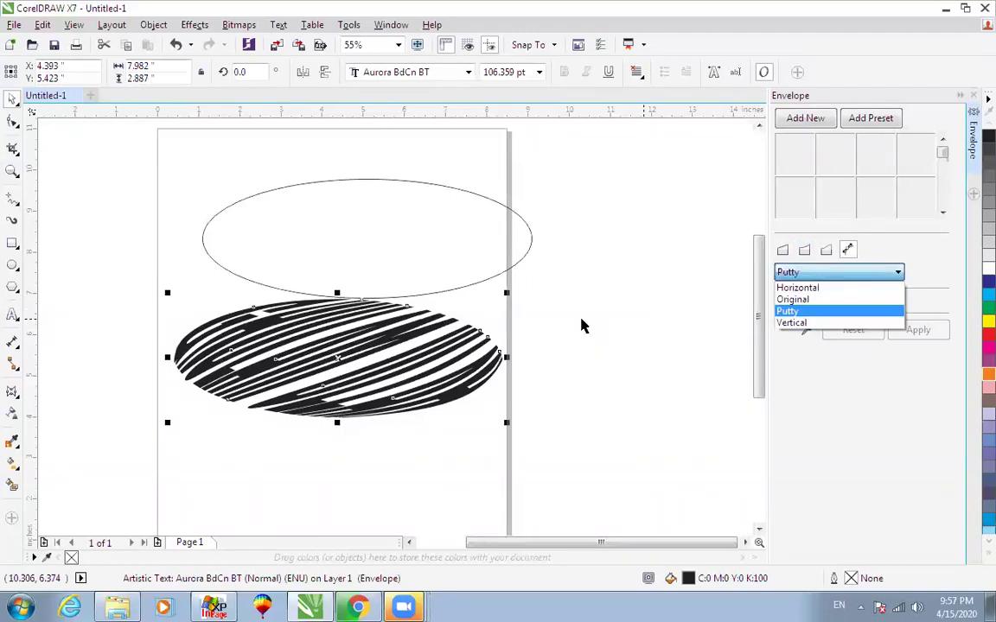
Undo the oval warp, delete the ellipse, and set the envelope to straight-line mode.
{"action": "left_click", "coordinate": [154, 238]}
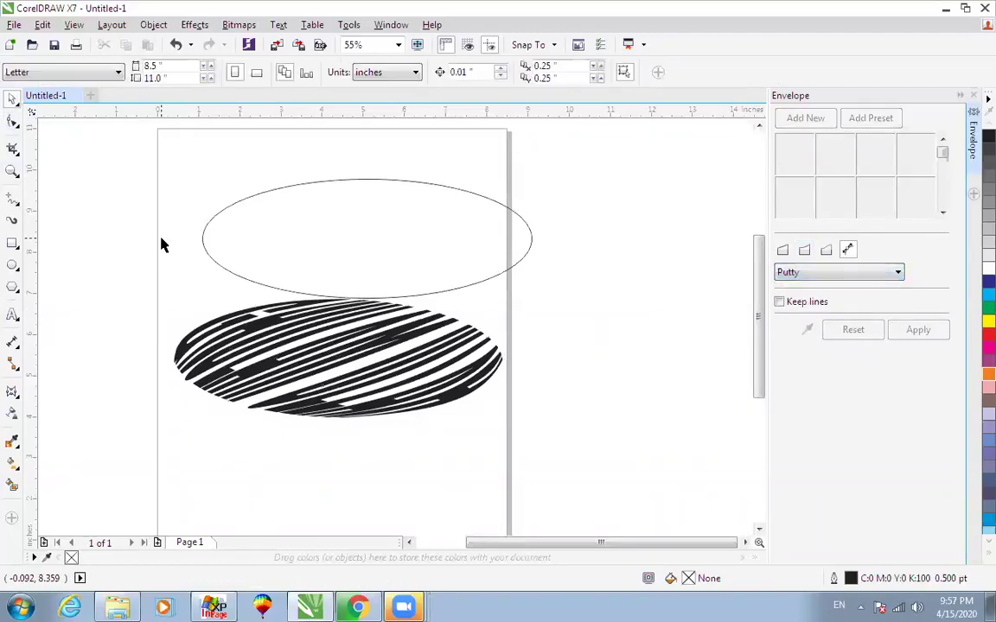
{"action": "key", "text": "ctrl+z"}
{"action": "left_click", "coordinate": [376, 294]}
{"action": "key", "text": "Delete"}
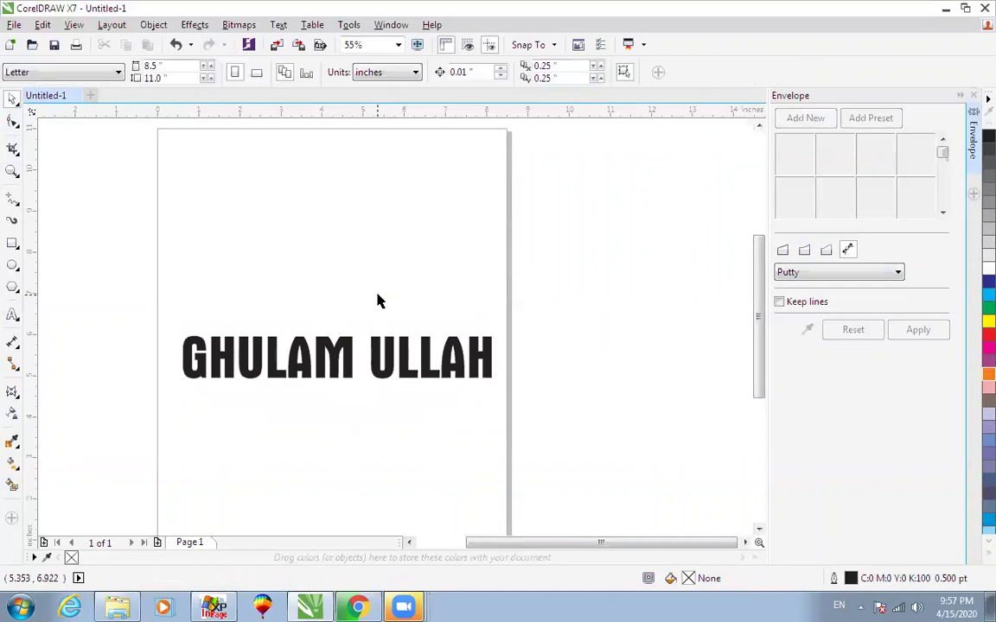
{"action": "left_click", "coordinate": [12, 391]}
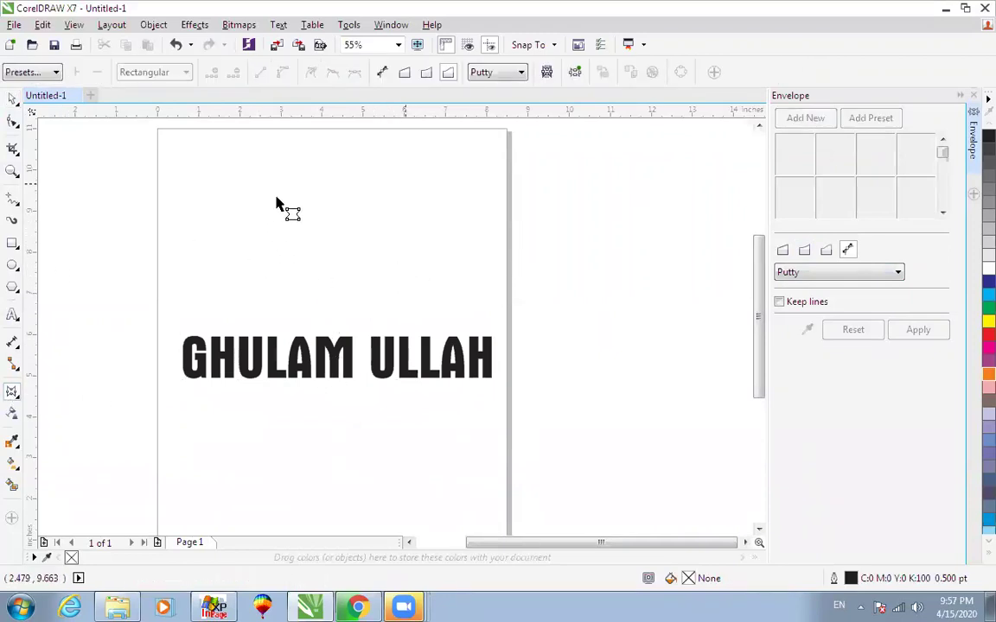
{"action": "left_click", "coordinate": [403, 72]}
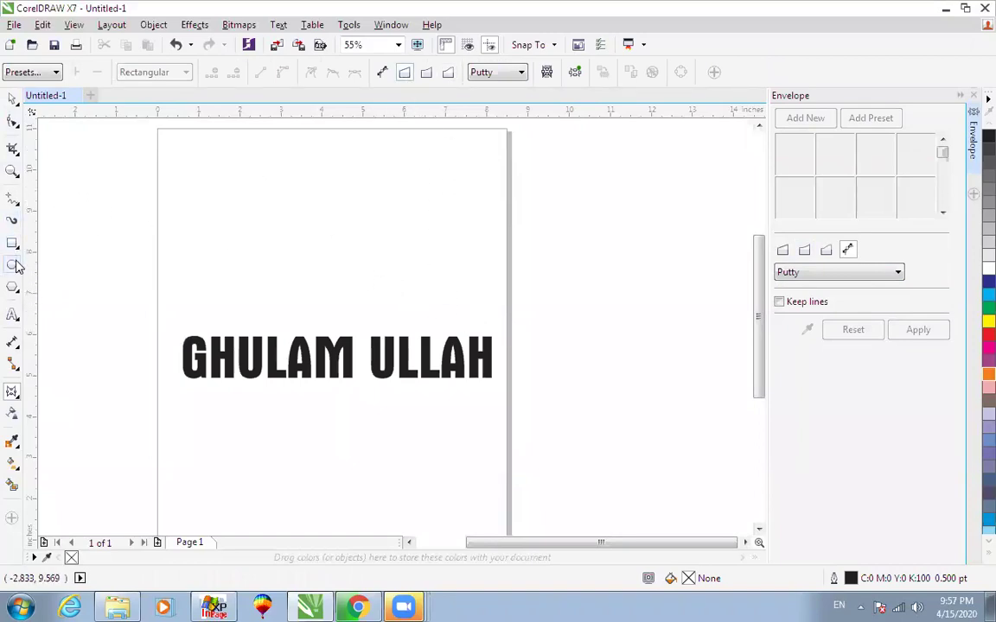
{"action": "key", "text": "space"}
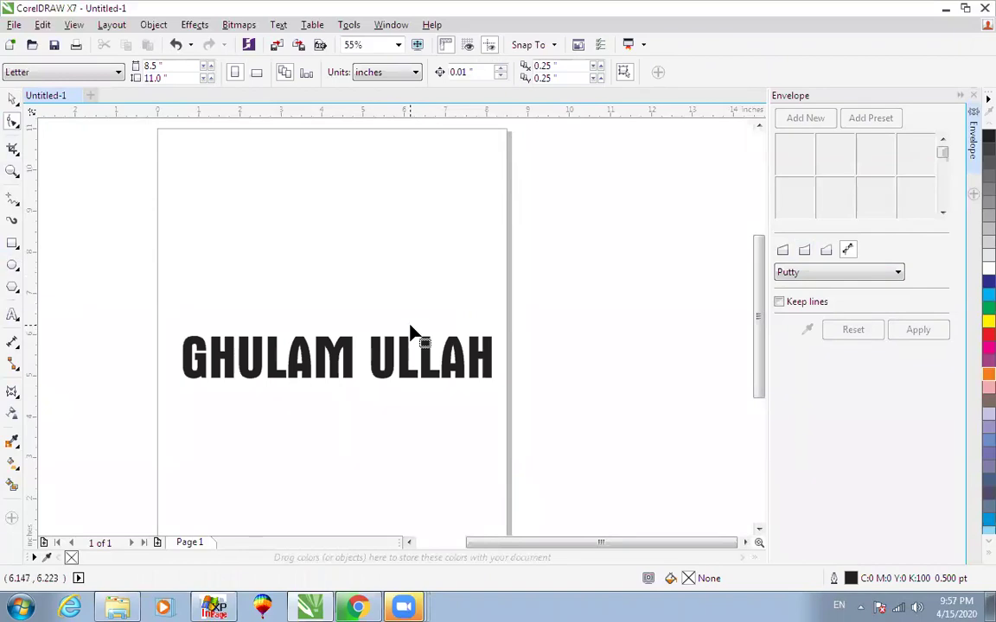
In Chrome, search Google Images for 'water bottle'.
{"action": "left_click", "coordinate": [357, 607]}
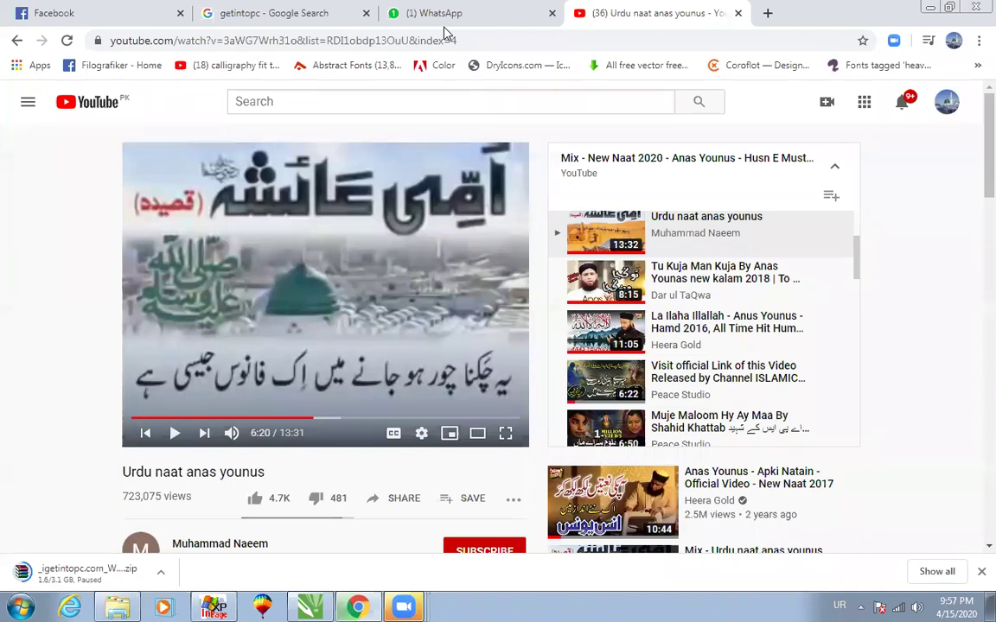
{"action": "left_click", "coordinate": [273, 13]}
{"action": "left_click_drag", "start_coordinate": [214, 107], "coordinate": [17, 118]}
{"action": "key", "text": "BackSpace"}
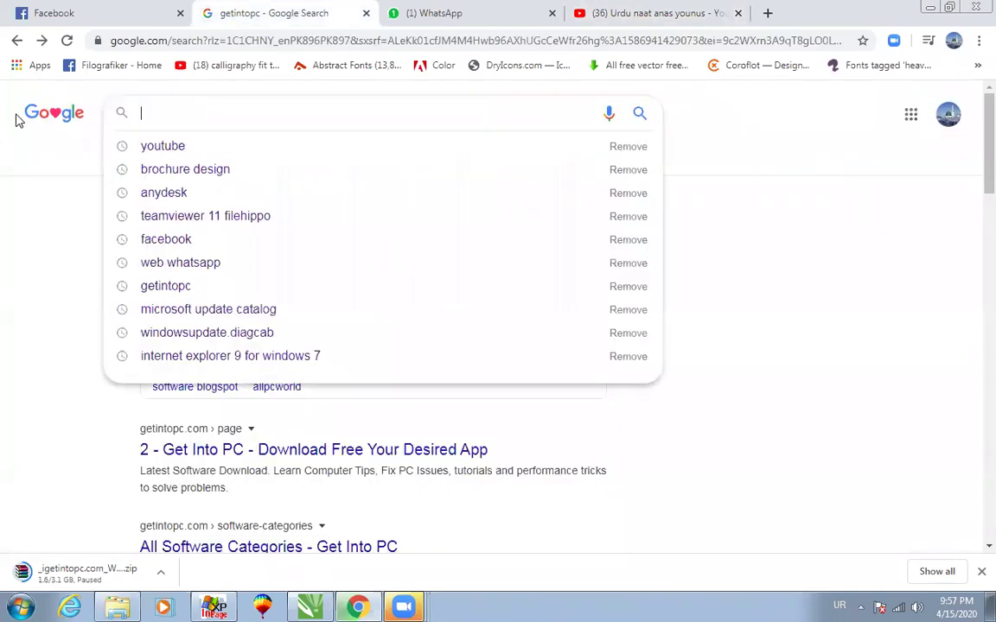
{"action": "key", "text": "BackSpace"}
{"action": "type", "text": "Water"}
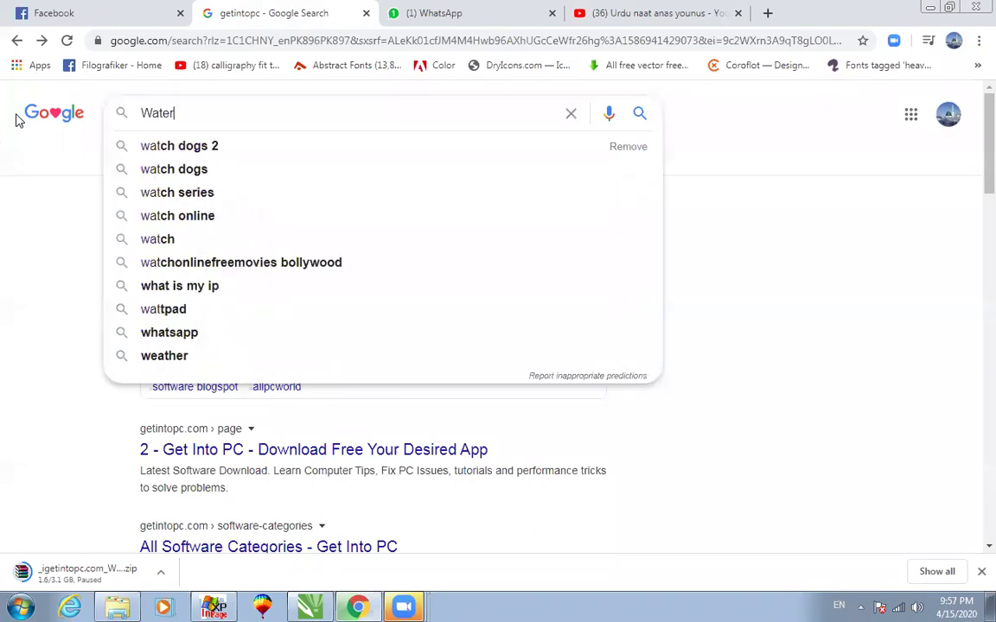
{"action": "type", "text": " botte"}
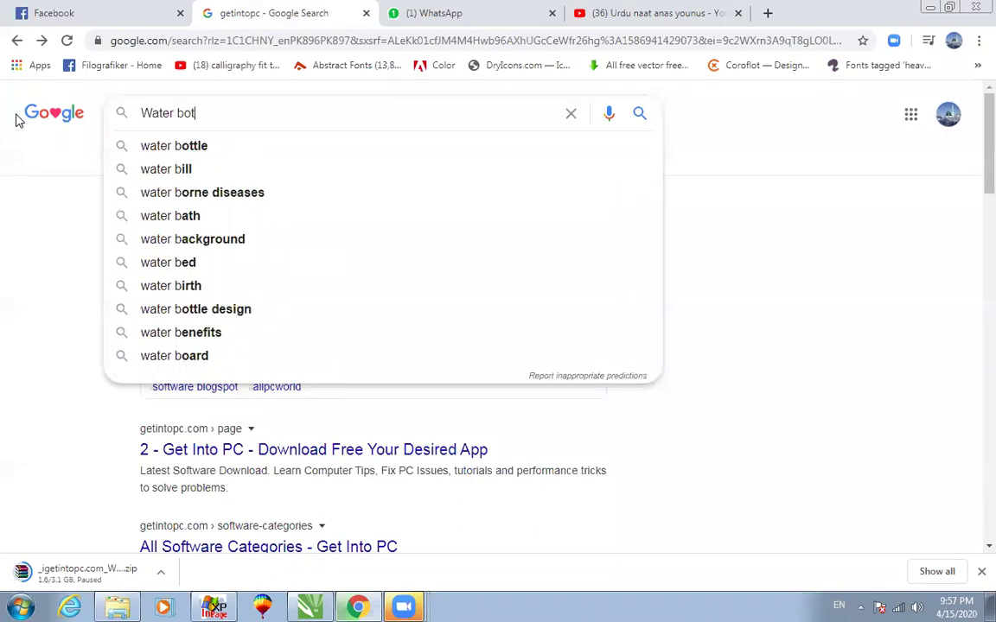
{"action": "key", "text": "BackSpace"}
{"action": "type", "text": "le"}
{"action": "key", "text": "Down"}
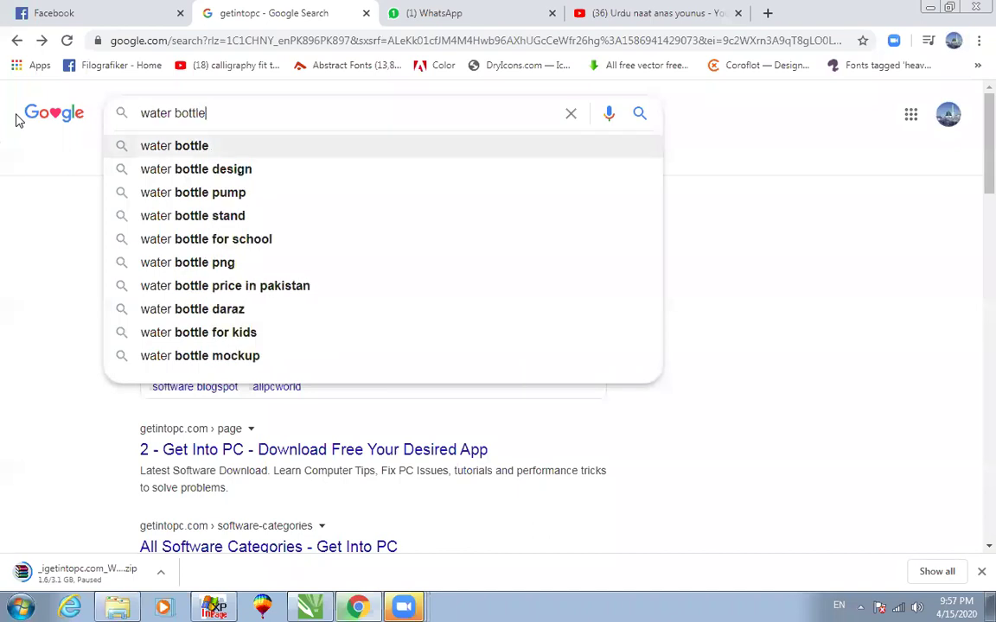
{"action": "key", "text": "Return"}
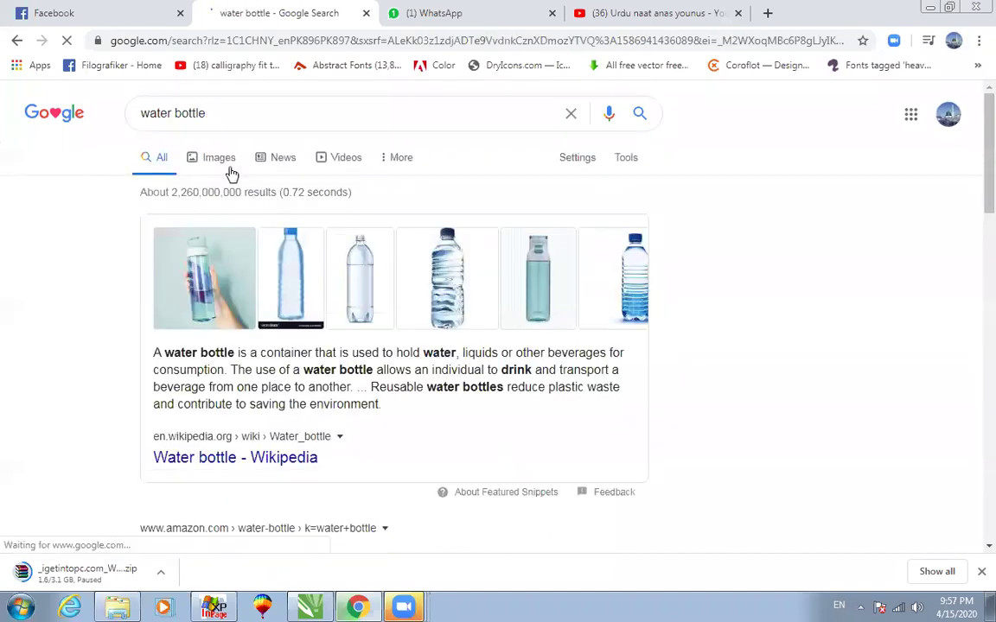
{"action": "left_click", "coordinate": [217, 157]}
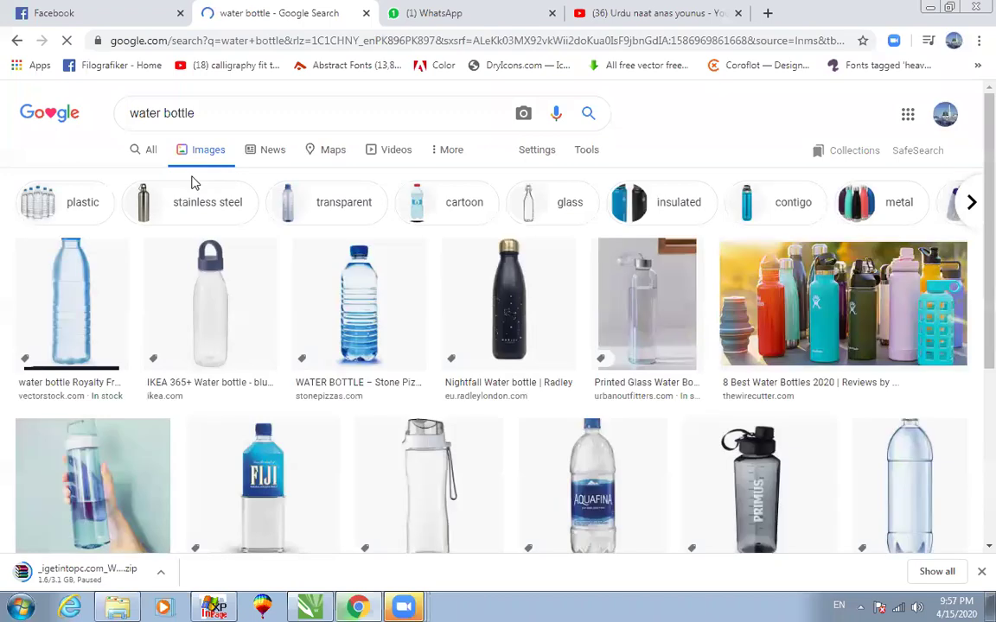
Filter the image results to black clip art.
{"action": "scroll", "coordinate": [328, 449], "scroll_direction": "down", "scroll_amount": 1}
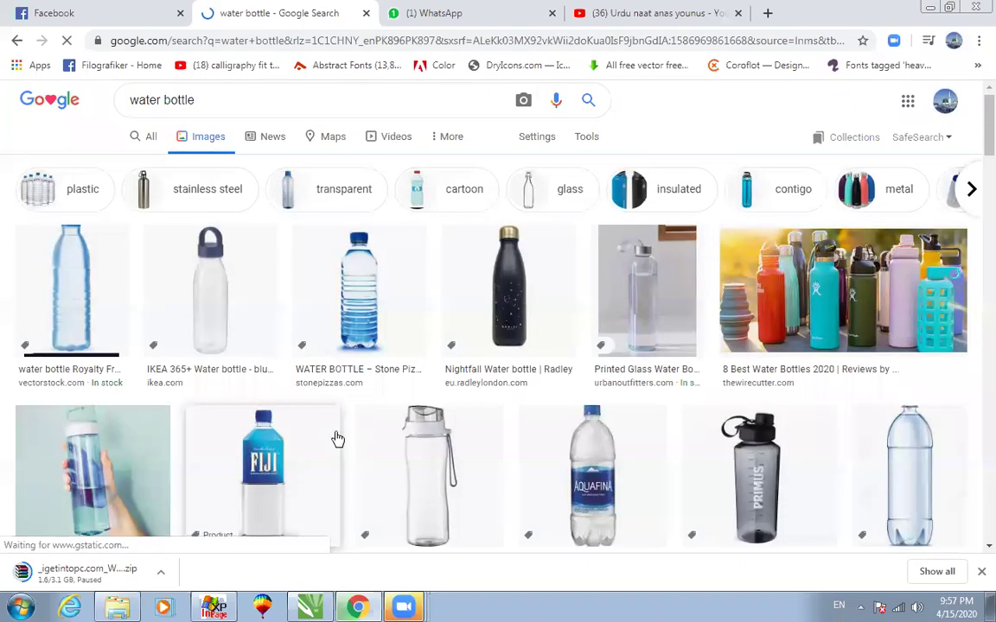
{"action": "scroll", "coordinate": [337, 439], "scroll_direction": "down", "scroll_amount": 3}
{"action": "scroll", "coordinate": [407, 439], "scroll_direction": "up", "scroll_amount": 3}
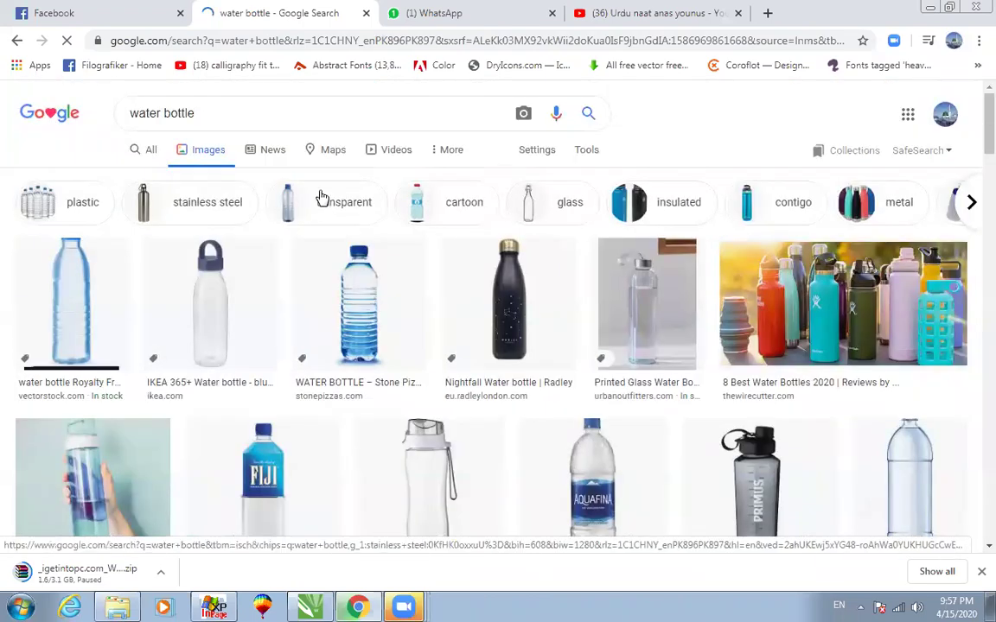
{"action": "left_click", "coordinate": [584, 153]}
{"action": "left_click", "coordinate": [197, 180]}
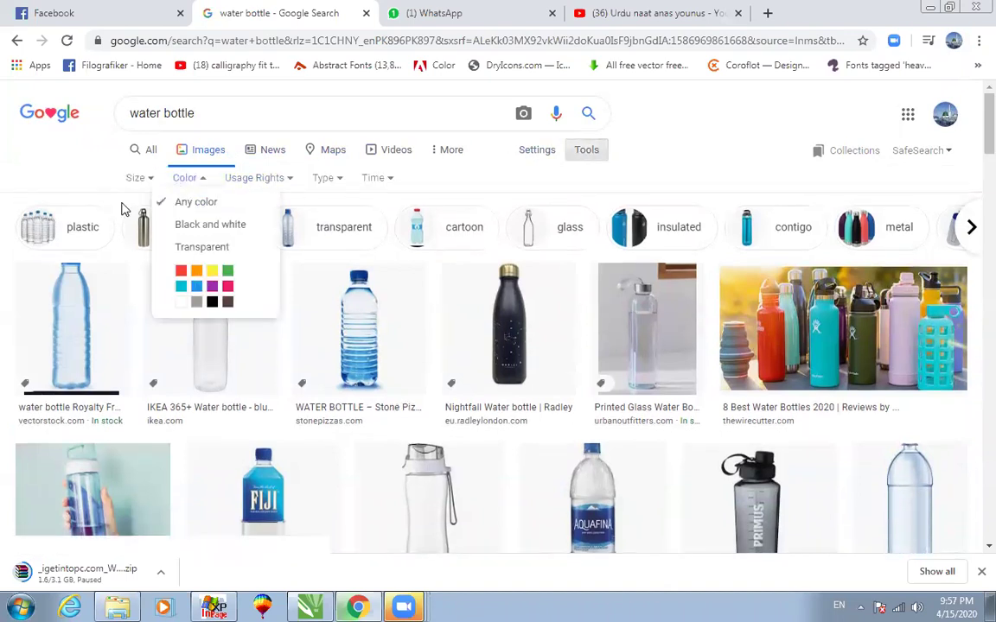
{"action": "left_click", "coordinate": [211, 302]}
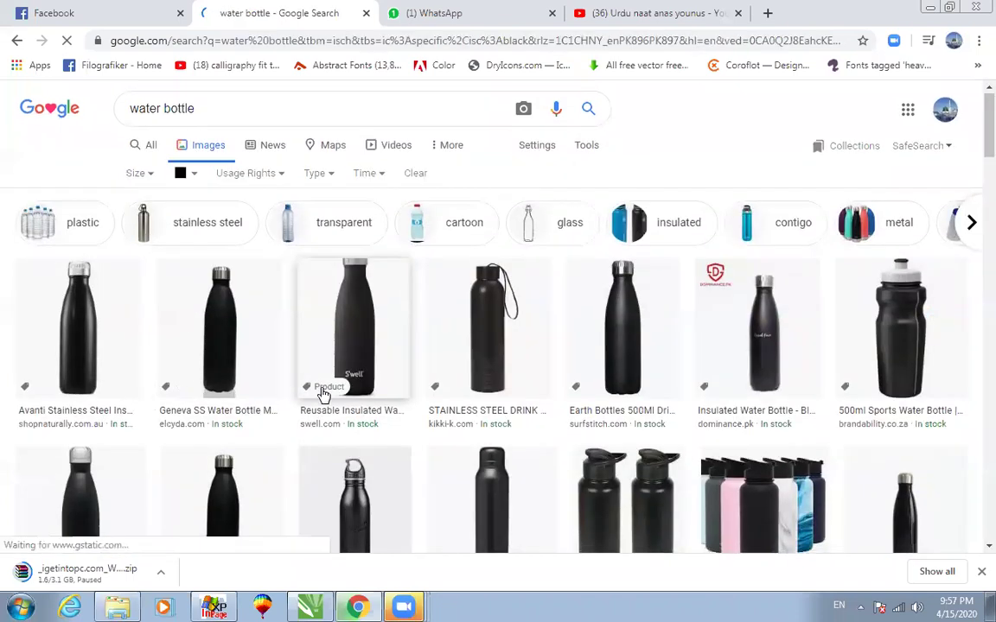
{"action": "scroll", "coordinate": [328, 392], "scroll_direction": "down", "scroll_amount": 2}
{"action": "scroll", "coordinate": [386, 388], "scroll_direction": "down", "scroll_amount": 8}
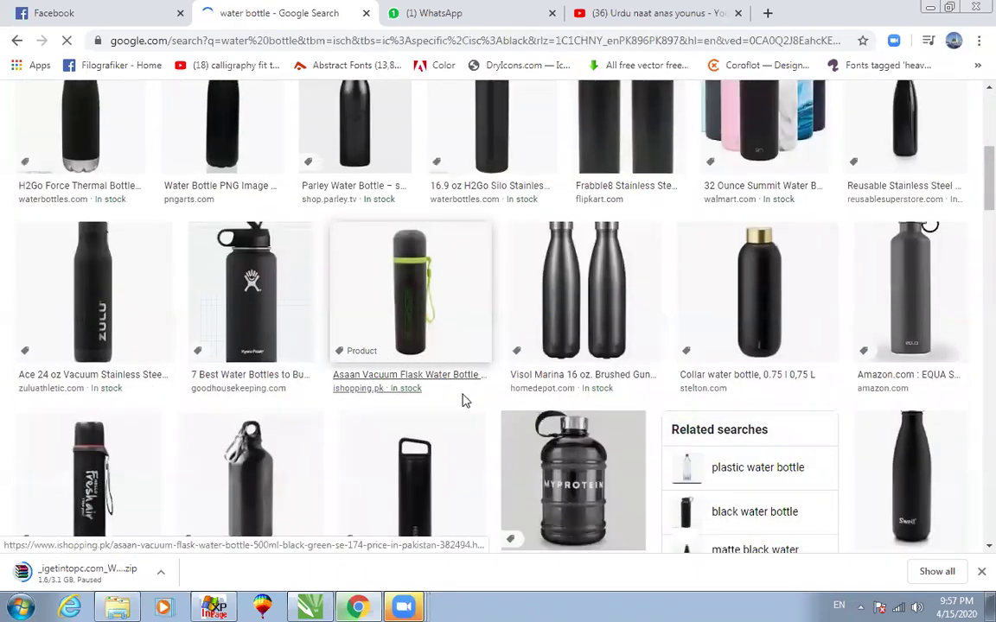
{"action": "scroll", "coordinate": [463, 400], "scroll_direction": "up", "scroll_amount": 9}
{"action": "scroll", "coordinate": [464, 403], "scroll_direction": "up", "scroll_amount": 2}
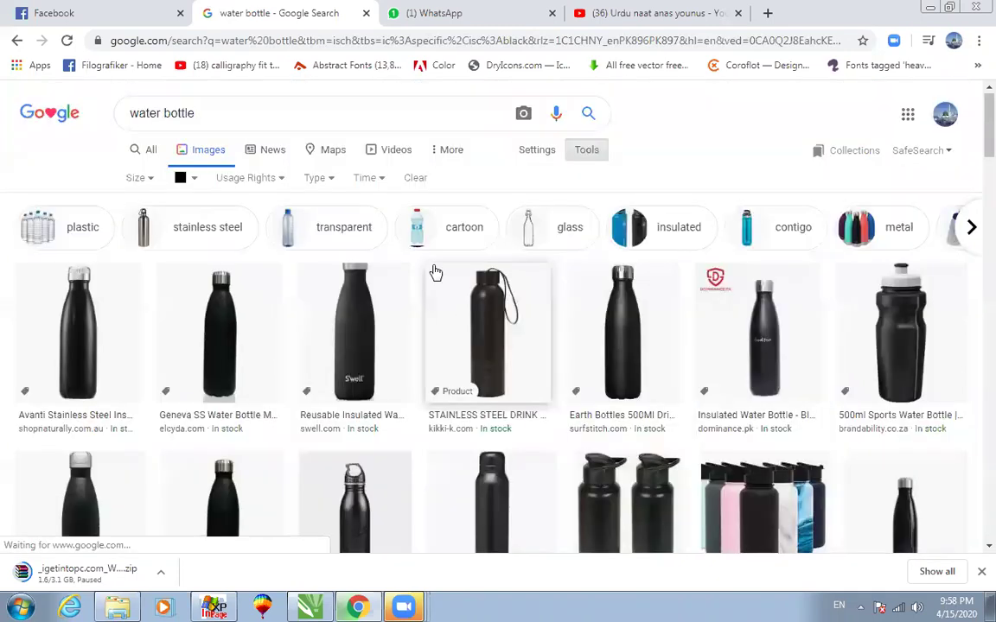
{"action": "left_click", "coordinate": [313, 177]}
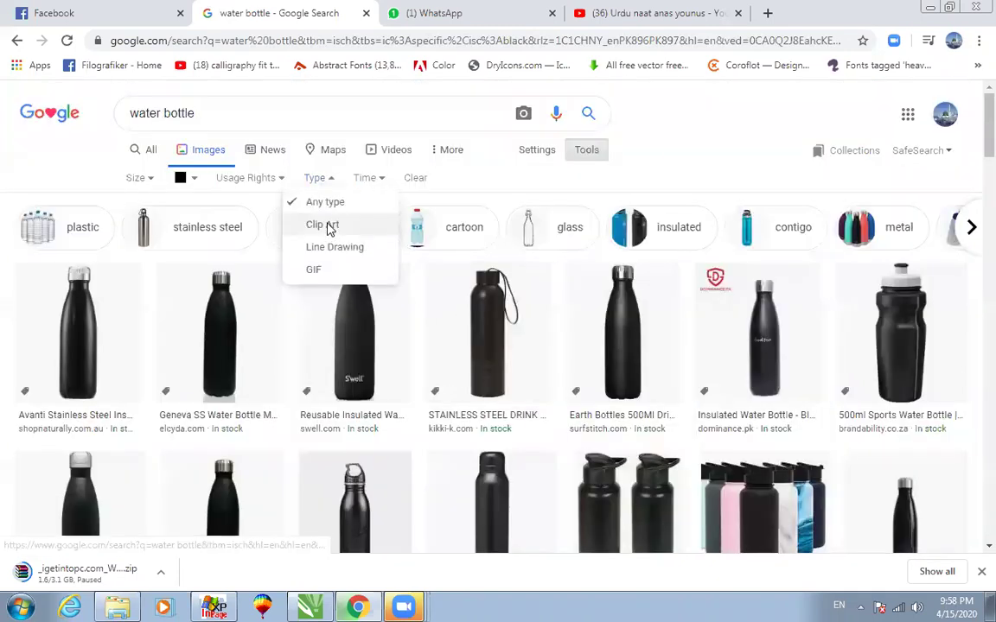
{"action": "left_click", "coordinate": [332, 226]}
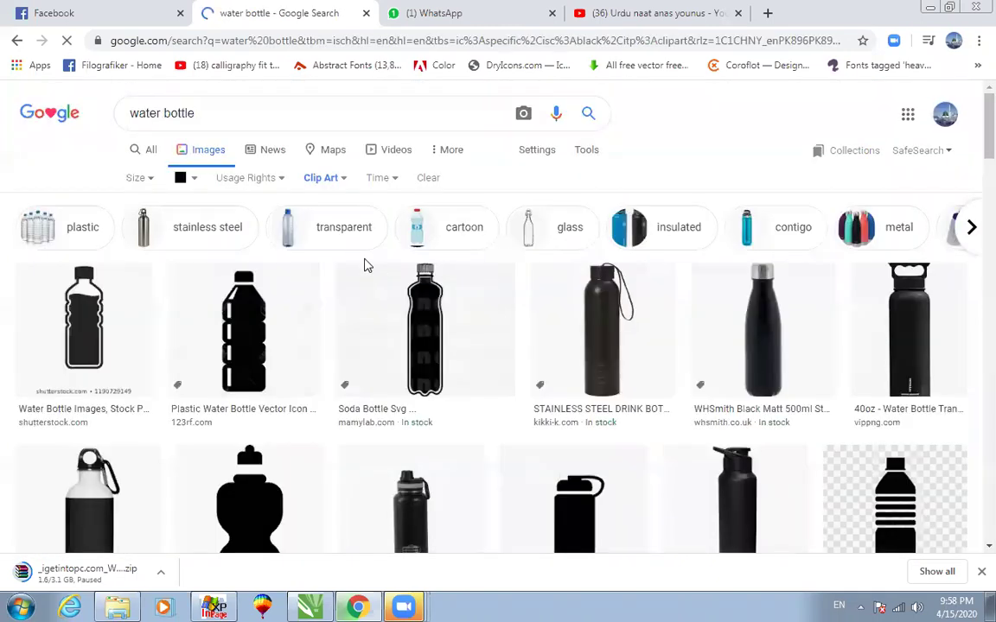
{"action": "scroll", "coordinate": [441, 332], "scroll_direction": "down", "scroll_amount": 3}
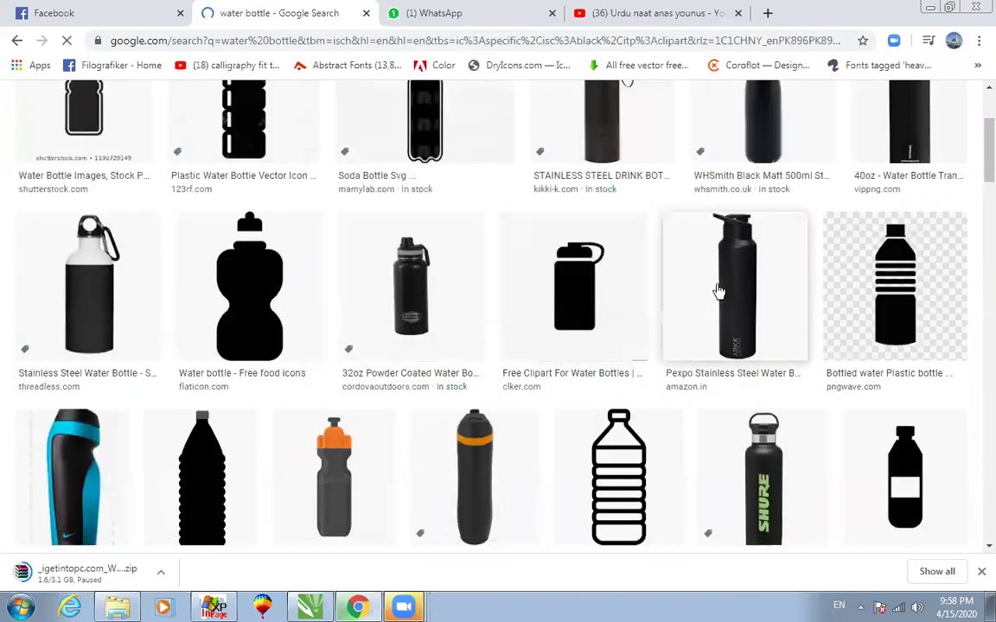
{"action": "scroll", "coordinate": [897, 273], "scroll_direction": "down", "scroll_amount": 1}
{"action": "scroll", "coordinate": [786, 351], "scroll_direction": "down", "scroll_amount": 4}
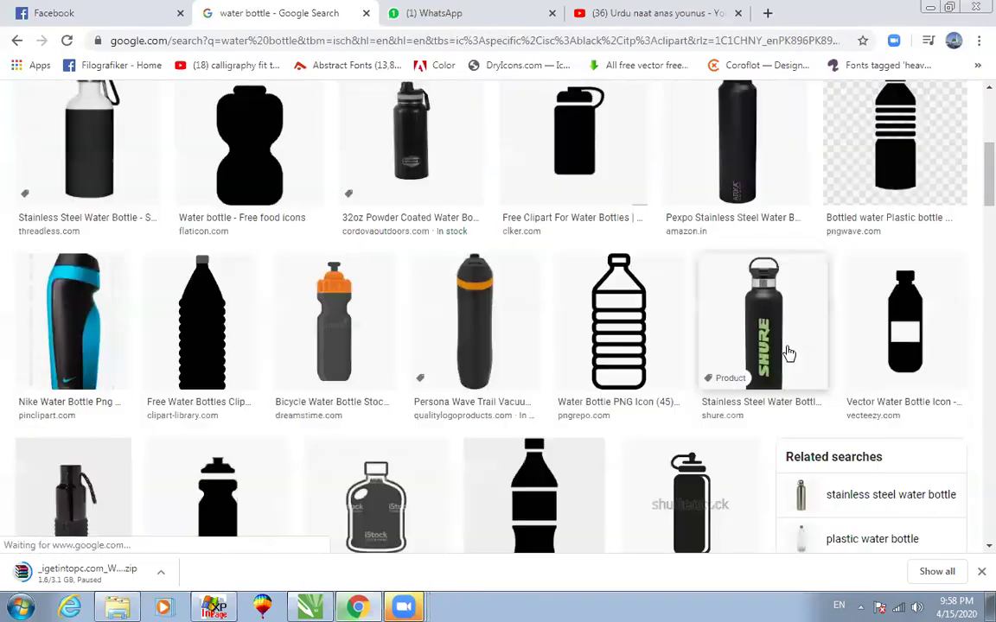
{"action": "scroll", "coordinate": [510, 363], "scroll_direction": "down", "scroll_amount": 3}
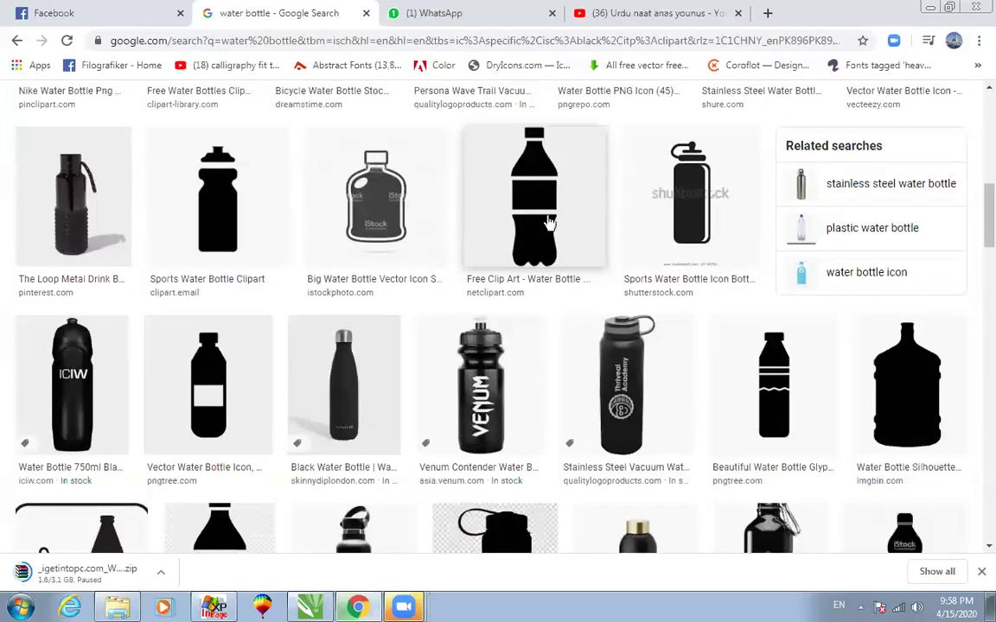
Copy the Free Clip Art bottle silhouette image and return to CorelDRAW.
{"action": "left_click", "coordinate": [497, 201]}
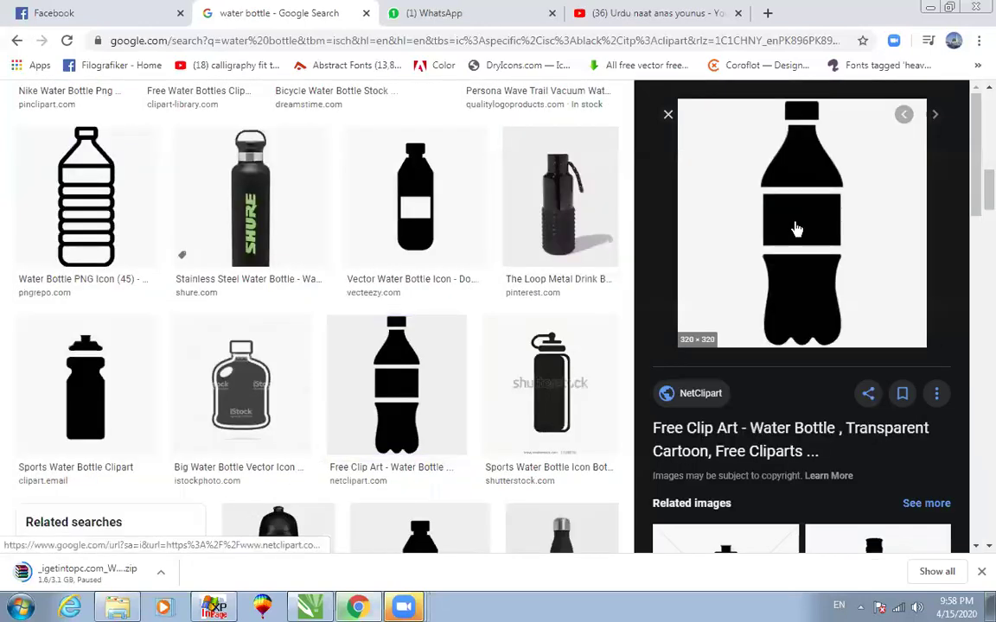
{"action": "right_click", "coordinate": [796, 228]}
{"action": "left_click", "coordinate": [813, 402]}
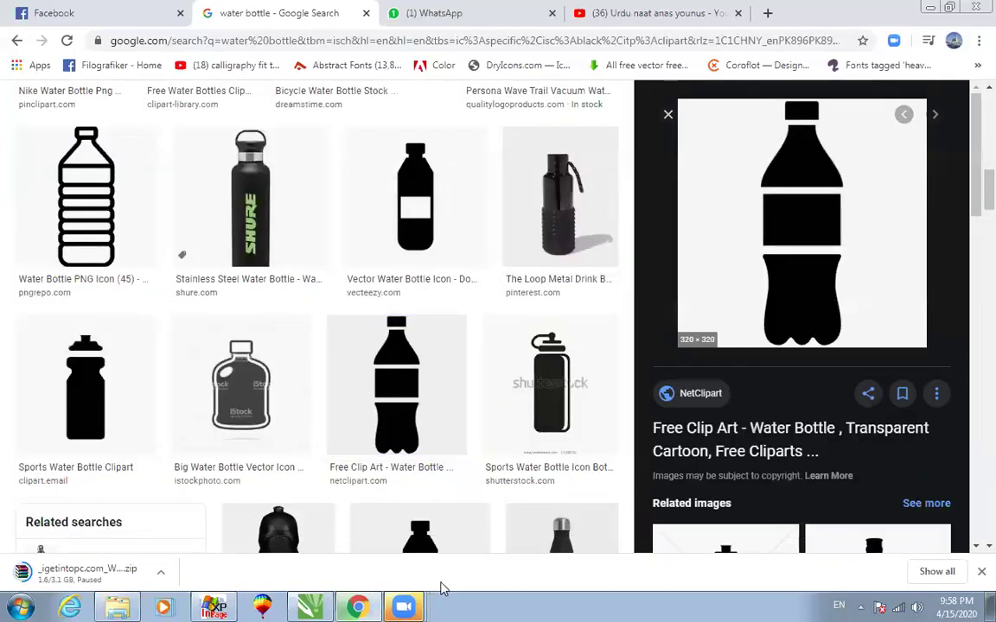
{"action": "left_click", "coordinate": [311, 606]}
Paste the copied bottle image and move it off the page's upper left.
{"action": "right_click", "coordinate": [571, 333]}
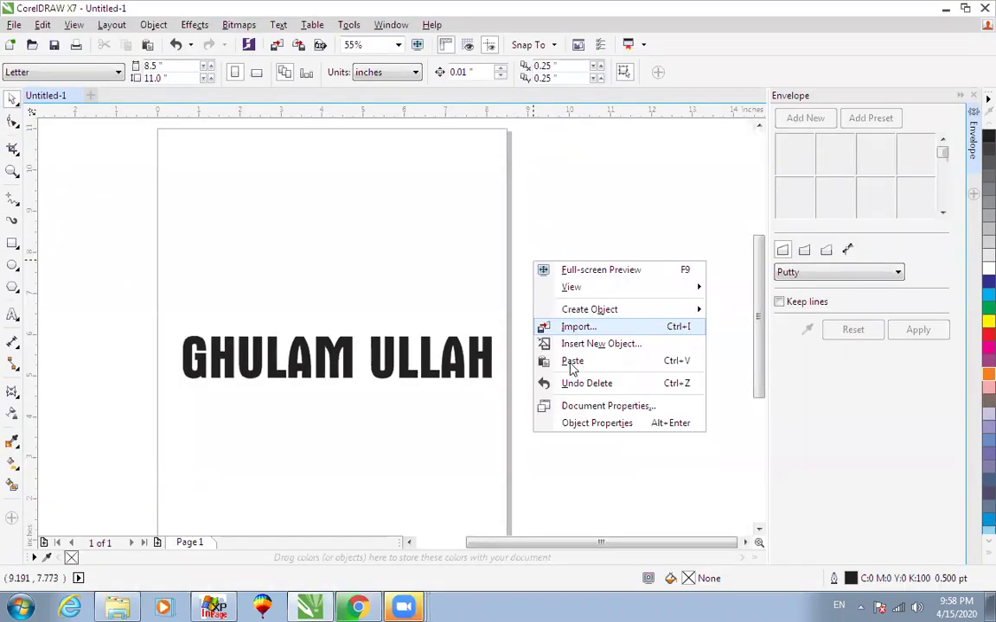
{"action": "left_click", "coordinate": [569, 361]}
{"action": "scroll", "coordinate": [566, 369], "scroll_direction": "down", "scroll_amount": 2}
{"action": "left_click_drag", "start_coordinate": [473, 337], "coordinate": [365, 172]}
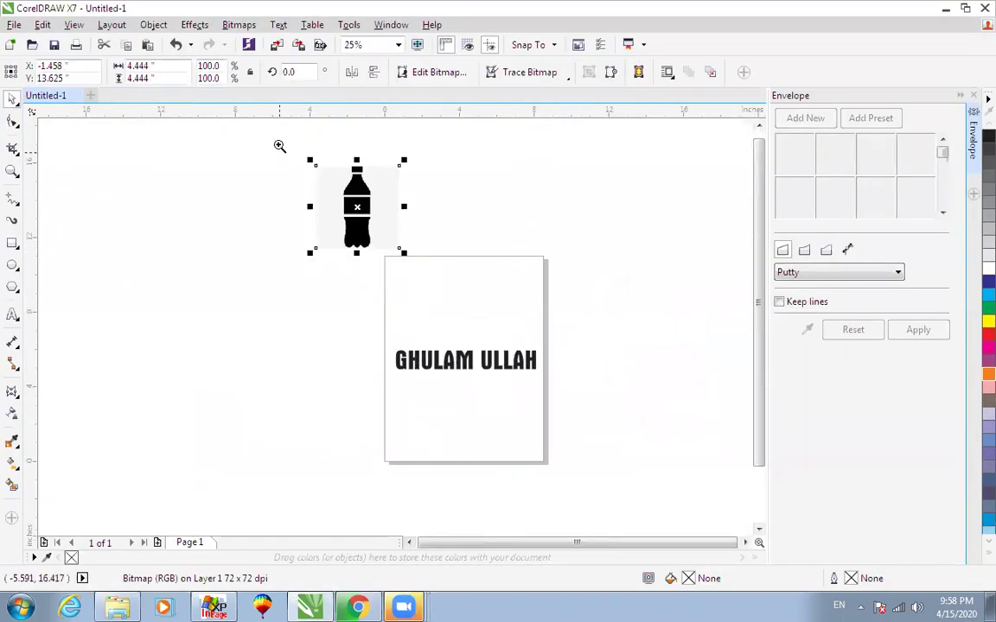
{"action": "scroll", "coordinate": [372, 156], "scroll_direction": "up", "scroll_amount": 2}
Trace the bottle bitmap with Outline Trace > High Quality Image.
{"action": "left_click", "coordinate": [533, 75]}
{"action": "mouse_move", "coordinate": [537, 128]}
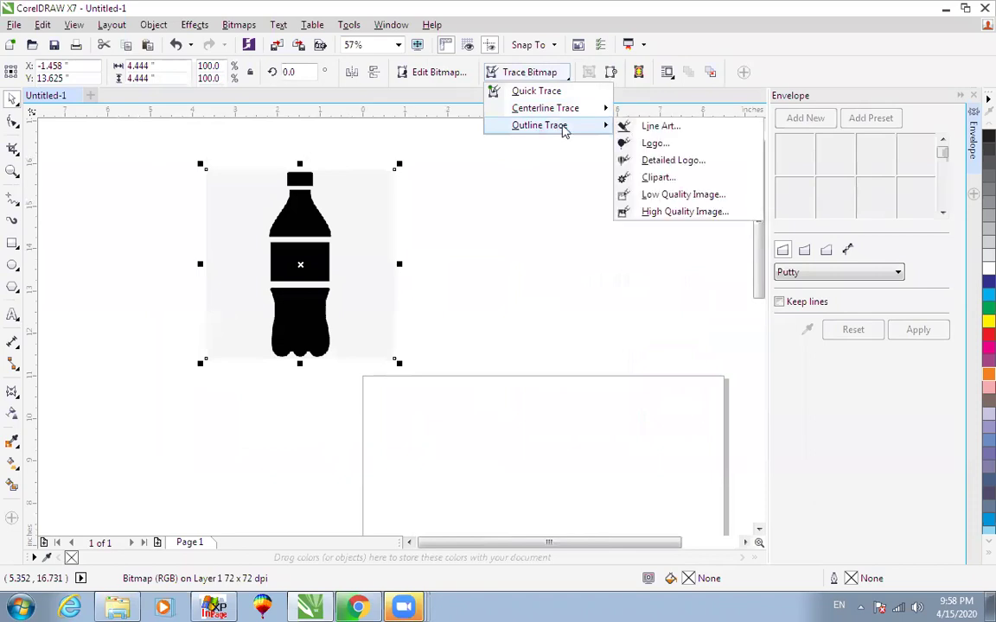
{"action": "left_click", "coordinate": [629, 211]}
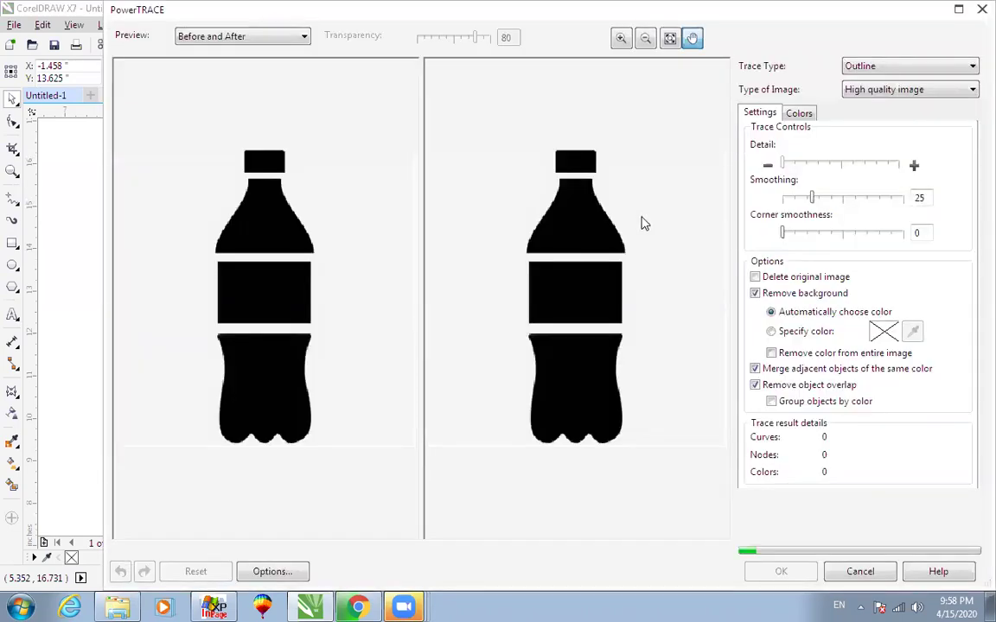
{"action": "left_click", "coordinate": [778, 570]}
Move the traced bottle onto the page and delete the original bitmap.
{"action": "mouse_move", "coordinate": [303, 244]}
{"action": "left_mouse_down"}
{"action": "mouse_move", "coordinate": [560, 265]}
{"action": "mouse_move", "coordinate": [602, 362]}
{"action": "left_mouse_up"}
{"action": "left_click", "coordinate": [381, 242]}
{"action": "key", "text": "Delete"}
{"action": "key", "text": "F4"}
{"action": "left_click_drag", "start_coordinate": [464, 254], "coordinate": [509, 339]}
{"action": "scroll", "coordinate": [674, 373], "scroll_direction": "down", "scroll_amount": 2}
Move the name text up so it overlaps the traced bottle.
{"action": "scroll", "coordinate": [672, 514], "scroll_direction": "up", "scroll_amount": 1}
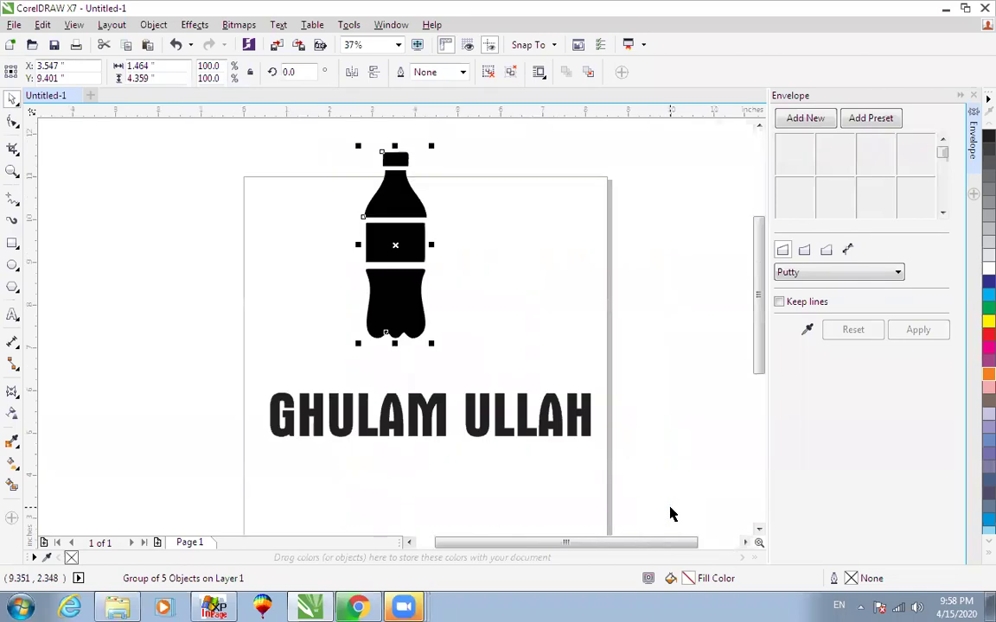
{"action": "left_click_drag", "start_coordinate": [547, 413], "coordinate": [702, 218]}
{"action": "left_click", "coordinate": [396, 200]}
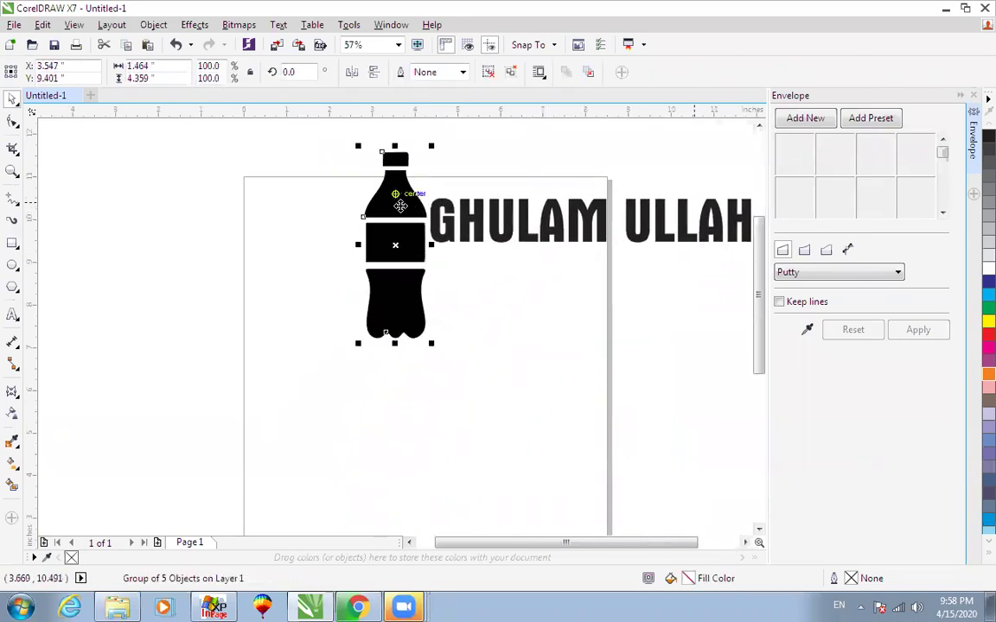
{"action": "left_click_drag", "start_coordinate": [499, 227], "coordinate": [459, 207]}
Give the bottle's neck shape no fill and a black outline.
{"action": "left_click", "coordinate": [380, 214]}
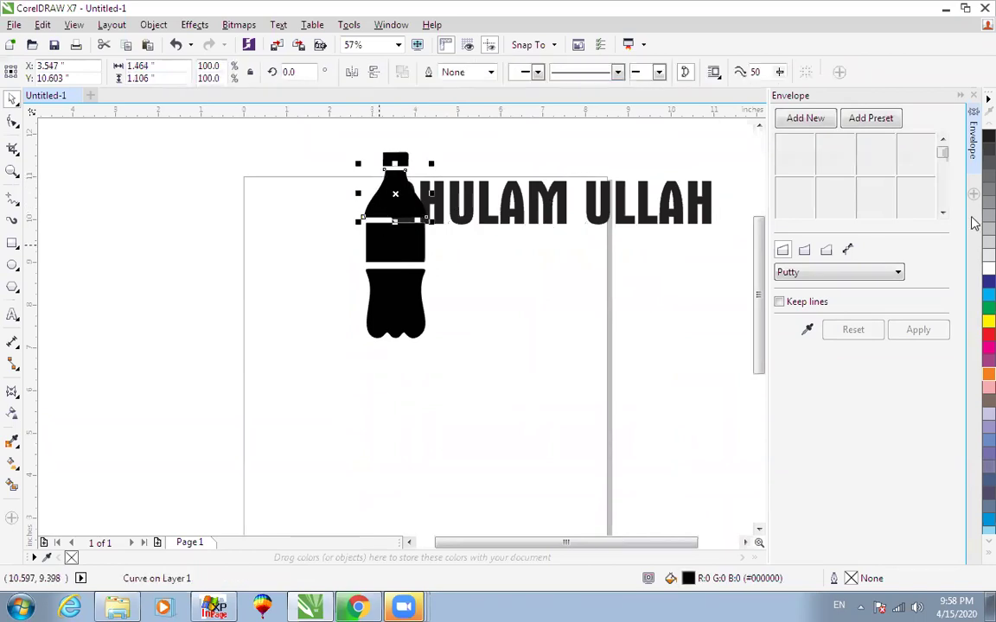
{"action": "left_click", "coordinate": [972, 562]}
{"action": "left_click", "coordinate": [935, 123]}
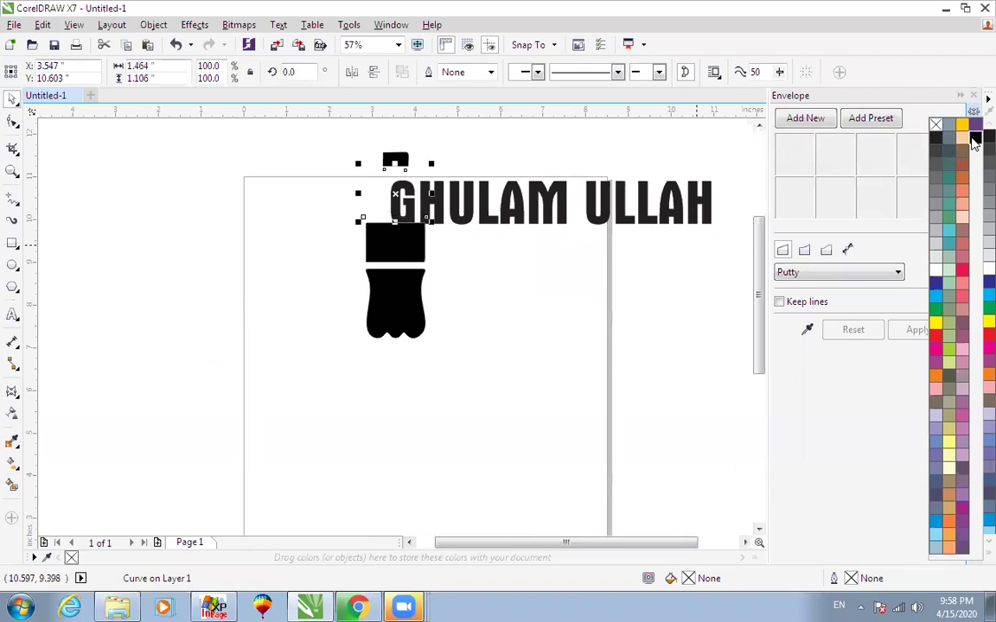
{"action": "right_click", "coordinate": [973, 138]}
Move the text over the bottle and delete the name's second word.
{"action": "left_click_drag", "start_coordinate": [463, 242], "coordinate": [320, 356]}
{"action": "left_click_drag", "start_coordinate": [575, 344], "coordinate": [590, 348]}
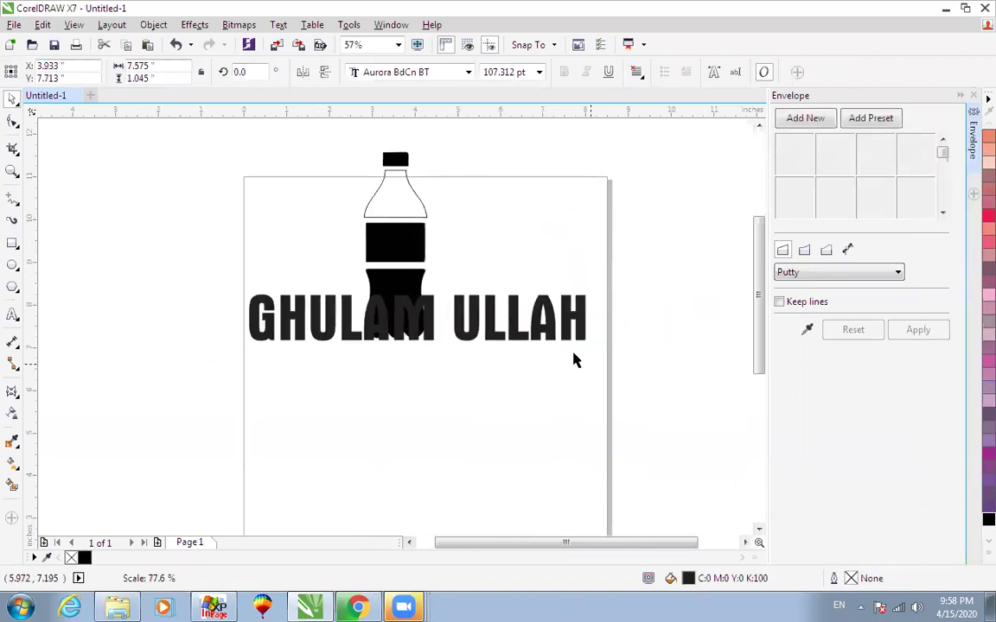
{"action": "key", "text": "F8"}
{"action": "left_click_drag", "start_coordinate": [455, 310], "coordinate": [707, 302]}
{"action": "key", "text": "Delete"}
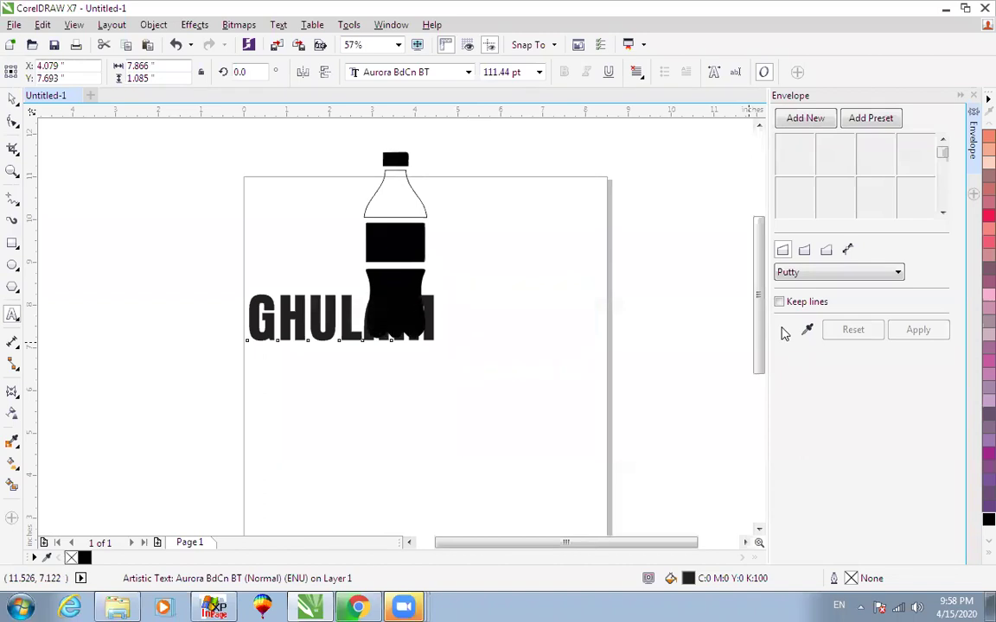
{"action": "key", "text": "ctrl+space"}
Move the remaining first word onto the bottle neck and shrink it to 47.845 pt.
{"action": "left_click_drag", "start_coordinate": [432, 308], "coordinate": [494, 184]}
{"action": "key", "text": "F2"}
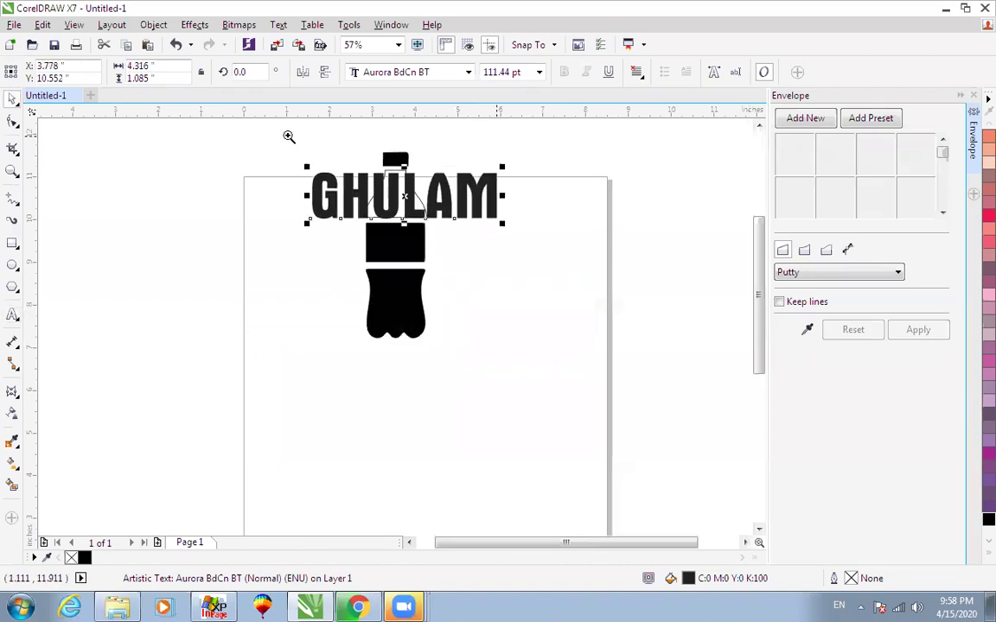
{"action": "left_click_drag", "start_coordinate": [285, 134], "coordinate": [612, 285]}
{"action": "left_click_drag", "start_coordinate": [509, 266], "coordinate": [365, 322]}
{"action": "left_click_drag", "start_coordinate": [225, 292], "coordinate": [509, 437]}
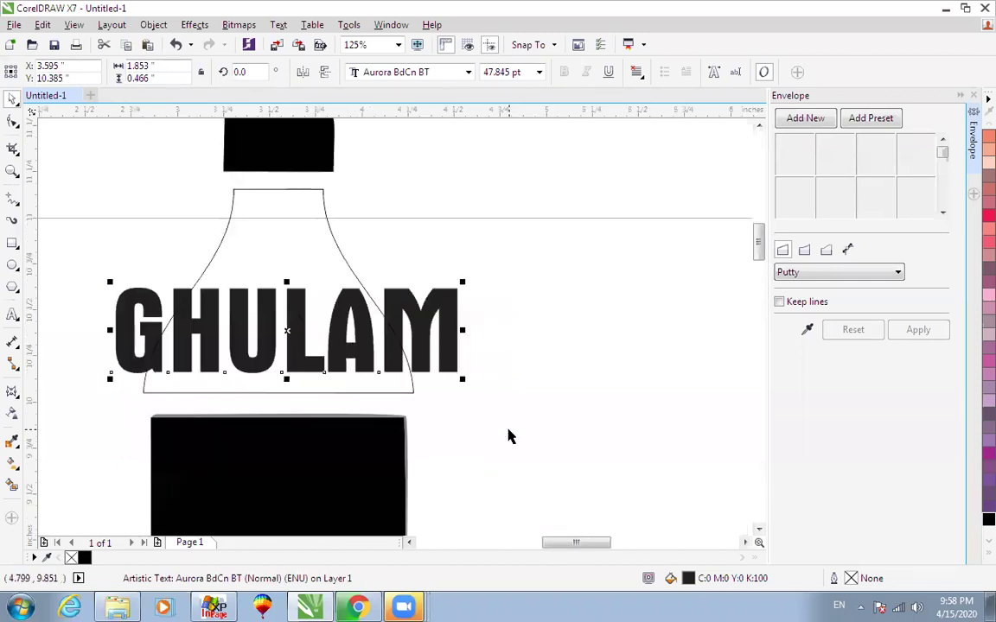
Warp GHULAM with an envelope taken from the neck outline and move it into the neck.
{"action": "left_click", "coordinate": [807, 329]}
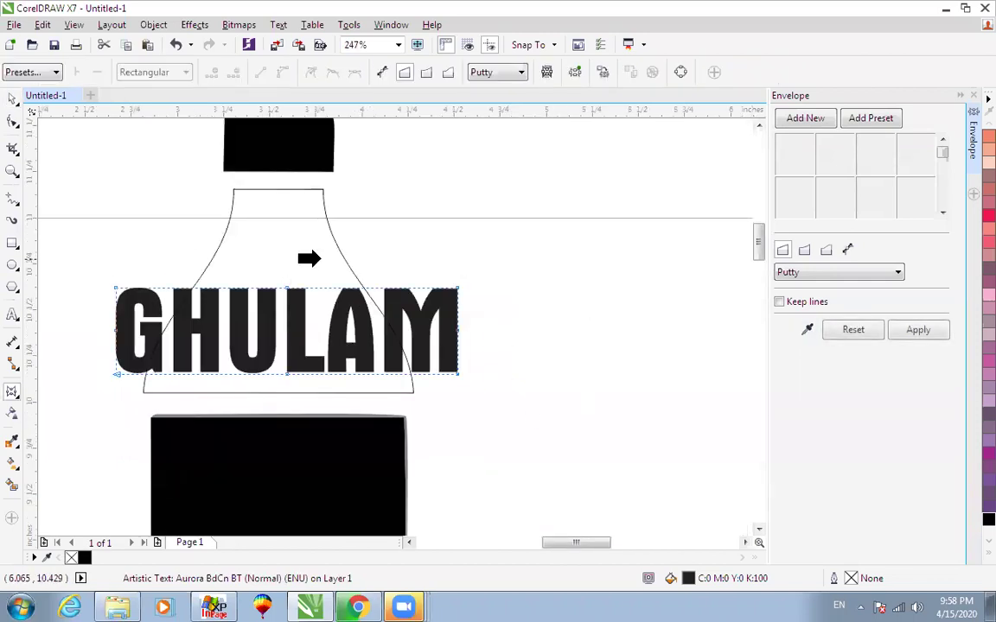
{"action": "left_click", "coordinate": [337, 250]}
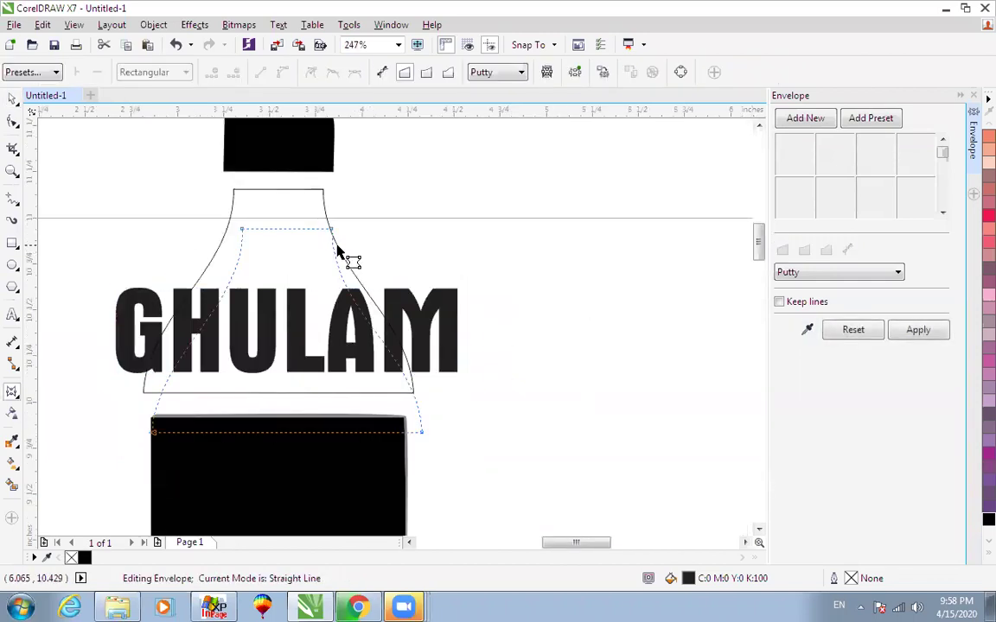
{"action": "left_click", "coordinate": [931, 337]}
{"action": "key", "text": "space"}
{"action": "left_click", "coordinate": [496, 239]}
{"action": "left_click_drag", "start_coordinate": [313, 294], "coordinate": [302, 252]}
Zoom the view to frame the whole bottle with GHULAM in its neck.
{"action": "scroll", "coordinate": [415, 292], "scroll_direction": "down", "scroll_amount": 1}
{"action": "key", "text": "F2"}
{"action": "mouse_move", "coordinate": [172, 188]}
{"action": "left_mouse_down"}
{"action": "mouse_move", "coordinate": [563, 495]}
{"action": "mouse_move", "coordinate": [584, 522]}
{"action": "left_mouse_up"}
{"action": "scroll", "coordinate": [583, 521], "scroll_direction": "down", "scroll_amount": 1}
{"action": "key", "text": "F2"}
{"action": "left_click_drag", "start_coordinate": [355, 329], "coordinate": [655, 557]}
{"action": "left_click", "coordinate": [533, 318]}
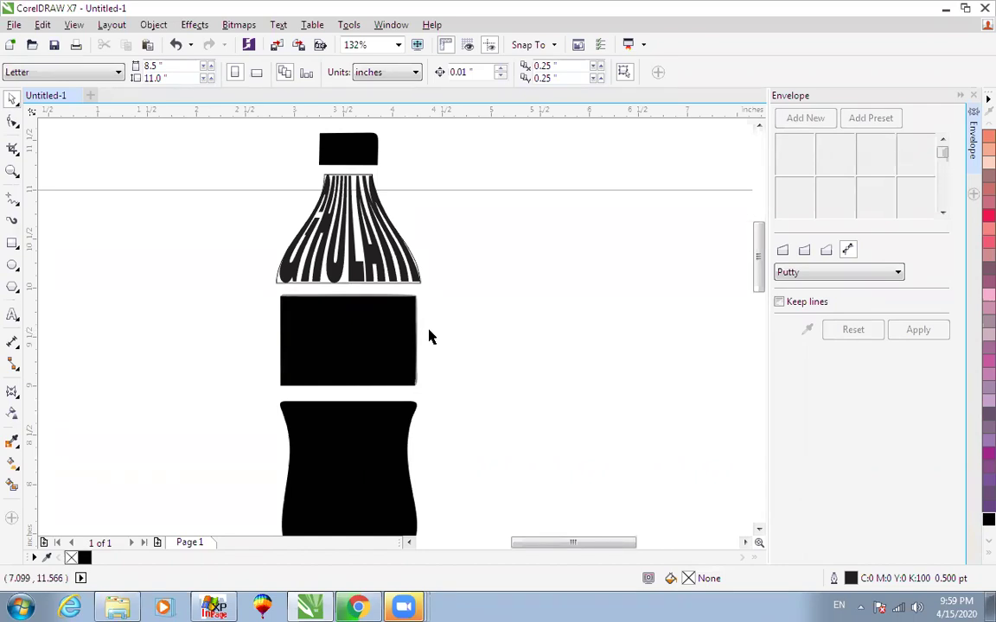
Add PRINT in Aurora BdCn BT, enlarged to about 53.6 pt, right of the bottle.
{"action": "left_click", "coordinate": [12, 316]}
{"action": "left_click", "coordinate": [136, 351]}
{"action": "type", "text": "PRINT"}
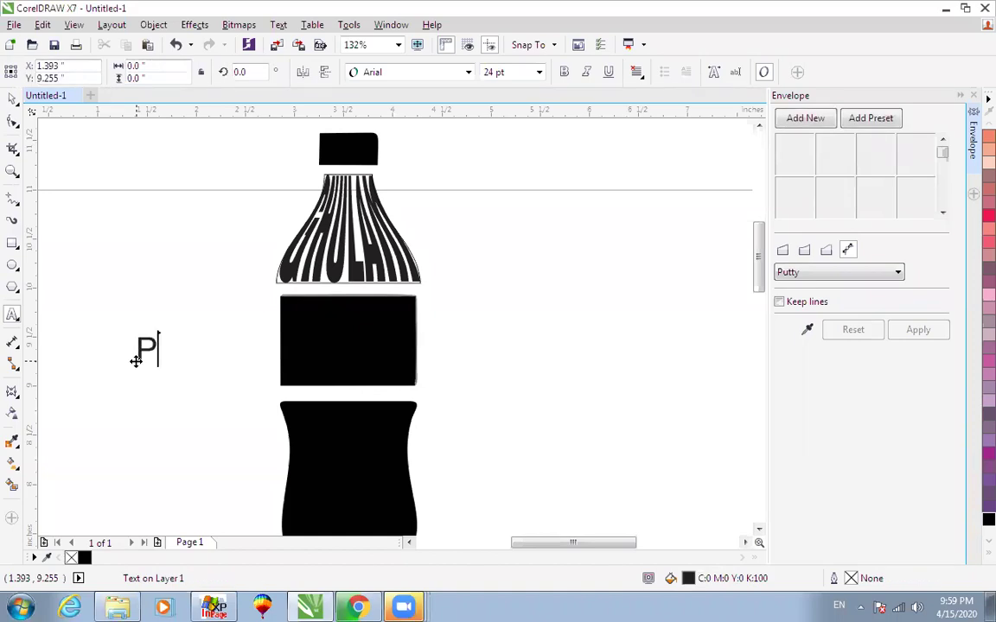
{"action": "key", "text": "ctrl+space"}
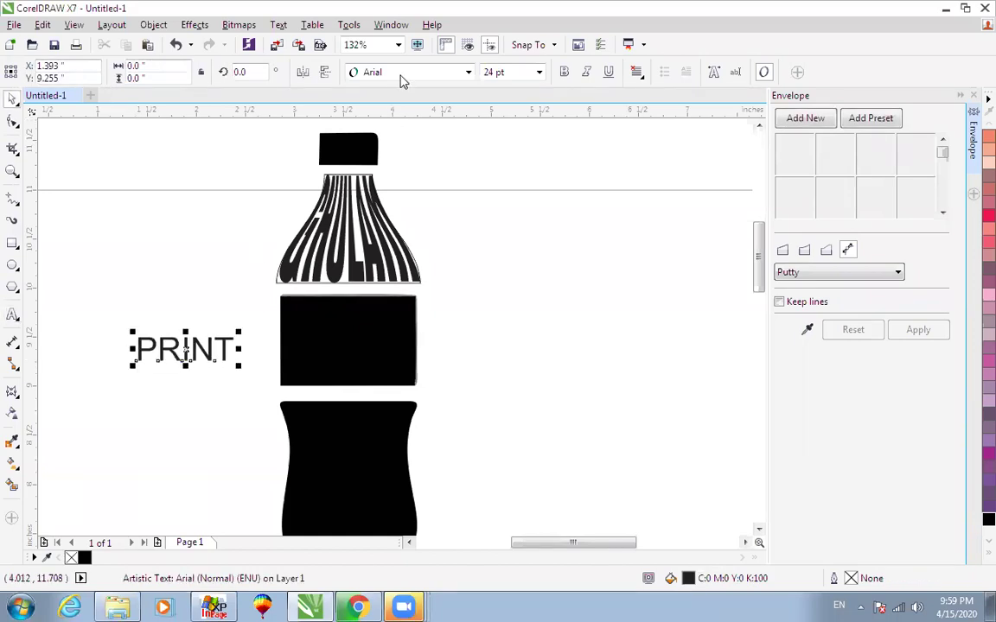
{"action": "left_click", "coordinate": [361, 72]}
{"action": "left_click", "coordinate": [358, 102]}
{"action": "left_click_drag", "start_coordinate": [208, 368], "coordinate": [244, 389]}
{"action": "left_click_drag", "start_coordinate": [220, 350], "coordinate": [602, 338]}
Remove the black label rectangle's fill so it becomes an empty outlined box.
{"action": "left_click", "coordinate": [355, 339]}
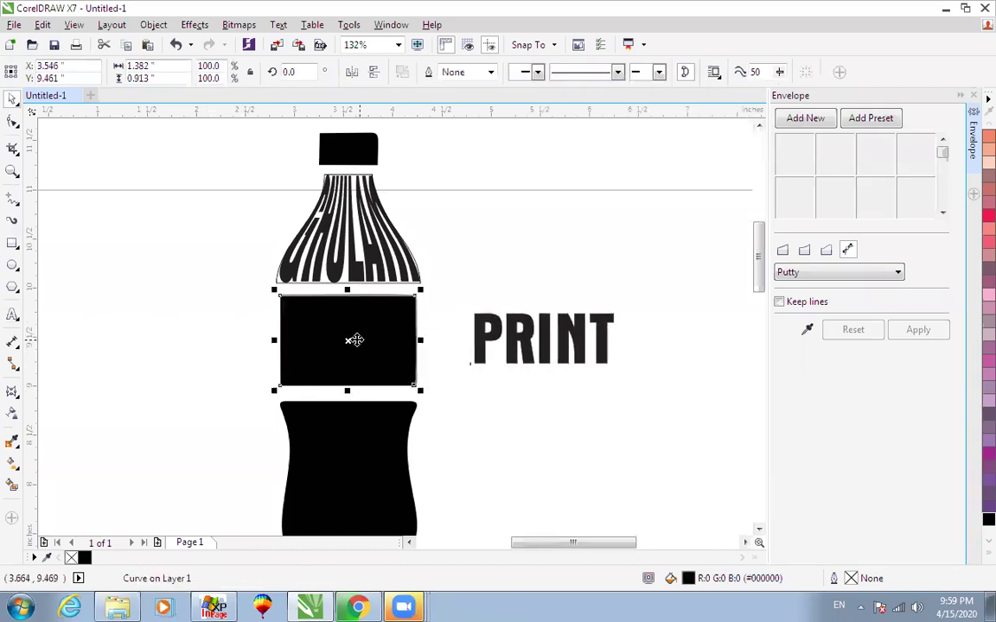
{"action": "left_click", "coordinate": [974, 560]}
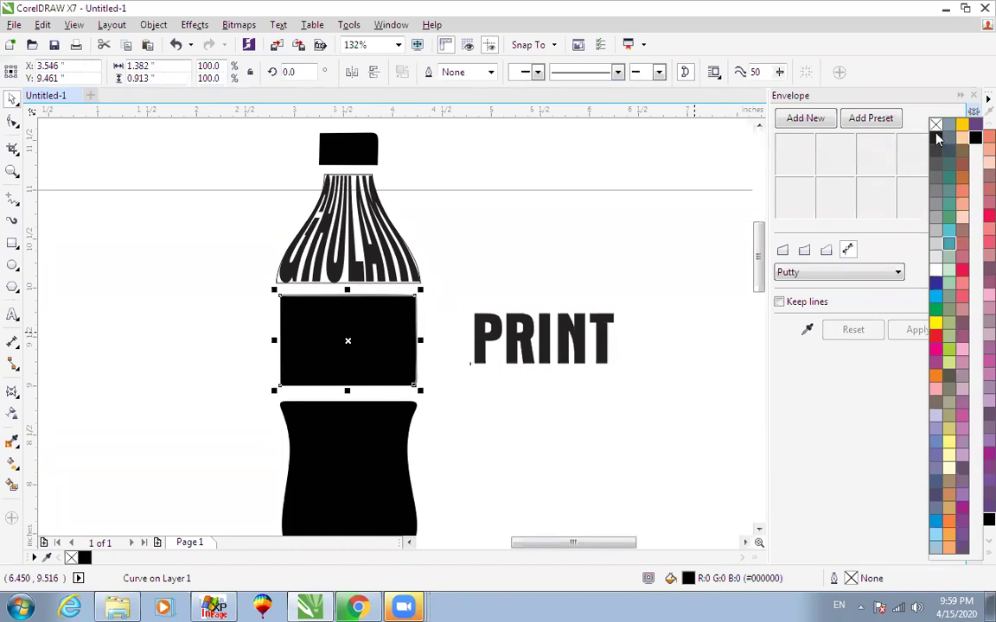
{"action": "left_click", "coordinate": [935, 125]}
{"action": "left_click", "coordinate": [461, 299]}
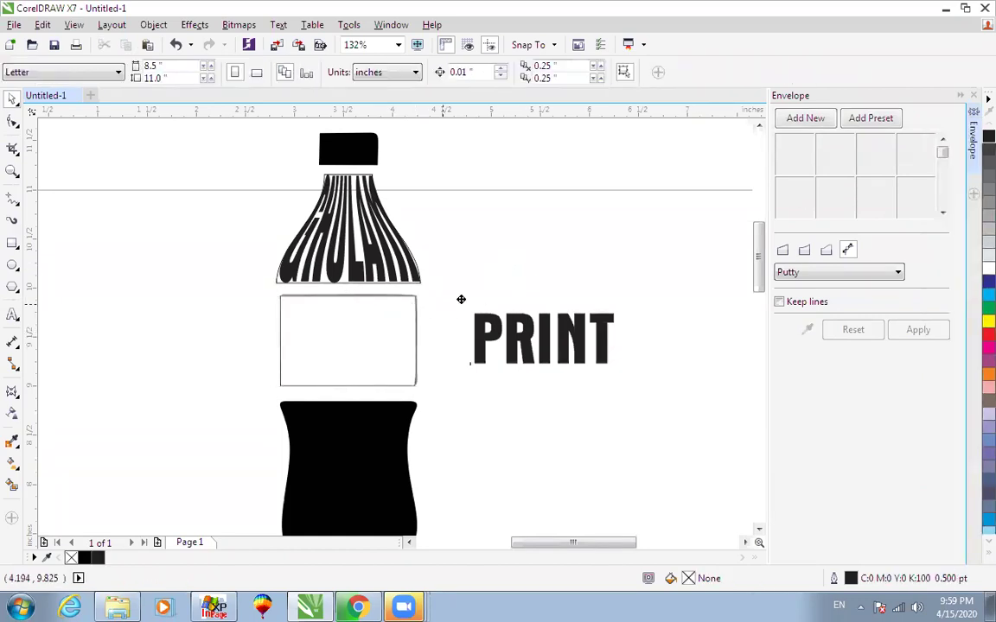
{"action": "left_click_drag", "start_coordinate": [417, 306], "coordinate": [545, 279]}
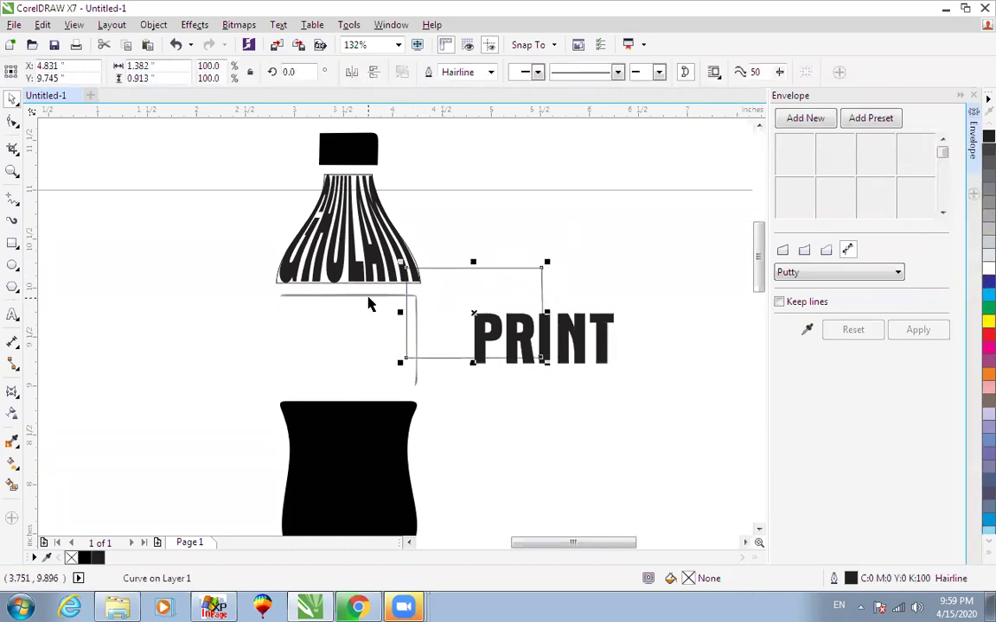
{"action": "left_click", "coordinate": [370, 300]}
Delete the leftover grey line and centre the label rectangle under the neck.
{"action": "left_click", "coordinate": [384, 296]}
{"action": "key", "text": "Delete"}
{"action": "left_click_drag", "start_coordinate": [444, 269], "coordinate": [323, 294]}
{"action": "left_click", "coordinate": [356, 274], "text": "shift"}
{"action": "key", "text": "c"}
{"action": "left_click", "coordinate": [472, 231]}
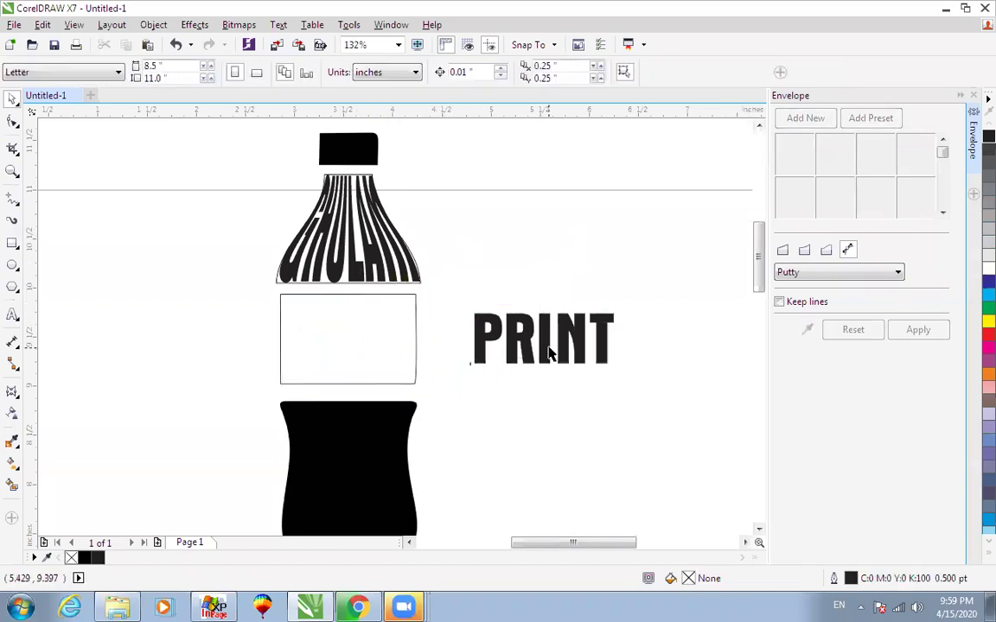
Envelope-warp PRINT to the label rectangle so it fills the label band.
{"action": "left_click", "coordinate": [474, 330]}
{"action": "left_click", "coordinate": [808, 331]}
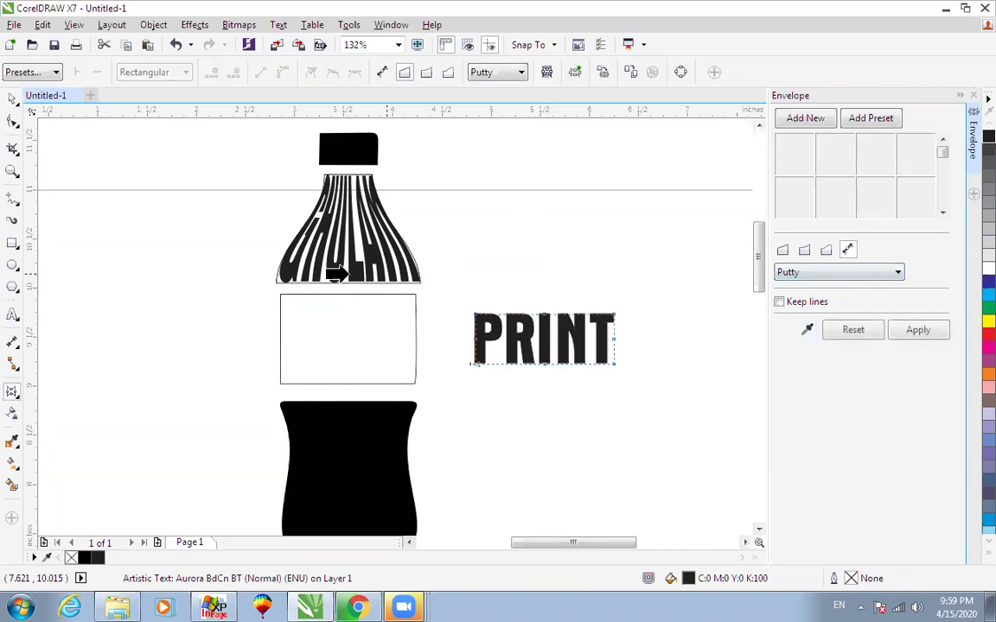
{"action": "left_click", "coordinate": [917, 334]}
{"action": "key", "text": "space"}
{"action": "left_click", "coordinate": [705, 278]}
{"action": "left_click", "coordinate": [599, 308]}
{"action": "left_click", "coordinate": [396, 294], "text": "shift"}
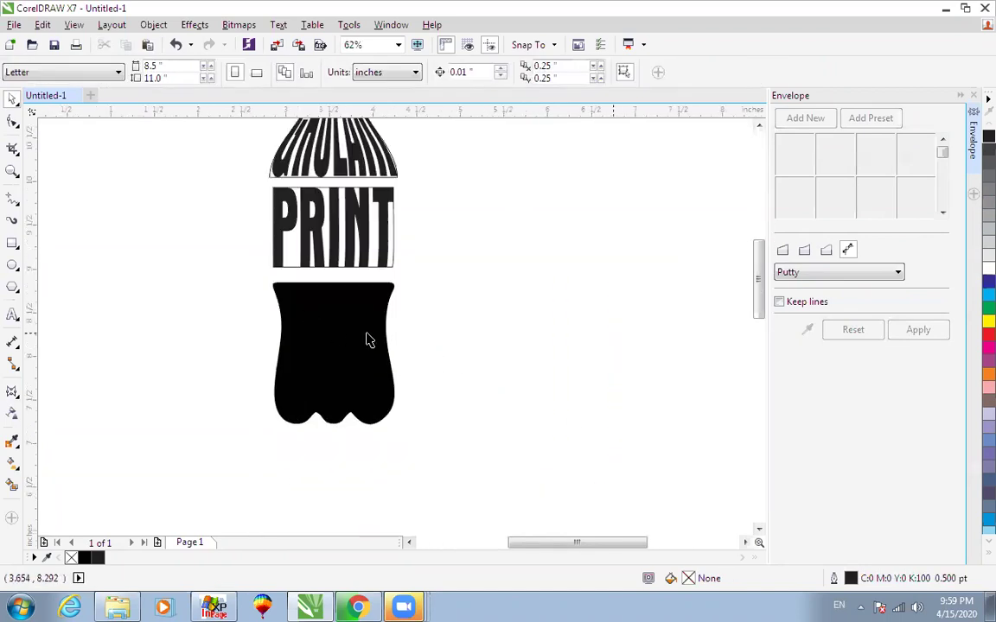
{"action": "left_click", "coordinate": [14, 316]}
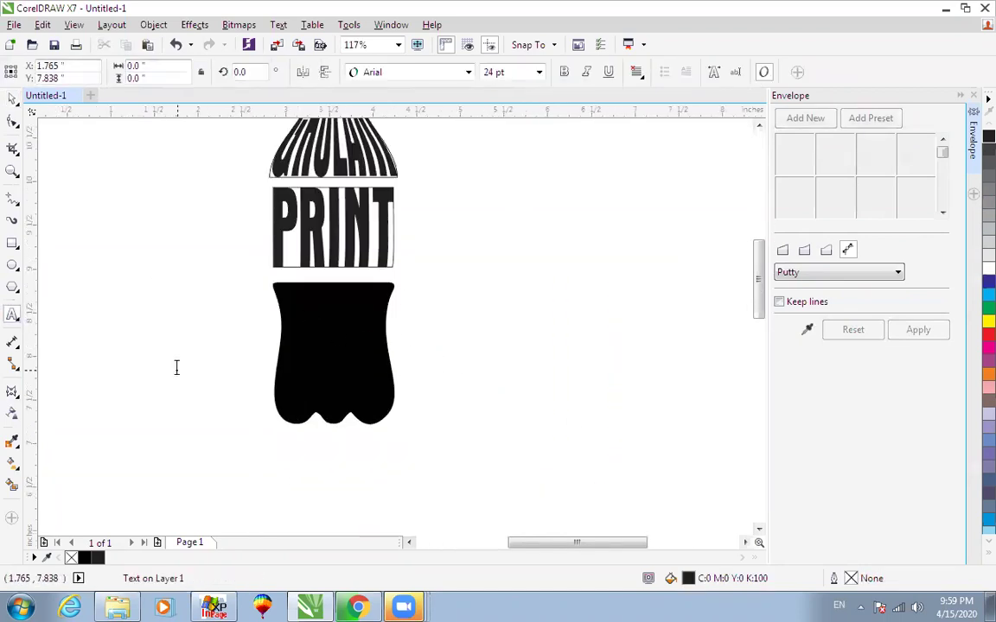
Add MEDIA beside the bottle body in Aurora BdCn BT and enlarge it.
{"action": "left_click", "coordinate": [176, 368]}
{"action": "type", "text": "MEDIA"}
{"action": "key", "text": "ctrl+space"}
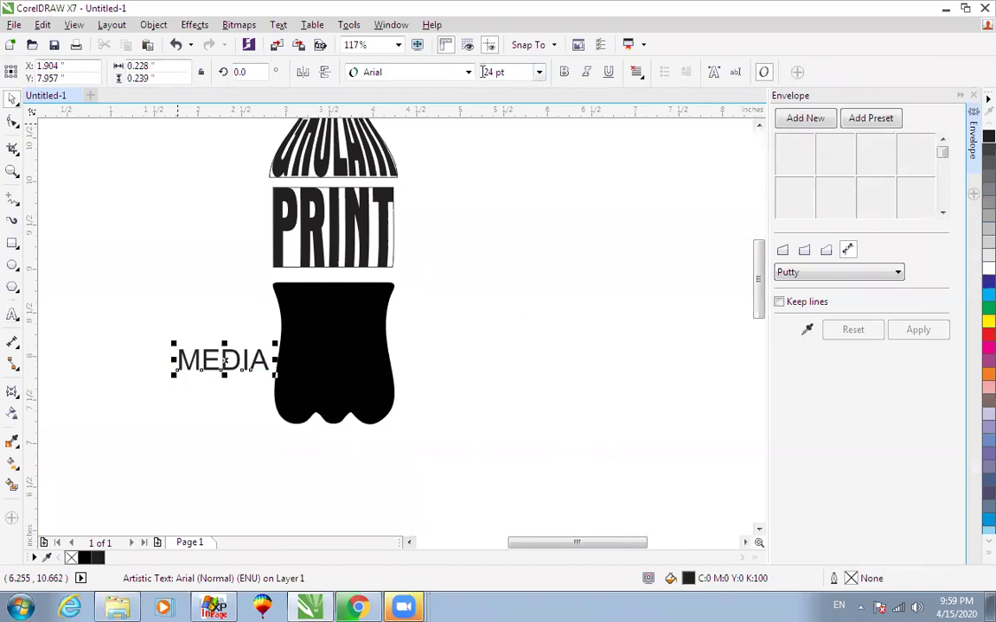
{"action": "left_click", "coordinate": [468, 72]}
{"action": "left_click", "coordinate": [385, 147]}
{"action": "left_click", "coordinate": [413, 76]}
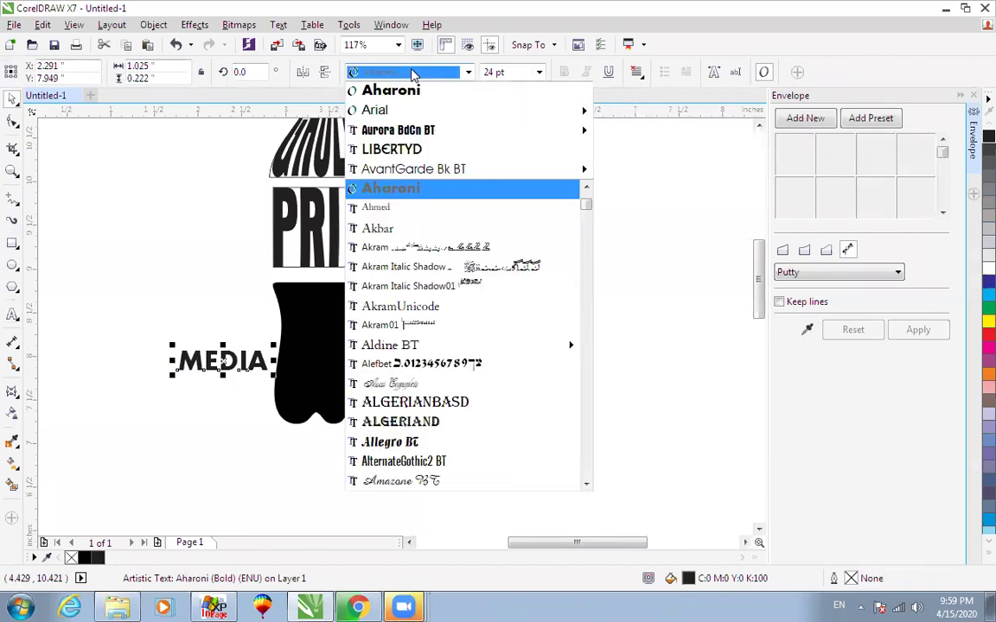
{"action": "left_click", "coordinate": [412, 131]}
{"action": "left_click_drag", "start_coordinate": [245, 375], "coordinate": [321, 364]}
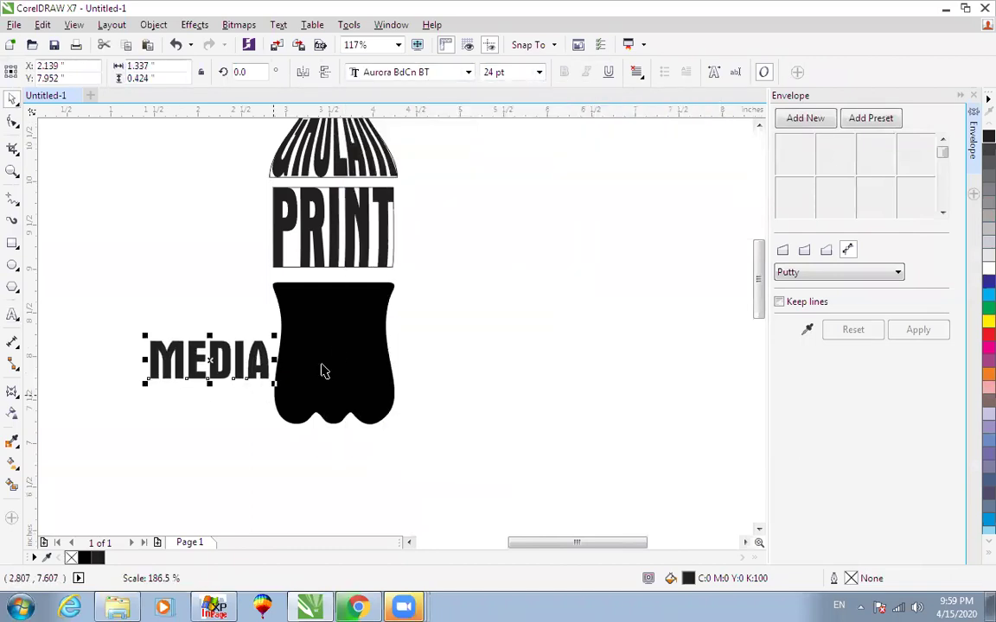
Give the bottle body no fill and a black outline.
{"action": "left_click", "coordinate": [321, 372]}
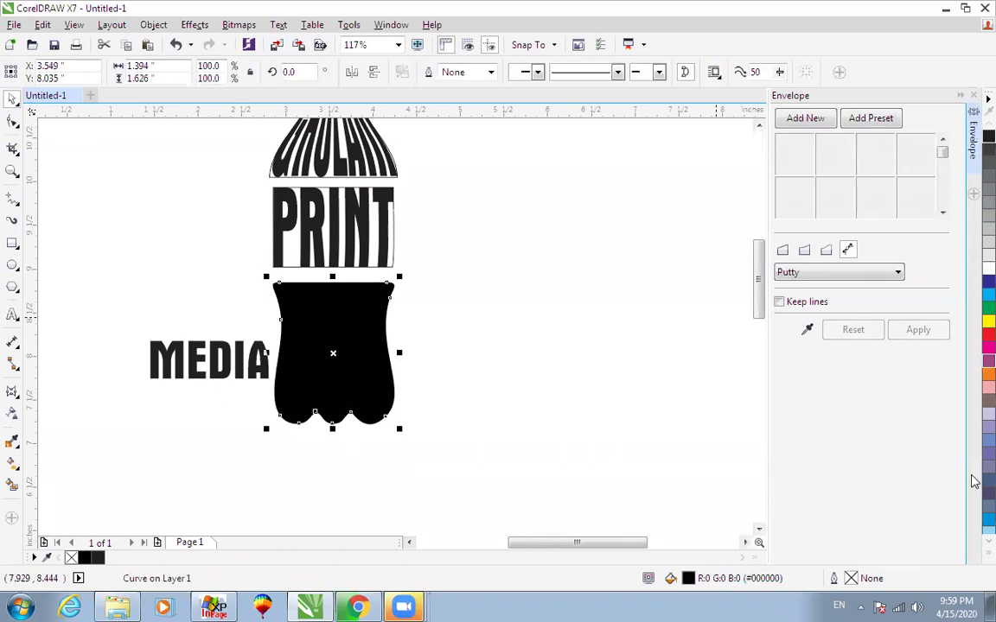
{"action": "left_click", "coordinate": [988, 554]}
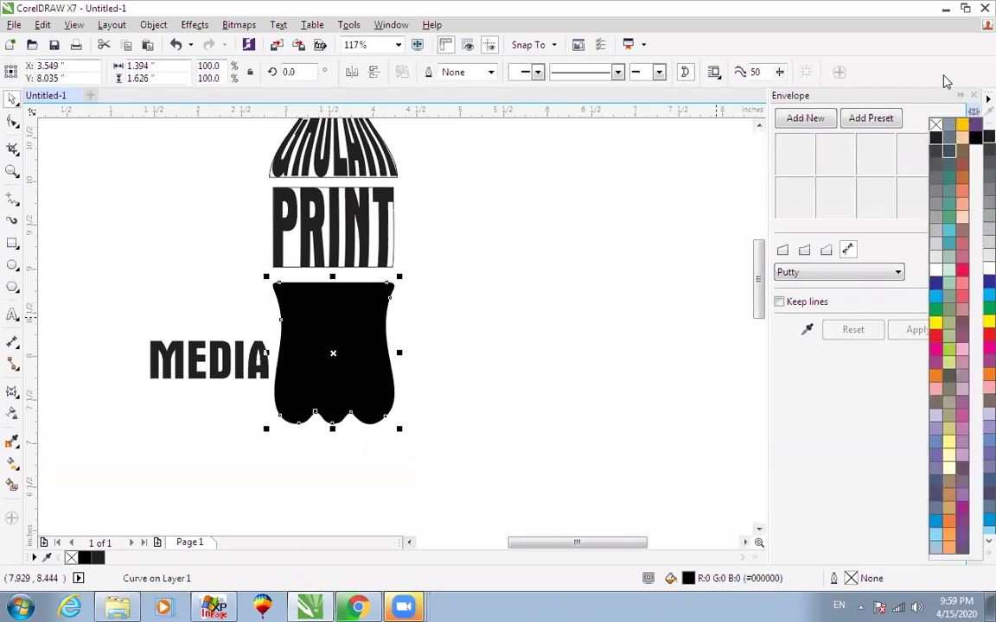
{"action": "left_click", "coordinate": [935, 126]}
{"action": "right_click", "coordinate": [939, 139]}
Enlarge MEDIA and warp it with an envelope from the bottle body outline.
{"action": "left_click", "coordinate": [571, 235]}
{"action": "left_click_drag", "start_coordinate": [204, 354], "coordinate": [526, 326]}
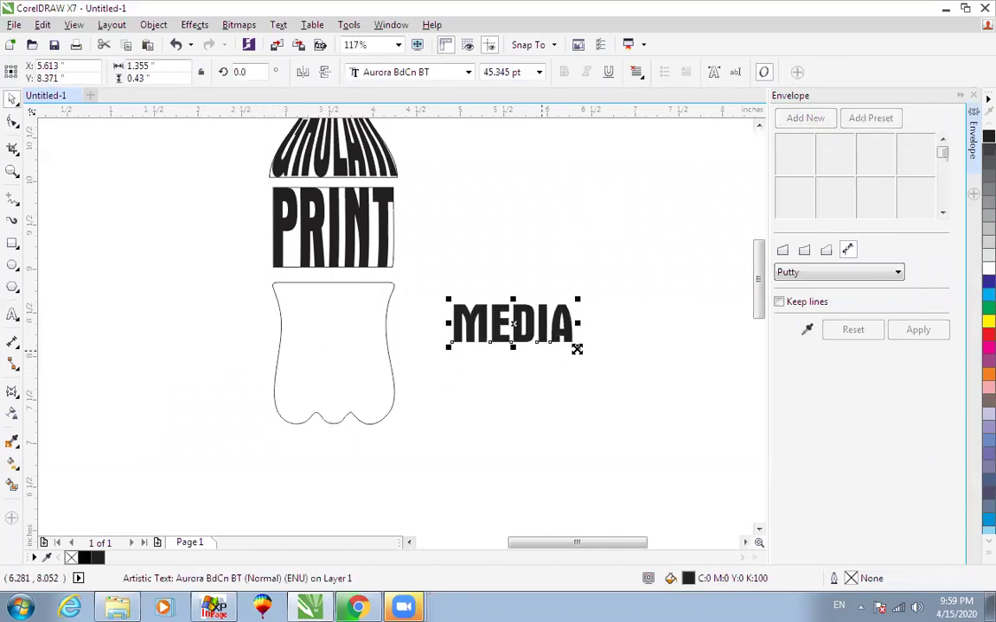
{"action": "left_click_drag", "start_coordinate": [576, 348], "coordinate": [635, 371]}
{"action": "left_click", "coordinate": [806, 329]}
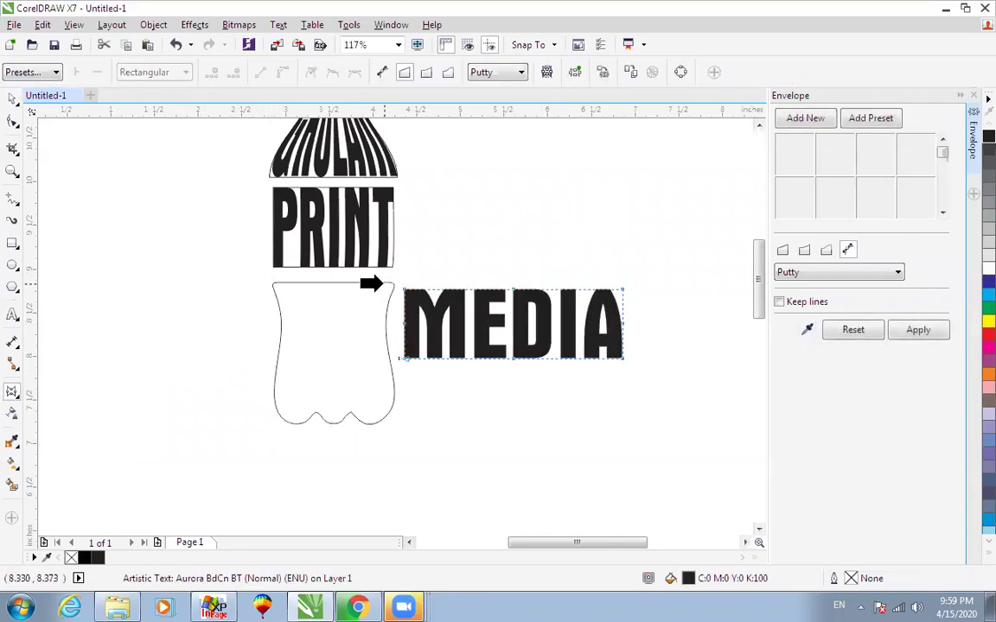
{"action": "left_click", "coordinate": [384, 283]}
{"action": "left_click", "coordinate": [897, 332]}
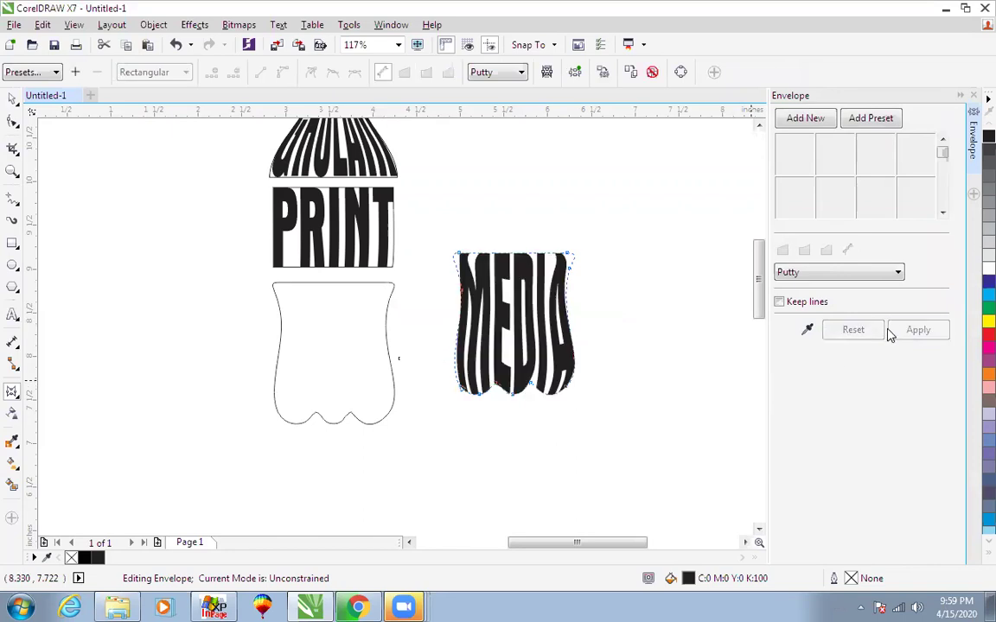
{"action": "left_click", "coordinate": [338, 283], "text": "shift"}
Centre MEDIA horizontally and vertically on the bottle body.
{"action": "key", "text": "c"}
{"action": "key", "text": "e"}
{"action": "left_click", "coordinate": [478, 288]}
{"action": "scroll", "coordinate": [478, 288], "scroll_direction": "down", "scroll_amount": 1}
{"action": "scroll", "coordinate": [478, 288], "scroll_direction": "up", "scroll_amount": 1}
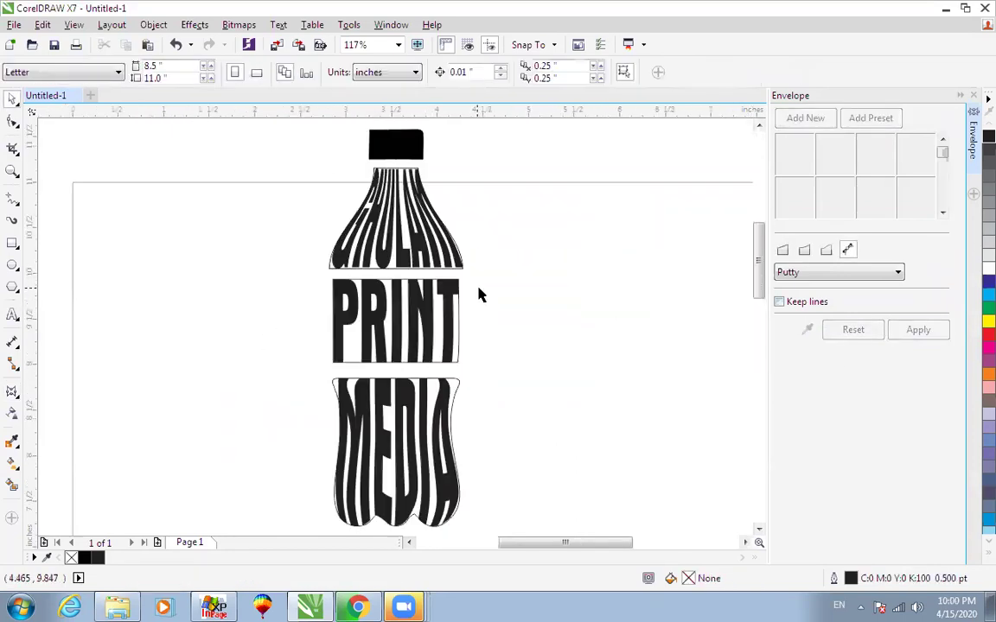
{"action": "scroll", "coordinate": [481, 295], "scroll_direction": "down", "scroll_amount": 3}
{"action": "scroll", "coordinate": [627, 514], "scroll_direction": "up", "scroll_amount": 1}
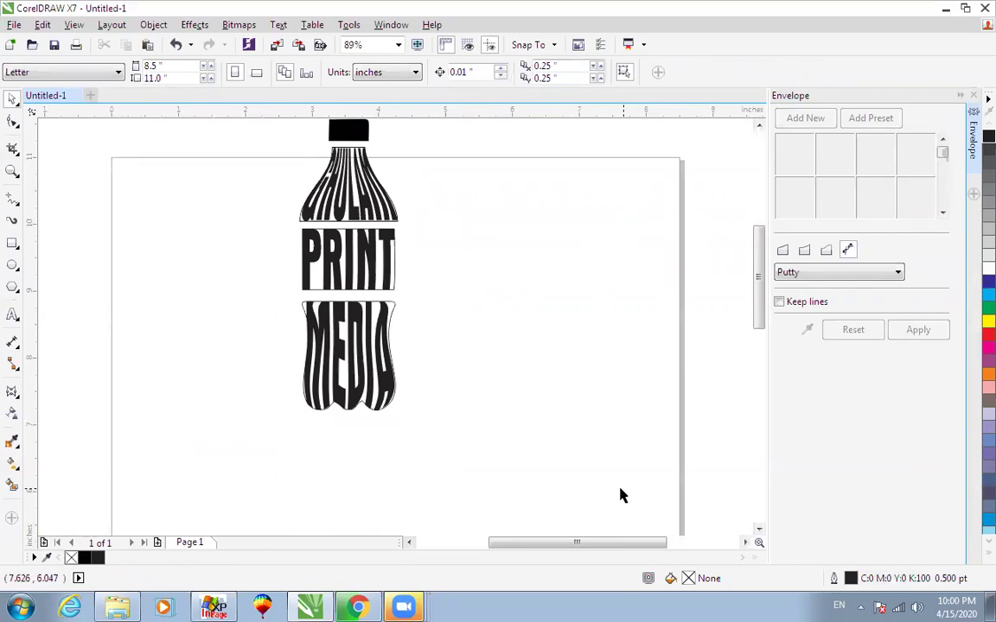
{"action": "scroll", "coordinate": [621, 495], "scroll_direction": "up", "scroll_amount": 1}
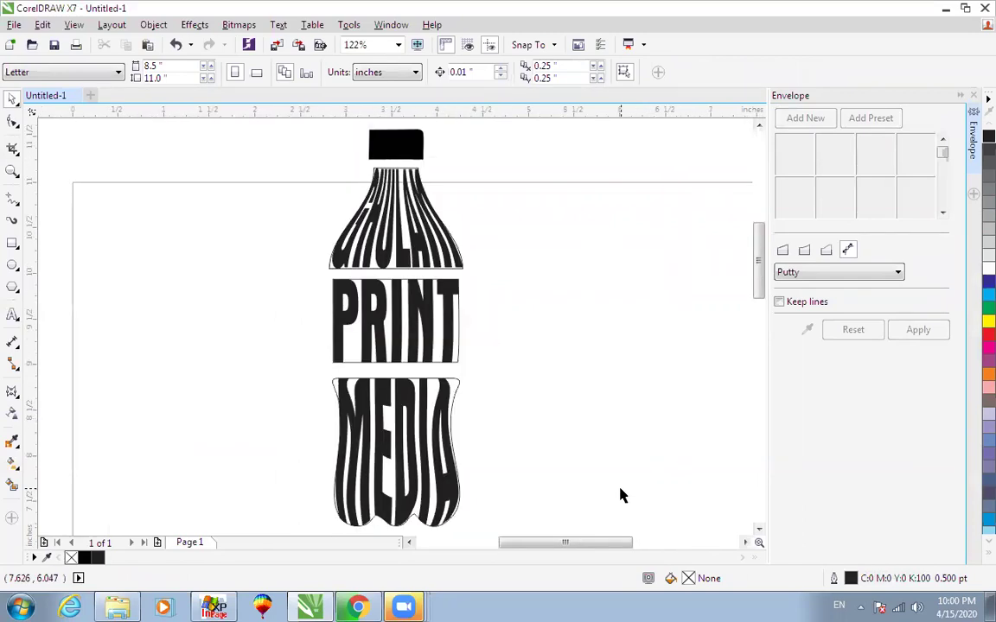
{"action": "scroll", "coordinate": [620, 490], "scroll_direction": "down", "scroll_amount": 2}
{"action": "scroll", "coordinate": [619, 489], "scroll_direction": "up", "scroll_amount": 2}
Group all bottle pieces and centre the group on the page.
{"action": "left_click", "coordinate": [738, 67]}
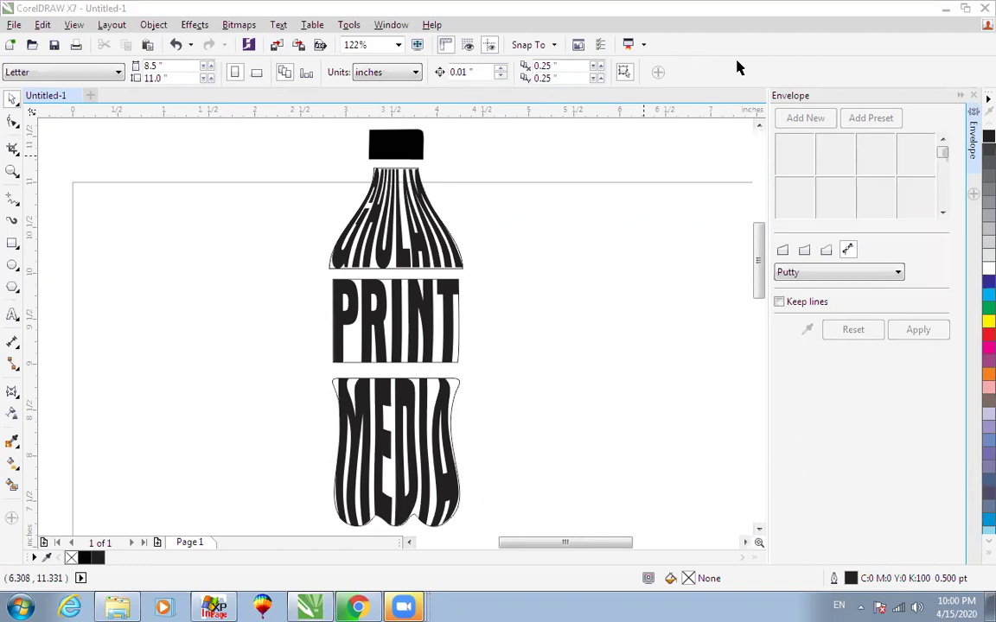
{"action": "scroll", "coordinate": [567, 235], "scroll_direction": "down", "scroll_amount": 2}
{"action": "scroll", "coordinate": [645, 445], "scroll_direction": "down", "scroll_amount": 1}
{"action": "left_click_drag", "start_coordinate": [613, 251], "coordinate": [358, 503]}
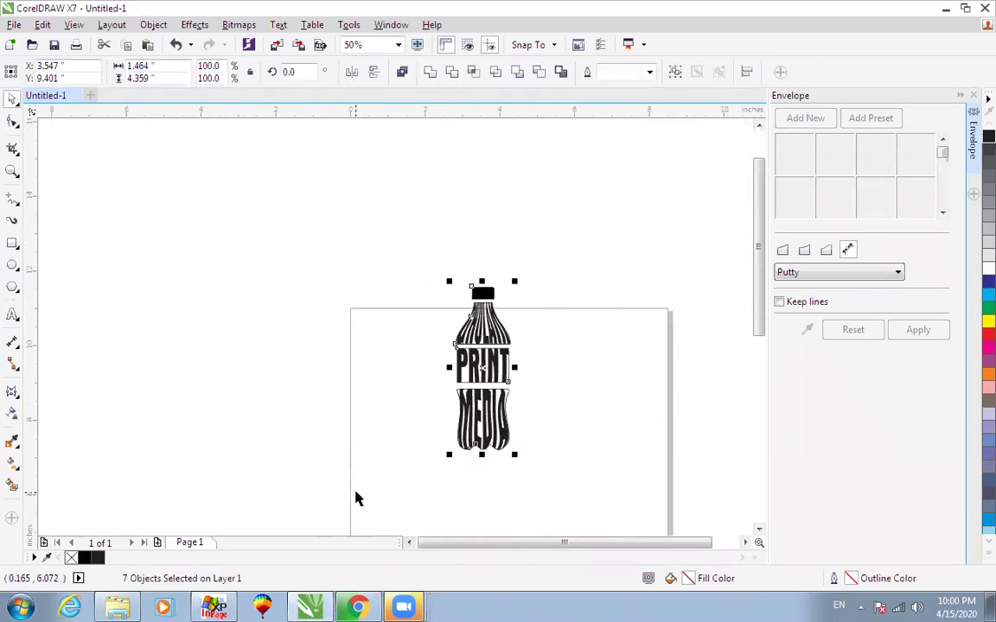
{"action": "key", "text": "ctrl+g"}
{"action": "key", "text": "p"}
{"action": "key", "text": "shift+F2"}
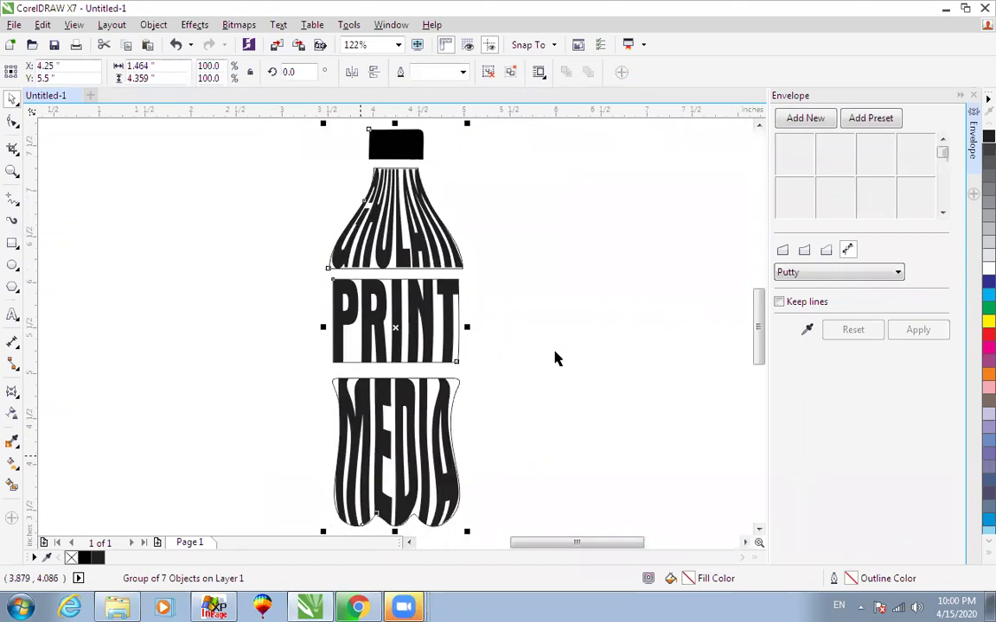
Ungroup the bottle pieces and select the black cap shape.
{"action": "left_click", "coordinate": [584, 326]}
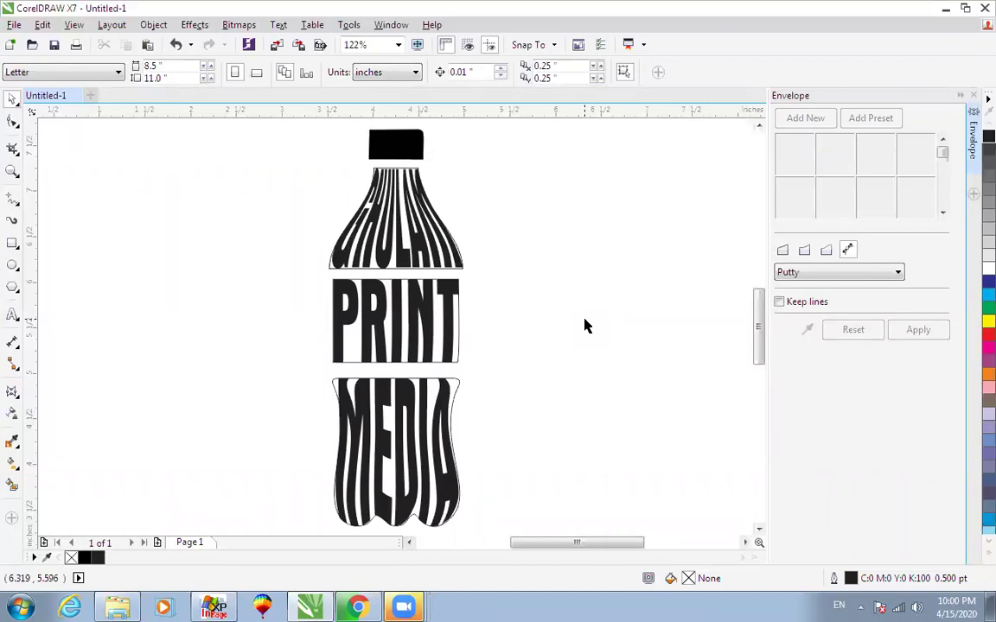
{"action": "left_click", "coordinate": [453, 381]}
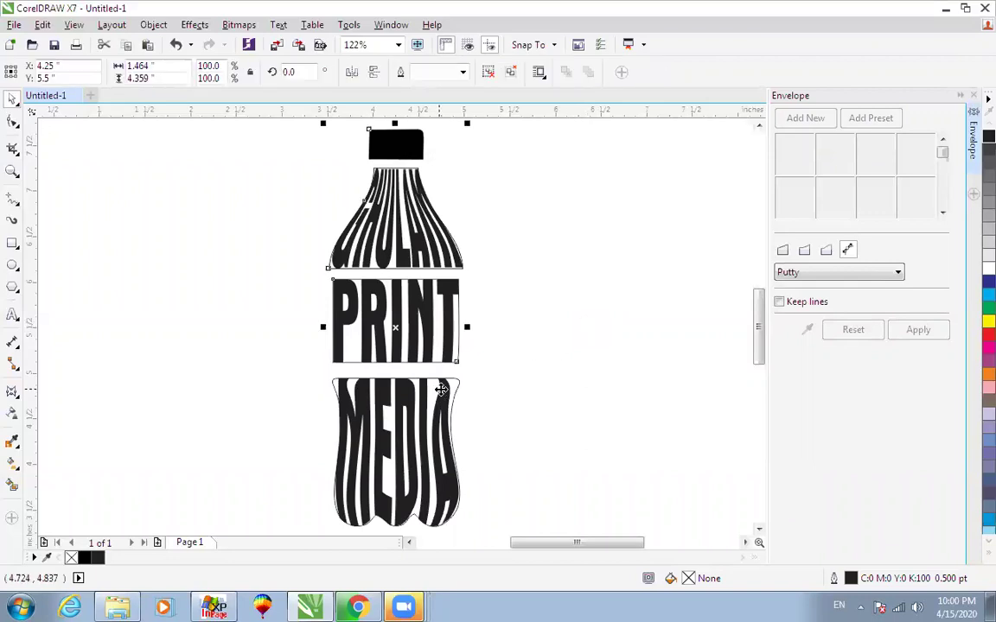
{"action": "left_click", "coordinate": [512, 75]}
{"action": "left_click", "coordinate": [352, 144]}
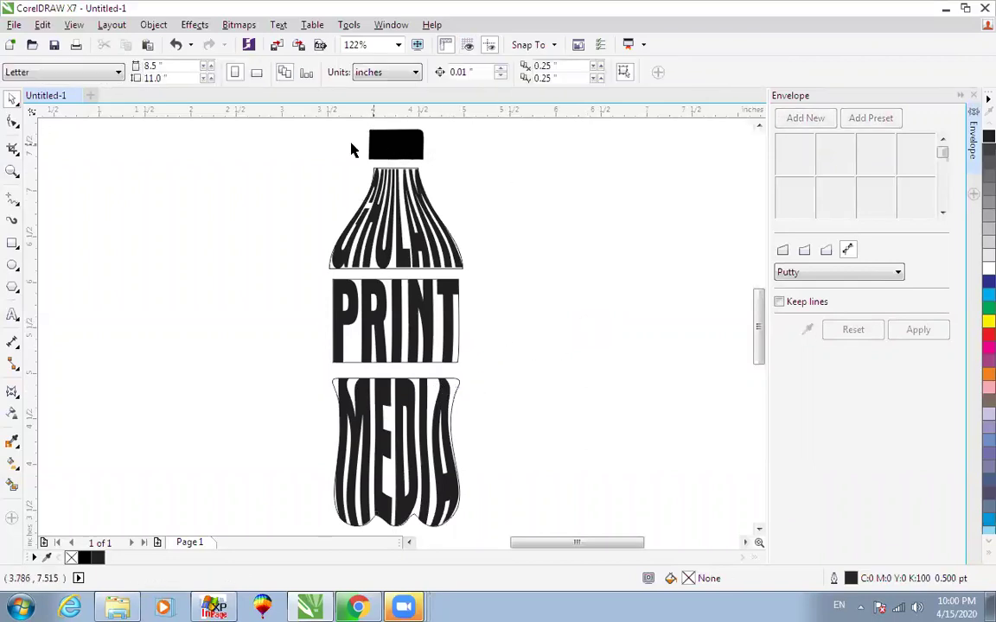
{"action": "left_click", "coordinate": [396, 148]}
Add the word OKARA left of the bottle in Aurora BdCn BT.
{"action": "left_click", "coordinate": [12, 315]}
{"action": "left_click", "coordinate": [200, 295]}
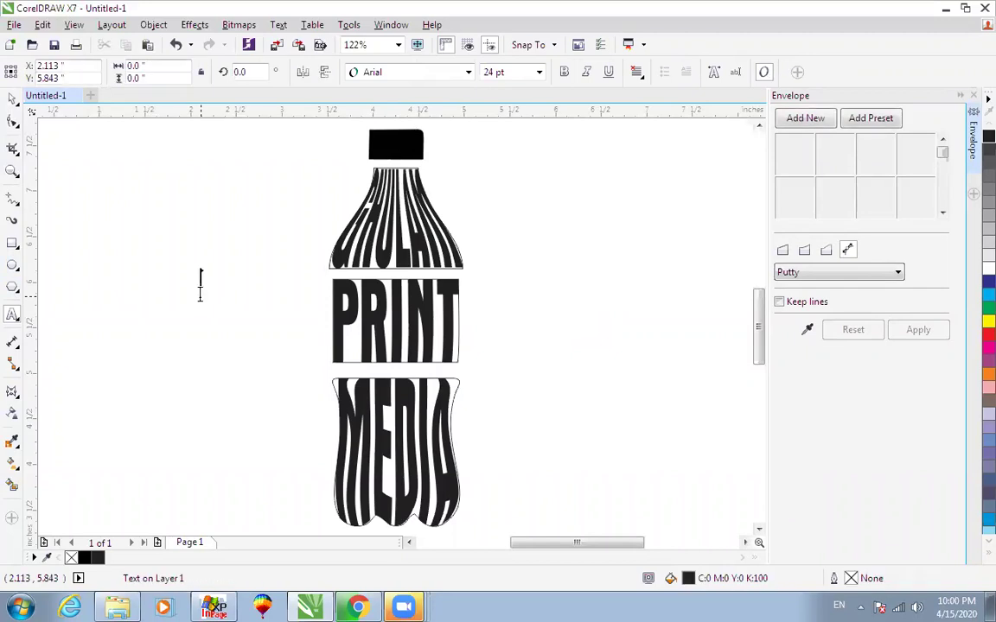
{"action": "type", "text": "OKARA"}
{"action": "key", "text": "ctrl+space"}
{"action": "left_click", "coordinate": [383, 74]}
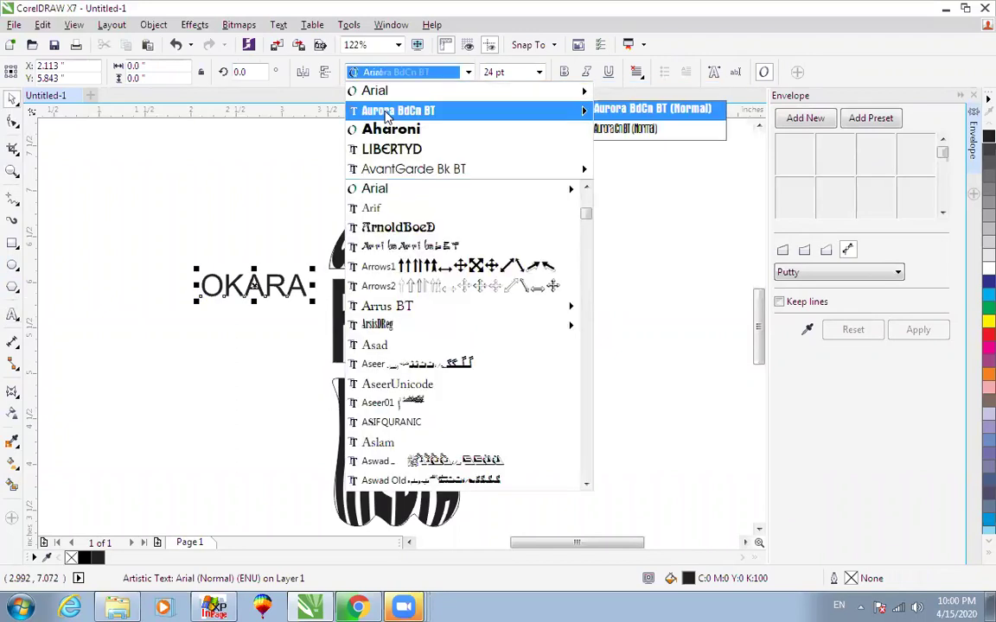
{"action": "left_click", "coordinate": [383, 92]}
{"action": "left_click", "coordinate": [390, 73]}
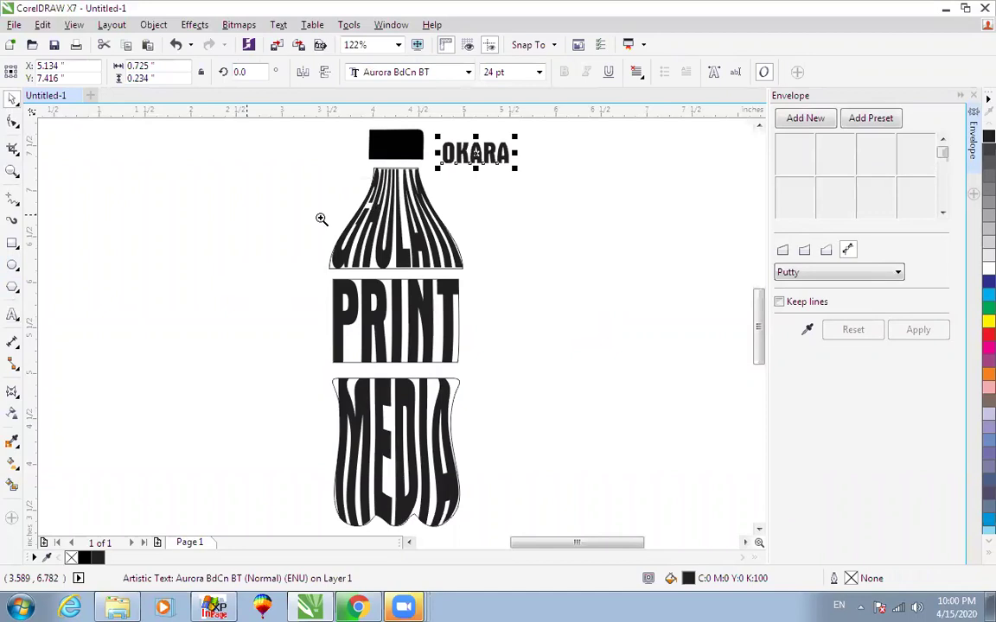
{"action": "scroll", "coordinate": [323, 218], "scroll_direction": "up", "scroll_amount": 4}
Remove the black fill from the bottle cap, leaving it as an outline.
{"action": "left_click", "coordinate": [242, 325]}
{"action": "left_click_drag", "start_coordinate": [242, 324], "coordinate": [389, 224]}
{"action": "key", "text": "ctrl+z"}
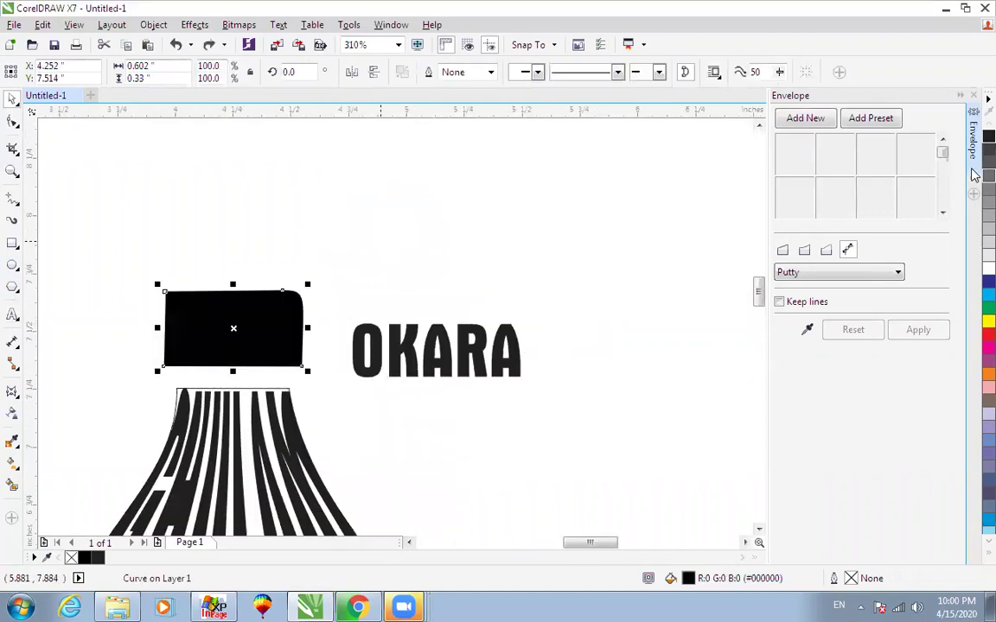
{"action": "left_click", "coordinate": [988, 553]}
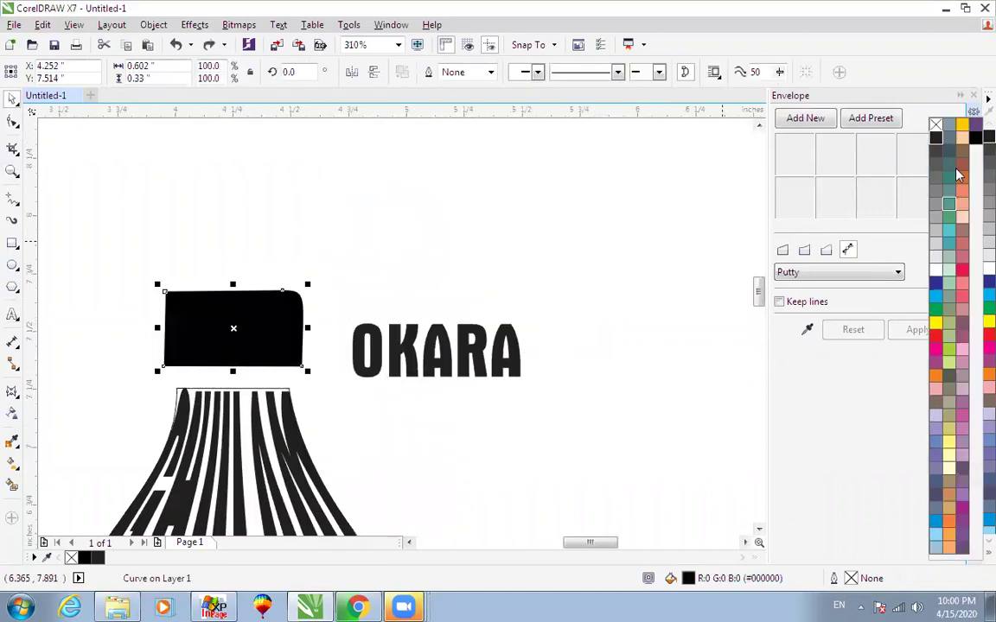
{"action": "left_click", "coordinate": [936, 125]}
Warp OKARA with an envelope created from the cap outline.
{"action": "left_click", "coordinate": [437, 354]}
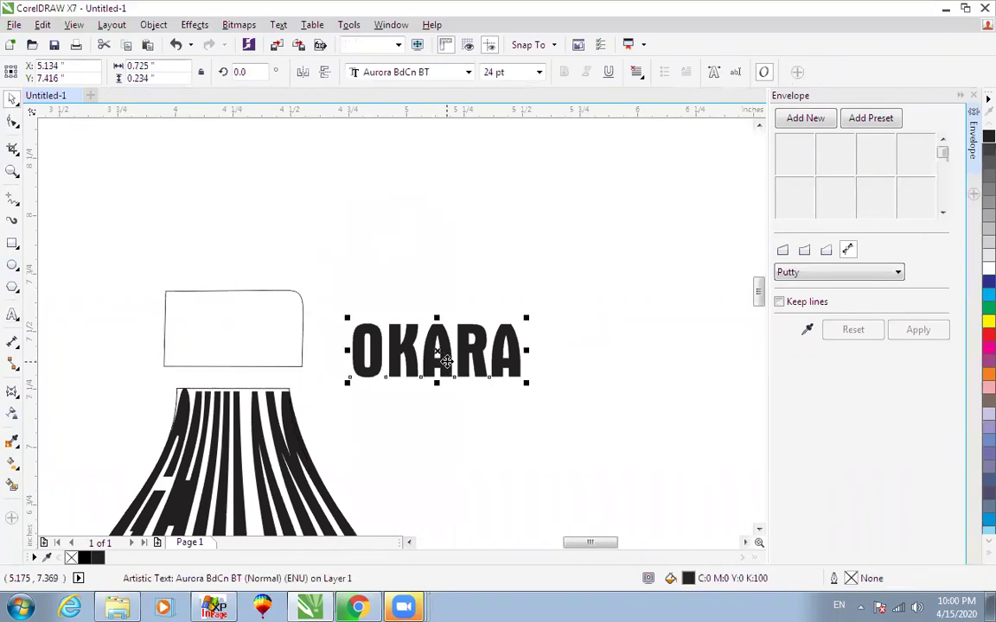
{"action": "left_click", "coordinate": [806, 329]}
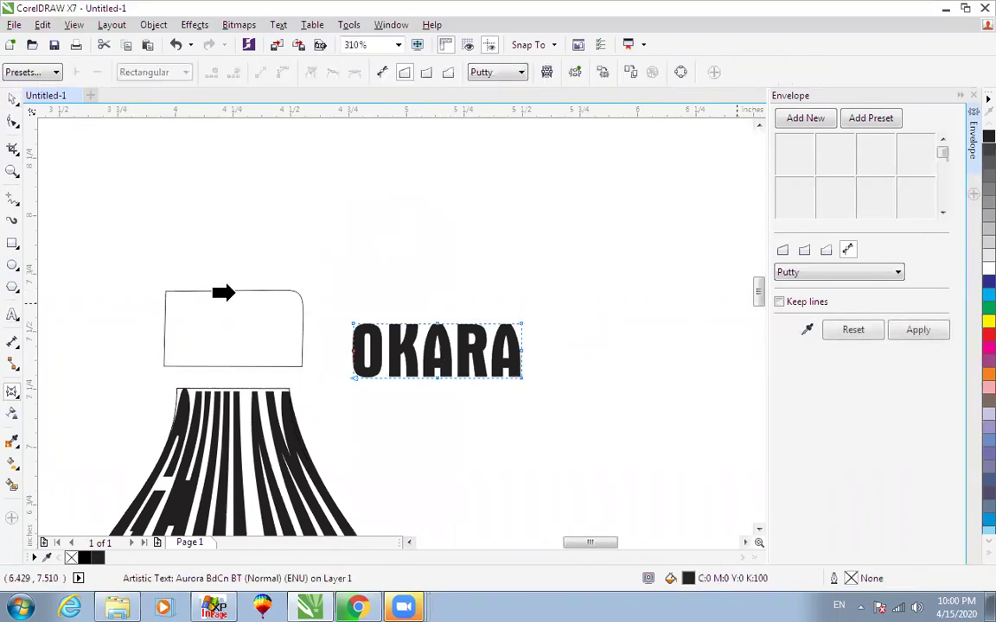
{"action": "left_click", "coordinate": [267, 300]}
{"action": "left_click", "coordinate": [471, 331]}
{"action": "left_click", "coordinate": [225, 291]}
{"action": "left_click", "coordinate": [899, 335]}
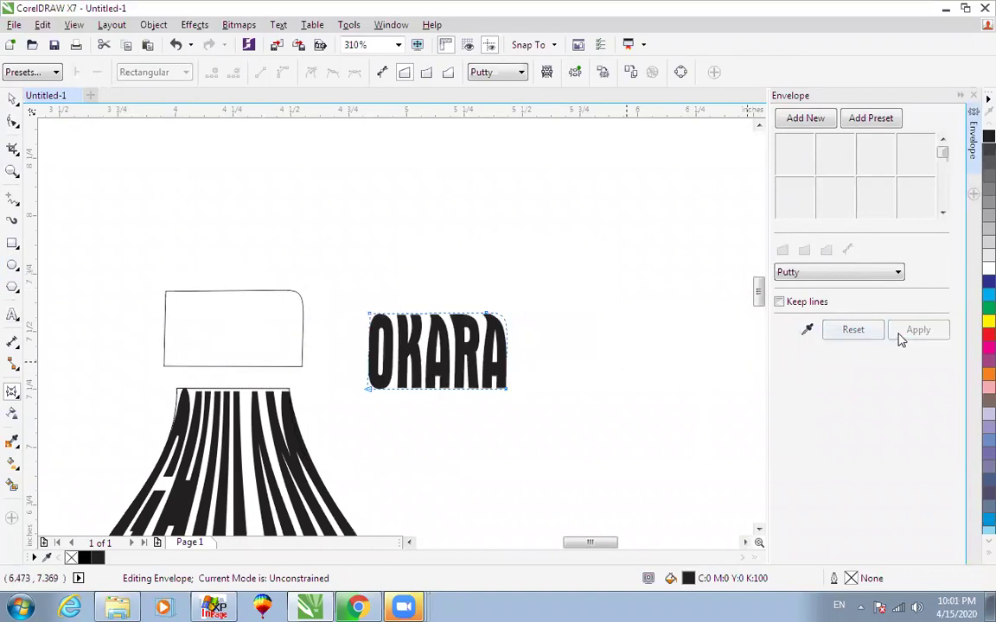
Centre OKARA horizontally and vertically on the cap, then view the whole bottle.
{"action": "key", "text": "space"}
{"action": "left_click", "coordinate": [251, 291], "text": "shift"}
{"action": "key", "text": "c"}
{"action": "key", "text": "e"}
{"action": "scroll", "coordinate": [395, 274], "scroll_direction": "down", "scroll_amount": 1}
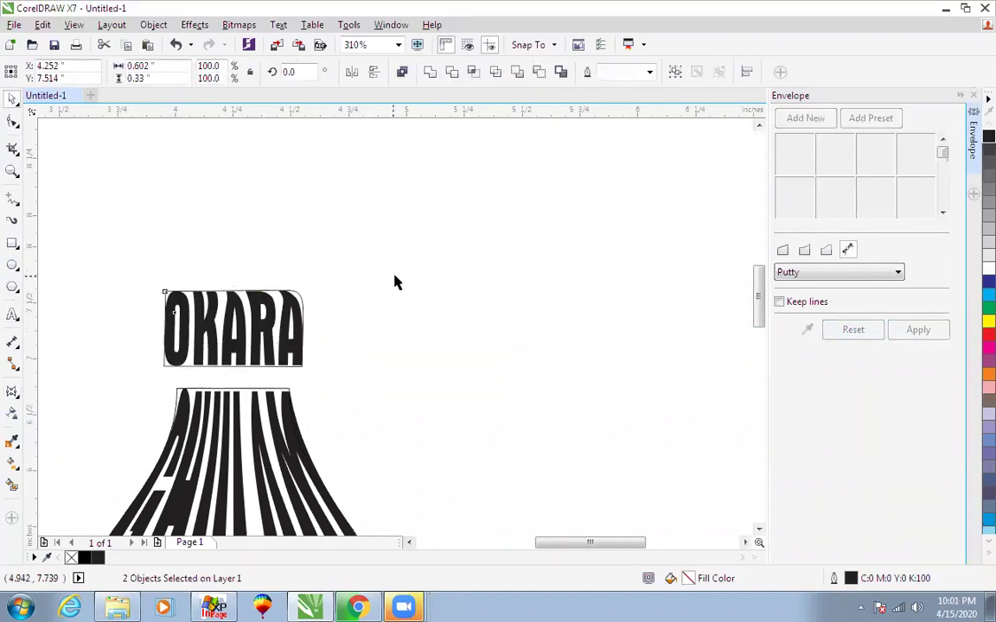
{"action": "key", "text": "F4"}
{"action": "left_click", "coordinate": [595, 239]}
{"action": "scroll", "coordinate": [582, 239], "scroll_direction": "down", "scroll_amount": 1}
{"action": "key", "text": "F2"}
{"action": "left_click_drag", "start_coordinate": [425, 162], "coordinate": [609, 434]}
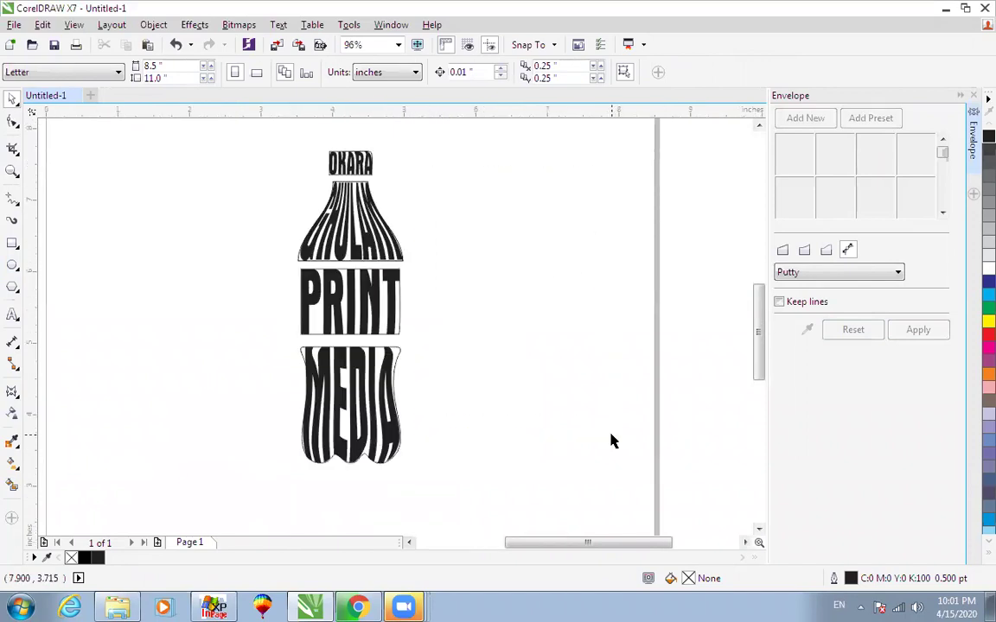